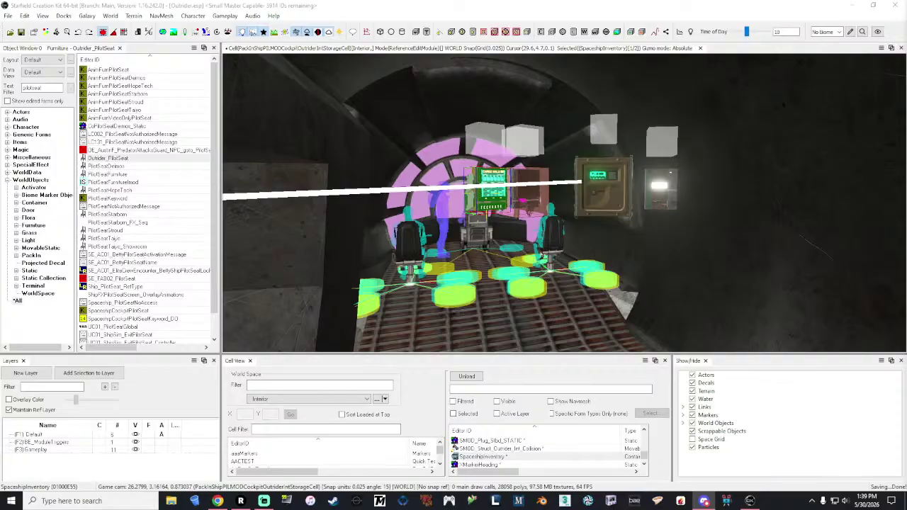
- Examine the Outrider_PilotSeat reference and the surrounding cockpit seats and markers from several angles
left_click(450, 4)
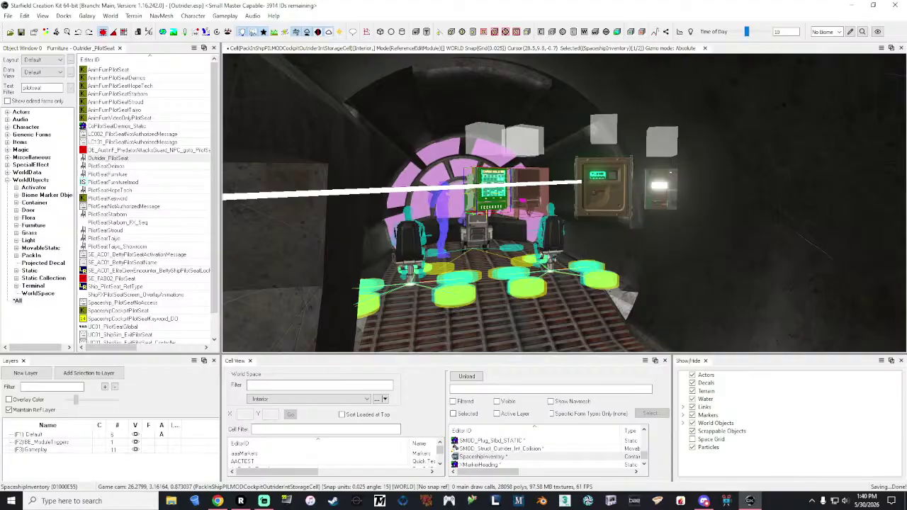
left_click(482, 234)
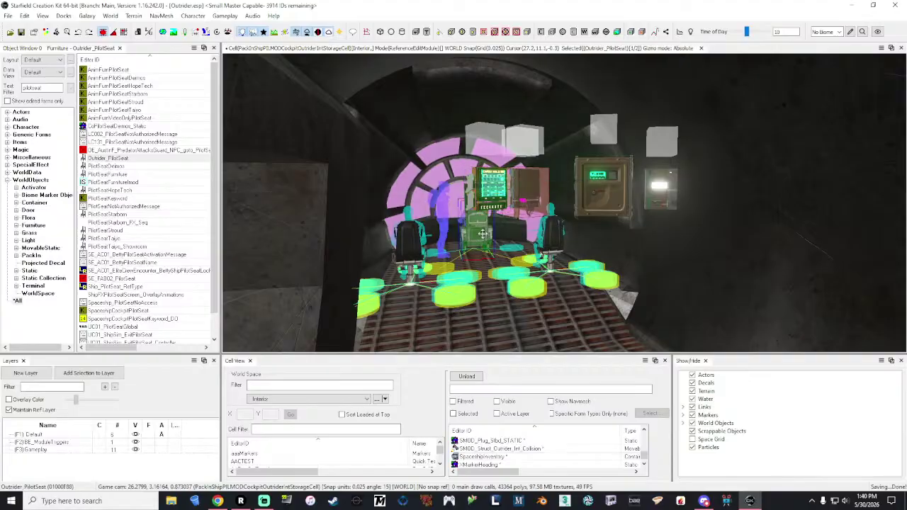
mouse_move(482, 233)
right_mouse_down()
mouse_move(506, 237)
mouse_move(517, 266)
mouse_move(481, 258)
mouse_move(507, 255)
mouse_move(411, 287)
mouse_move(468, 273)
mouse_move(429, 291)
mouse_move(418, 279)
mouse_move(490, 237)
right_mouse_up()
key("w")
key("w")
key("d")
key("s")
key("s")
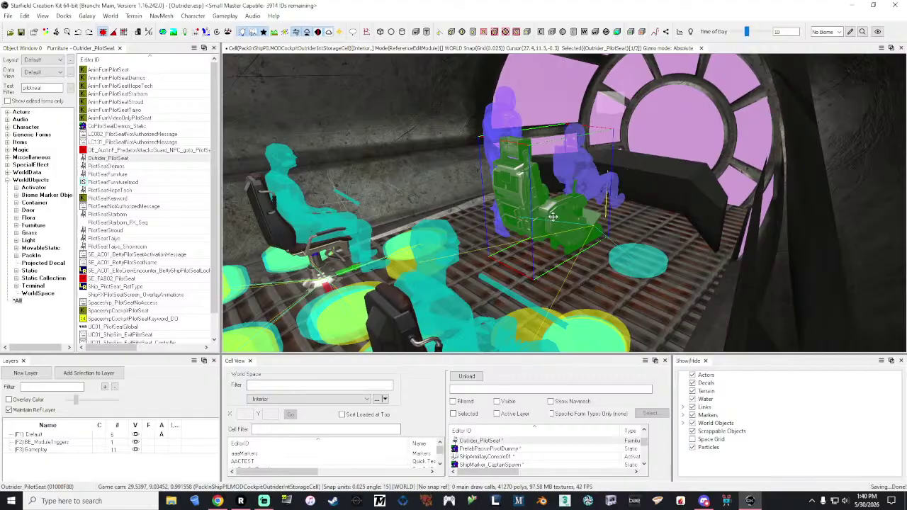
key("a")
right_click_drag(552, 216, 669, 149)
key("s")
key("w")
key("s")
key("s")
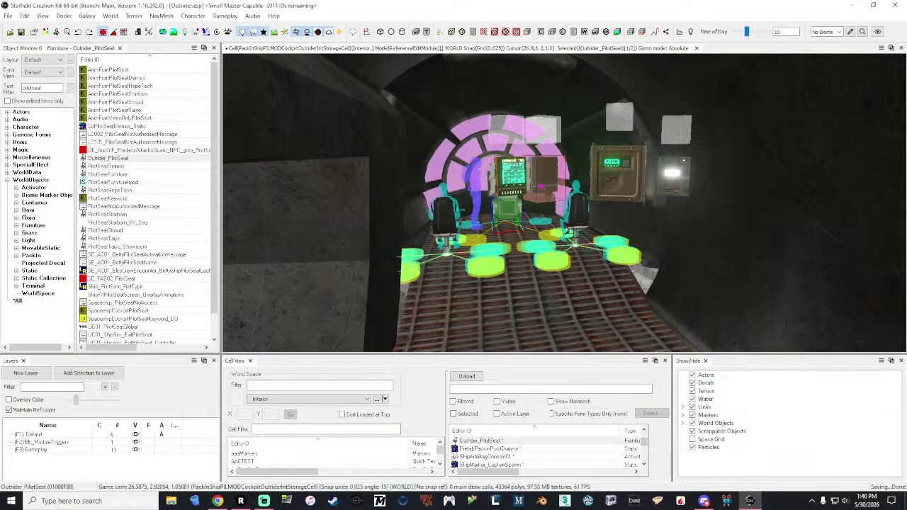
- Examine the SpaceshipInventory console, armillary console, screen trigger and captain's locker, with markers hidden and shown
left_click(540, 186)
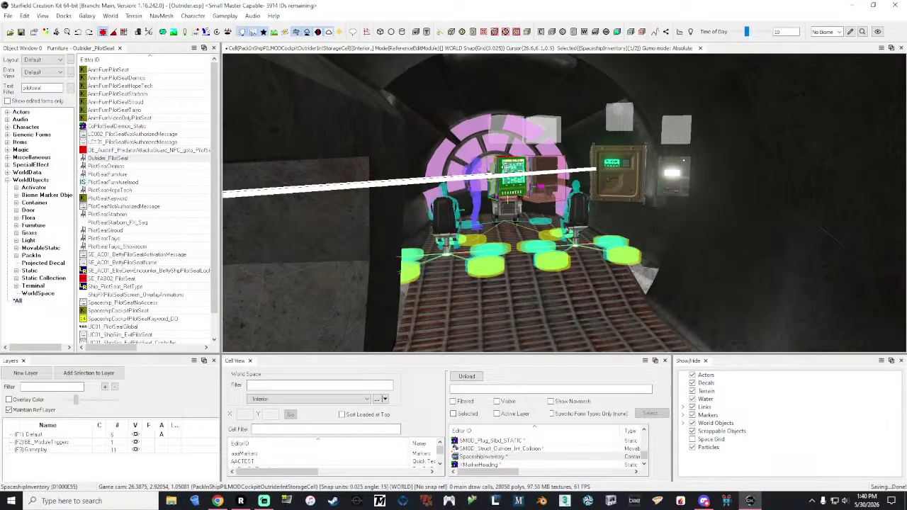
key("m")
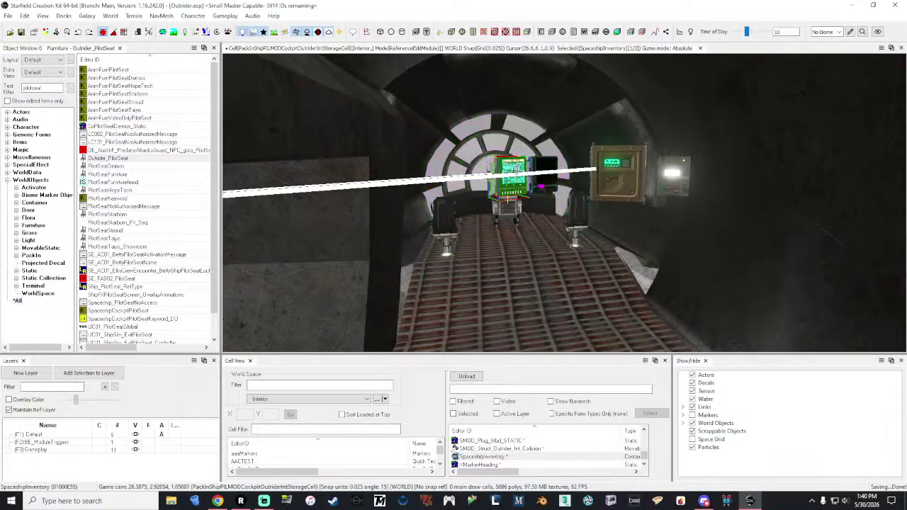
left_click(551, 163)
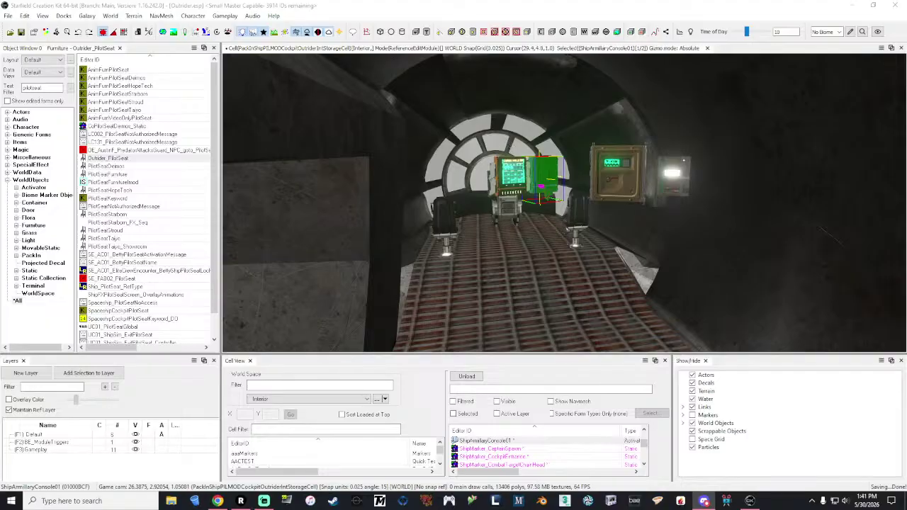
left_click(523, 178)
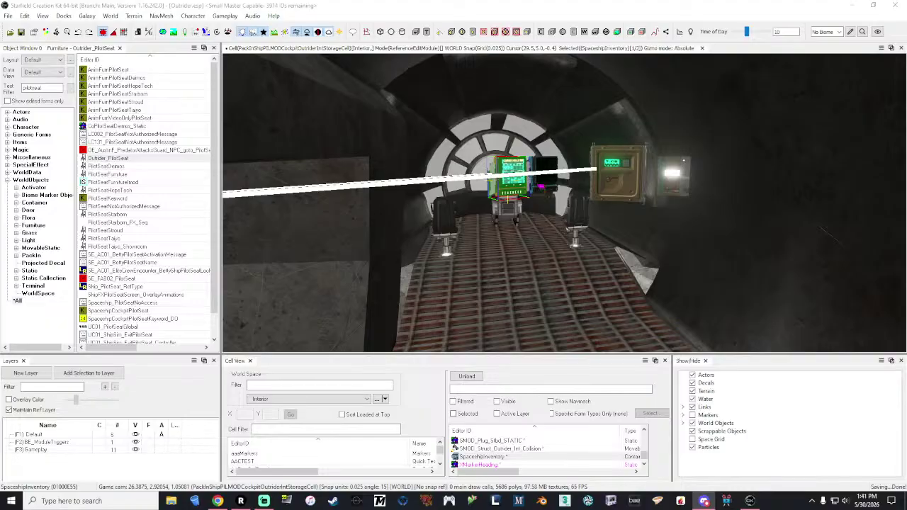
left_click(548, 160)
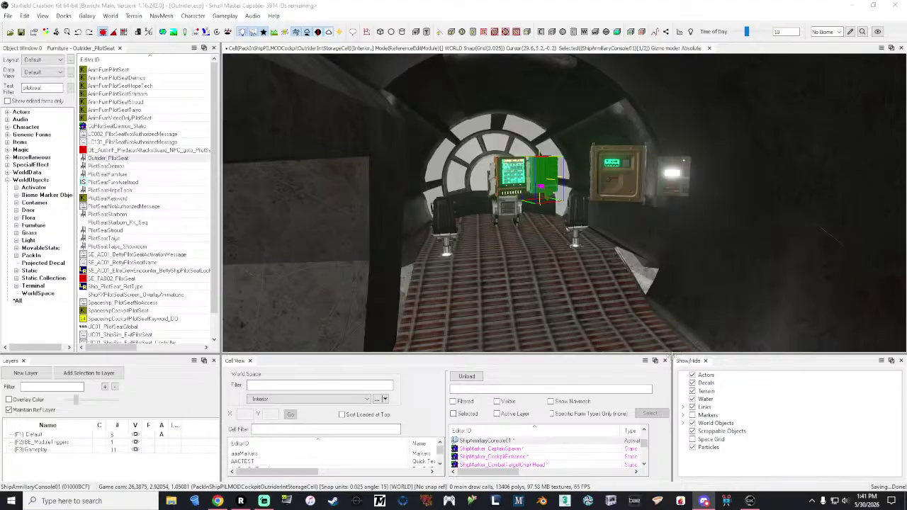
left_click(618, 179)
key("m")
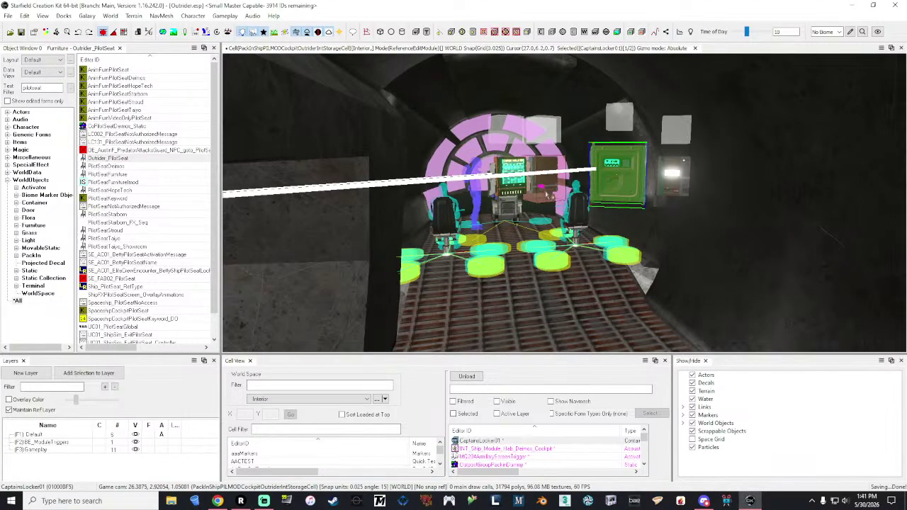
left_click(547, 192)
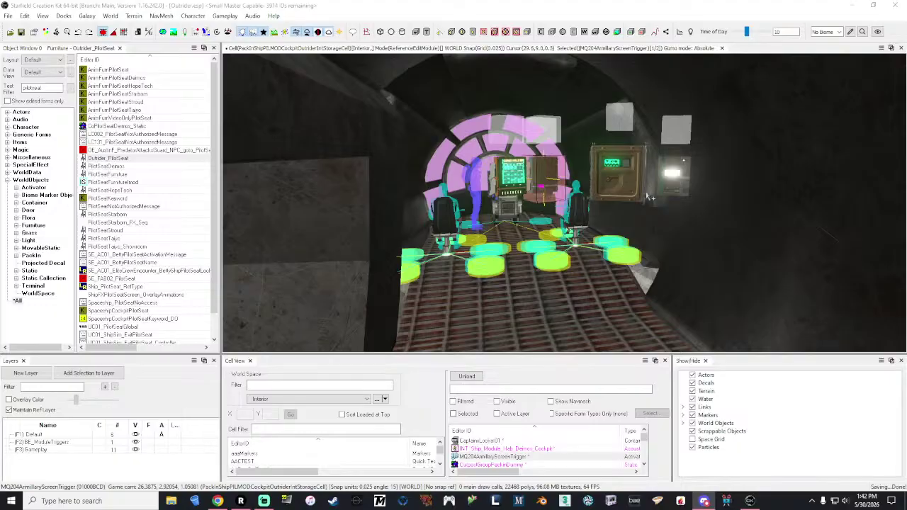
left_click(682, 185)
left_click(620, 178)
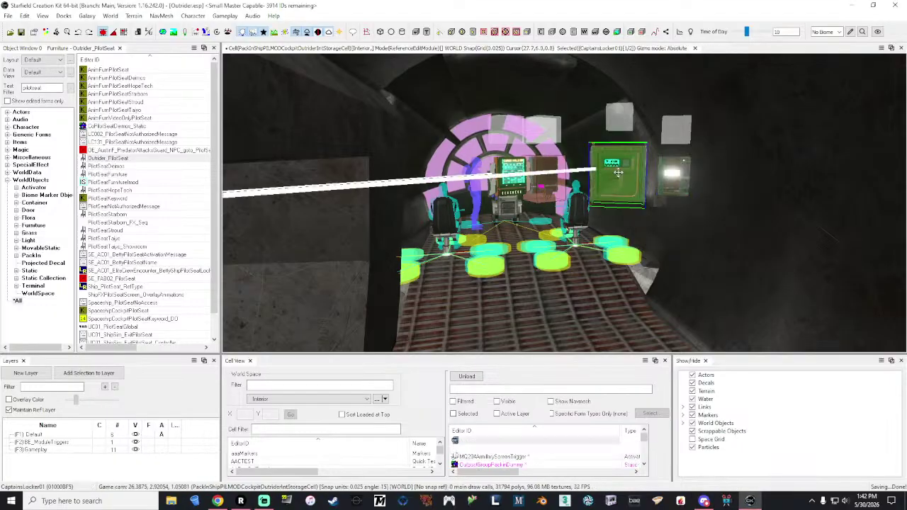
- Delete the MQ204ArmillaryScreenTrigger and the ShipArmillaryConsole01 console from the cockpit
left_click(557, 193)
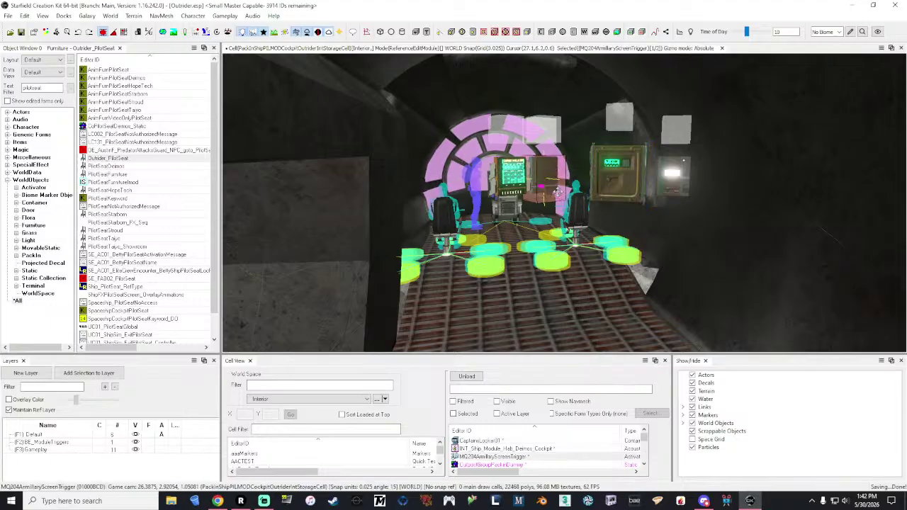
key("Delete")
left_click(503, 288)
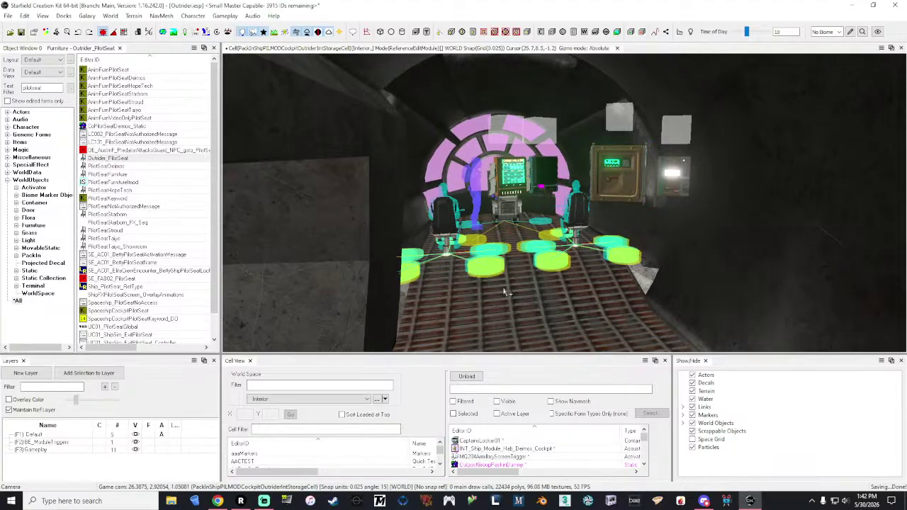
left_click(549, 175)
key("Delete")
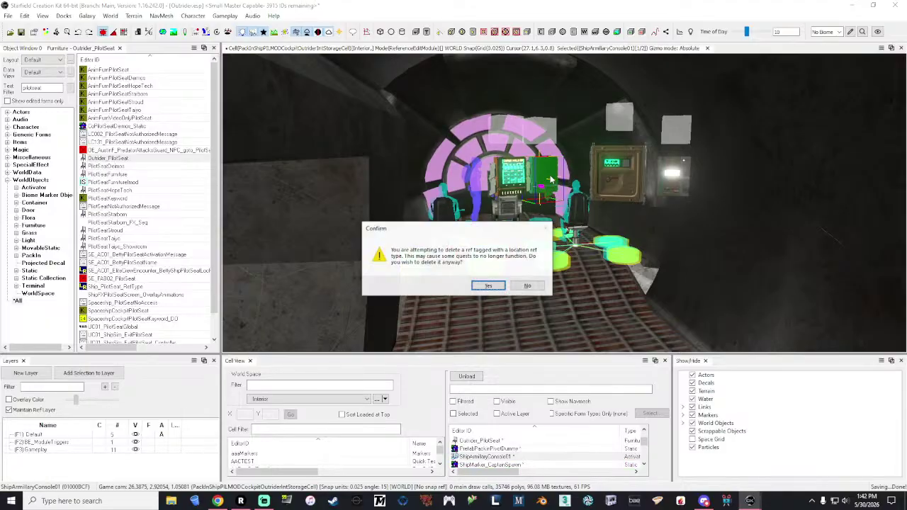
left_click(488, 287)
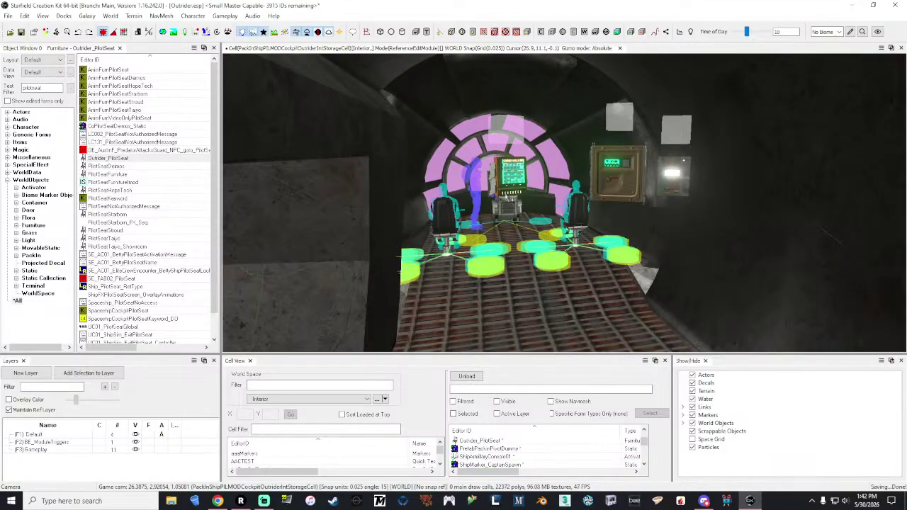
- Delete the SpaceshipInventory console behind the pilot seat, despite its location ref type
left_click(505, 187)
key("Delete")
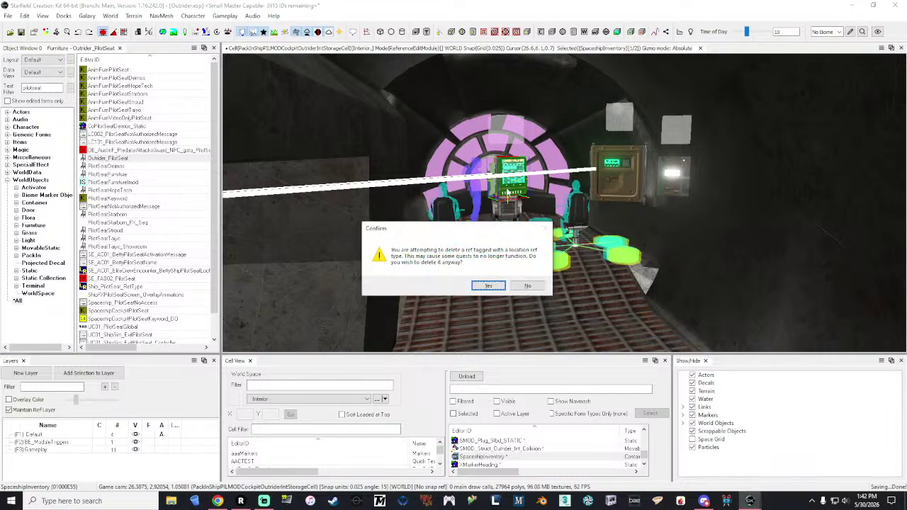
left_click(495, 289)
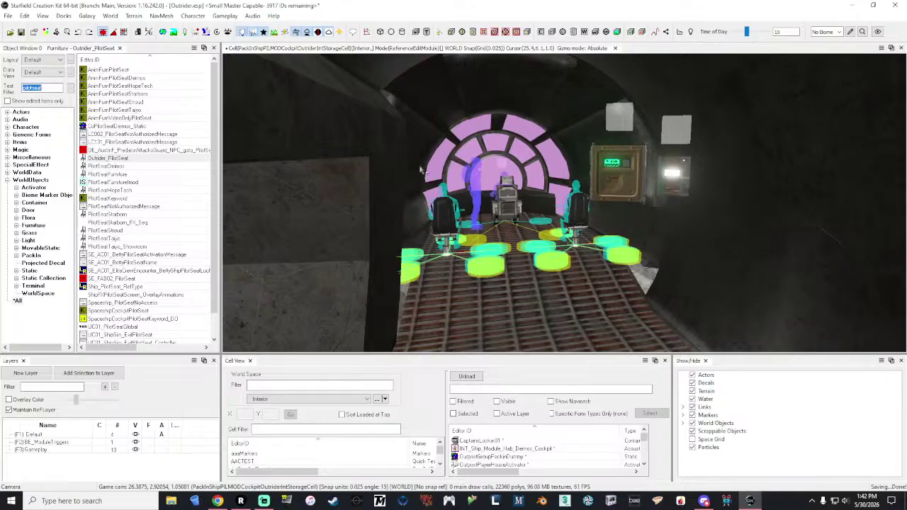
- Open the CaptainsLocker01 reference for editing and set its X and Y rotation to 0
left_click(627, 186)
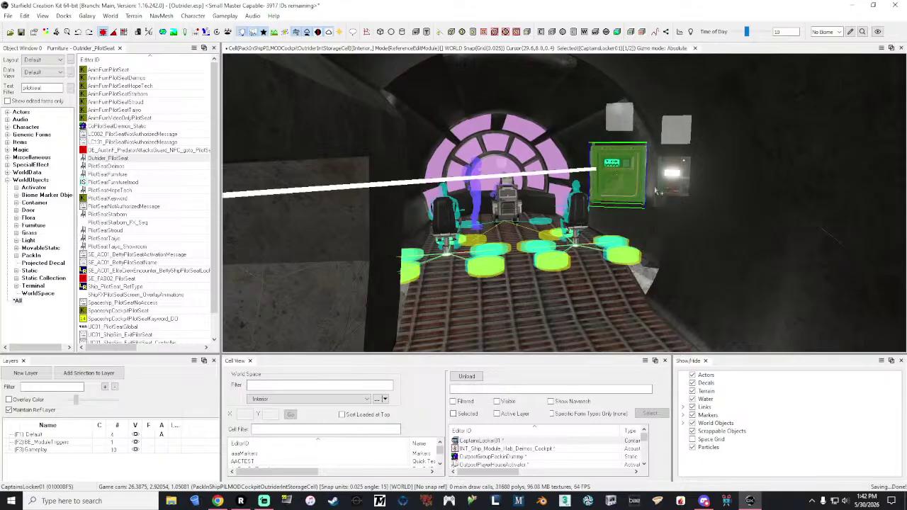
right_click(630, 175)
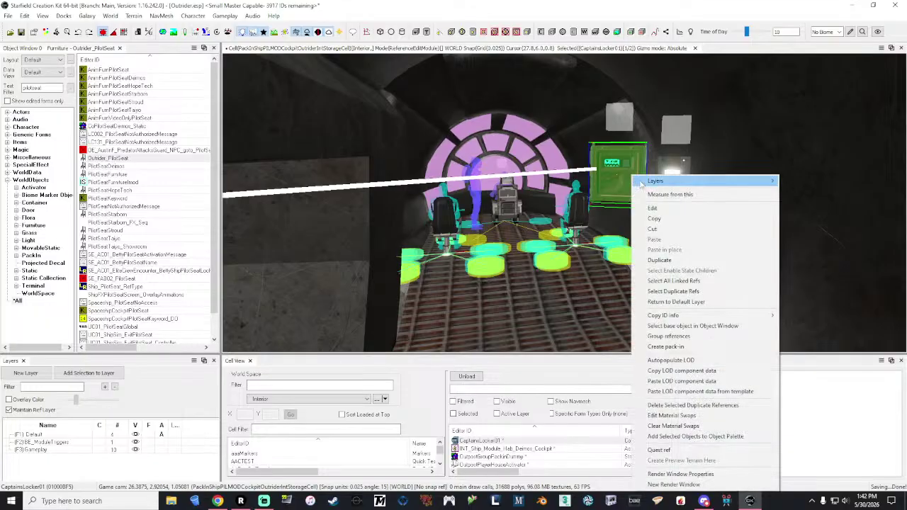
left_click(669, 210)
left_click_drag(440, 12, 303, 31)
left_click(225, 106)
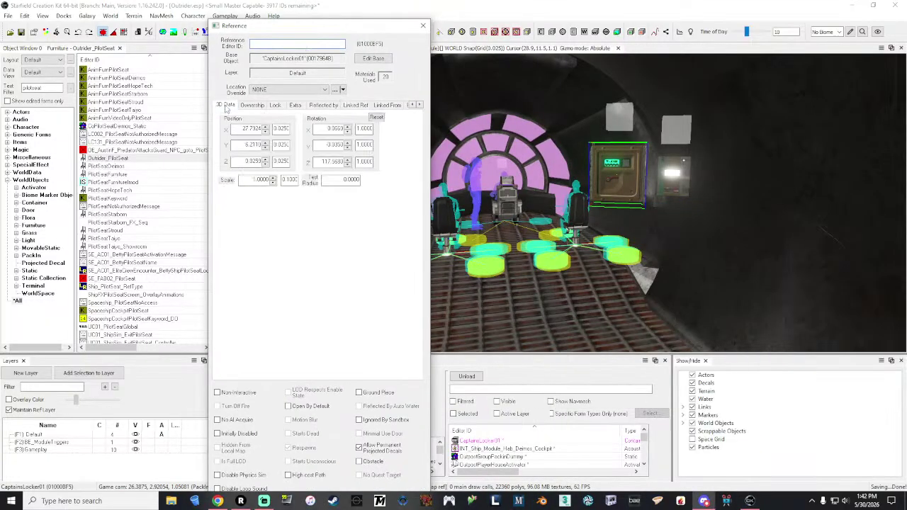
double_click(332, 129)
type("0")
left_click_drag(323, 145, 356, 149)
type("0")
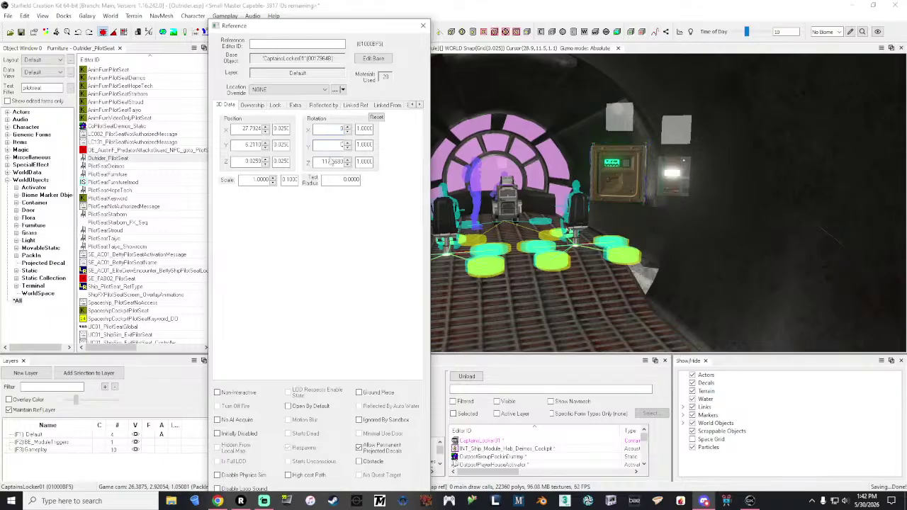
- Set the captain's locker's Z rotation to 180 and apply the reference changes
double_click(331, 161)
type("0")
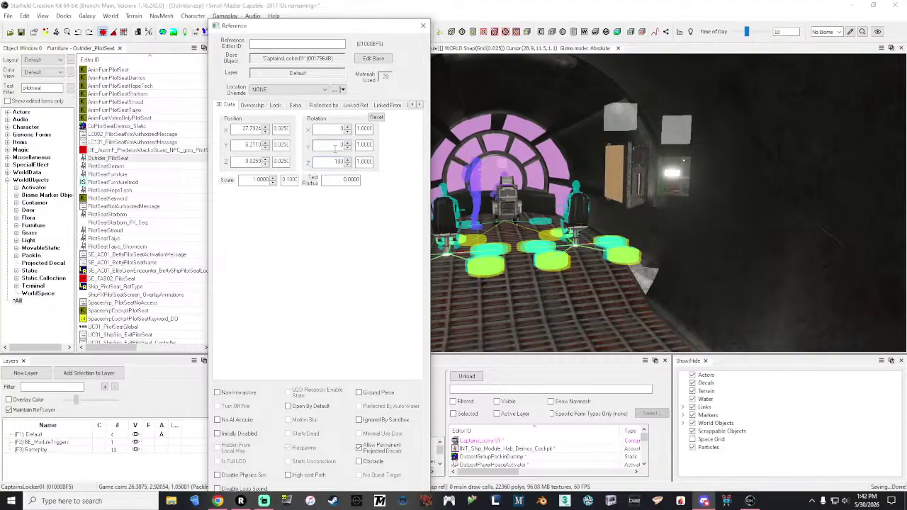
left_click(337, 147)
left_click_drag(317, 25, 320, 7)
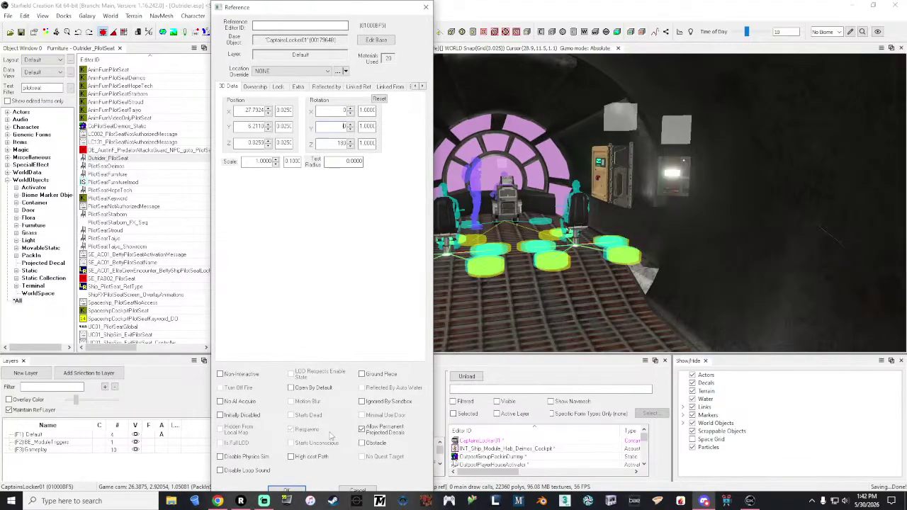
left_click(302, 489)
- Set the Z rotation of the OutpostPlayerHouseActivator wall panel to 90 and apply the change
left_click(667, 182)
right_click(682, 175)
left_click(705, 207)
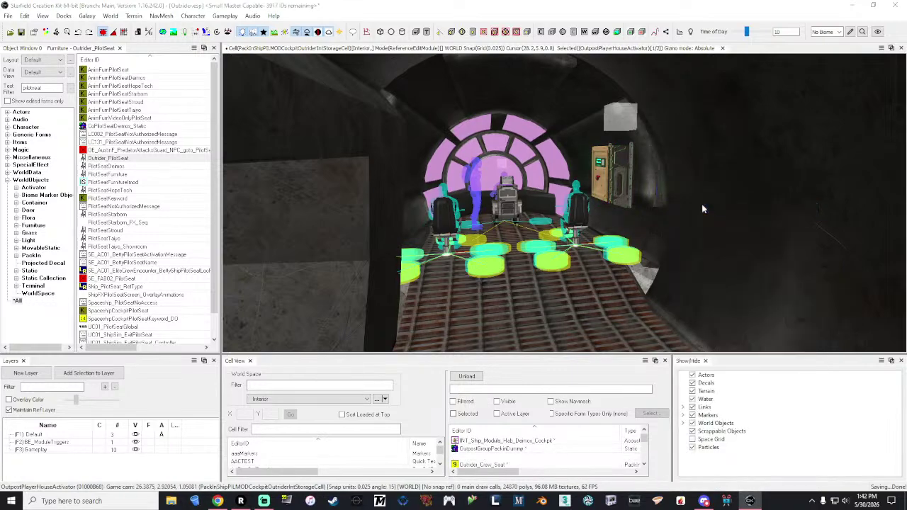
double_click(471, 110)
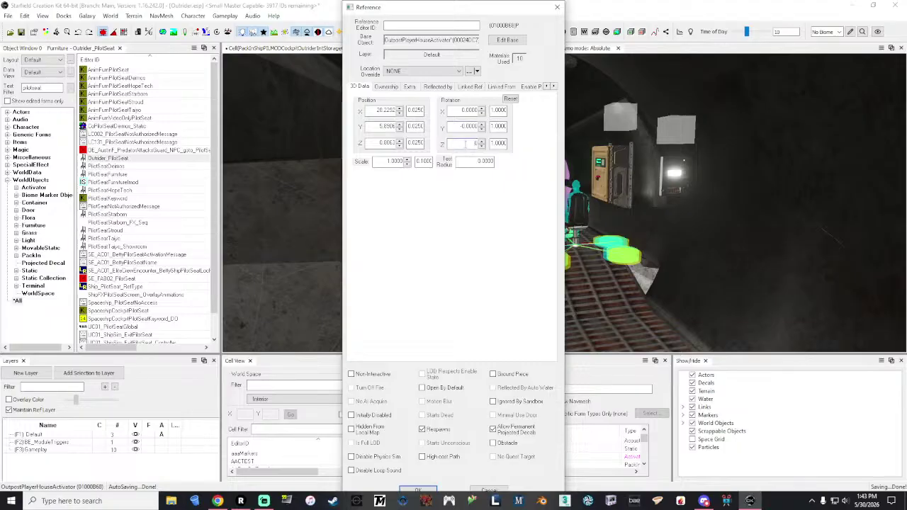
left_click(453, 126)
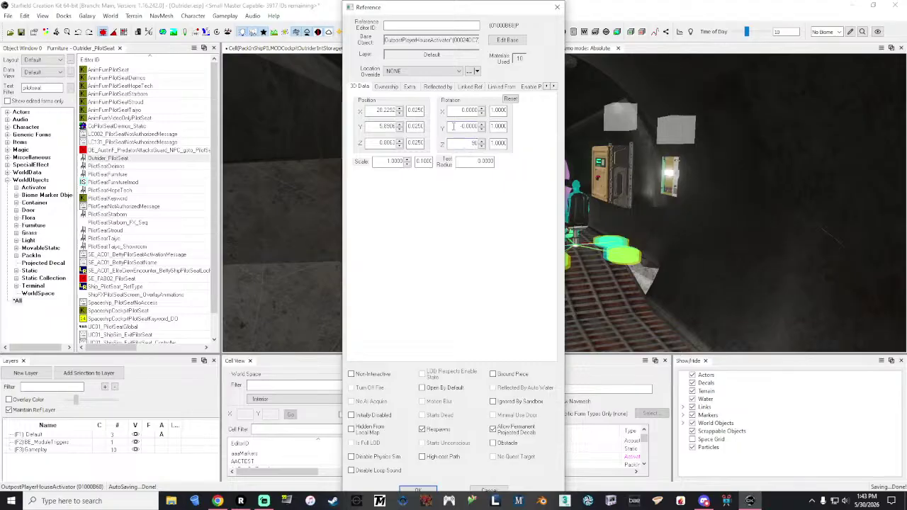
left_click_drag(452, 4, 454, 4)
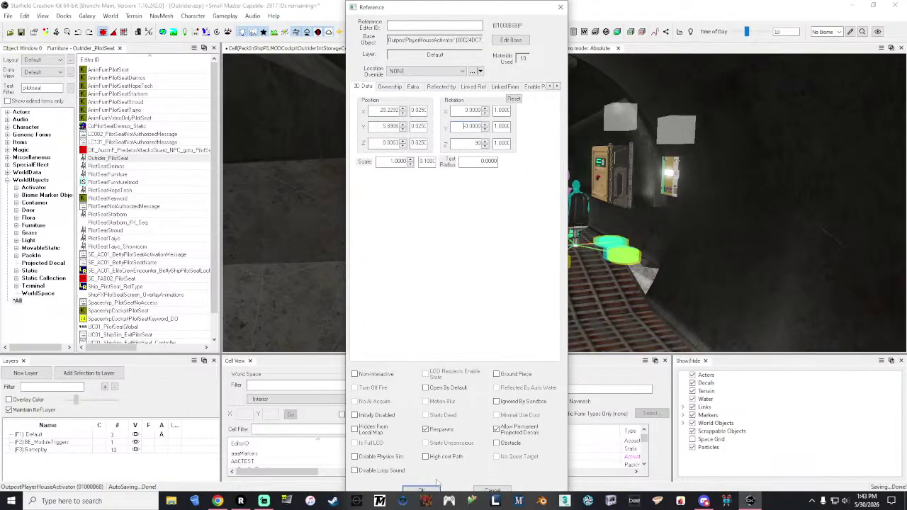
left_click(422, 490)
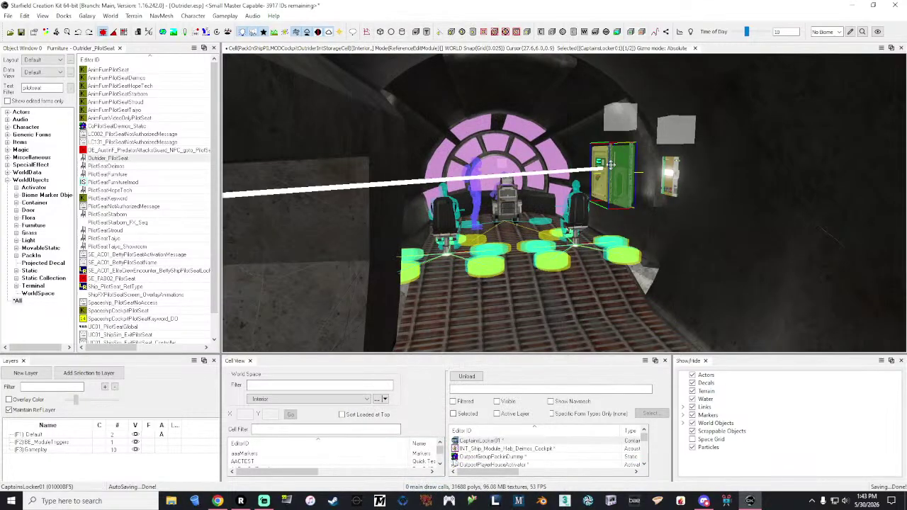
- Move the captain's locker forward along the cockpit side wall, near the front window, and place it against the wall
middle_click_drag(609, 205, 552, 202, "shift")
scroll(564, 203, "up", 3)
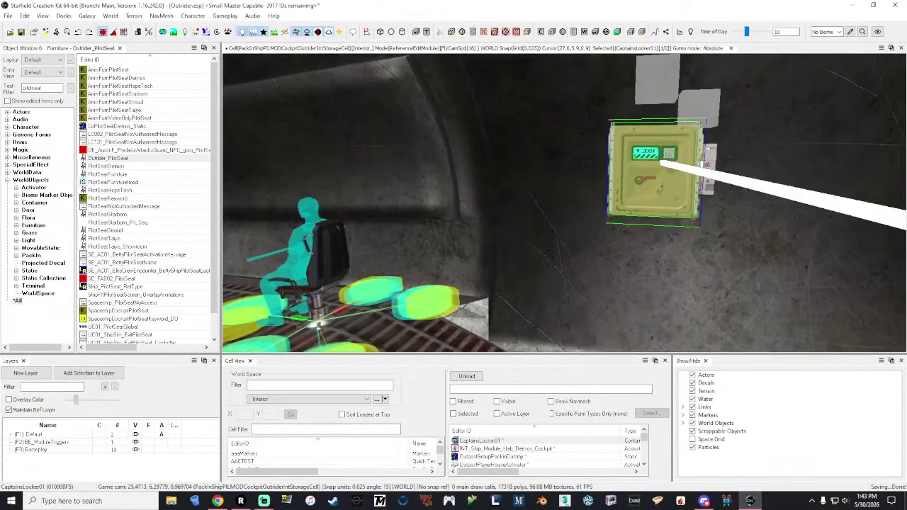
key("e")
left_click_drag(604, 168, 272, 160)
key("a")
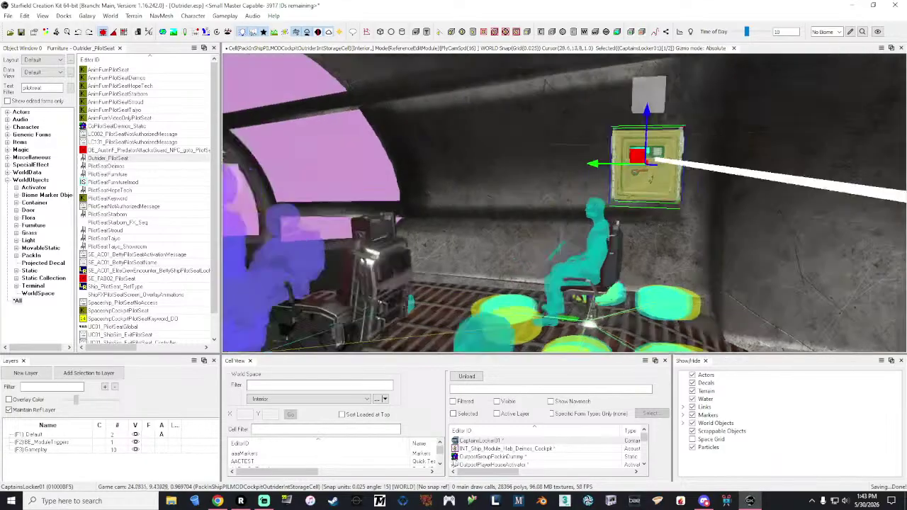
left_click_drag(637, 163, 415, 160)
key("d")
right_click_drag(419, 160, 369, 160)
left_click_drag(432, 153, 522, 137)
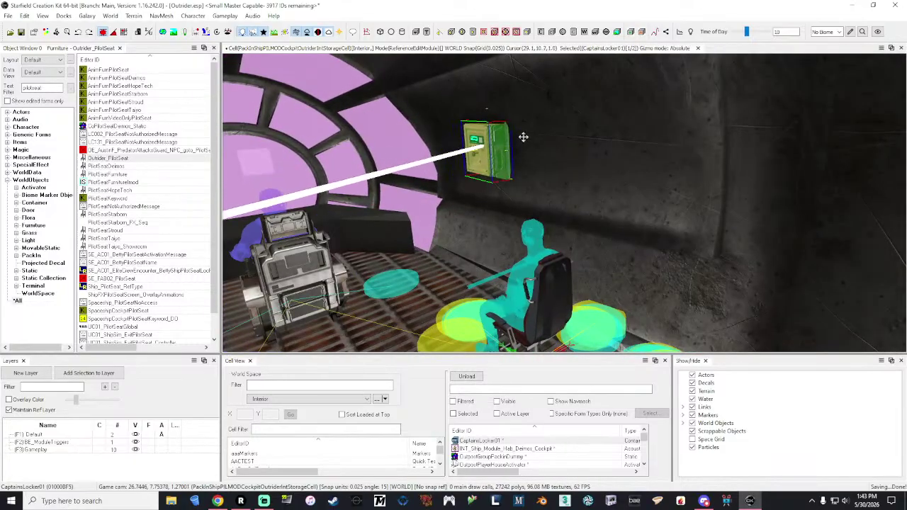
- Move the OutpostPlayerHouseActivator panel forward along the side wall toward the captain's locker
key("shift")
right_click_drag(523, 137, 567, 163)
key("s")
left_click(591, 174)
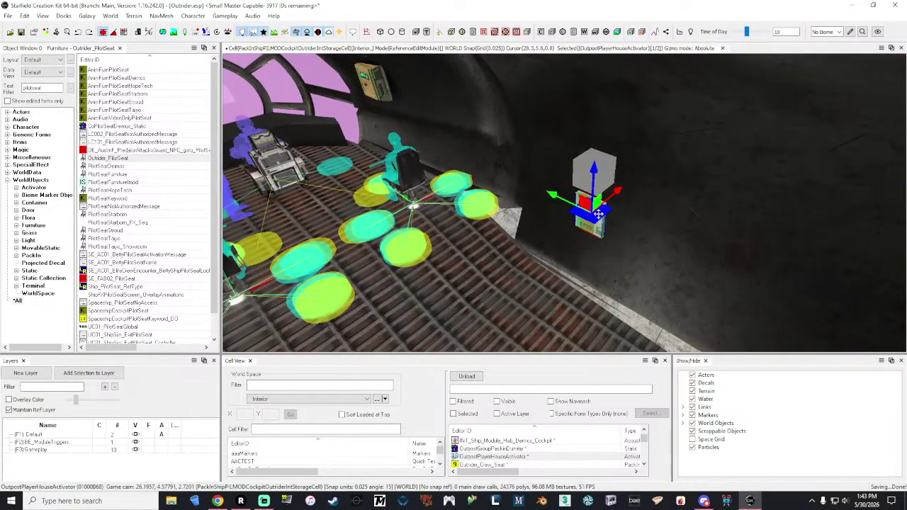
left_click_drag(556, 196, 360, 91)
key("a")
right_click_drag(359, 90, 385, 97)
- Adjust the OutpostPlayerHouseActivator panel sideways so it sits at the wall beside the captain's locker
key("d")
key("w")
key("a")
left_click_drag(625, 163, 748, 146)
left_click_drag(683, 151, 613, 149)
middle_click_drag(612, 150, 670, 168, "shift")
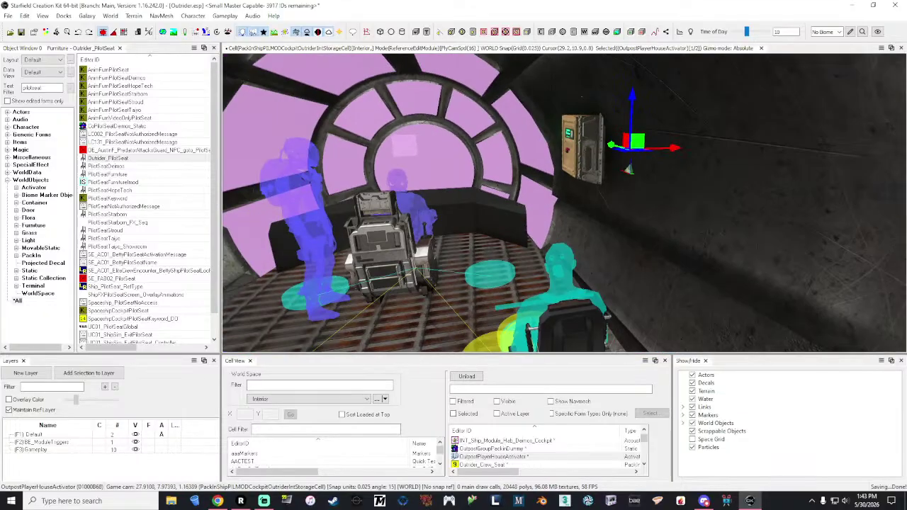
left_click_drag(665, 152, 658, 154)
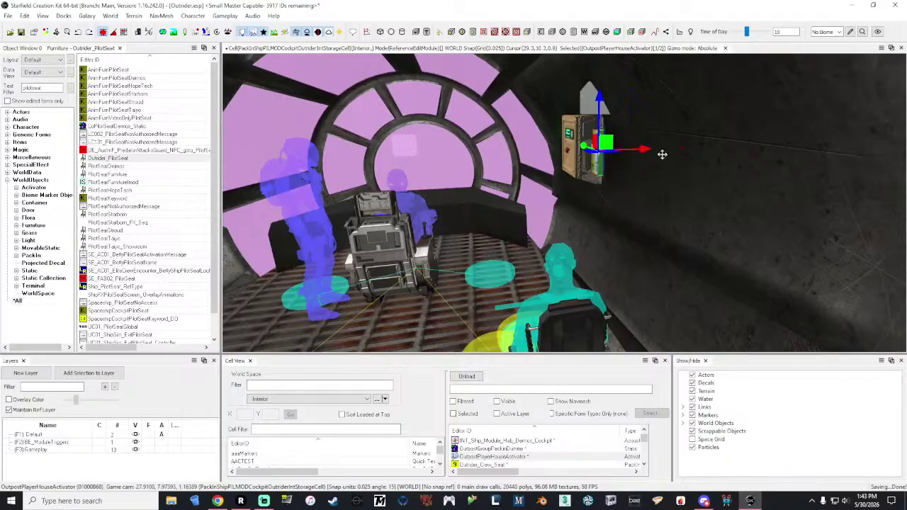
- Examine how the captain's locker and the activator panel sit against the cockpit side wall from several angles
middle_click_drag(661, 154, 571, 147)
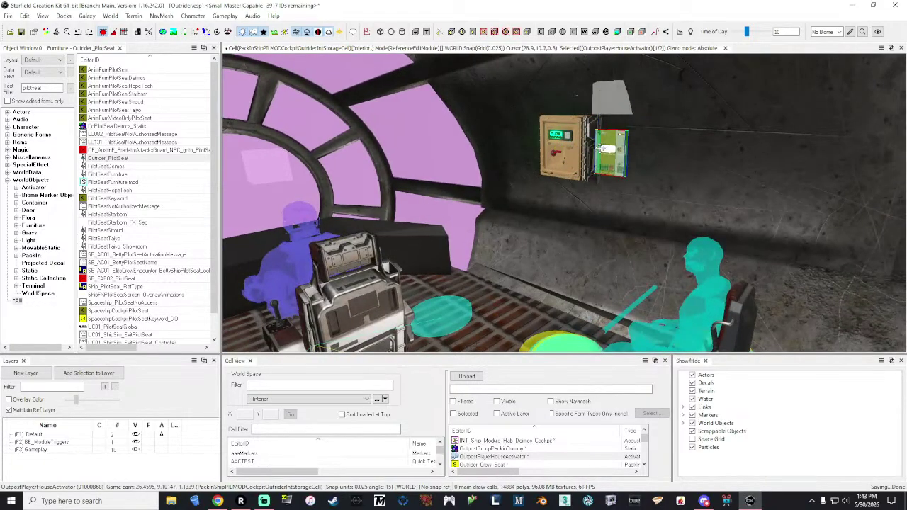
middle_click_drag(608, 149, 653, 154)
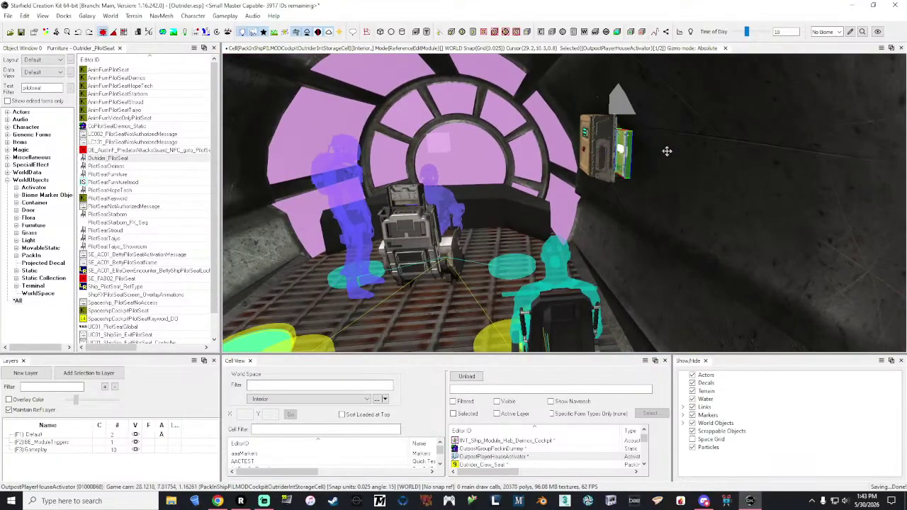
middle_click_drag(668, 151, 647, 151)
middle_click_drag(578, 96, 736, 280)
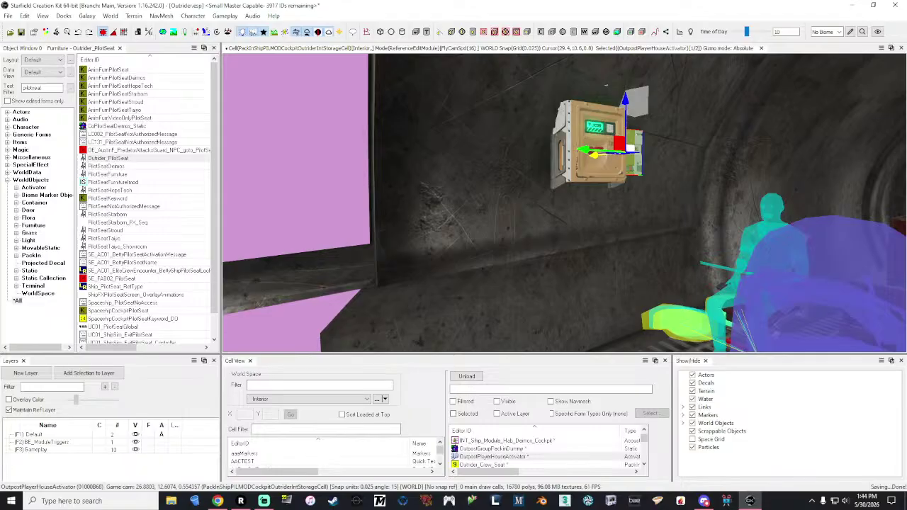
middle_click_drag(737, 266, 792, 267)
right_click_drag(791, 267, 667, 155)
key("e")
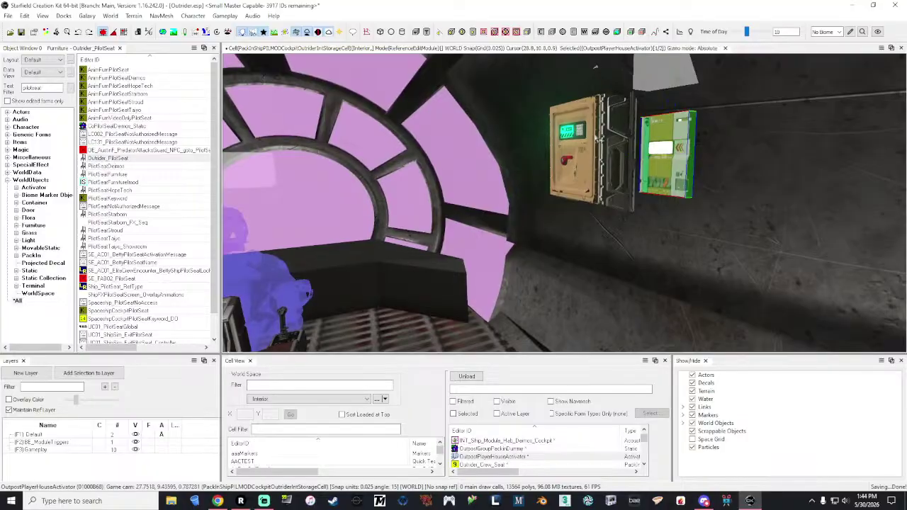
- Tilt the captain's locker to follow the sloped side wall by setting its Y rotation to 30, and apply the change
left_click(598, 138)
right_click(595, 134)
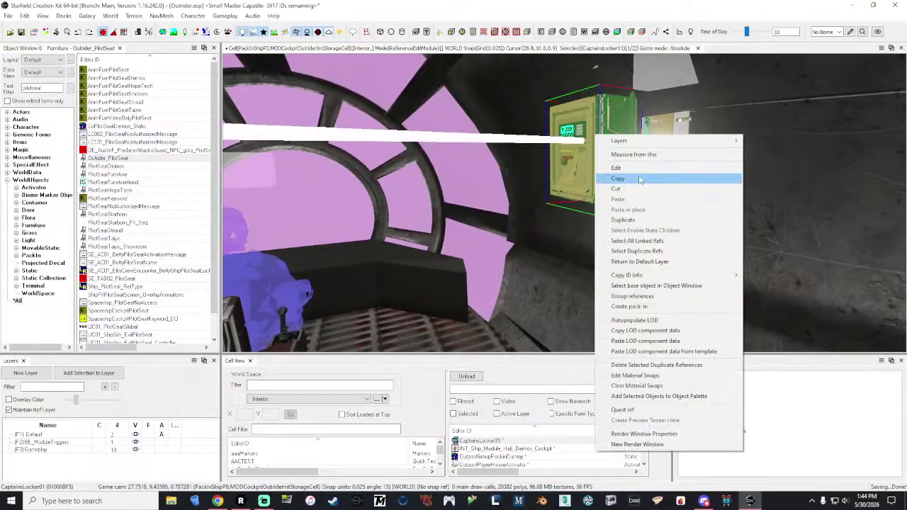
left_click(638, 170)
left_click_drag(436, 10, 148, 9)
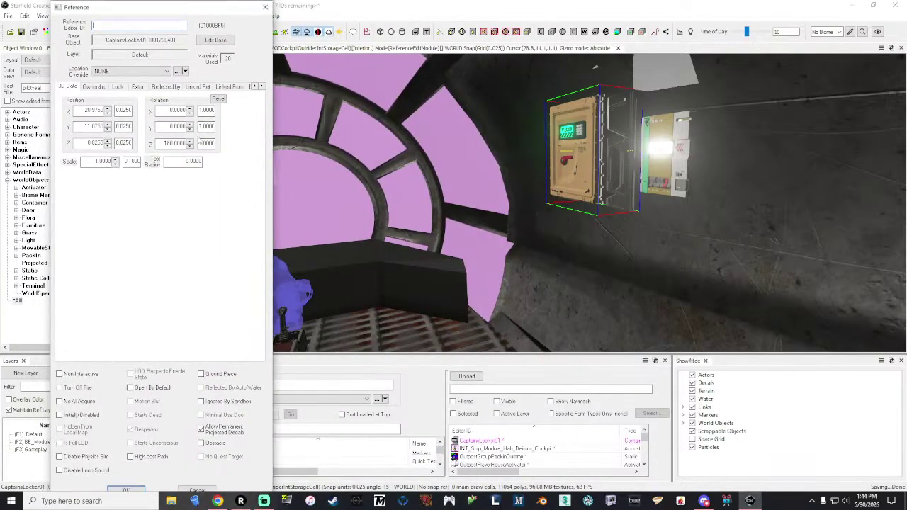
left_click(190, 125)
left_click(190, 124)
left_click(190, 125)
left_click(190, 124)
left_click(190, 125)
left_click(190, 125)
left_click(189, 124)
left_click(189, 124)
left_click_drag(191, 128, 191, 130)
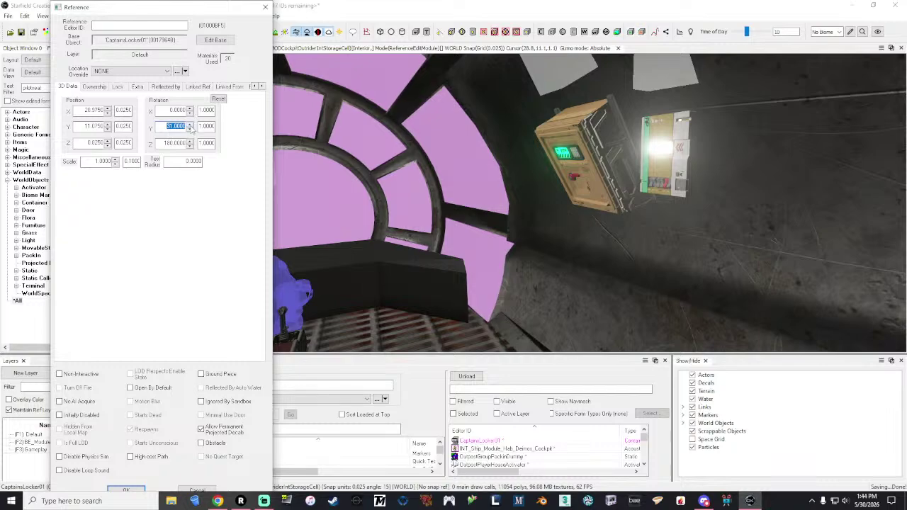
left_click(190, 129)
left_click_drag(152, 8, 156, 8)
left_click(142, 489)
- Raise the captain's locker along the side wall to a Z position of 0.95
left_click(599, 152)
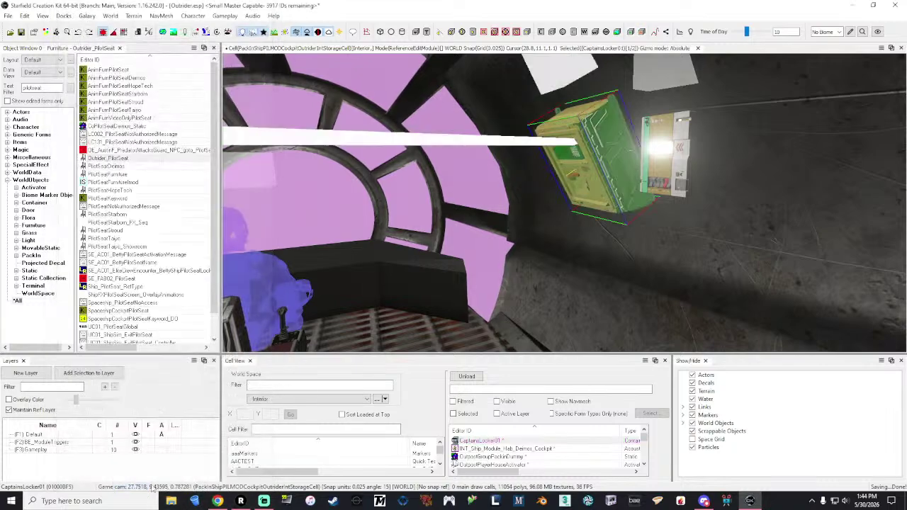
left_click_drag(599, 153, 600, 107)
middle_click_drag(600, 107, 680, 112)
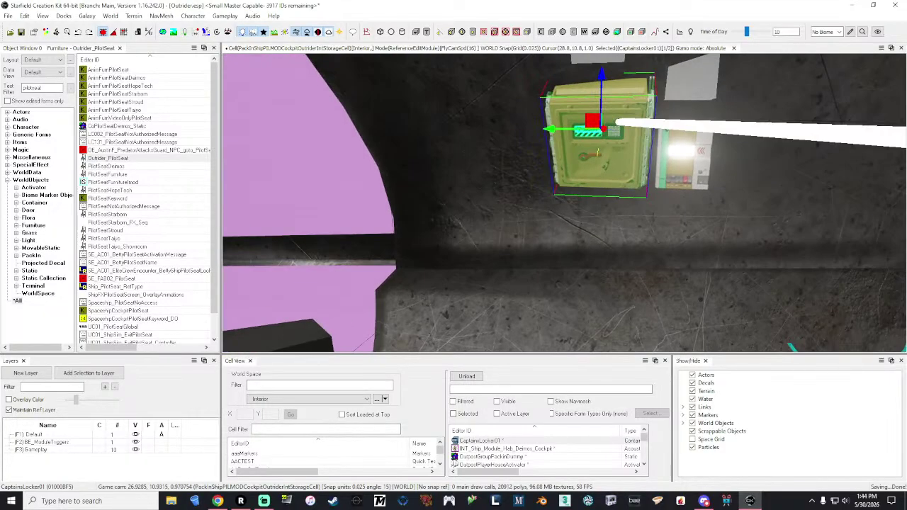
- Check the captain's locker's position and rotation values in its reference properties
right_click(598, 106)
left_click(629, 141)
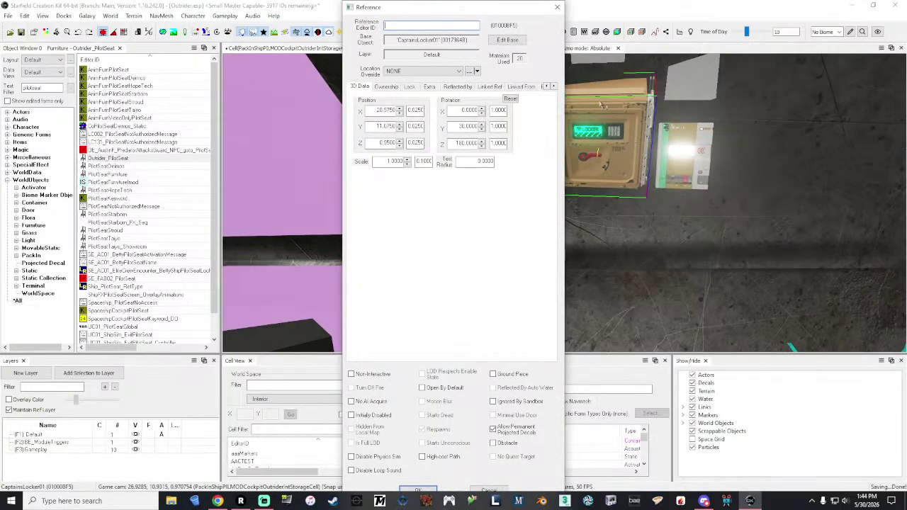
left_click_drag(468, 7, 363, 7)
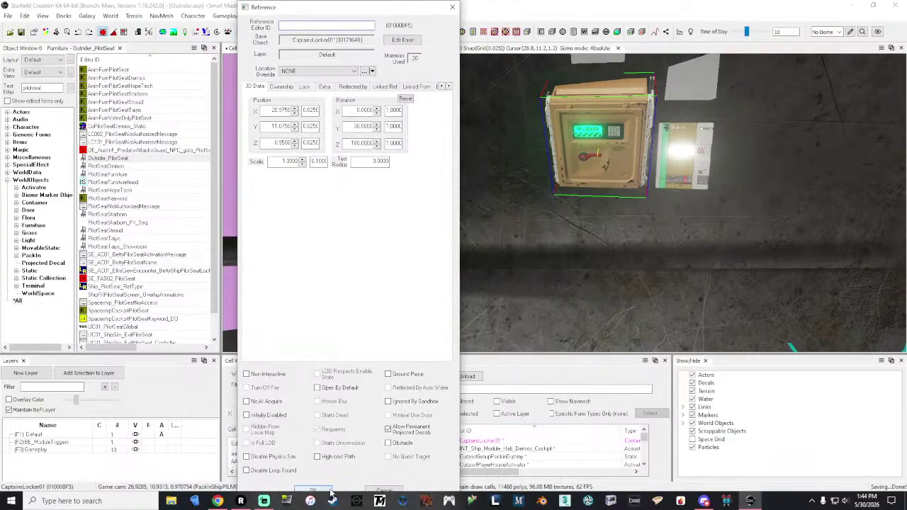
left_click(452, 8)
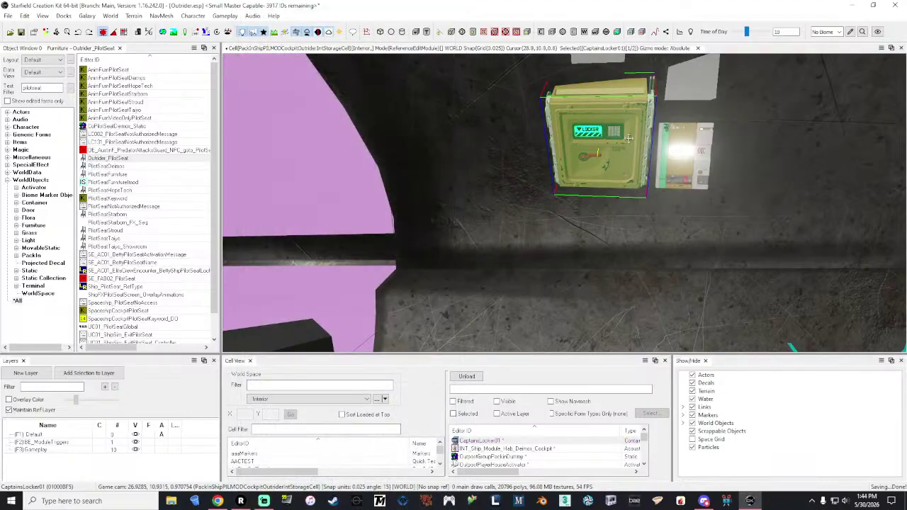
- Push the tilted captain's locker back against the sloped side wall and shift it slightly forward toward the front window
middle_click_drag(621, 132, 622, 136)
key("e")
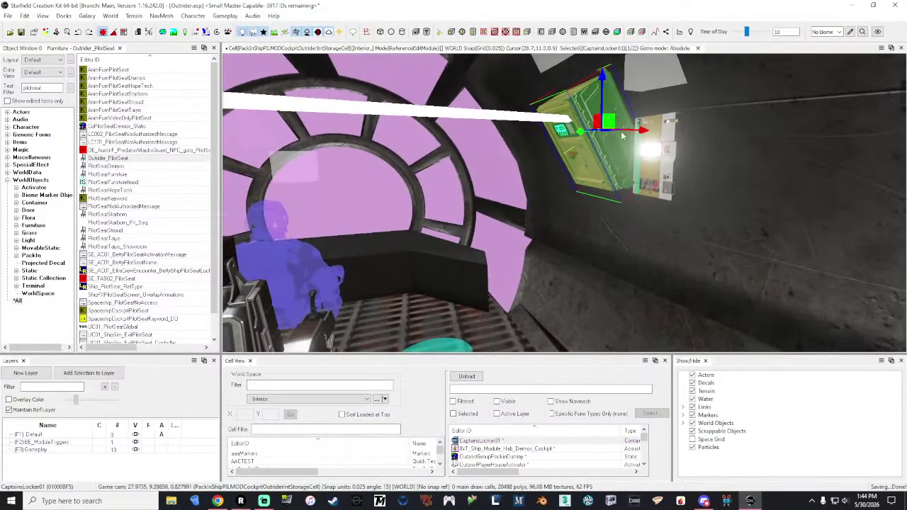
left_click_drag(637, 129, 651, 128)
middle_click_drag(651, 128, 607, 130)
key("e")
left_click_drag(580, 133, 557, 139)
key("e")
right_click_drag(557, 139, 524, 138)
key("d")
mouse_move(595, 139)
right_mouse_down()
mouse_move(607, 129)
mouse_move(589, 141)
right_mouse_up()
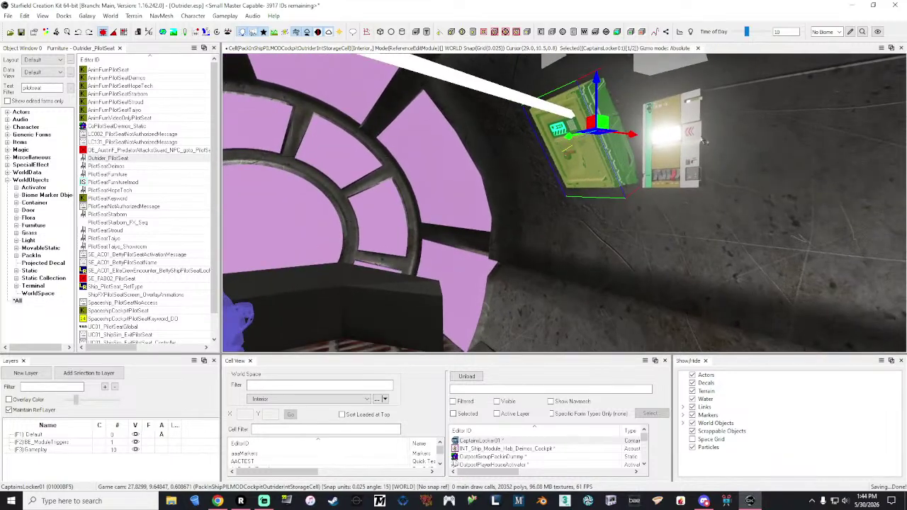
- Set the Y rotation of the OutpostPlayerHouseActivator panel to 30 and apply the change
left_click(678, 137)
right_click(676, 134)
left_click(709, 166)
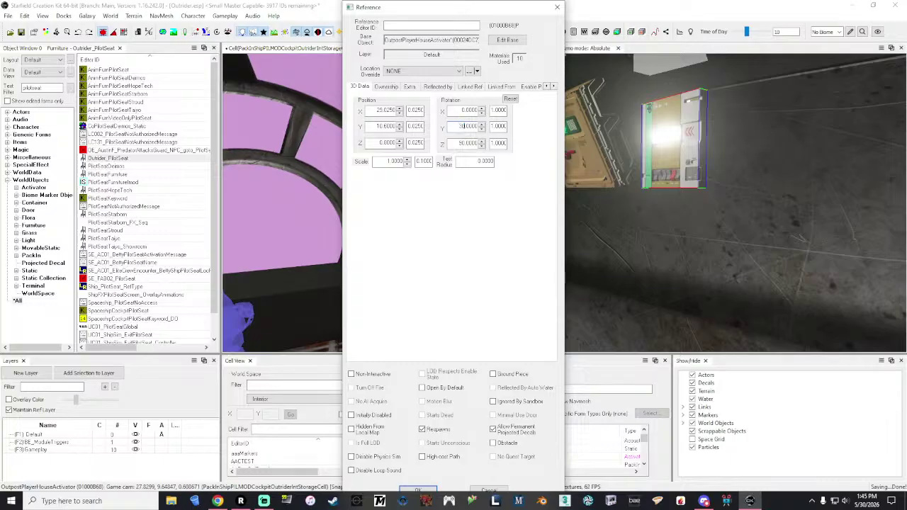
left_click(467, 111)
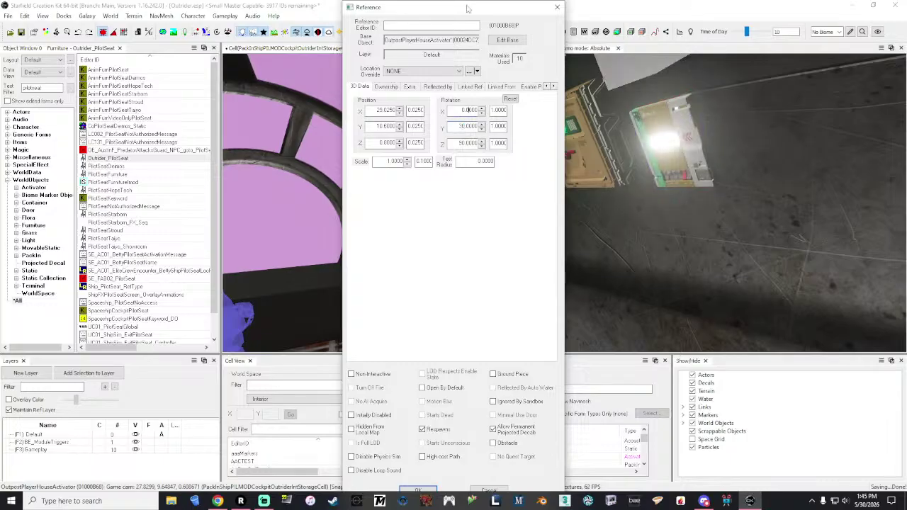
left_click(418, 489)
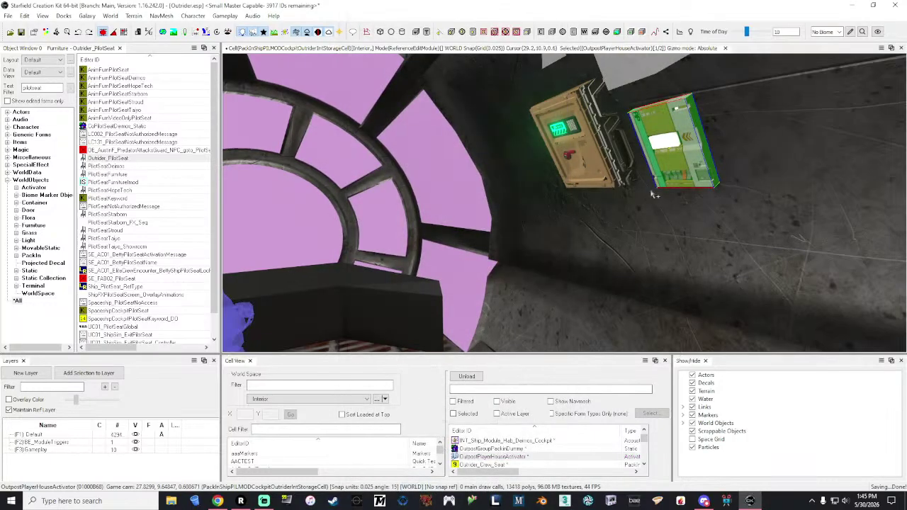
- Raise the OutpostPlayerHouseActivator panel and fit it against the sloped side wall beside the captain's locker
key("e")
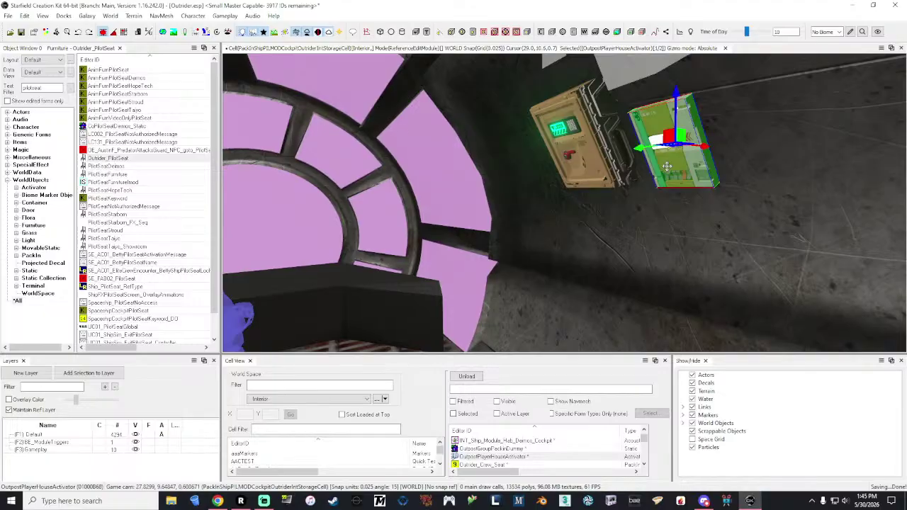
middle_click_drag(667, 167, 668, 170, "shift")
left_click_drag(660, 148, 662, 117)
middle_click_drag(662, 118, 680, 130, "shift")
left_click_drag(695, 140, 748, 133)
middle_click_drag(747, 133, 836, 136, "shift")
left_click_drag(691, 101, 694, 90)
middle_click_drag(695, 89, 743, 134, "shift")
left_click_drag(743, 134, 728, 131)
middle_click_drag(728, 131, 680, 130, "shift")
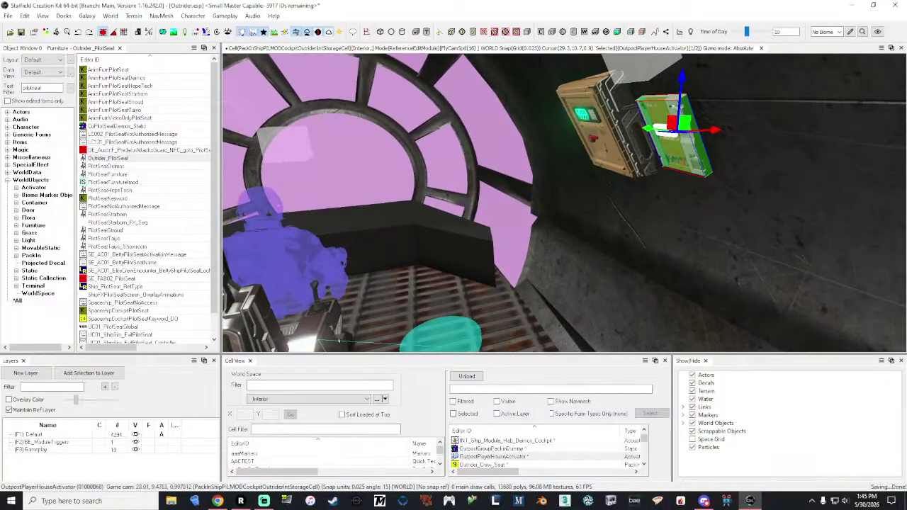
key("e")
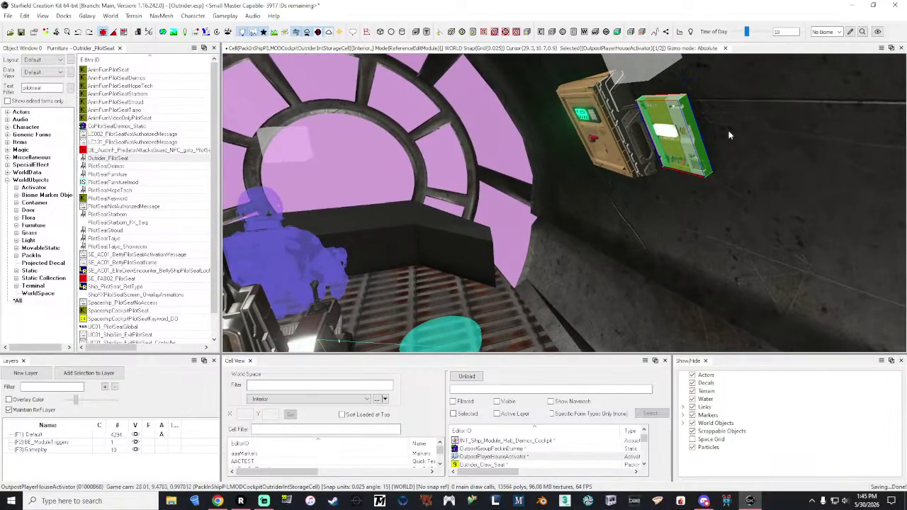
- Filter the object list for SpaceshipInventory and place the SpaceshipInventory container on the side wall beside the activator panel
right_click_drag(691, 113, 588, 124)
key("d")
key("s")
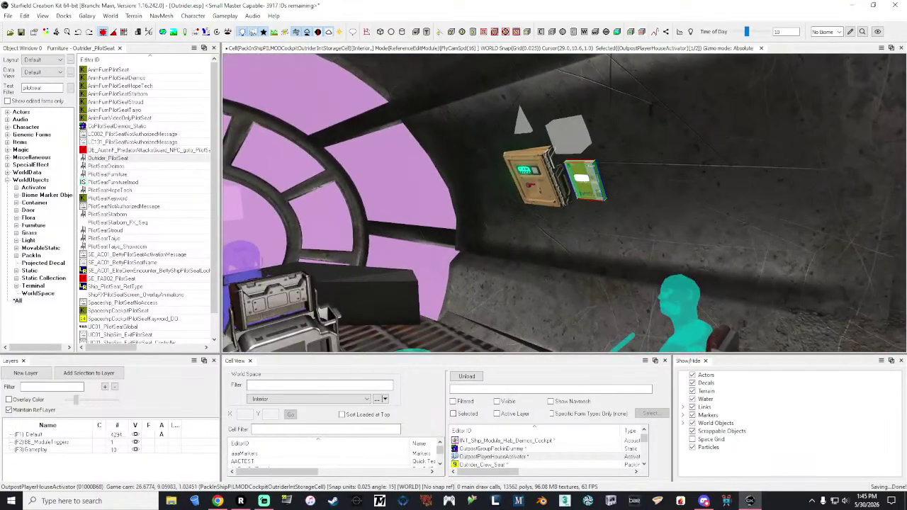
mouse_move(687, 127)
right_mouse_down()
mouse_move(679, 125)
mouse_move(693, 118)
right_mouse_up()
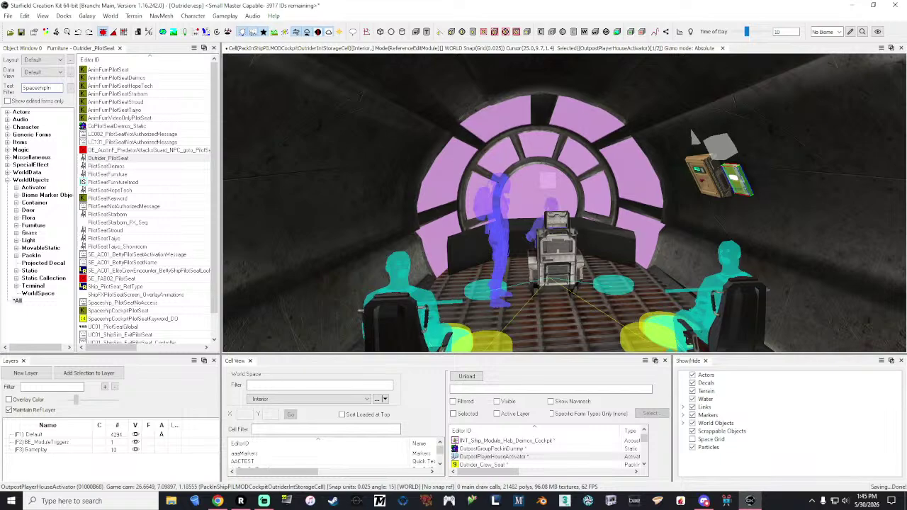
type("vent")
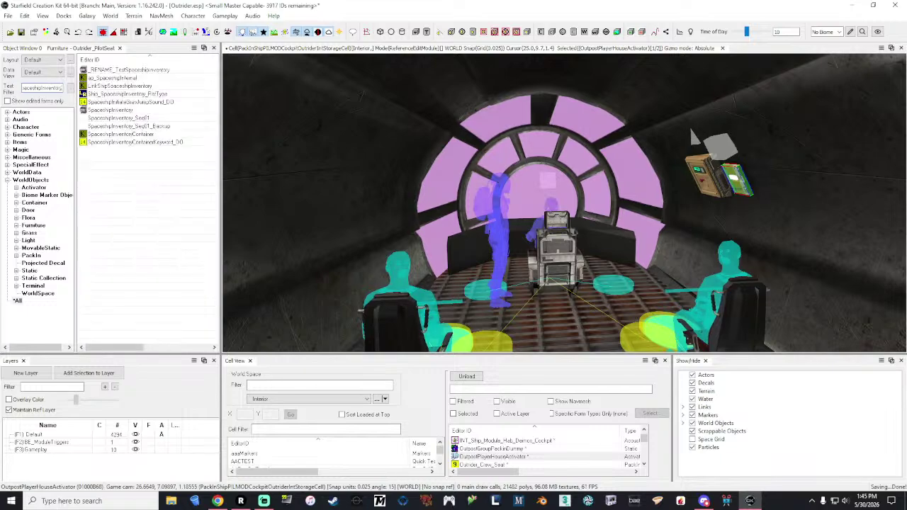
type("ory")
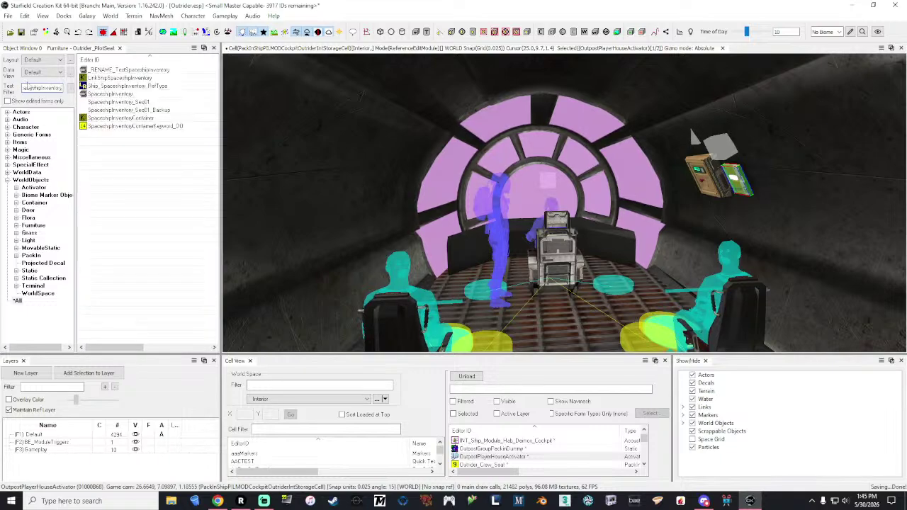
left_click(107, 94)
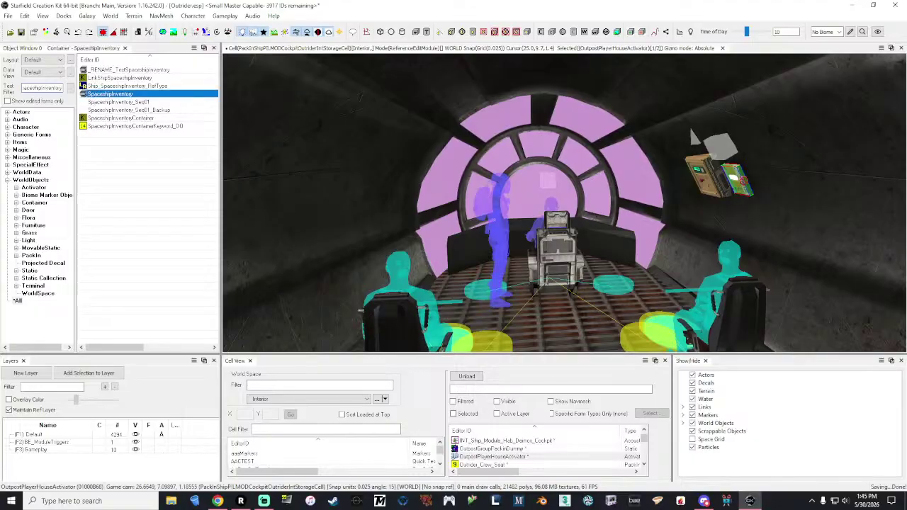
left_click_drag(771, 195, 767, 192)
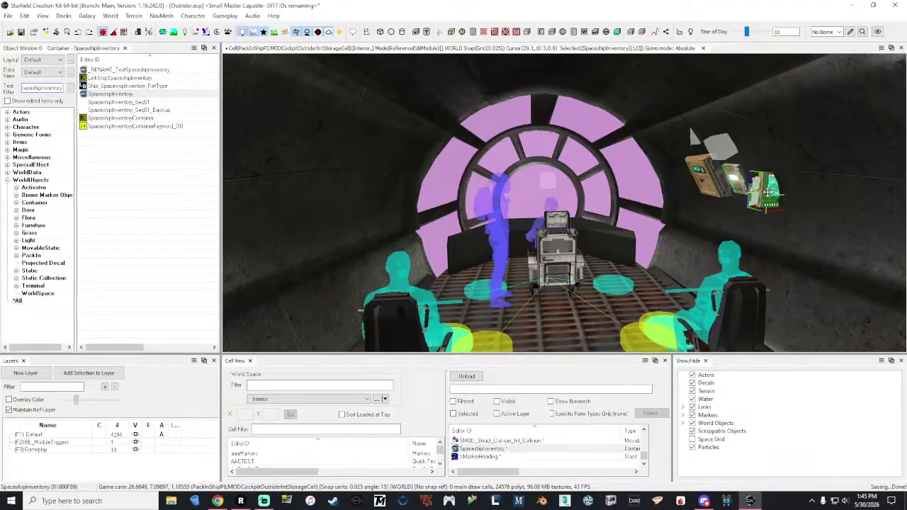
- Set the SpaceshipInventory container's rotation to Y 30 and Z 90, and apply the change
middle_click_drag(767, 192, 655, 185, "shift")
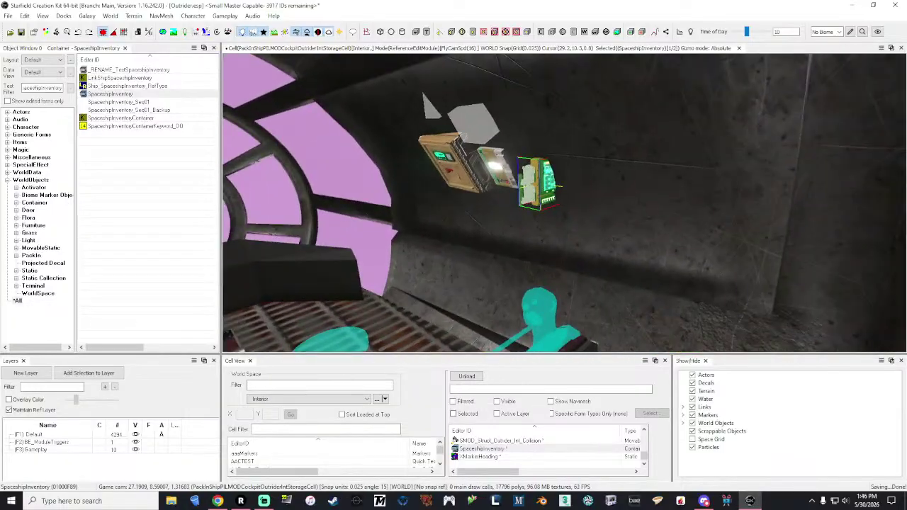
right_click(543, 174)
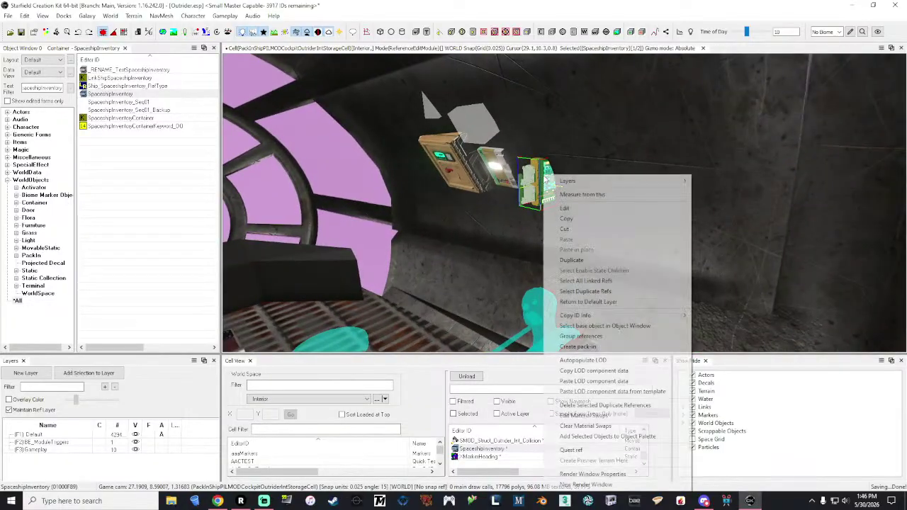
left_click(584, 206)
left_click_drag(462, 8, 223, 25)
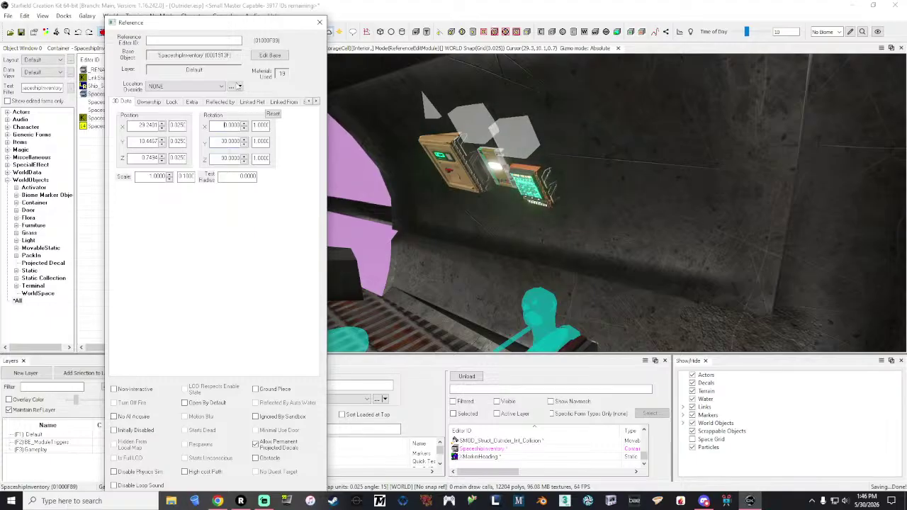
left_click_drag(225, 23, 226, 1)
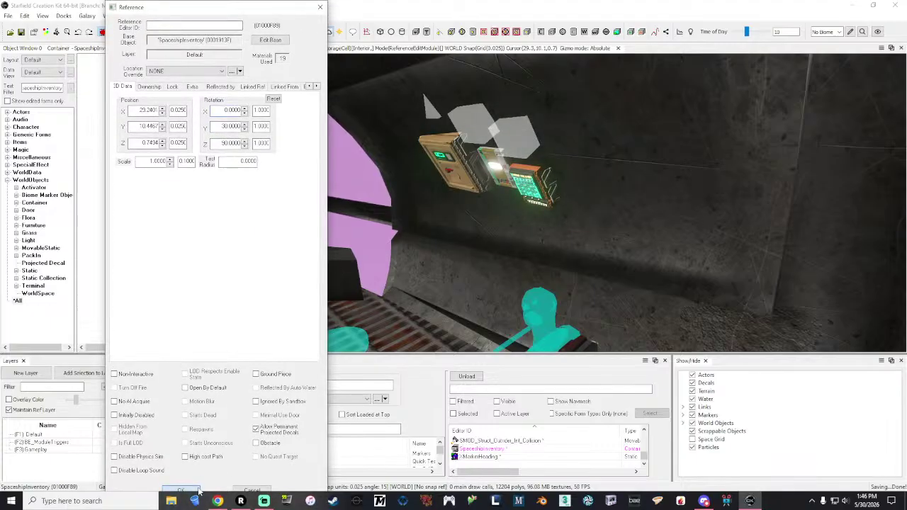
left_click(196, 489)
- Raise the SpaceshipInventory cargo hold panel and adjust it against the sloped wall next to the activator panel
middle_click_drag(527, 182, 528, 187, "shift")
key("e")
left_click_drag(541, 153, 541, 140)
middle_click_drag(541, 139, 544, 144, "shift")
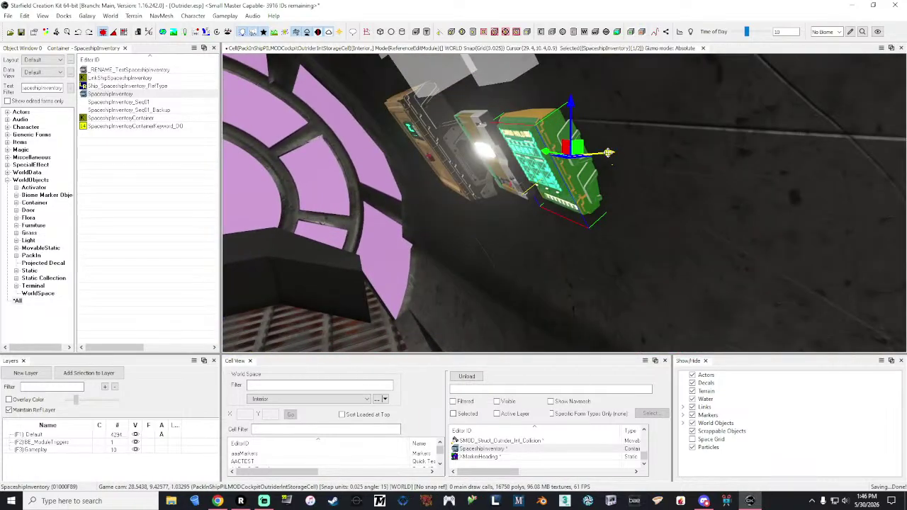
left_click_drag(603, 153, 601, 155)
middle_click_drag(599, 155, 520, 160, "shift")
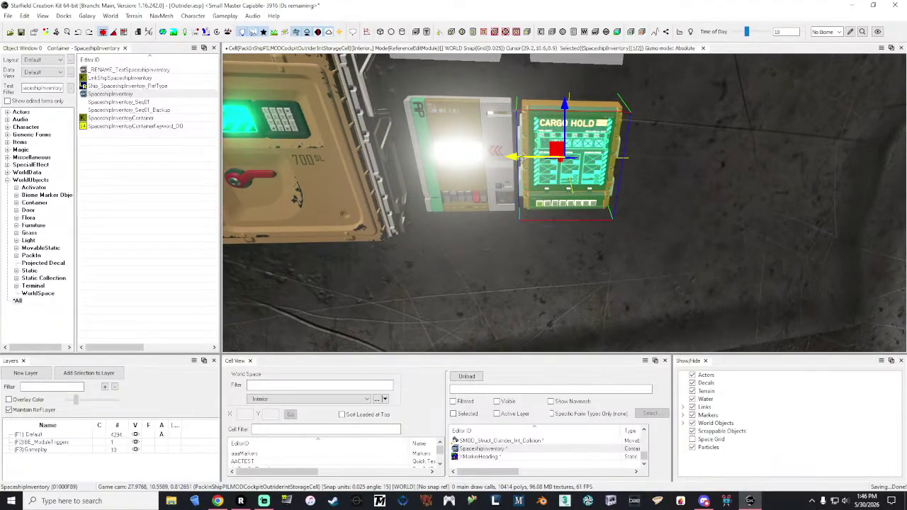
middle_click_drag(526, 159, 465, 167, "shift")
- Select the OutpostPlayerHouseActivator panel and filter the object list for ShipArmillaryConsole
left_click(481, 146)
key("s")
mouse_move(479, 147)
right_mouse_down()
mouse_move(473, 143)
mouse_move(488, 162)
mouse_move(479, 147)
right_mouse_up()
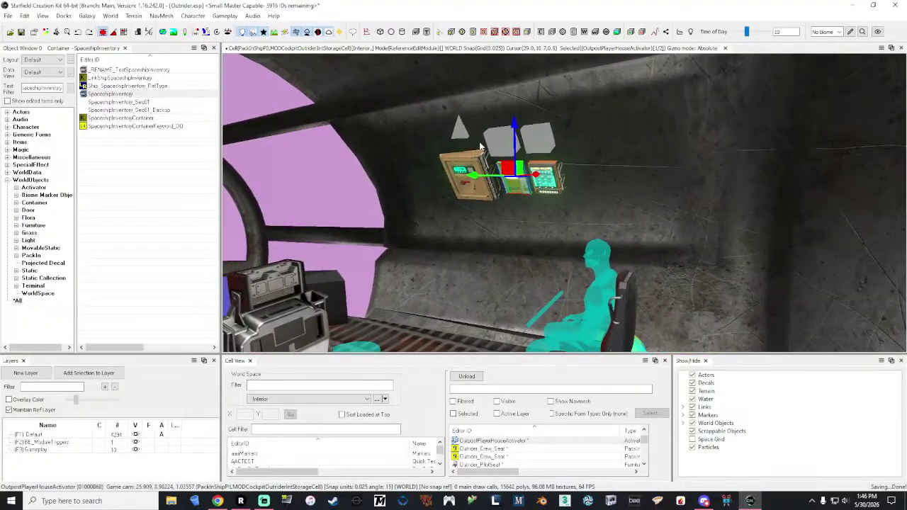
double_click(56, 86)
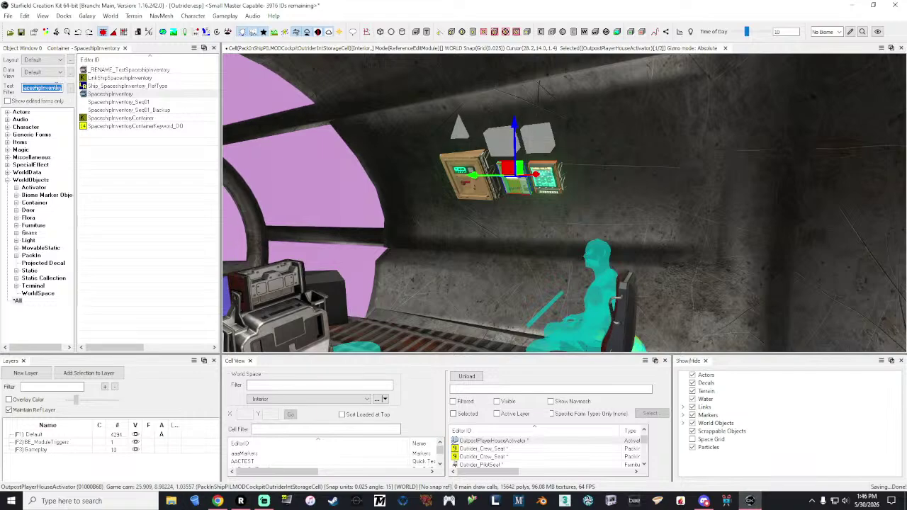
type("ShipArmillaryContai")
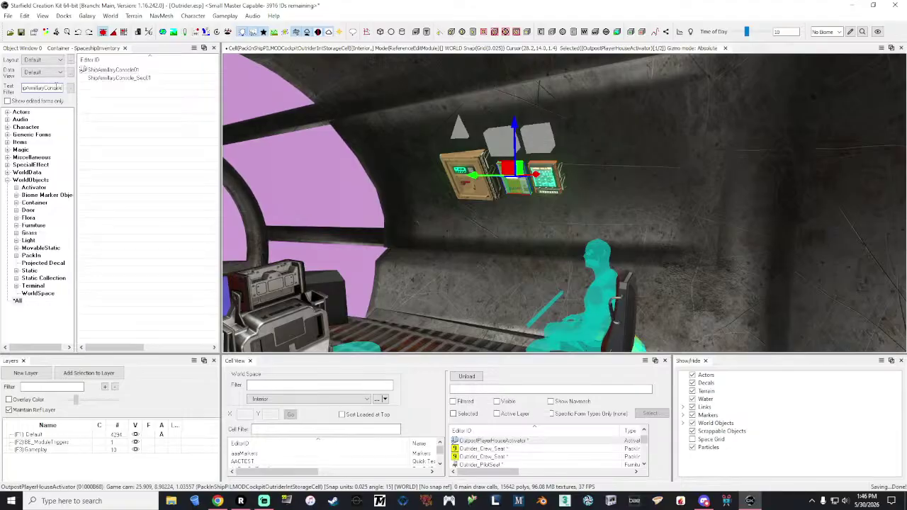
- Place ShipArmillaryConsole01 on the side wall beside the cargo hold panel and set its rotation to Y 30 and Z 90
left_click(124, 70)
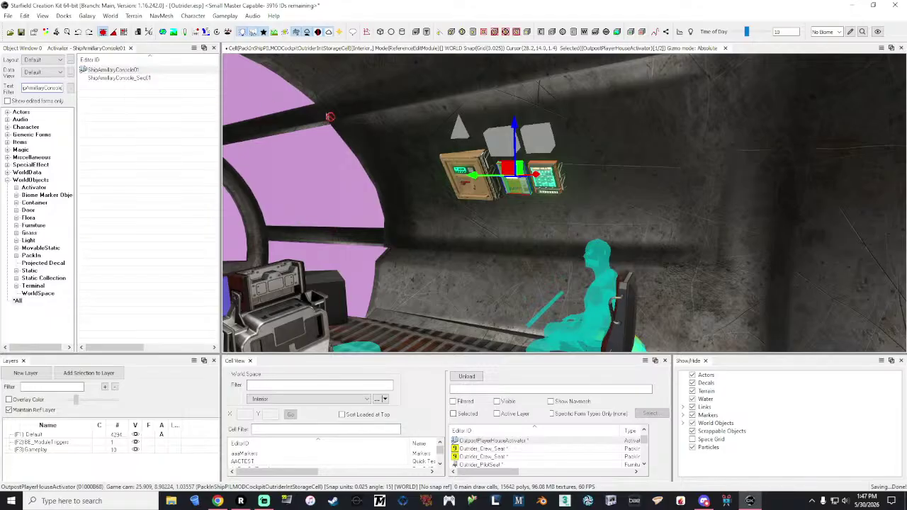
left_click_drag(602, 187, 599, 185)
right_click(599, 186)
left_click(641, 212)
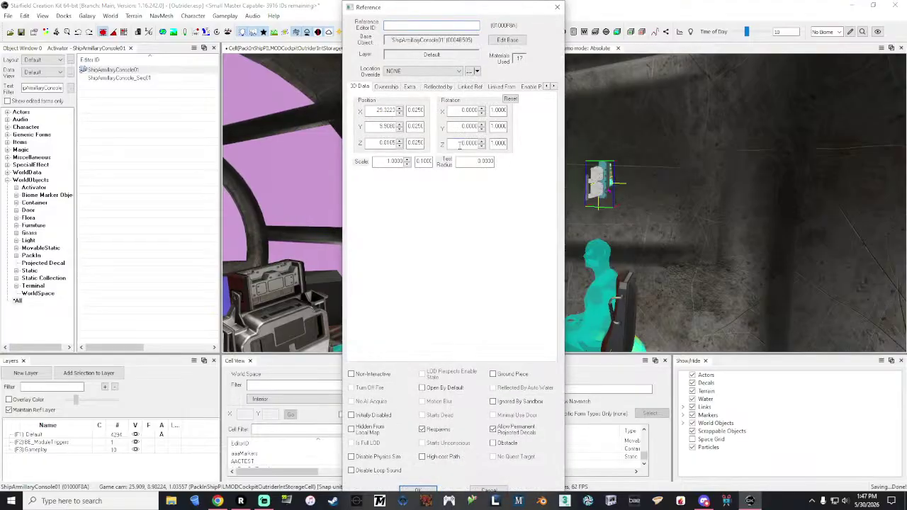
left_click(460, 126)
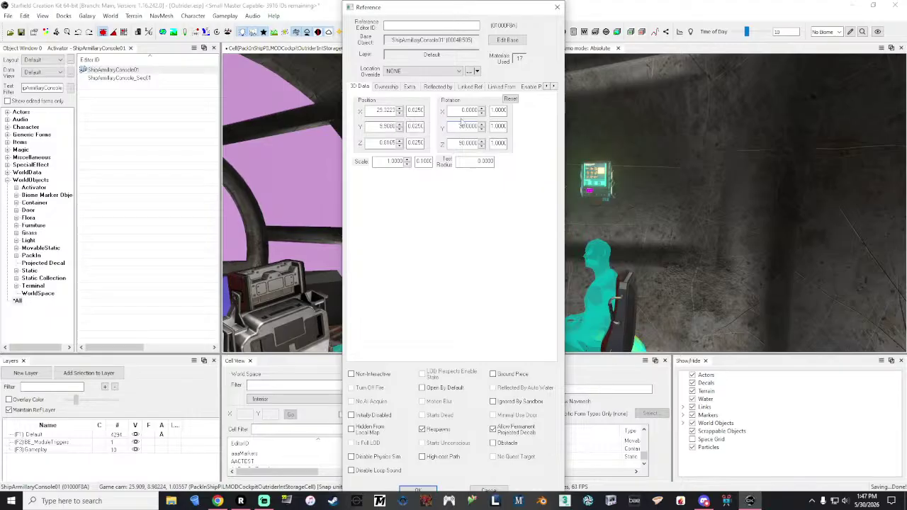
left_click(458, 111)
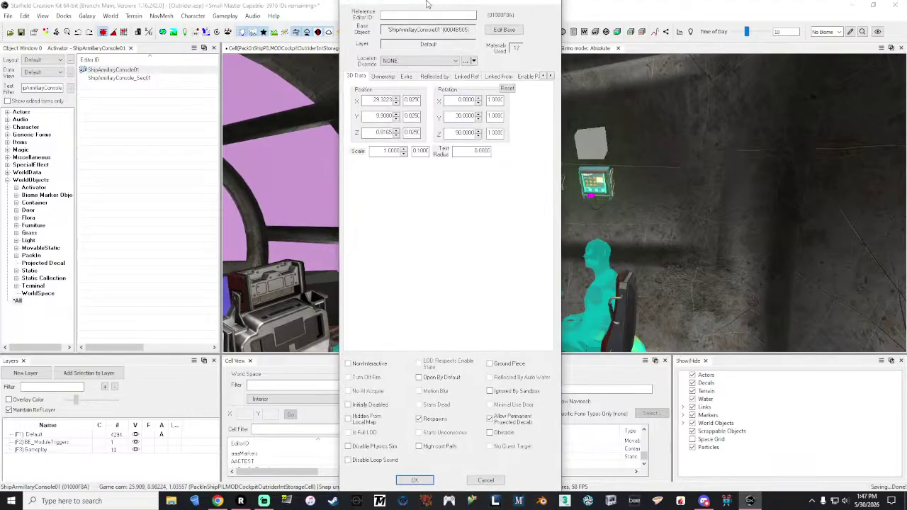
left_click(418, 489)
- Move the armillary console sideways up to the cargo hold panel and raise it in line with the row
key("e")
scroll(601, 177, "up", 6)
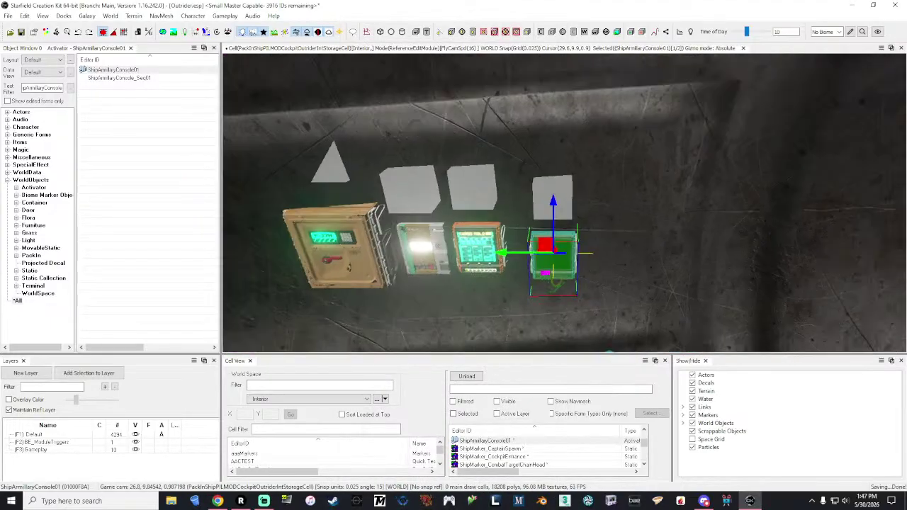
left_click_drag(546, 202, 515, 203)
key("shift")
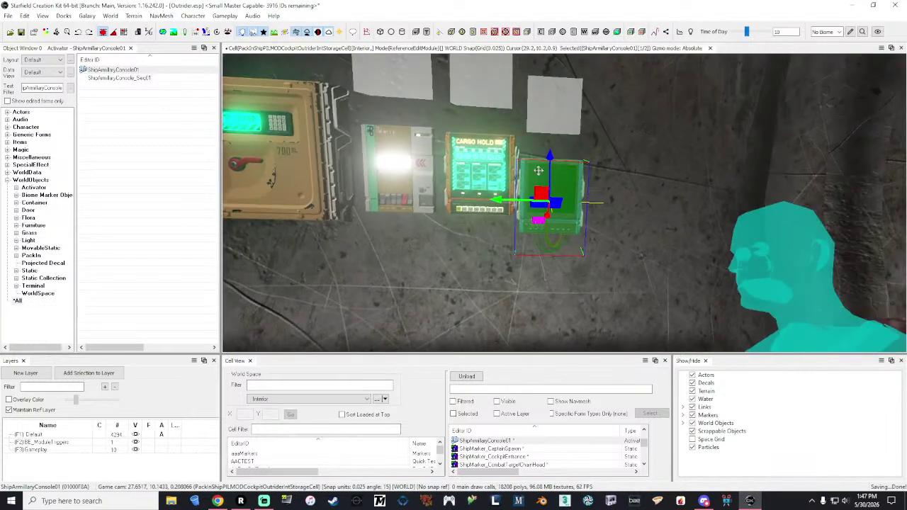
left_click_drag(551, 162, 552, 147)
key("shift")
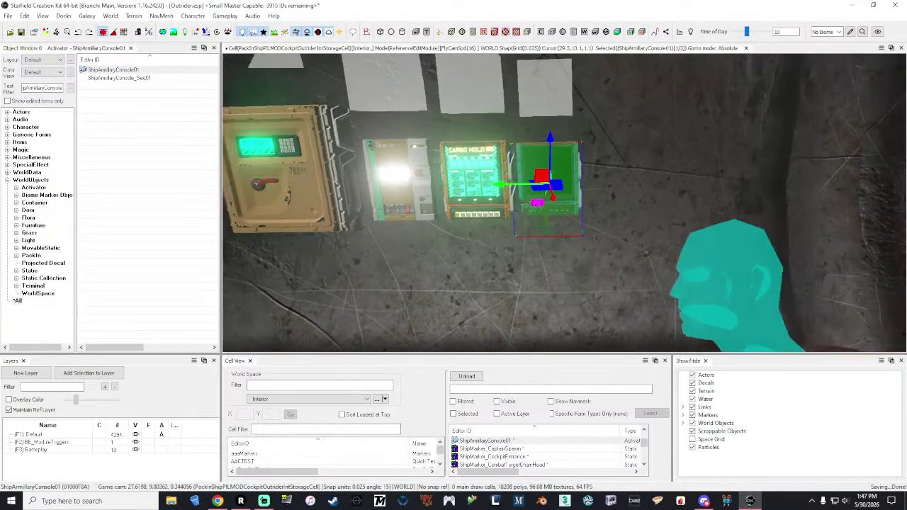
- Fine-tune the armillary console's depth, height and side spacing against the sloped wall next to the cargo hold panel
right_click_drag(496, 186, 558, 162)
left_click_drag(585, 180, 569, 188)
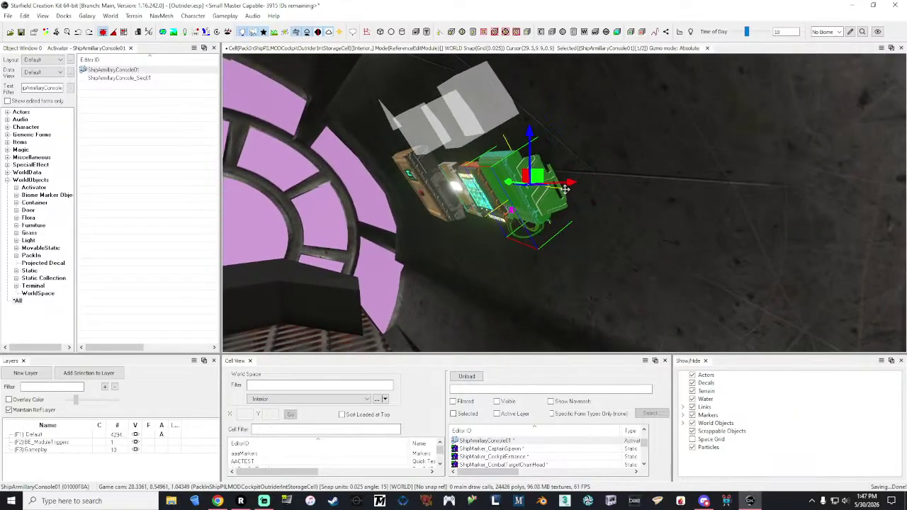
key("shift")
left_click_drag(528, 137, 530, 150)
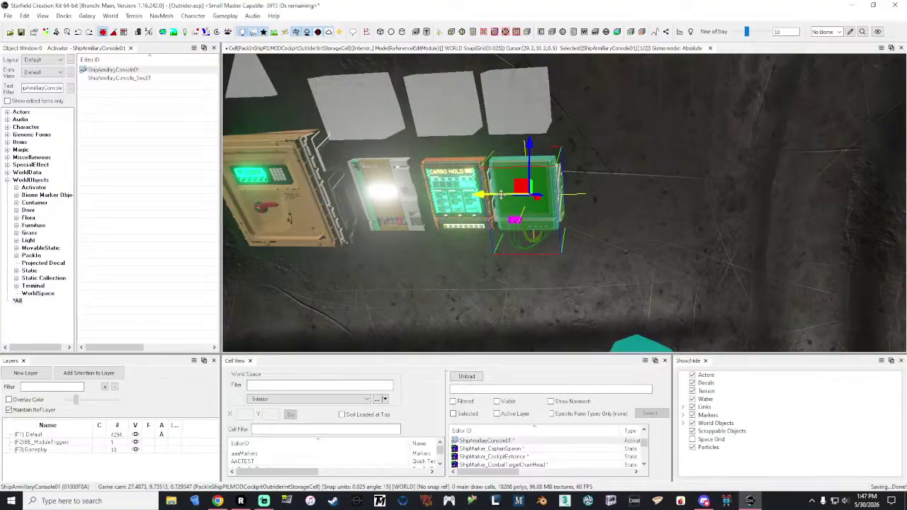
left_click_drag(500, 194, 506, 194)
key("shift")
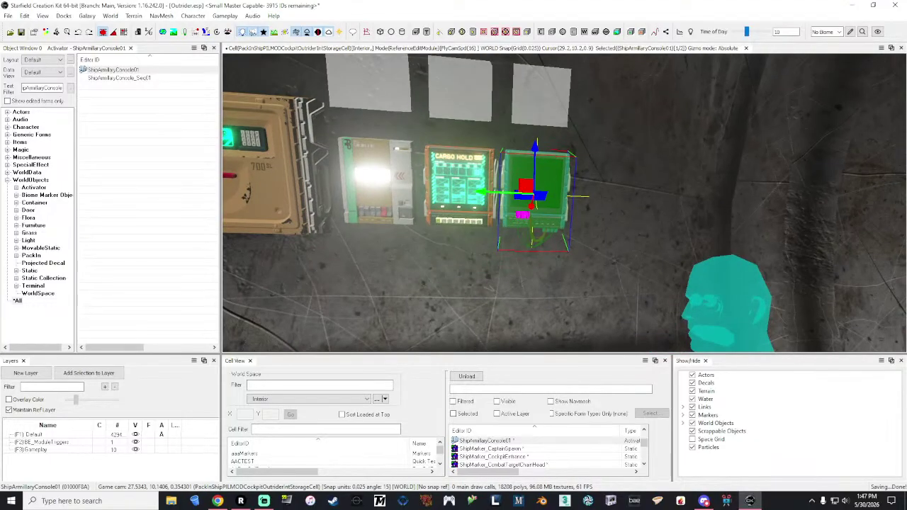
key("shift")
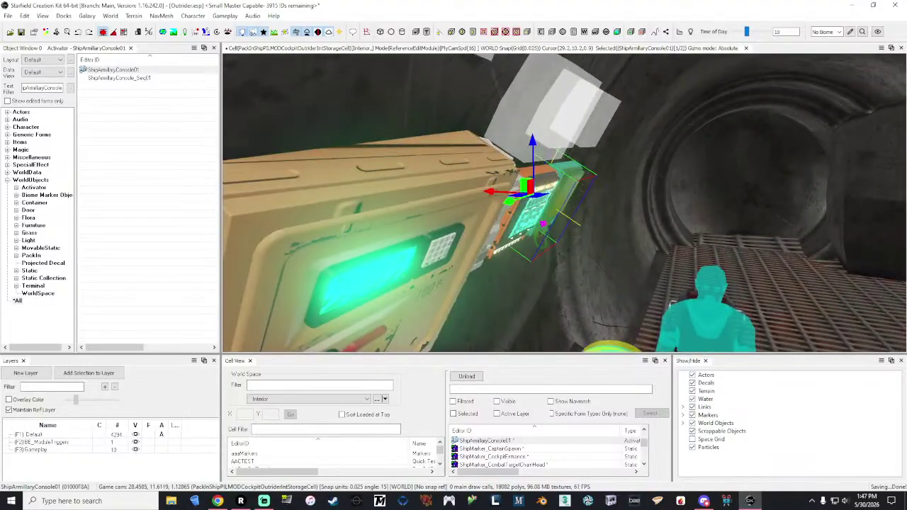
key("shift")
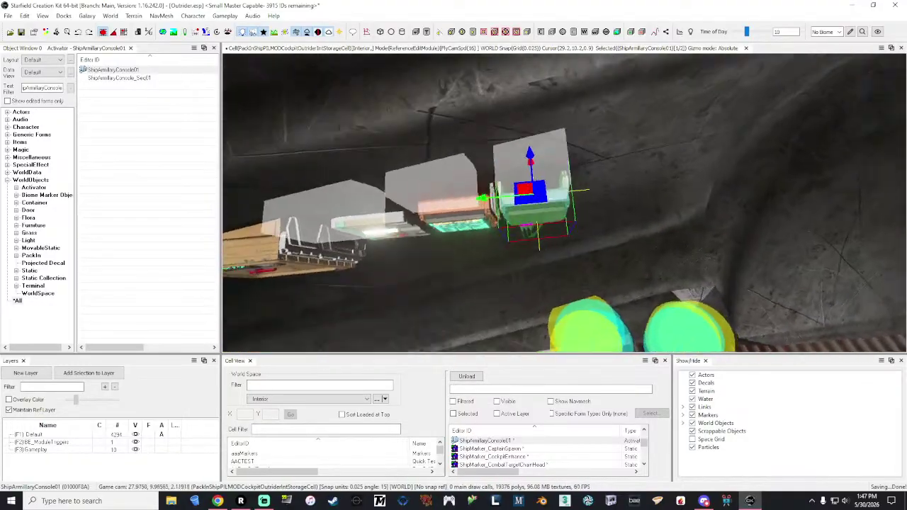
key("shift")
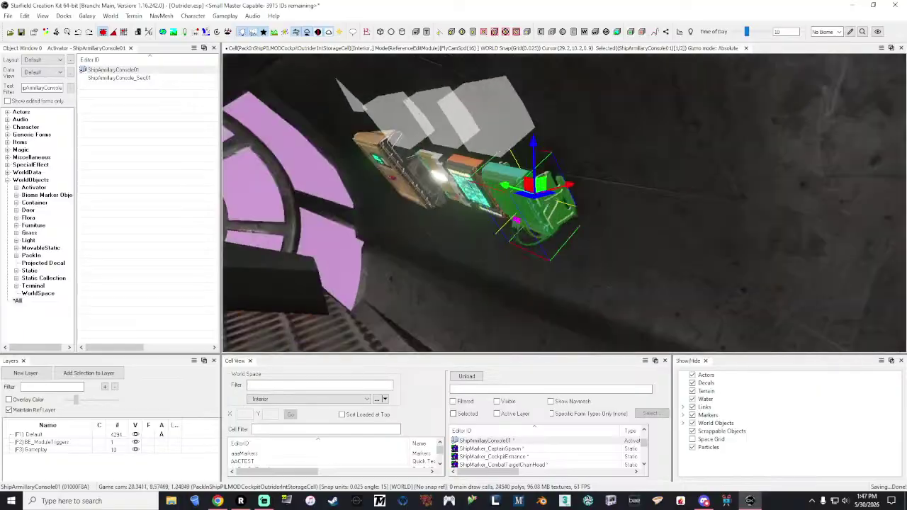
right_click_drag(433, 191, 415, 185)
right_click_drag(538, 199, 522, 199)
key("a")
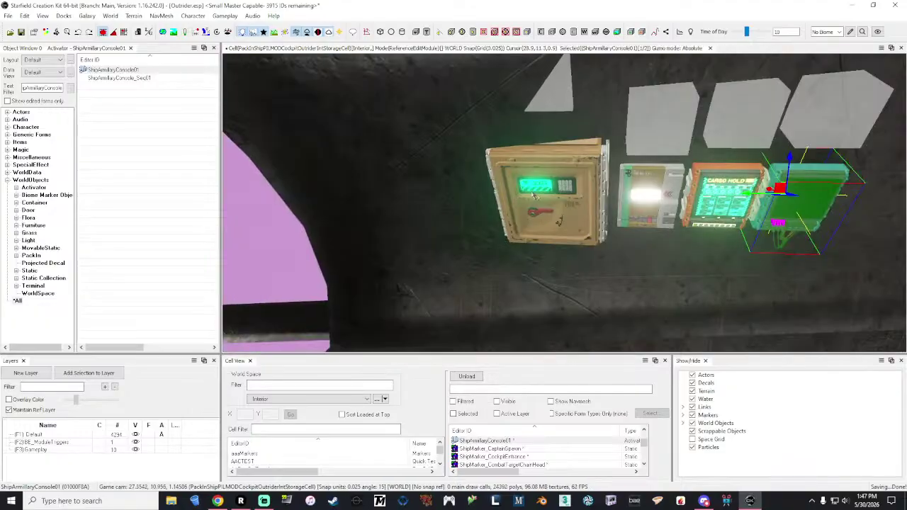
left_click(539, 190)
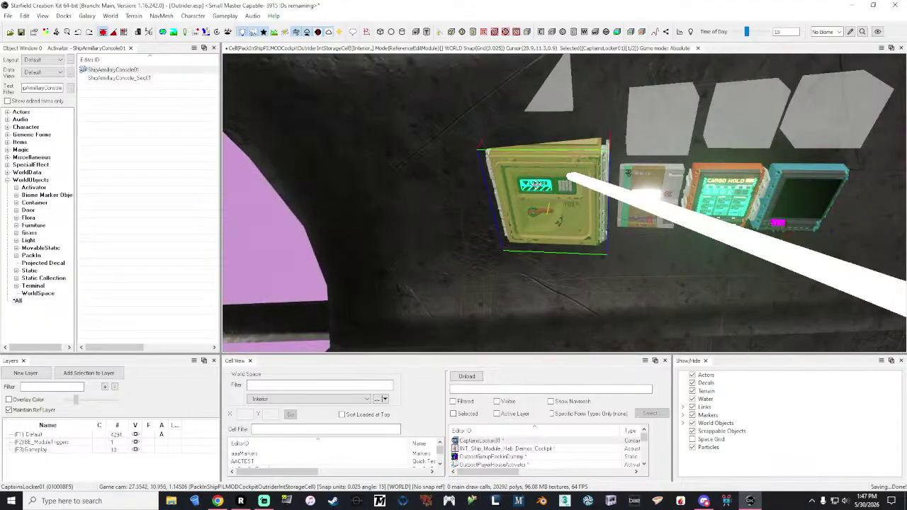
right_click(541, 170)
left_click(559, 207)
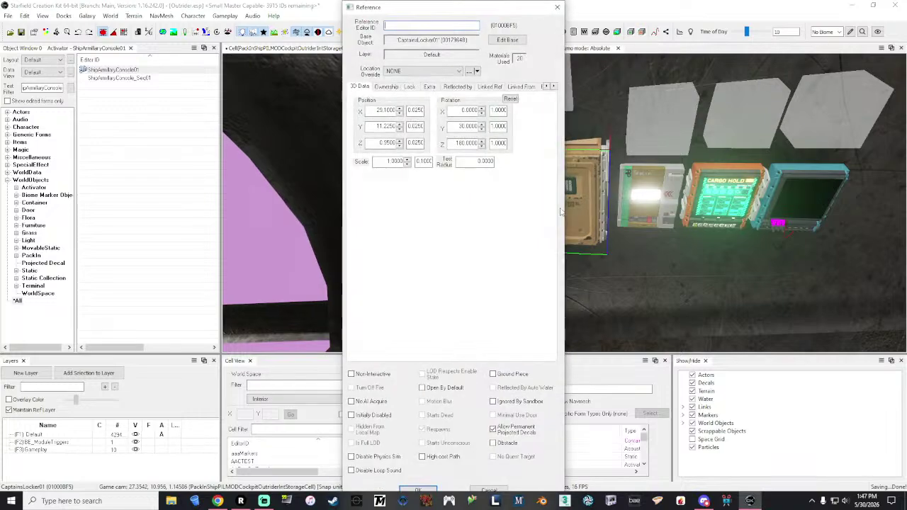
left_click_drag(396, 9, 253, 23)
left_click(339, 160)
left_click(339, 162)
left_click(339, 162)
left_click(340, 163)
left_click(339, 162)
left_click(339, 163)
left_click(339, 162)
left_click(339, 162)
left_click(340, 162)
left_click(339, 161)
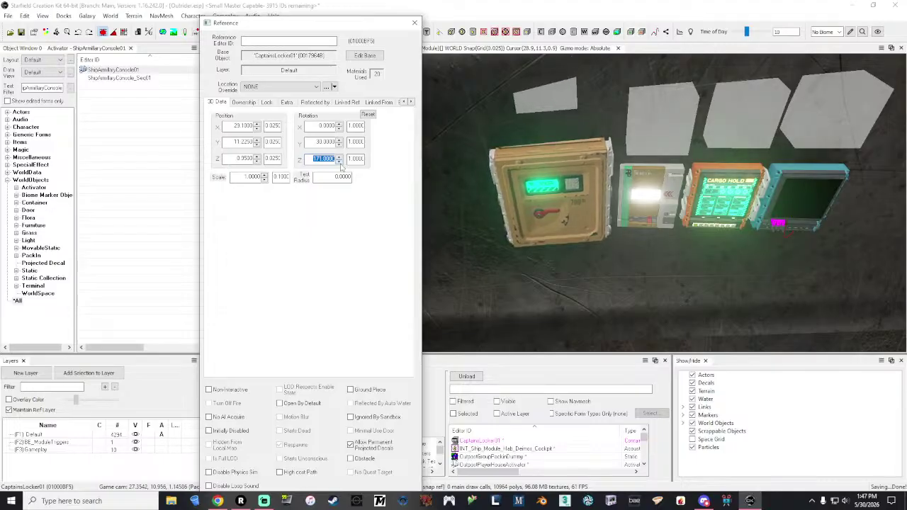
left_click(339, 162)
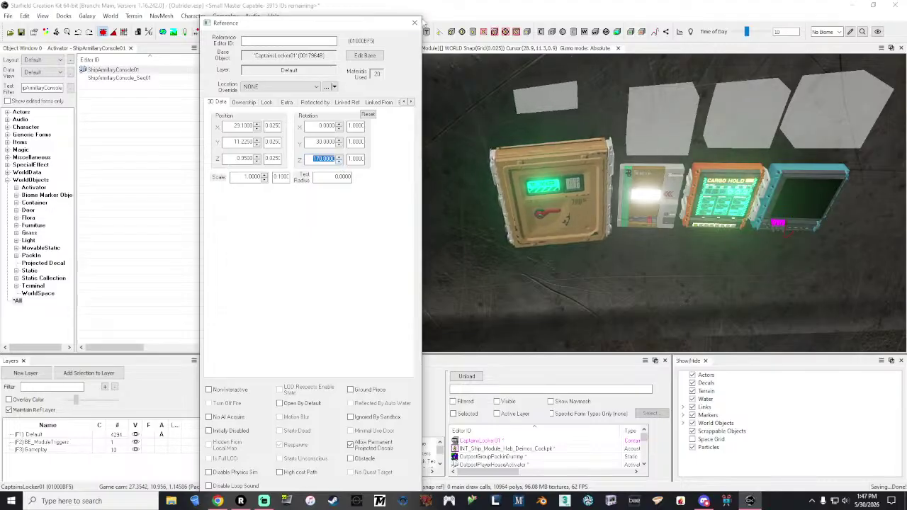
left_click(414, 23)
- Set the CaptainsLocker01 reference's Z rotation to 170 and apply the change
right_click(565, 189)
left_click(582, 205)
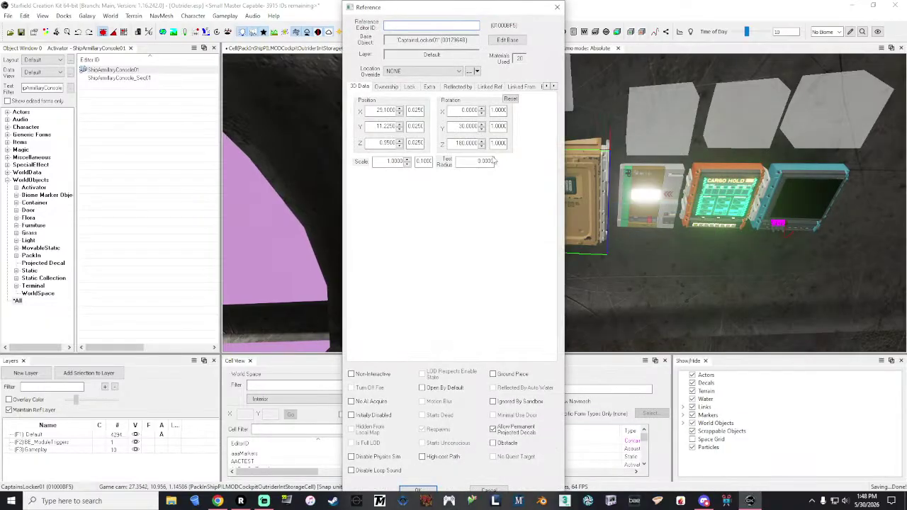
left_click(481, 145)
left_click(480, 145)
left_click(480, 146)
left_click(480, 146)
left_click(480, 146)
left_click(480, 146)
left_click(480, 146)
left_click(480, 146)
left_click(479, 146)
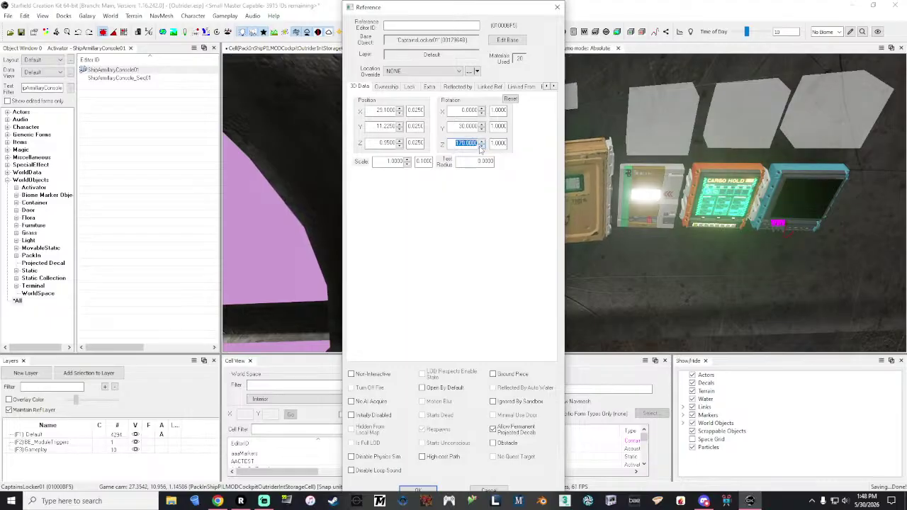
left_click(419, 490)
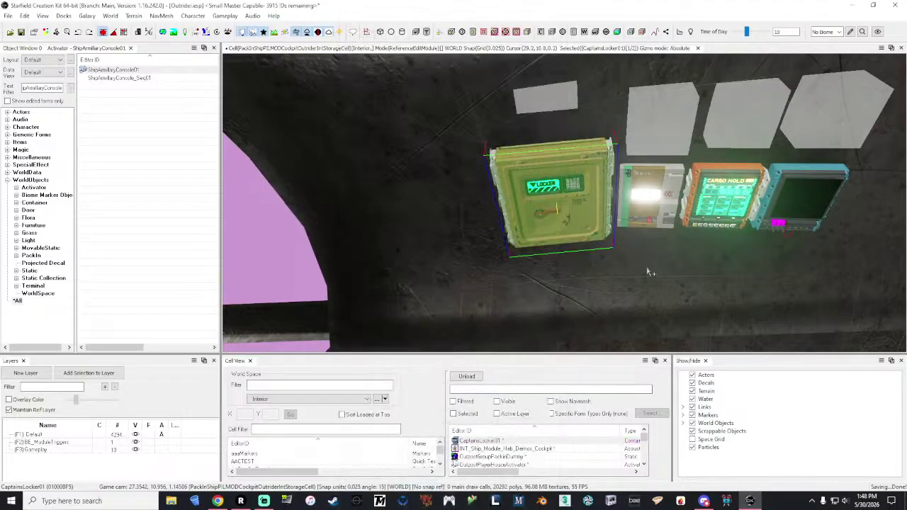
- Set the OutpostPlayerHouseActivator panel's Z rotation to 80 and apply the change
left_click(652, 193)
right_click(651, 194)
left_click(712, 181)
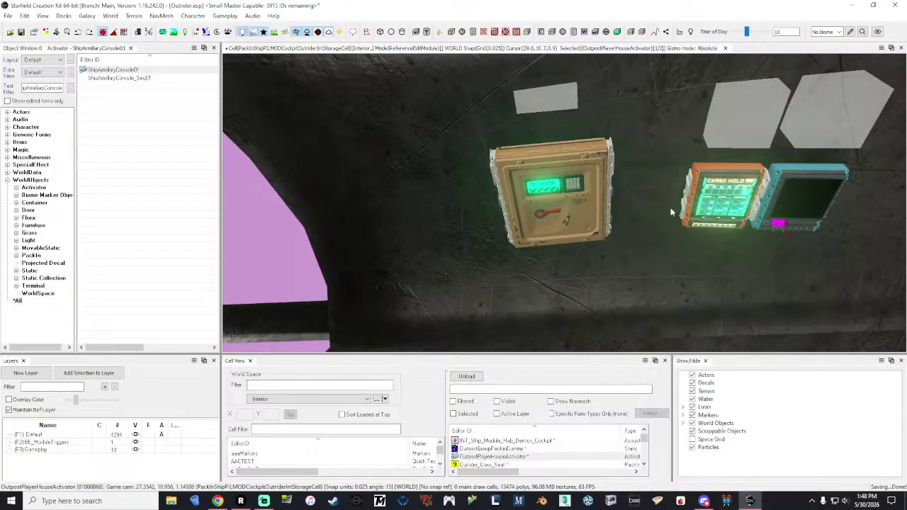
left_click(482, 146)
left_click(482, 145)
left_click(482, 146)
left_click(482, 146)
left_click(482, 147)
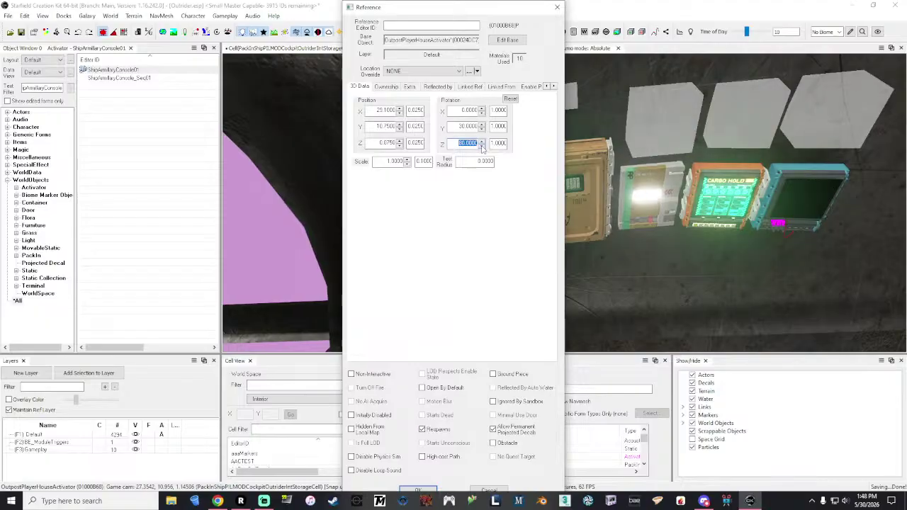
left_click_drag(467, 6, 462, 6)
left_click(416, 490)
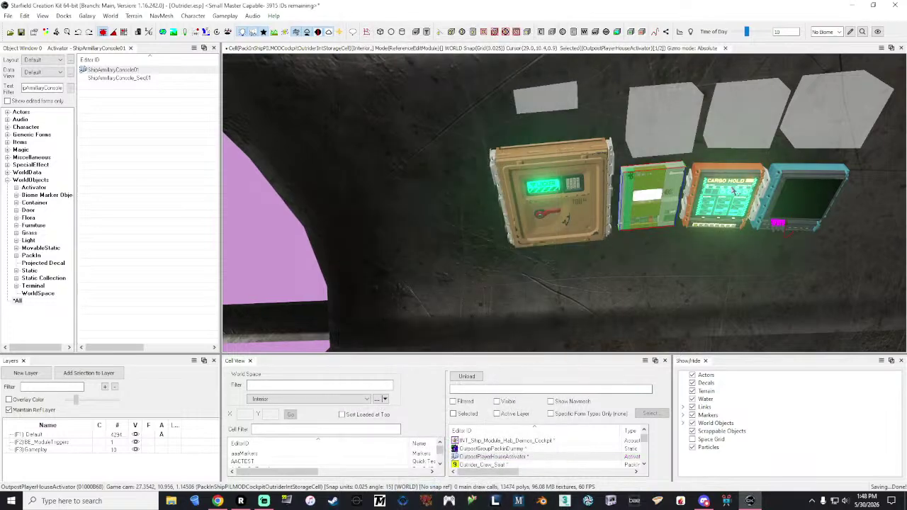
- Set the SpaceshipInventory cargo hold panel's Z rotation to 80 and apply the change
right_click(728, 175)
left_click(757, 204)
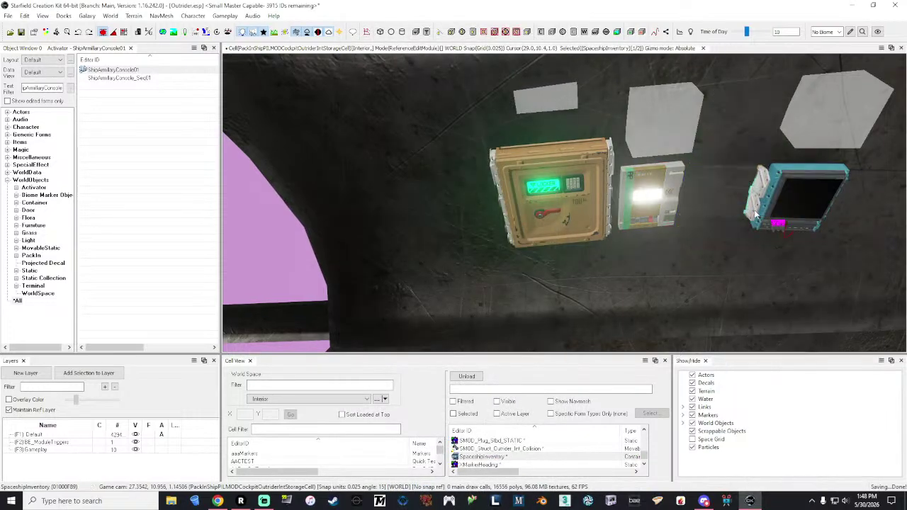
left_click(482, 147)
left_click(482, 148)
left_click(481, 146)
left_click(481, 145)
left_click(481, 145)
left_click(481, 145)
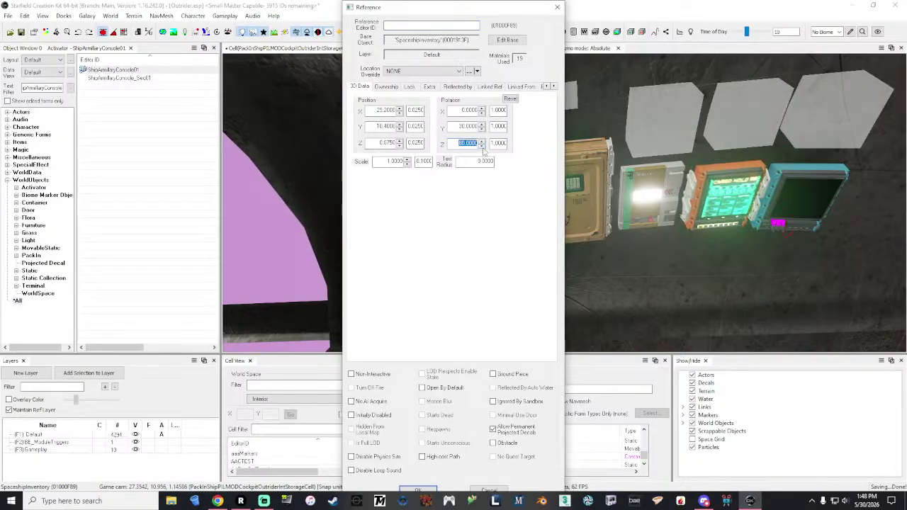
left_click(432, 490)
- Set the ShipArmillaryConsole01 reference's Z rotation to 80 and apply the change
left_click(820, 188)
right_click(761, 234)
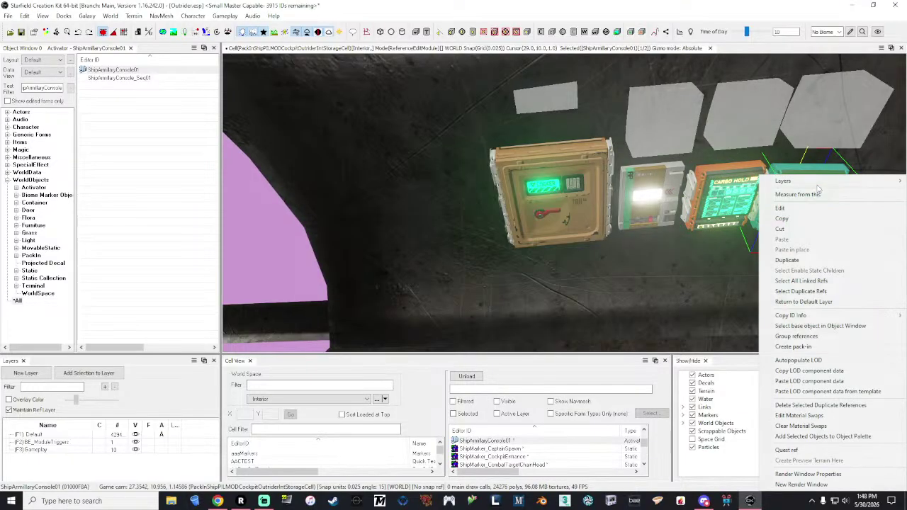
left_click(821, 207)
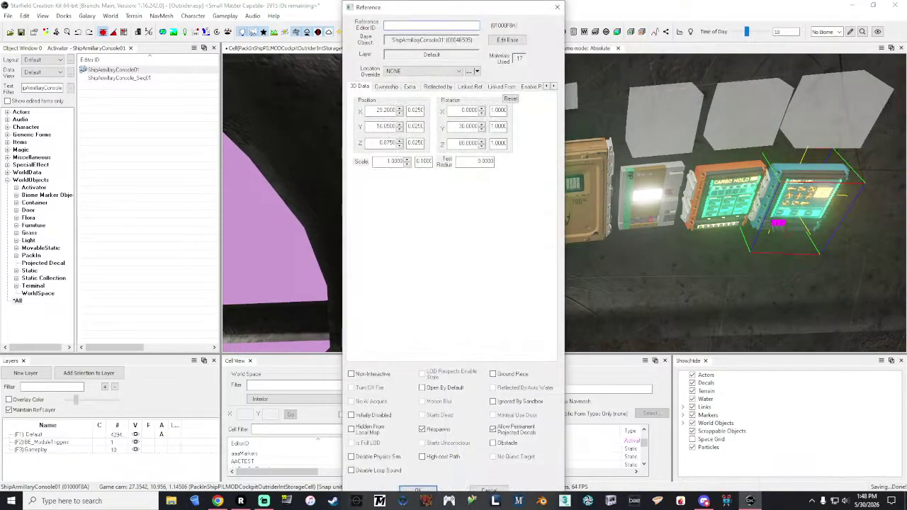
left_click(473, 127)
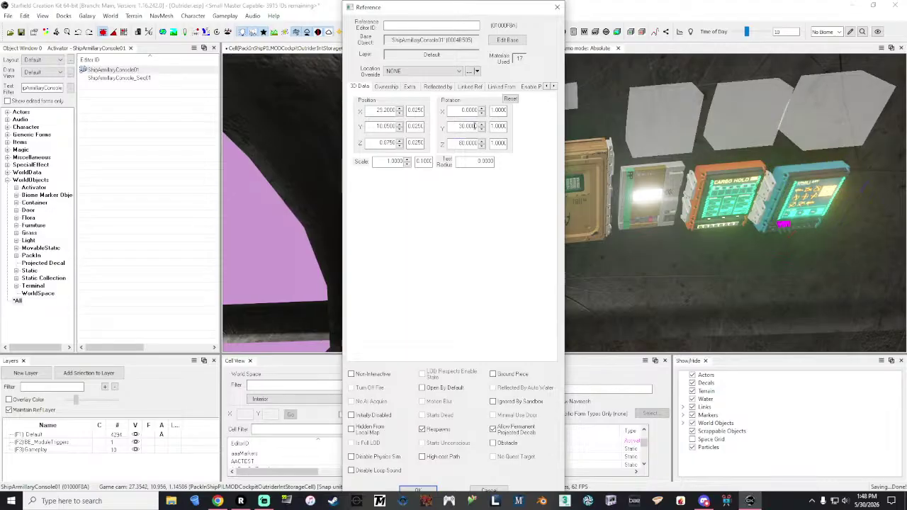
left_click(425, 491)
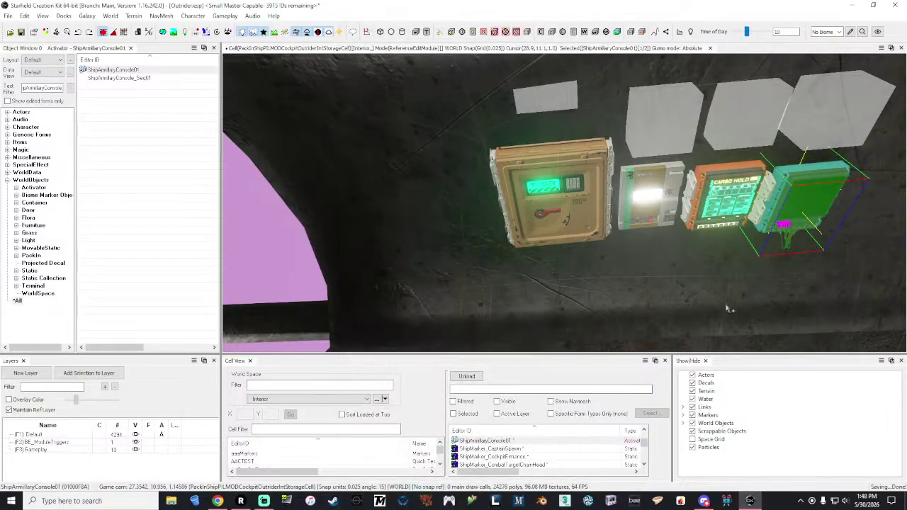
- Shift the SpaceshipInventory cargo hold panel slightly along the X axis toward the sloped side wall
left_click(722, 183)
middle_click_drag(723, 183, 724, 188, "shift")
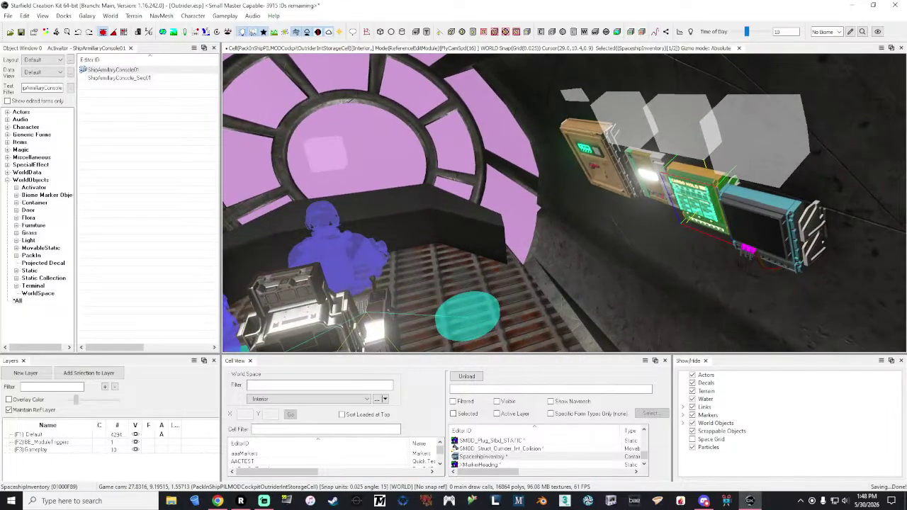
left_click(728, 189)
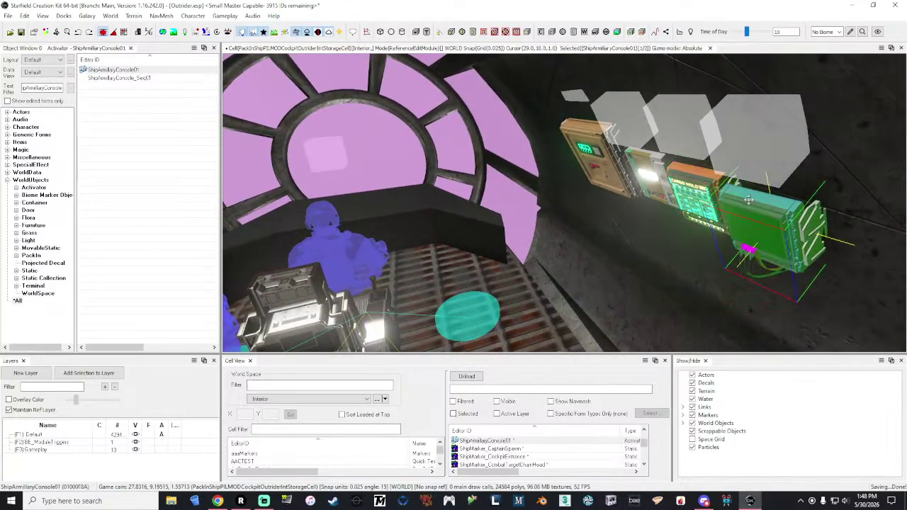
left_click(708, 172)
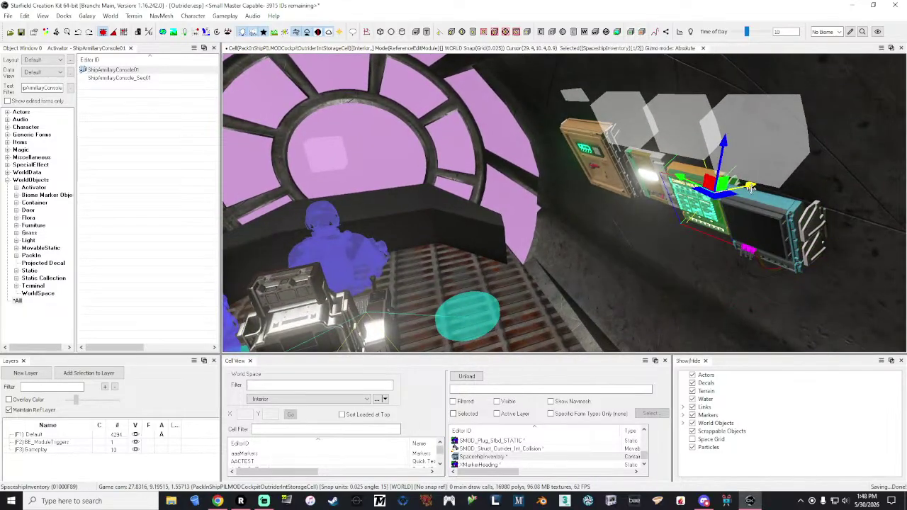
left_click_drag(752, 187, 755, 185)
right_click_drag(755, 186, 835, 186)
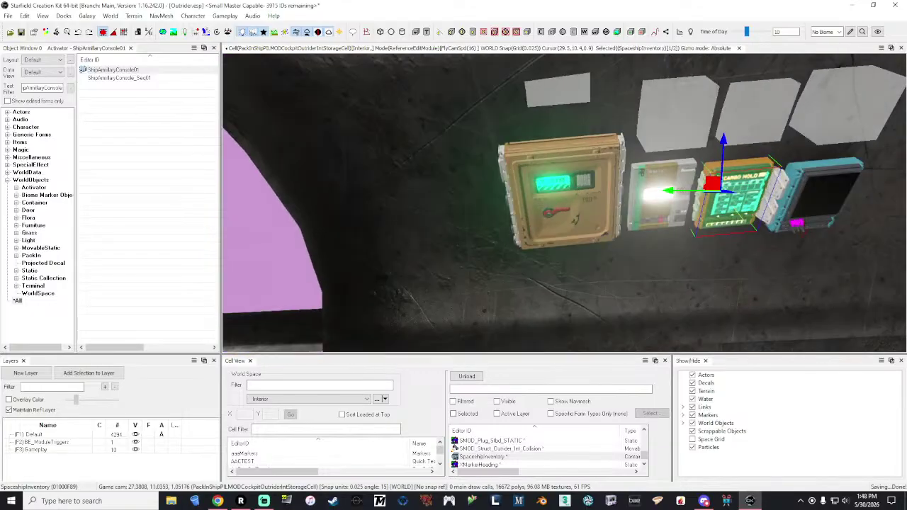
middle_click_drag(755, 186, 733, 159, "shift")
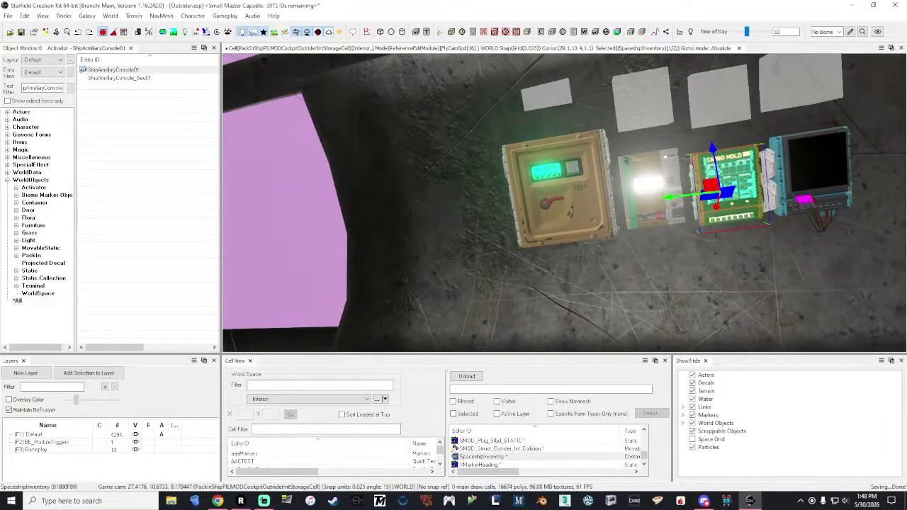
- Lower the SpaceshipInventory cargo hold panel slightly and shift the armillary console along the X axis toward the sloped wall
left_click_drag(715, 156, 715, 160)
left_click(822, 174)
middle_click_drag(823, 173, 832, 176, "shift")
left_click_drag(834, 176, 858, 176)
middle_click_drag(858, 175, 830, 175, "shift")
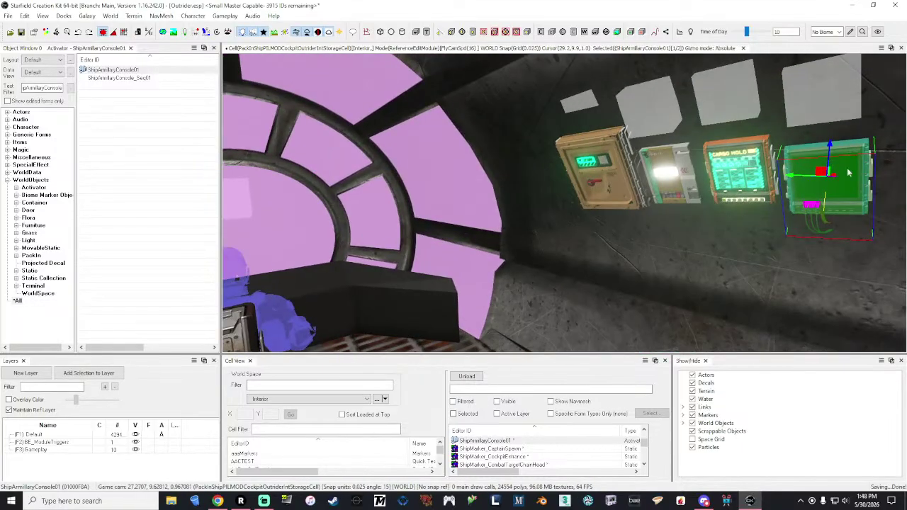
- Raise the armillary console in line with the other wall panels and adjust its position beside the cargo hold panel
left_click_drag(828, 152, 825, 140)
middle_click_drag(826, 140, 838, 152, "shift")
left_click_drag(857, 166, 844, 170)
right_click_drag(845, 170, 873, 198)
middle_click_drag(873, 199, 825, 150, "shift")
scroll(564, 202, "down", 3)
right_click_drag(839, 167, 845, 173)
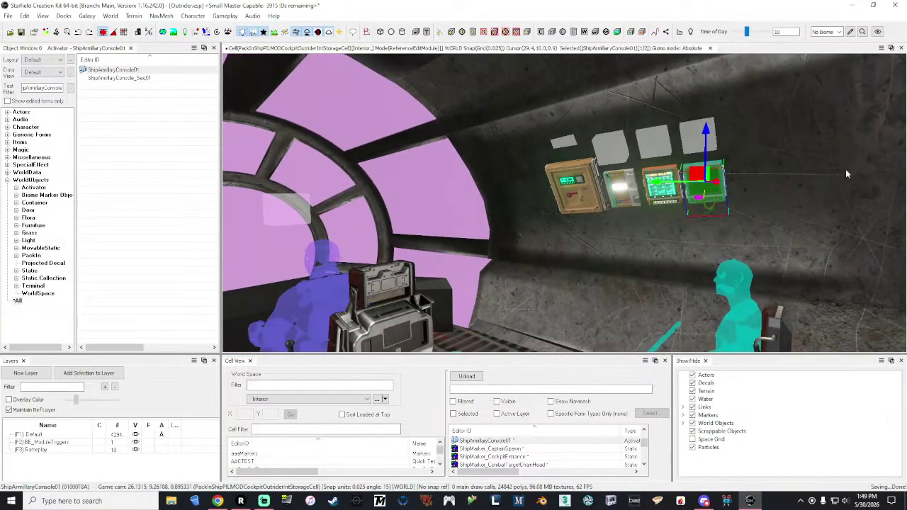
- Filter the object list for MQ204ArmillaryScreenTrigger and place the trigger at the armillary console
key("e")
double_click(43, 89)
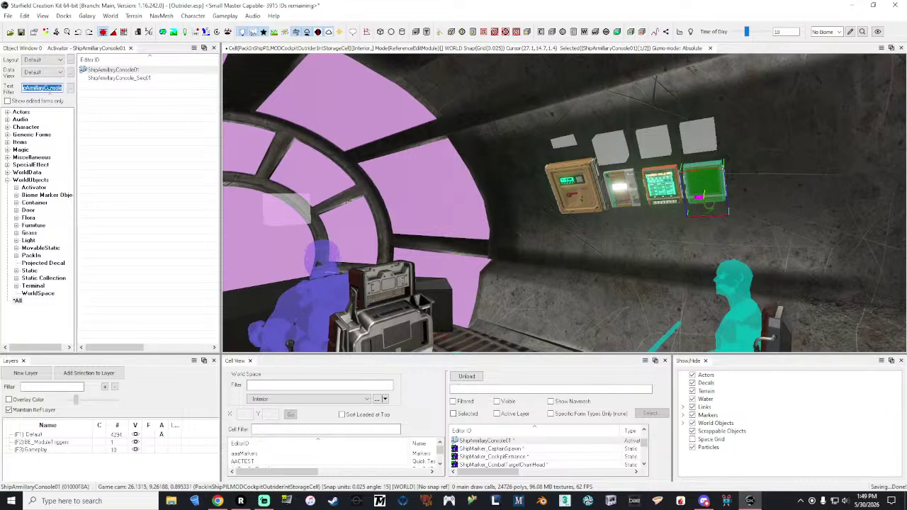
type("MQ204Armilla")
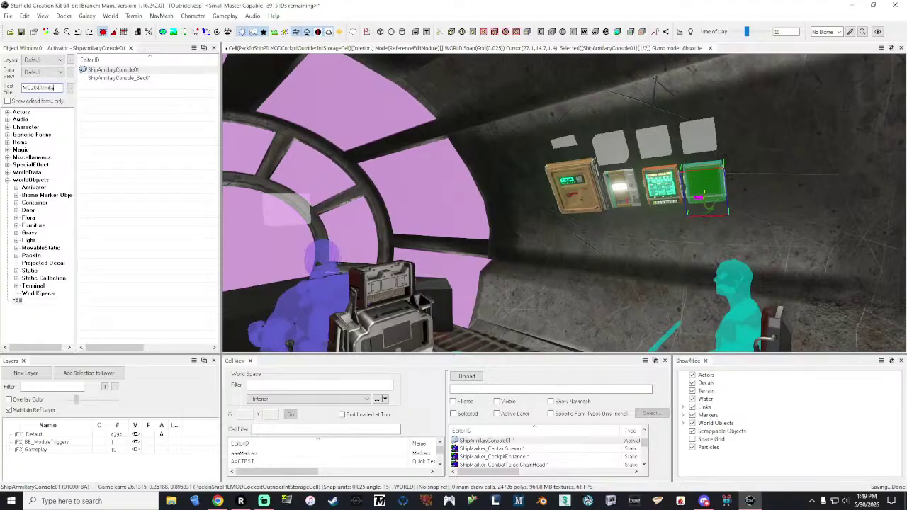
type("creenTrigger")
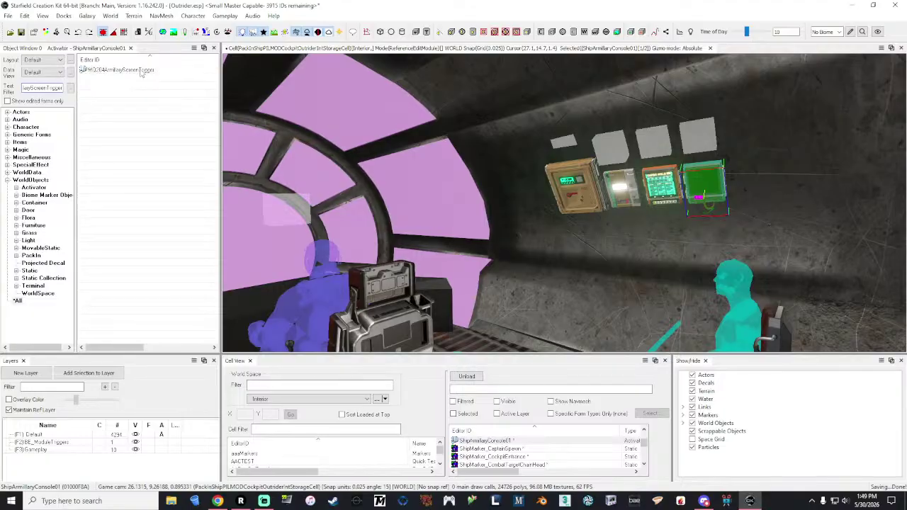
left_click(145, 71)
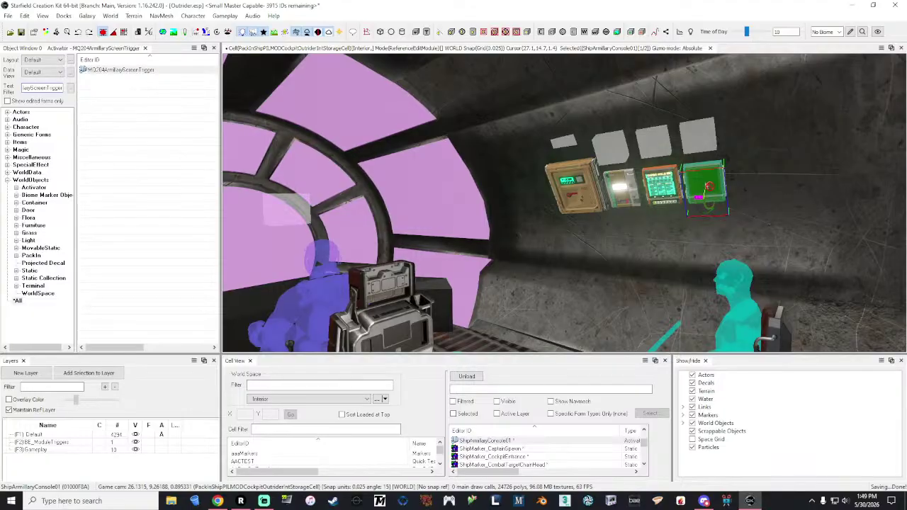
left_click_drag(710, 186, 706, 183)
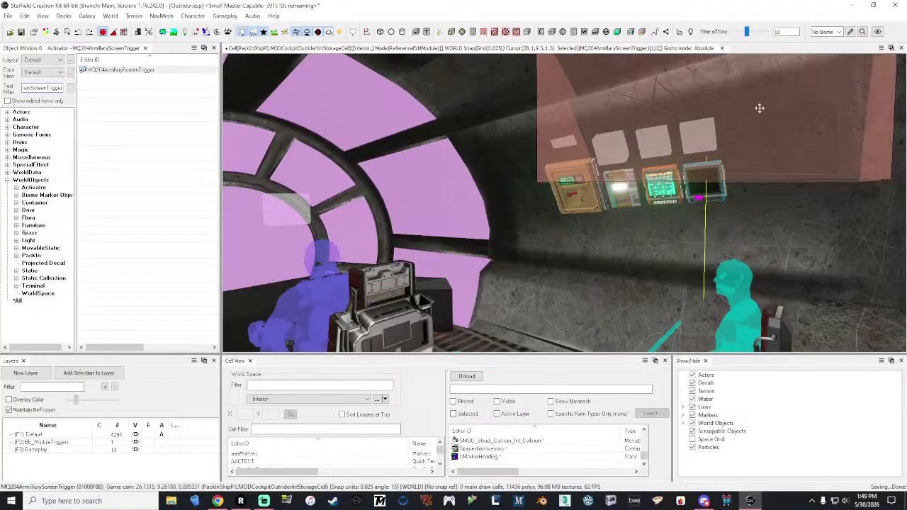
- Shrink the height, width and depth of the MQ204ArmillaryScreenTrigger box to a small volume near the armillary console
key("f")
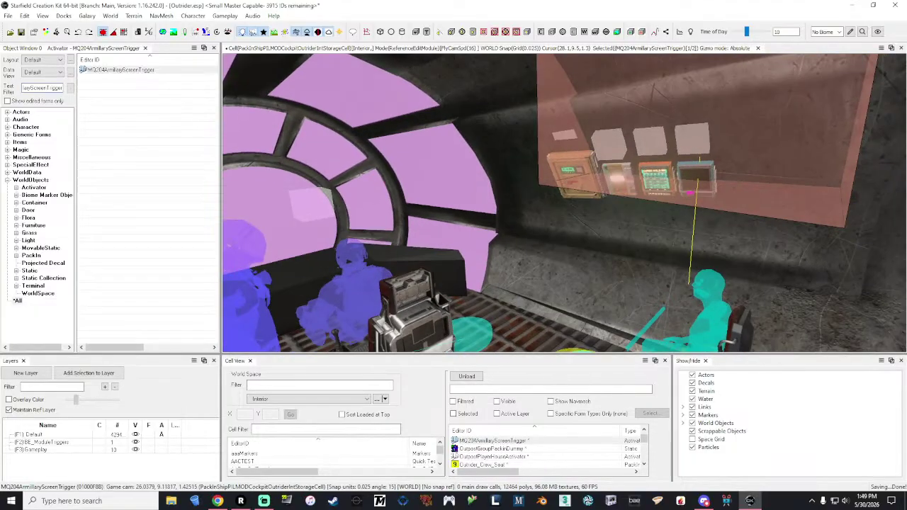
key("2")
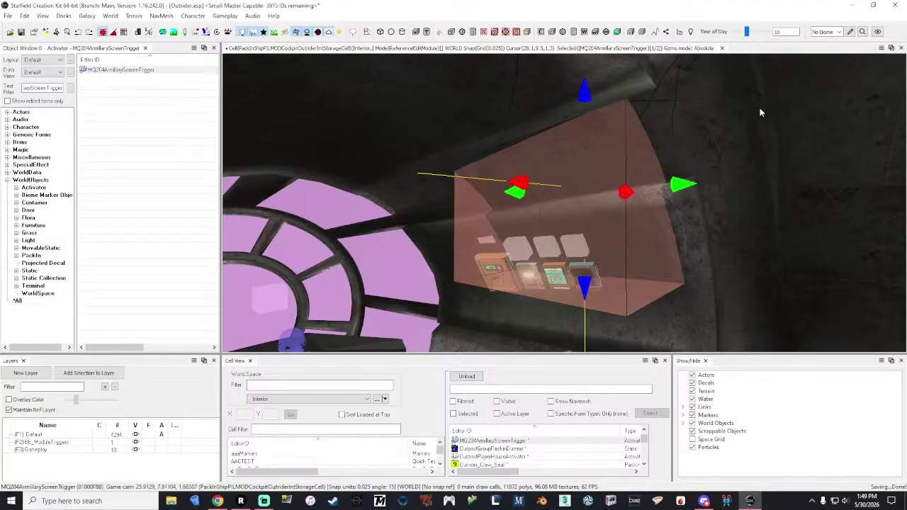
right_click_drag(759, 112, 740, 74)
left_click_drag(603, 131, 613, 285)
left_click_drag(717, 319, 663, 318)
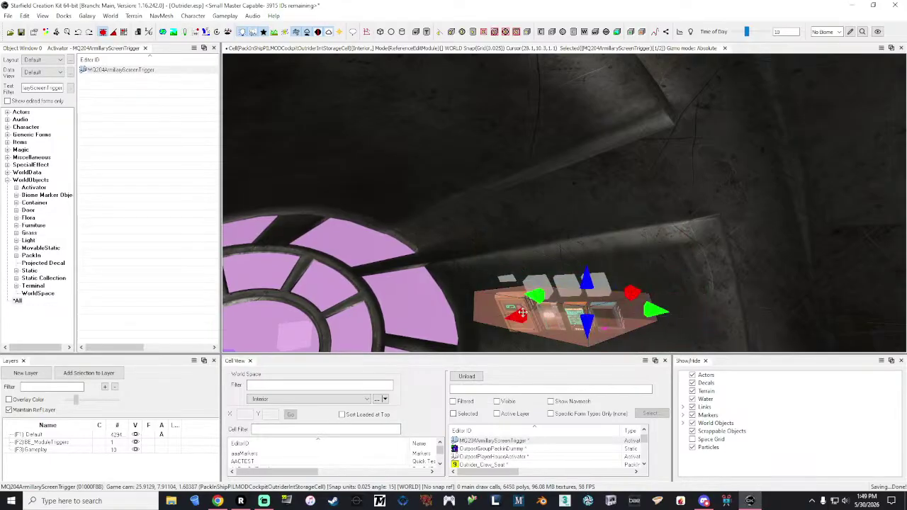
middle_click_drag(519, 312, 586, 326, "shift")
left_click_drag(519, 303, 599, 302)
middle_click_drag(599, 302, 603, 298, "shift")
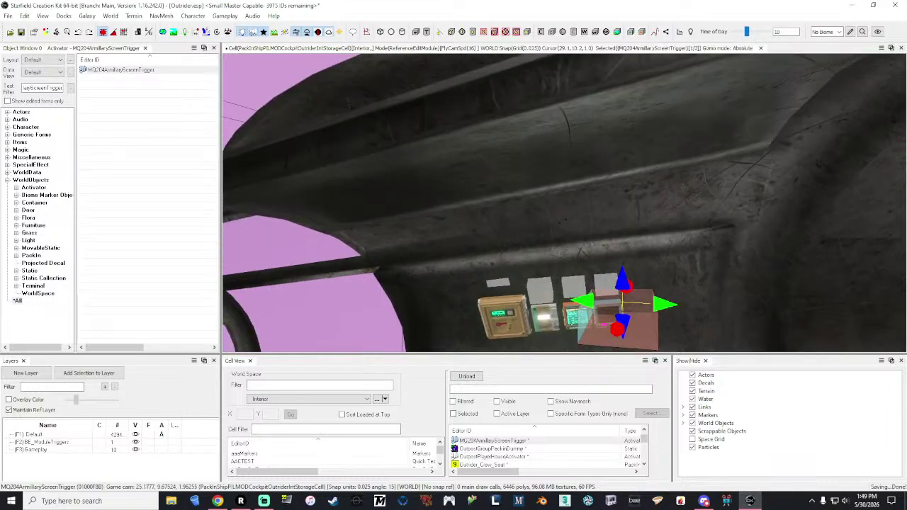
- Narrow the trigger box further in depth and length to roughly the size of the armillary console
left_click_drag(616, 329, 621, 315)
middle_click_drag(622, 315, 626, 301, "shift")
right_click_drag(626, 300, 560, 312)
key("w")
right_click_drag(624, 305, 647, 245)
left_click_drag(653, 184, 493, 207)
right_click_drag(493, 207, 566, 207)
key("a")
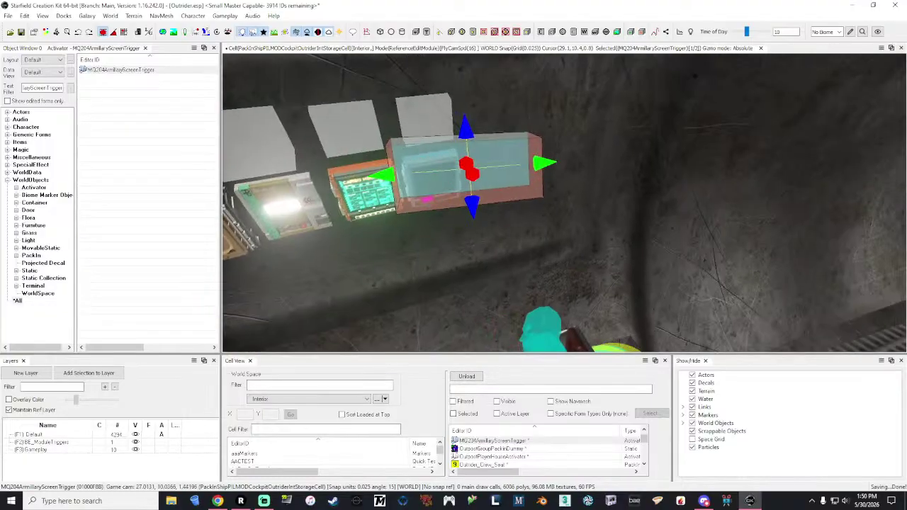
left_click_drag(544, 162, 463, 174)
right_click_drag(463, 175, 454, 182)
key("a")
right_click_drag(545, 215, 466, 181)
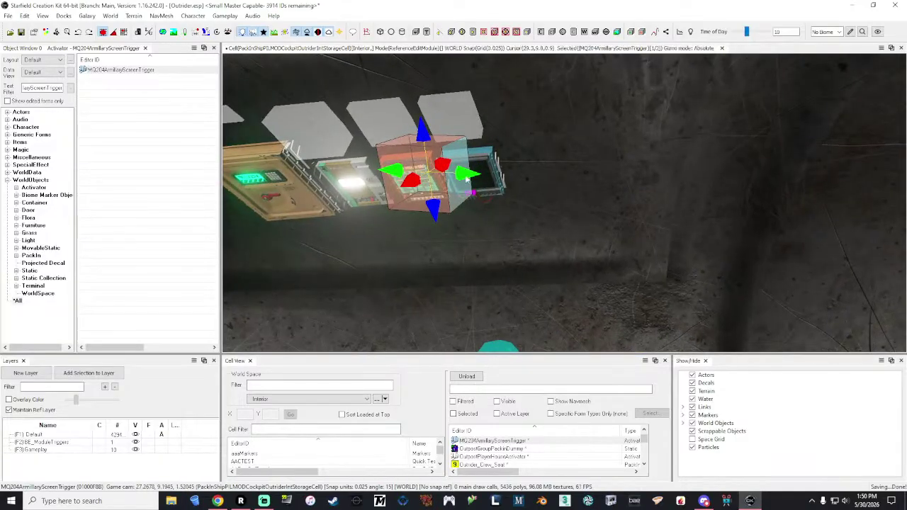
- Set the MQ204ArmillaryScreenTrigger reference's Y rotation to 30 and Z rotation to 80, and apply the change
right_click(452, 164)
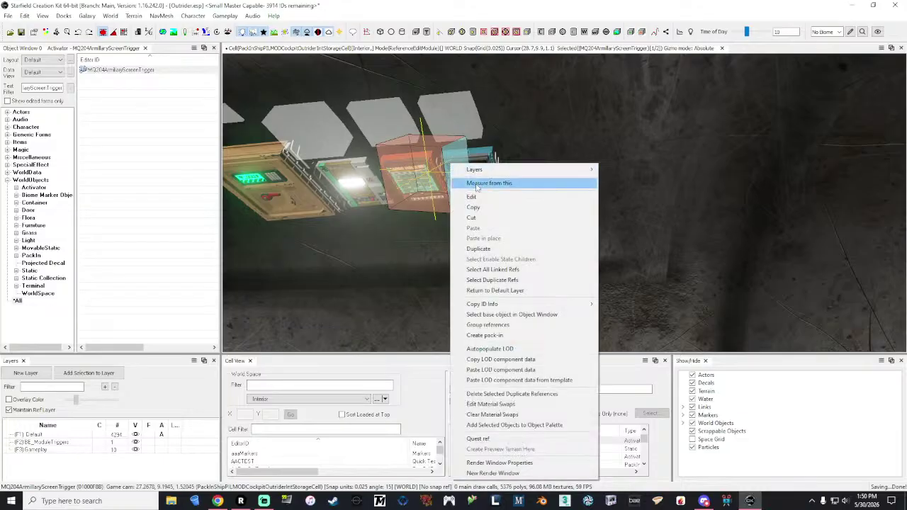
left_click(479, 198)
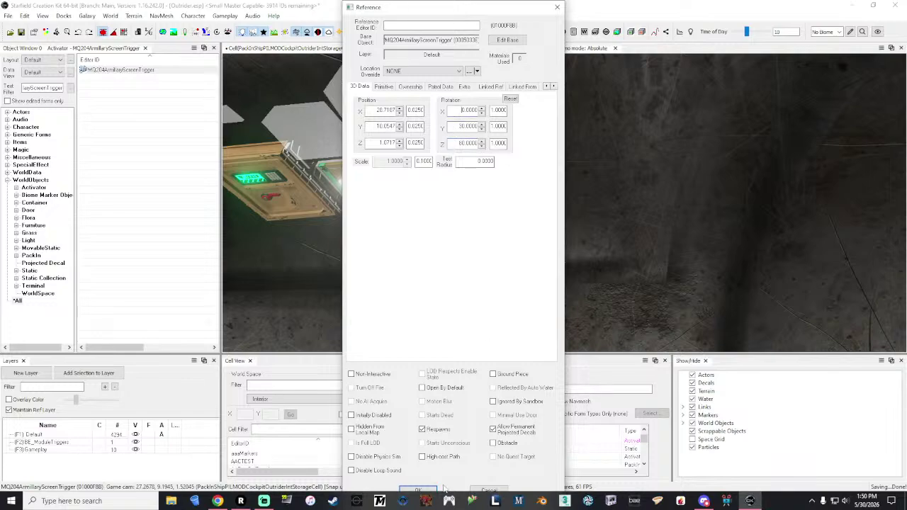
left_click(418, 490)
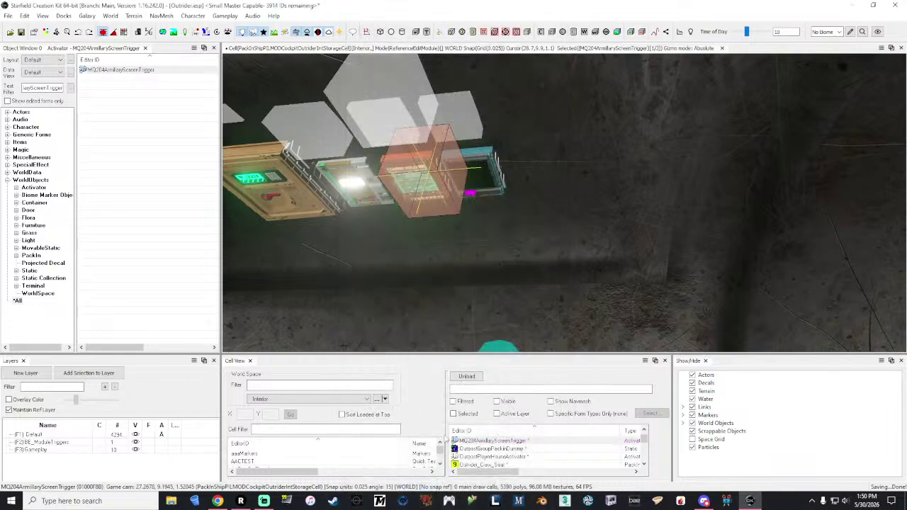
- Move the rotated trigger box along its axes until it sits over the armillary console on the sloped wall
left_click(443, 174)
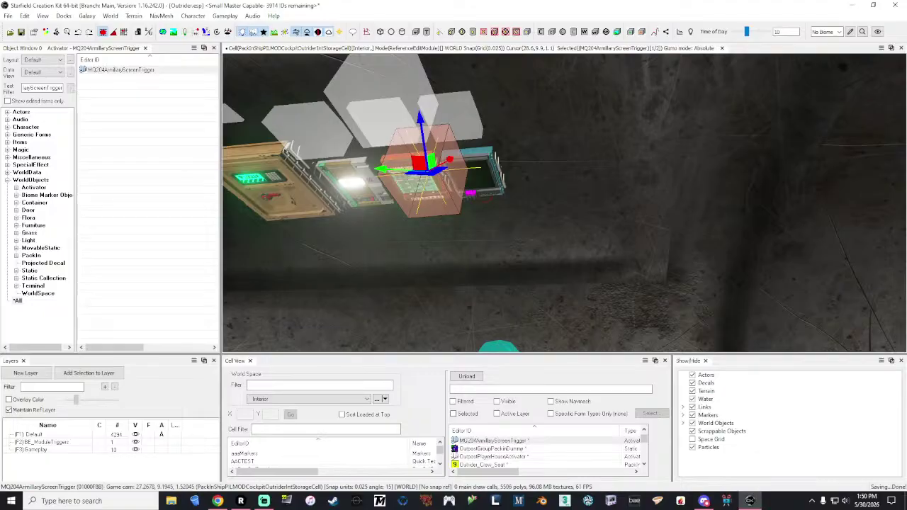
middle_click_drag(442, 176, 423, 176)
left_click_drag(385, 170, 415, 171)
middle_click_drag(415, 172, 536, 184)
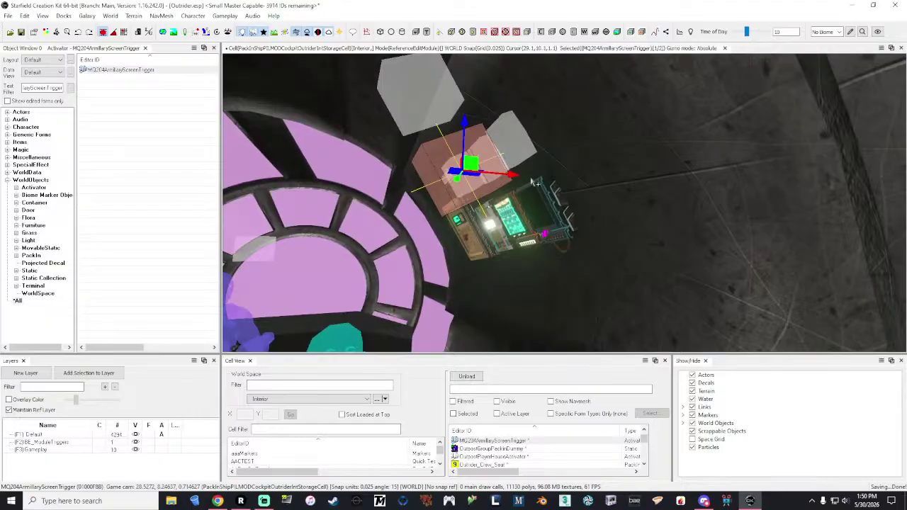
left_click_drag(536, 183, 581, 171)
middle_click_drag(581, 170, 575, 212)
left_click_drag(552, 202, 563, 197)
middle_click_drag(563, 196, 545, 204)
key("shift+f")
left_click_drag(544, 178, 542, 170)
middle_click_drag(543, 170, 524, 203, "shift")
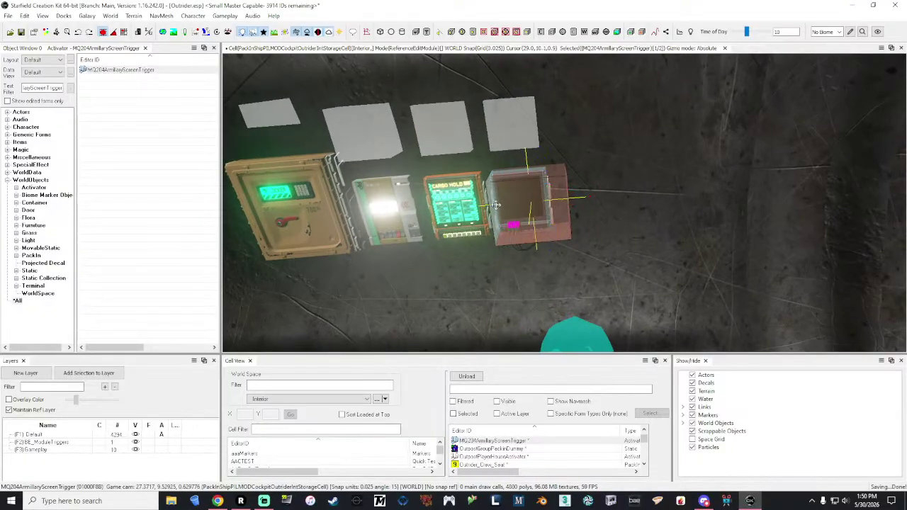
- Resize the individual sides of the trigger box so it closely encloses the armillary console, including its depth into the wall
left_click_drag(486, 206, 485, 206)
mouse_move(485, 205)
middle_mouse_down("shift")
mouse_move(567, 213)
mouse_move(496, 211)
middle_mouse_up("shift")
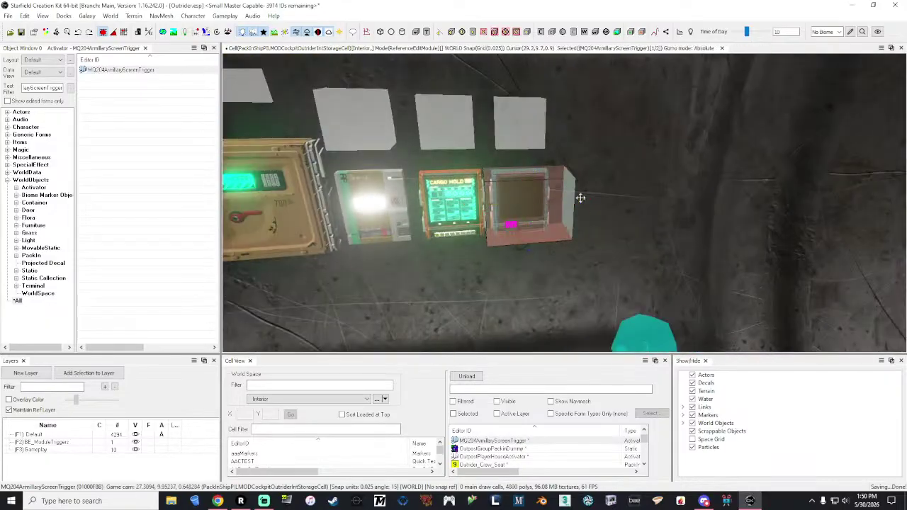
middle_click_drag(555, 201, 521, 264)
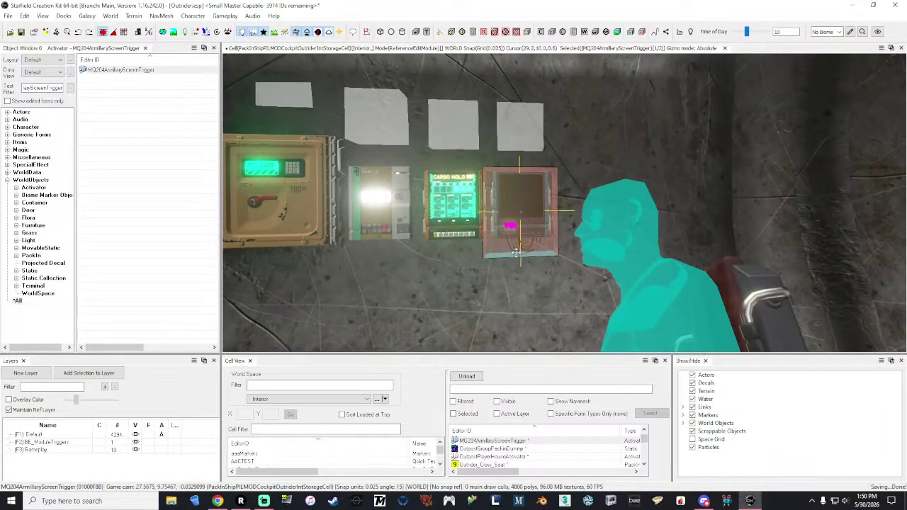
middle_click_drag(518, 258, 489, 223)
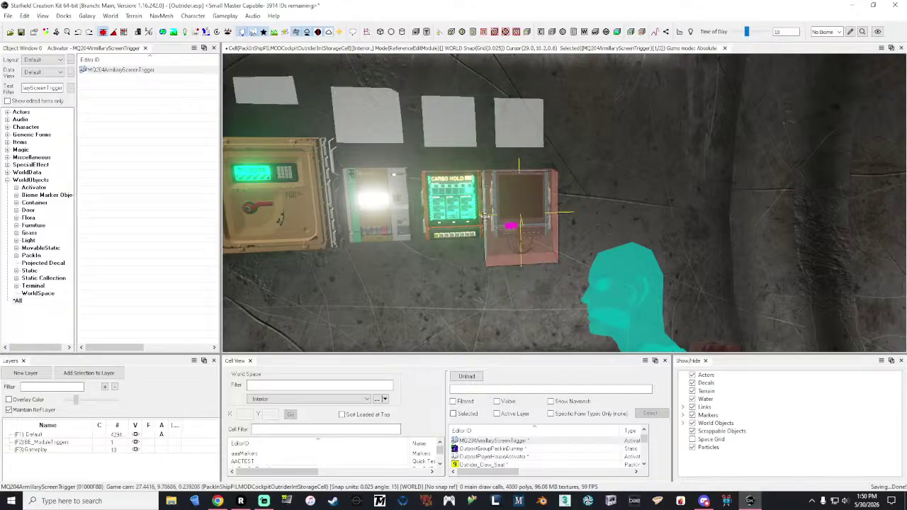
mouse_move(486, 215)
middle_mouse_down()
mouse_move(506, 165)
mouse_move(494, 229)
middle_mouse_up()
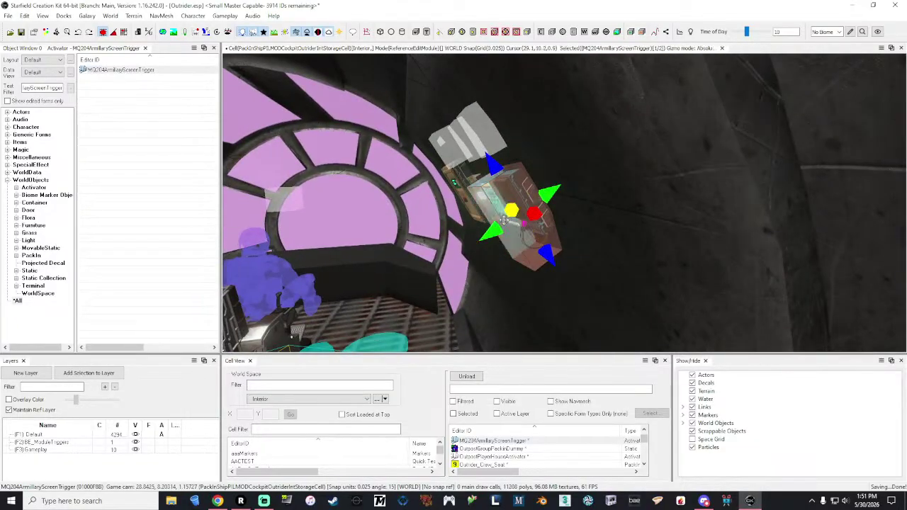
mouse_move(506, 223)
middle_mouse_down()
mouse_move(557, 205)
mouse_move(530, 212)
mouse_move(506, 186)
mouse_move(516, 219)
mouse_move(524, 203)
mouse_move(556, 212)
mouse_move(506, 213)
middle_mouse_up()
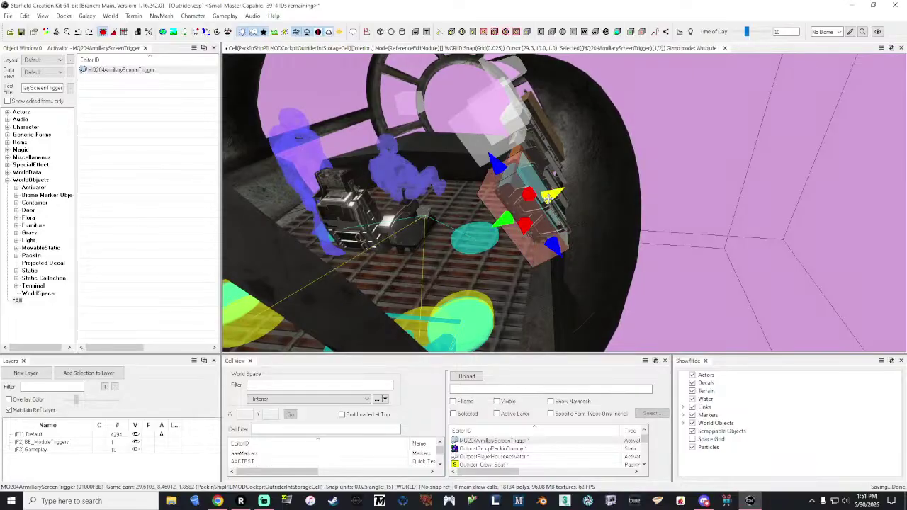
left_click_drag(548, 198, 570, 186)
middle_click_drag(570, 186, 332, 232)
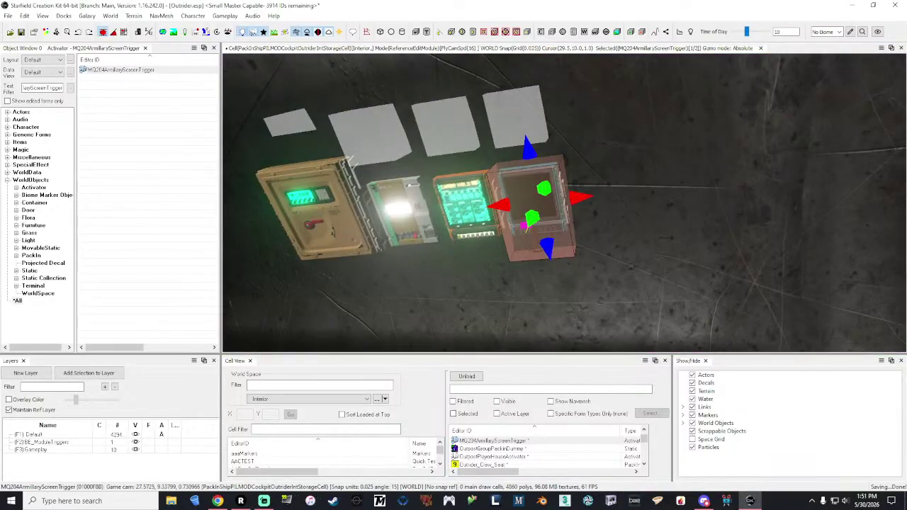
right_click_drag(544, 177, 564, 232)
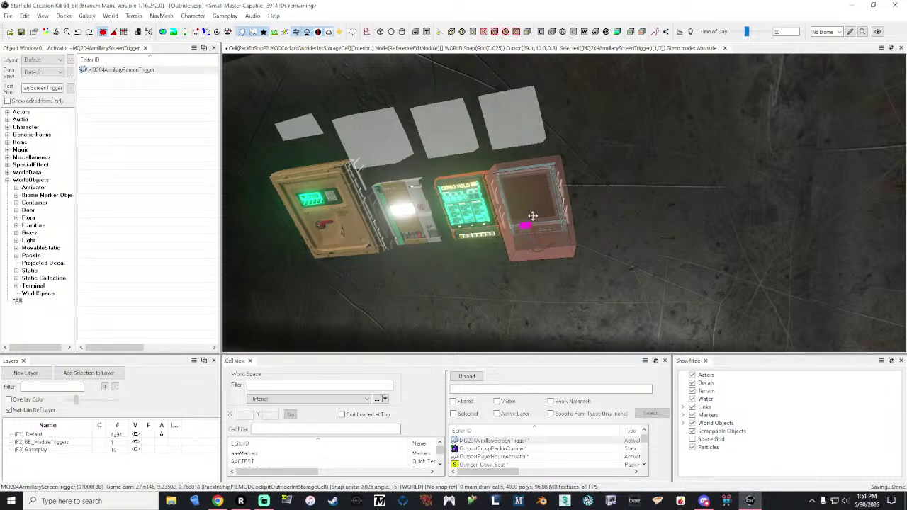
- Filter the object list for cockpit_strou
double_click(44, 88)
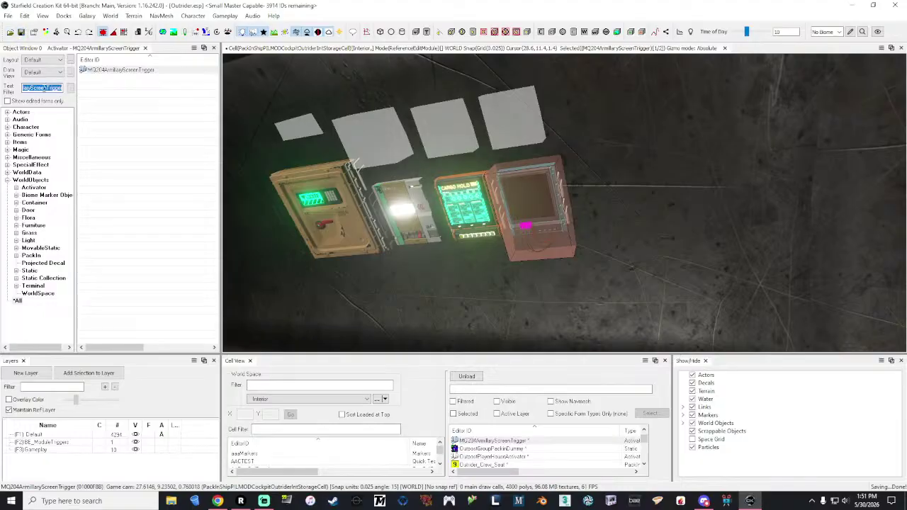
type("a")
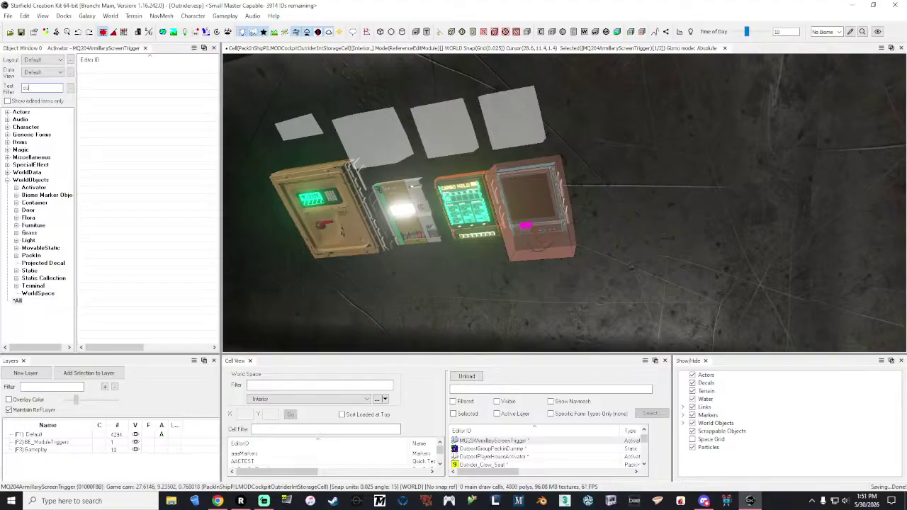
type("ckpit_strou")
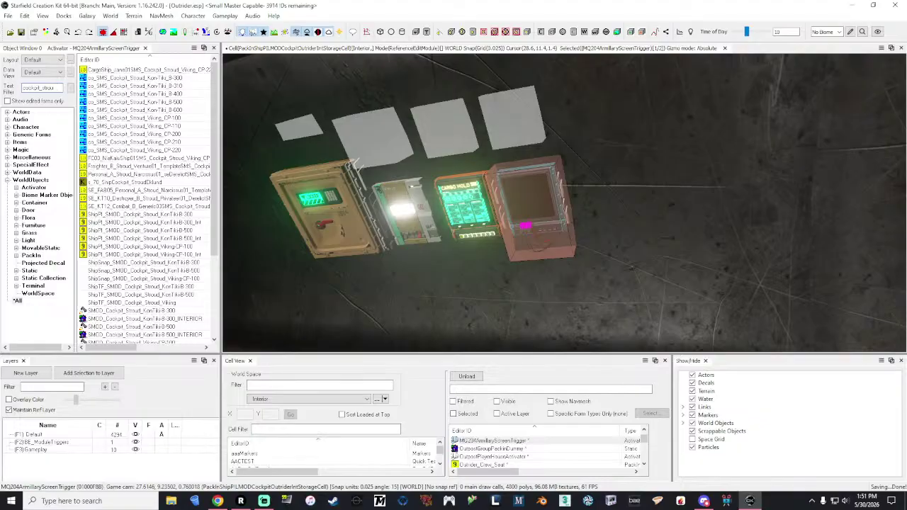
- Load the ShipPI_SMOD_Cockpit_Stroud_Viking-CP-100_Int pack-in into the render window for editing and close its properties dialog
double_click(191, 223)
left_click(97, 142)
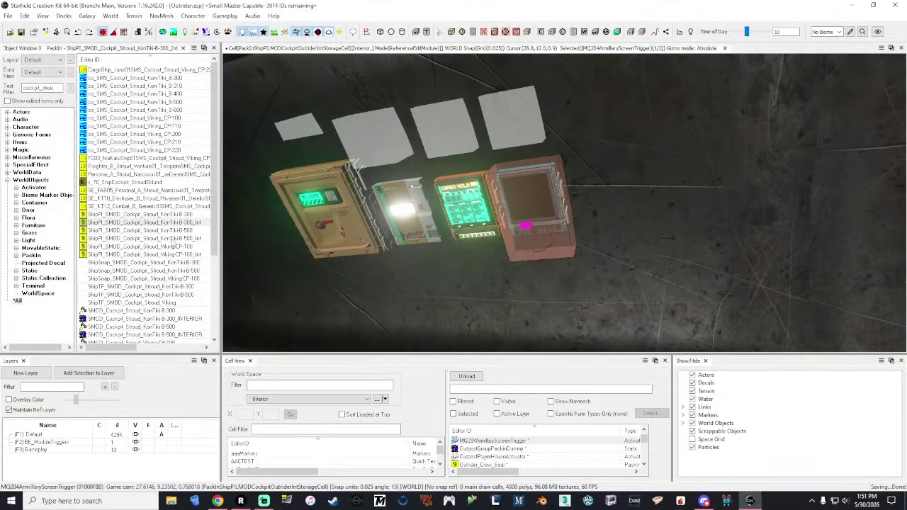
double_click(179, 255)
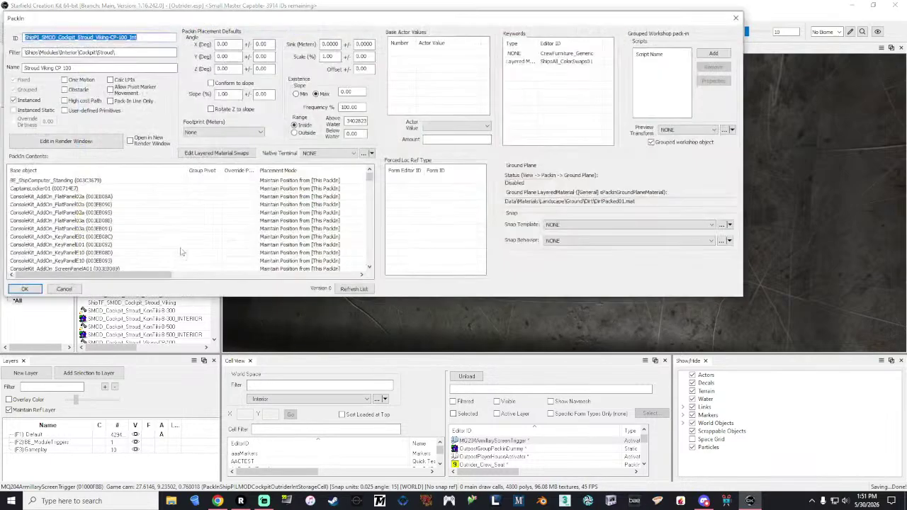
left_click(66, 141)
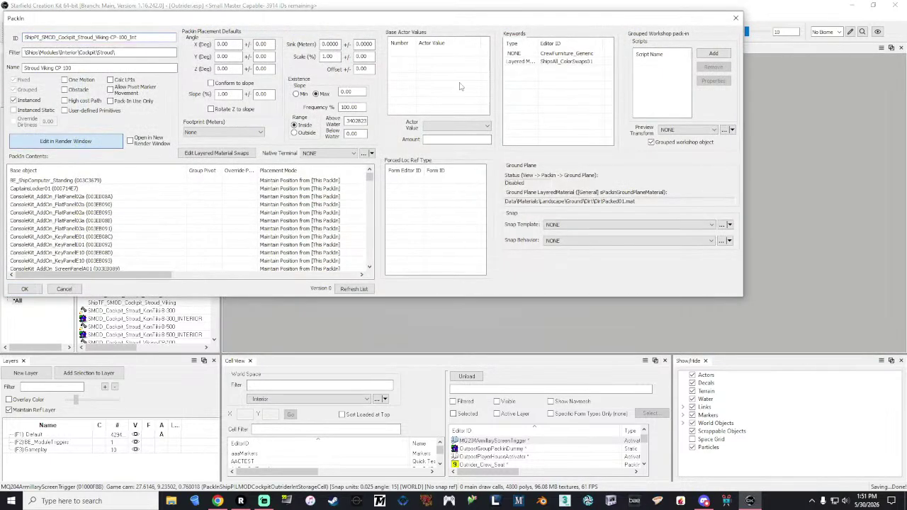
left_click(735, 18)
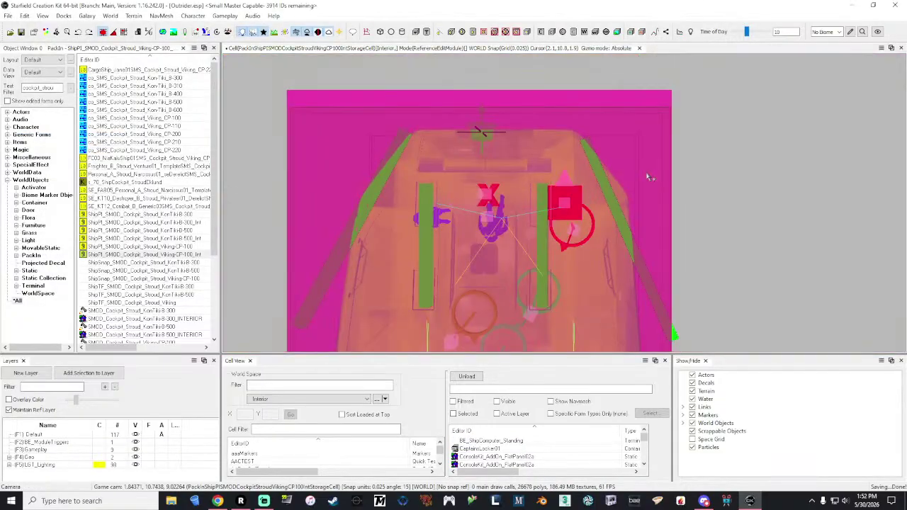
scroll(647, 175, "down", 6)
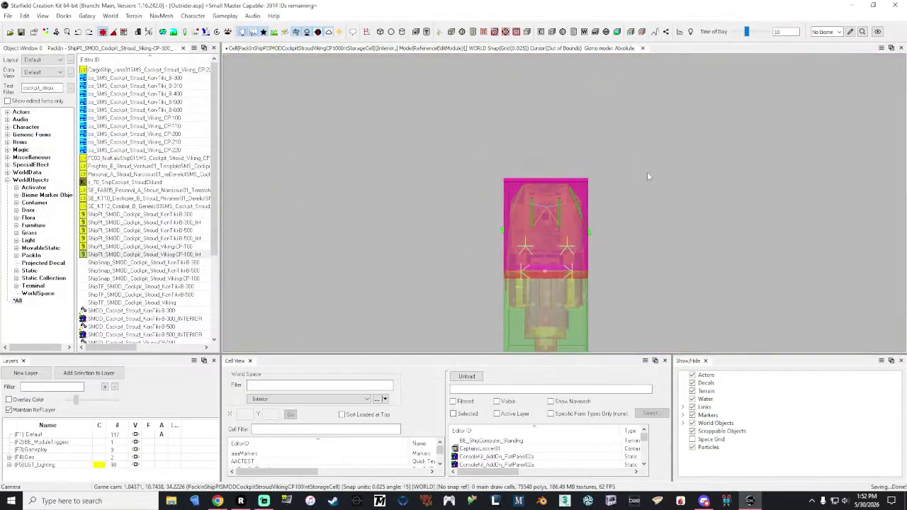
scroll(647, 176, "up", 8)
scroll(646, 176, "down", 3)
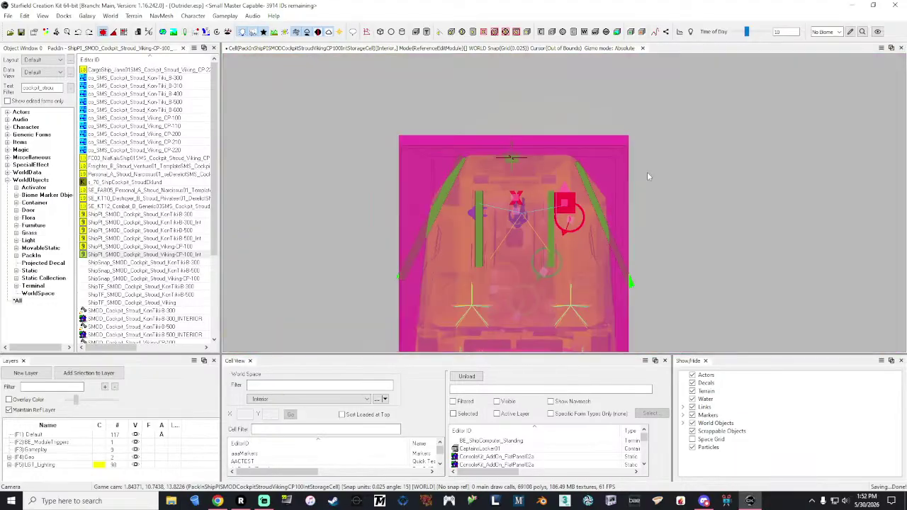
- Open the reference data of the armillary screen trigger in the Viking cockpit and review its linked references in both directions
right_click_drag(696, 228, 800, 192)
key("w")
key("w")
mouse_move(564, 203)
right_mouse_down()
mouse_move(807, 205)
mouse_move(524, 203)
mouse_move(588, 203)
mouse_move(575, 204)
right_mouse_up()
key("w")
key("shift+f")
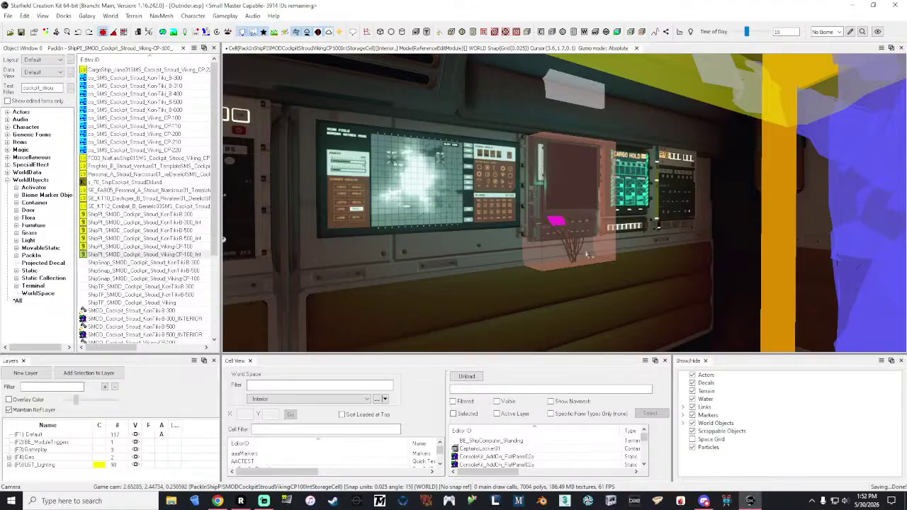
left_click(587, 250)
right_click(586, 250)
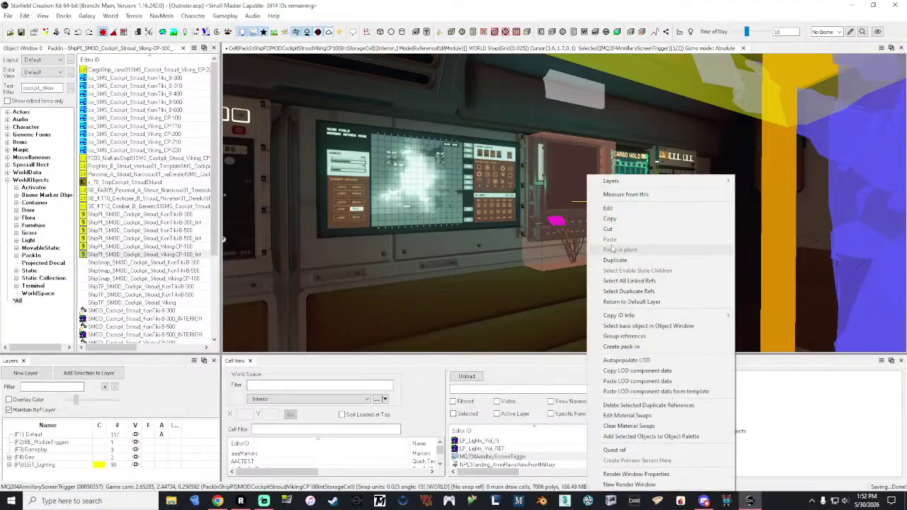
left_click(623, 214)
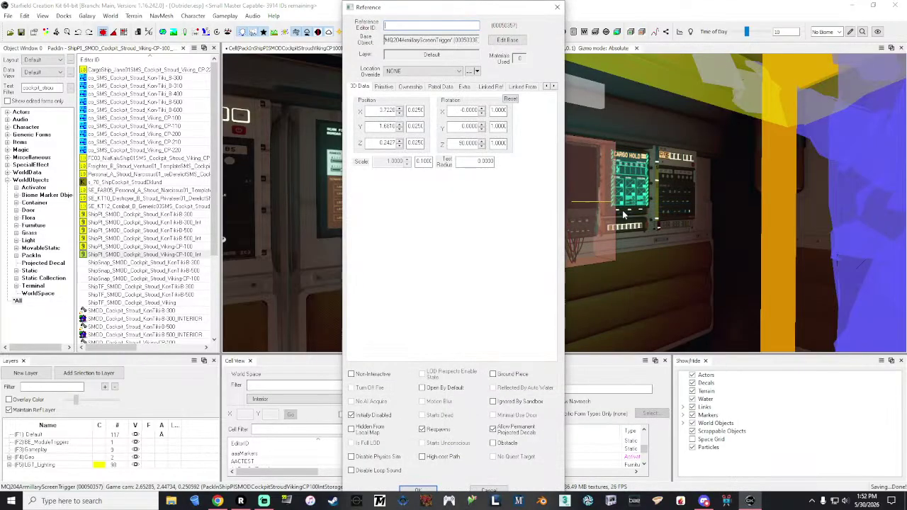
left_click(488, 87)
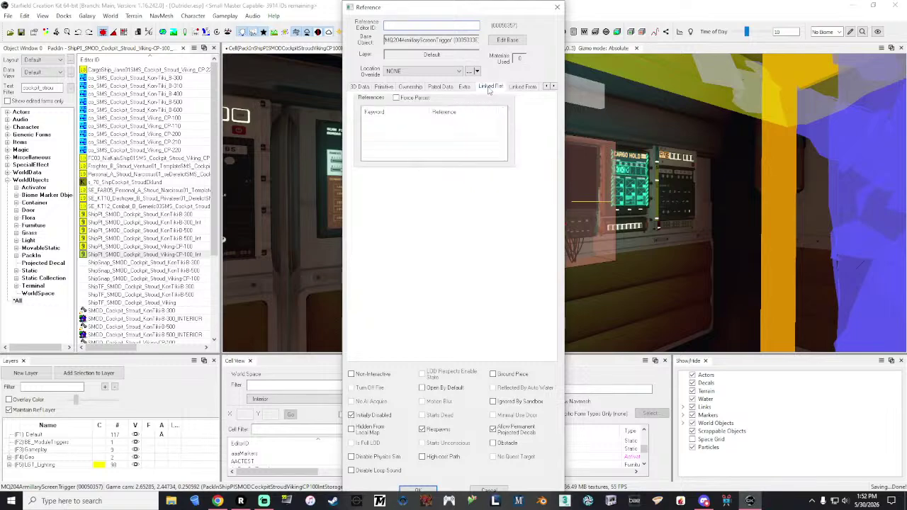
left_click(521, 90)
left_click(498, 87)
left_click(557, 7)
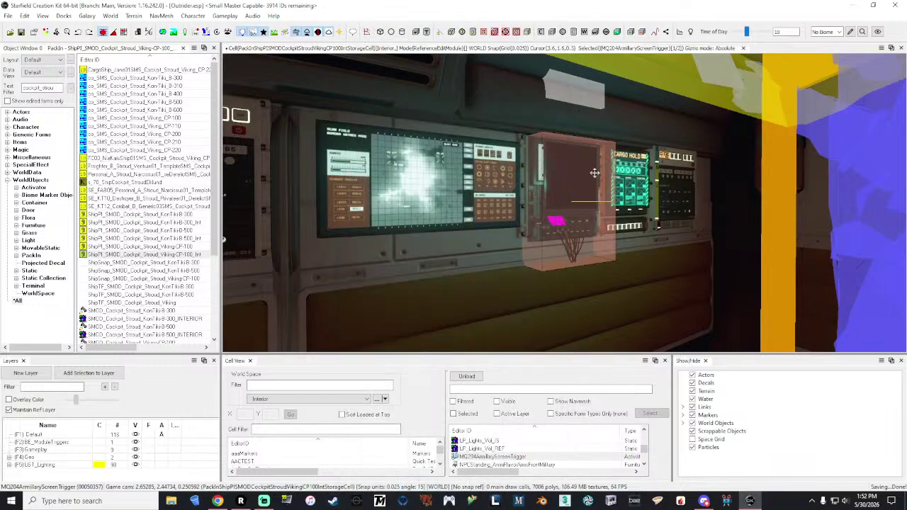
- Hide the markers and review the linked references of the ShipArmillaryConsole01 behind the trigger
key("m")
left_click(569, 183)
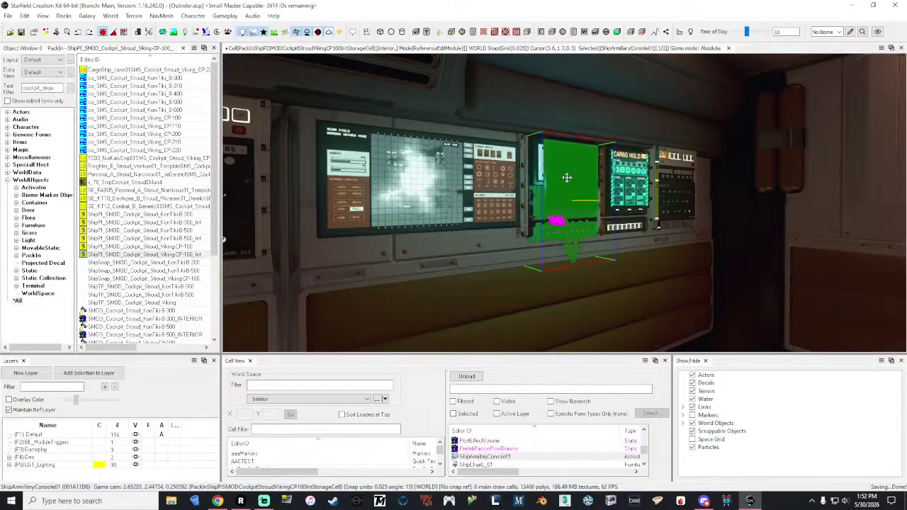
right_click(568, 181)
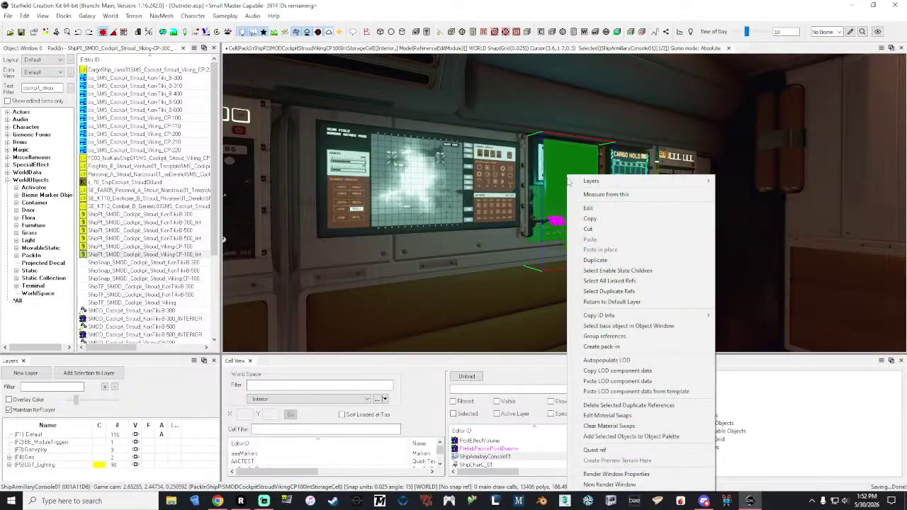
left_click(609, 207)
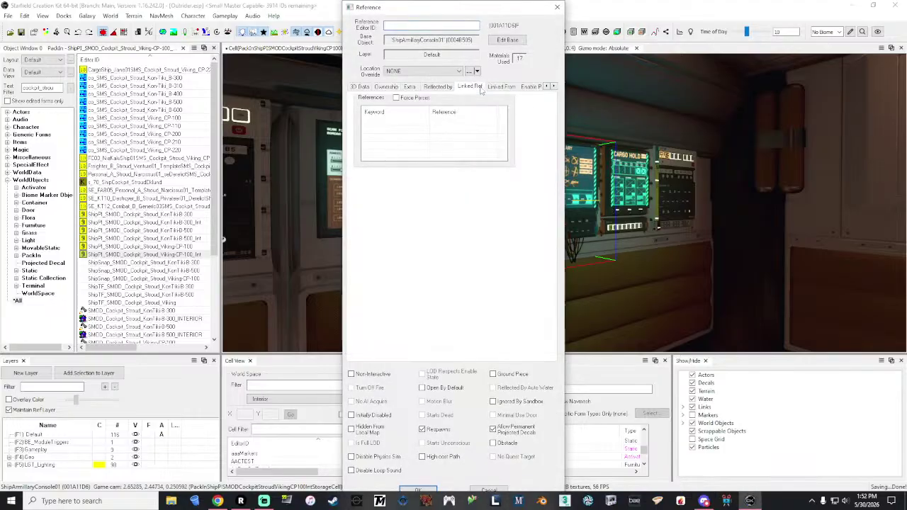
left_click(556, 8)
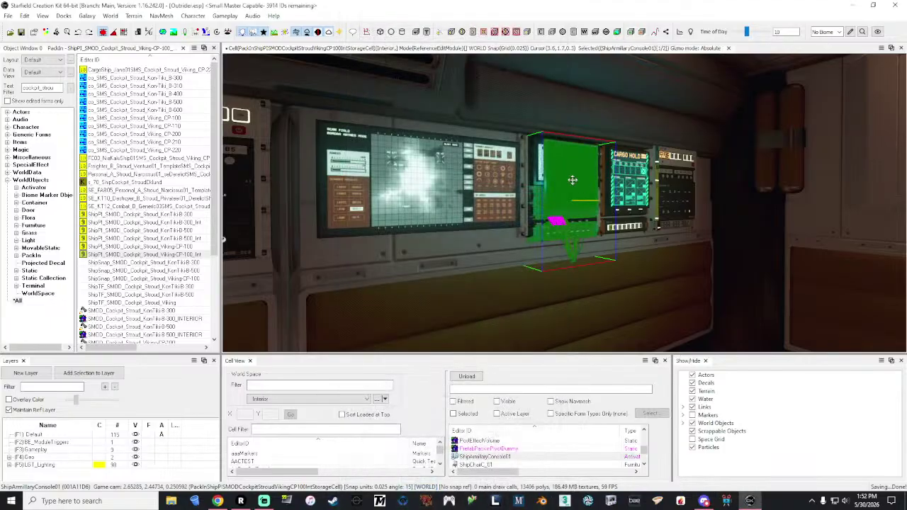
- Examine how the armillary console and neighbouring panels are laid out along the Viking cockpit's walls
key("d")
right_click_drag(572, 180, 509, 172)
key("shift")
middle_click_drag(588, 202, 531, 199, "shift")
scroll(565, 203, "down", 4)
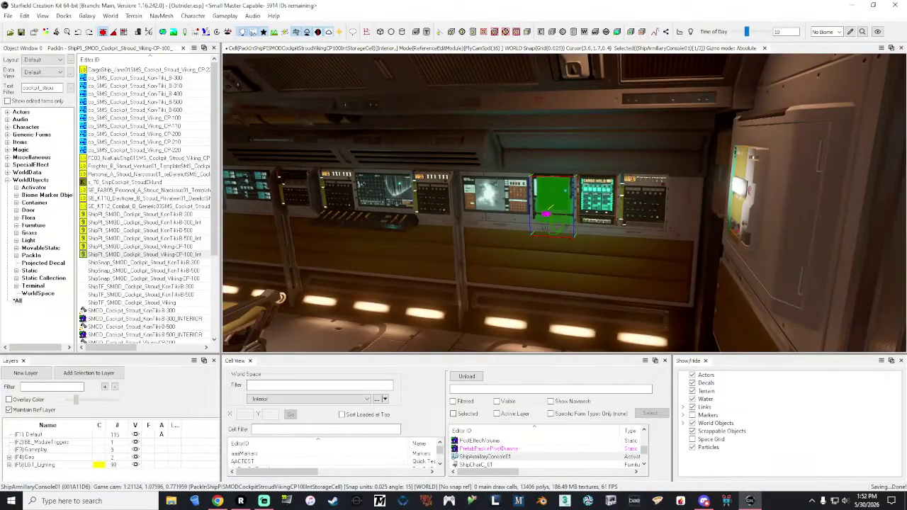
key("a")
right_click_drag(530, 177, 595, 177)
mouse_move(564, 203)
right_mouse_down()
mouse_move(592, 204)
mouse_move(680, 248)
mouse_move(772, 206)
mouse_move(453, 202)
mouse_move(723, 199)
right_mouse_up()
key("s")
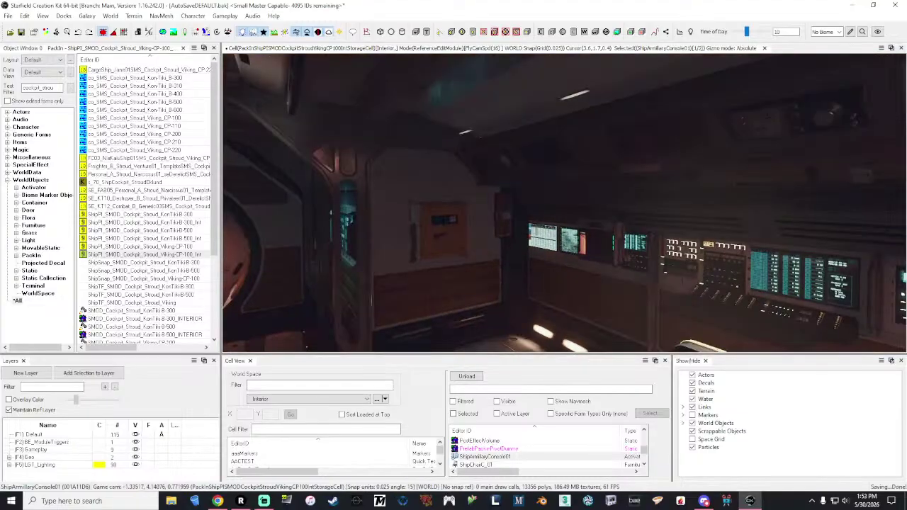
mouse_move(564, 203)
right_mouse_down()
mouse_move(567, 237)
mouse_move(514, 273)
mouse_move(383, 297)
mouse_move(623, 340)
mouse_move(340, 92)
mouse_move(342, 110)
mouse_move(383, 136)
mouse_move(234, 88)
mouse_move(439, 196)
mouse_move(298, 210)
mouse_move(609, 191)
mouse_move(559, 184)
right_mouse_up()
key("w")
key("d")
key("w")
right_click_drag(496, 209, 496, 209)
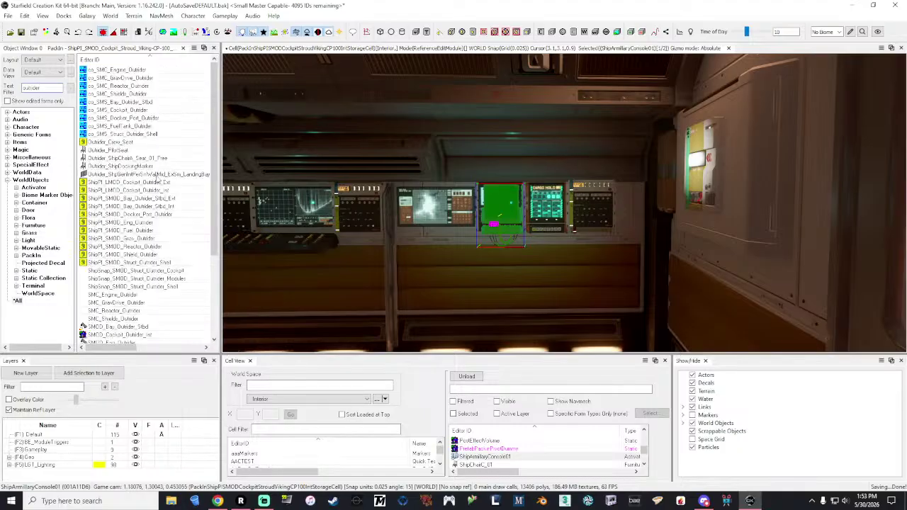
- Load the ShipPI_LMOD_Cockpit_Outrider_Int pack-in into the render window and bring its side wall panels into view
double_click(156, 191)
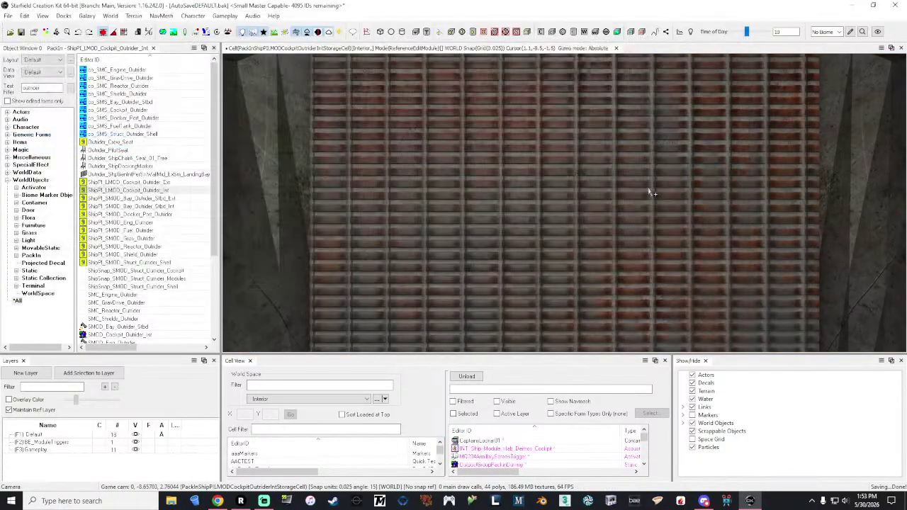
left_click(590, 211)
mouse_move(589, 212)
right_mouse_down()
mouse_move(607, 135)
mouse_move(645, 135)
mouse_move(567, 132)
mouse_move(638, 133)
mouse_move(581, 133)
mouse_move(546, 120)
mouse_move(581, 110)
mouse_move(617, 121)
mouse_move(680, 116)
mouse_move(624, 117)
mouse_move(673, 117)
mouse_move(673, 71)
mouse_move(680, 99)
right_mouse_up()
key("w")
key("w")
key("w")
key("w")
key("a")
key("s")
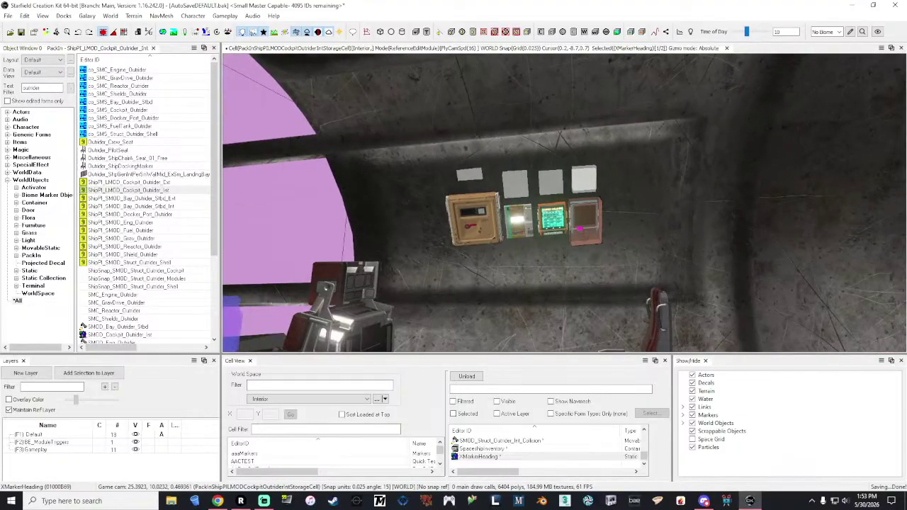
- Examine the placement of the side wall panels relative to the seats and sloped wall of the Outrider cockpit
mouse_move(580, 124)
right_mouse_down()
mouse_move(634, 124)
mouse_move(581, 124)
right_mouse_up()
key("w")
key("s")
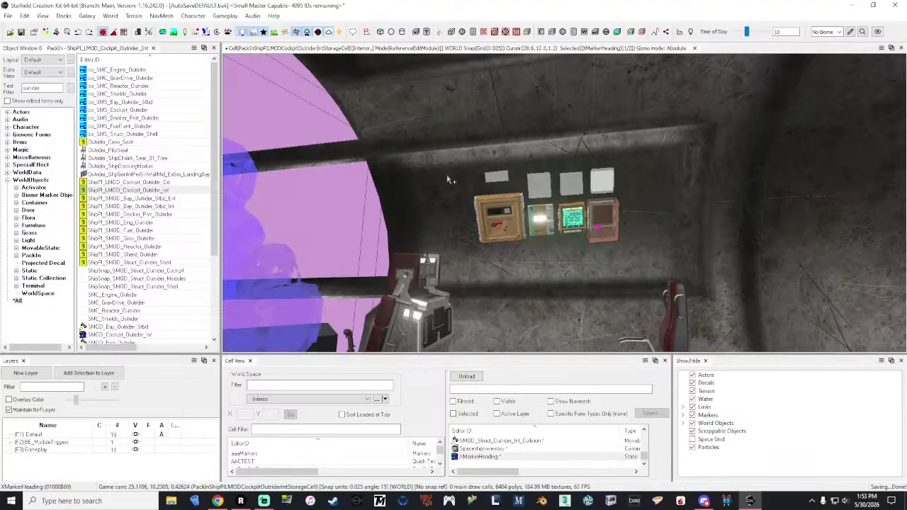
right_click_drag(586, 204, 489, 241)
key("d")
key("s")
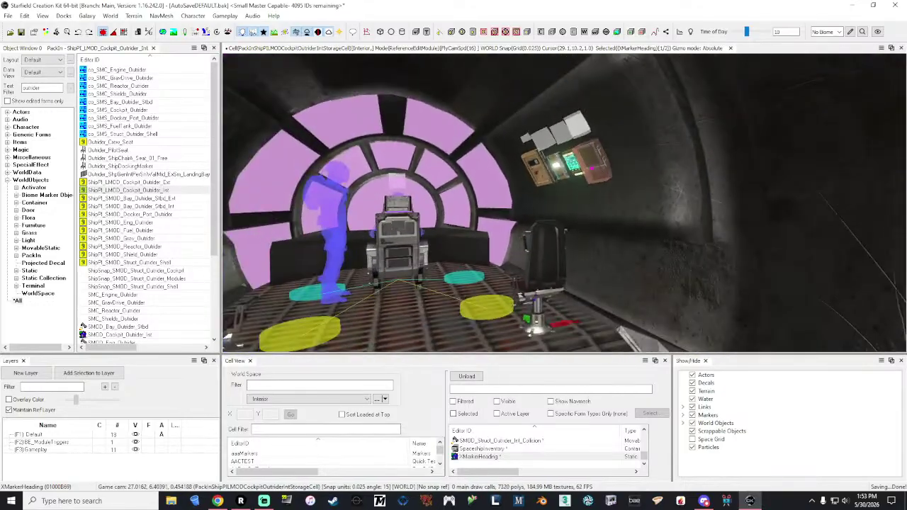
right_click_drag(527, 177, 464, 148)
right_click_drag(532, 180, 400, 73)
key("s")
key("w")
right_click_drag(504, 140, 516, 224)
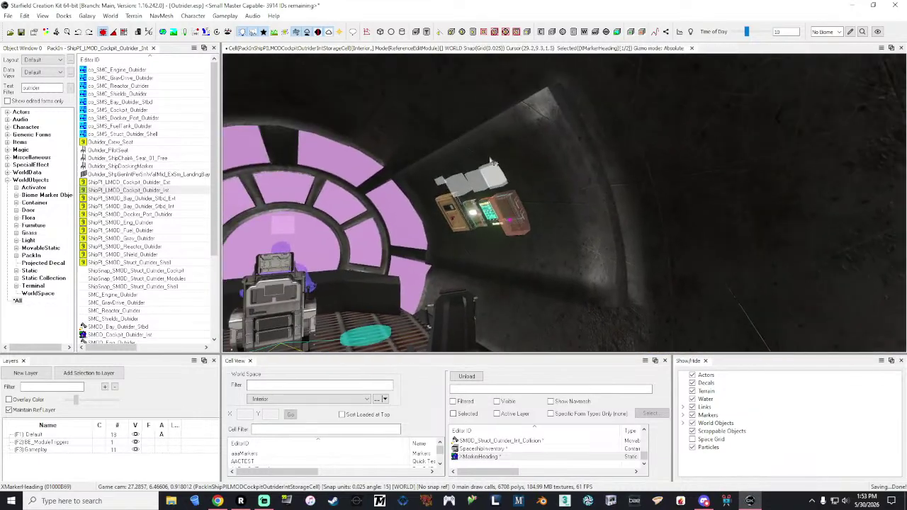
key("a")
right_click_drag(508, 220, 397, 247)
key("s")
key("w")
right_click_drag(545, 213, 591, 128)
key("s")
key("s")
key("w")
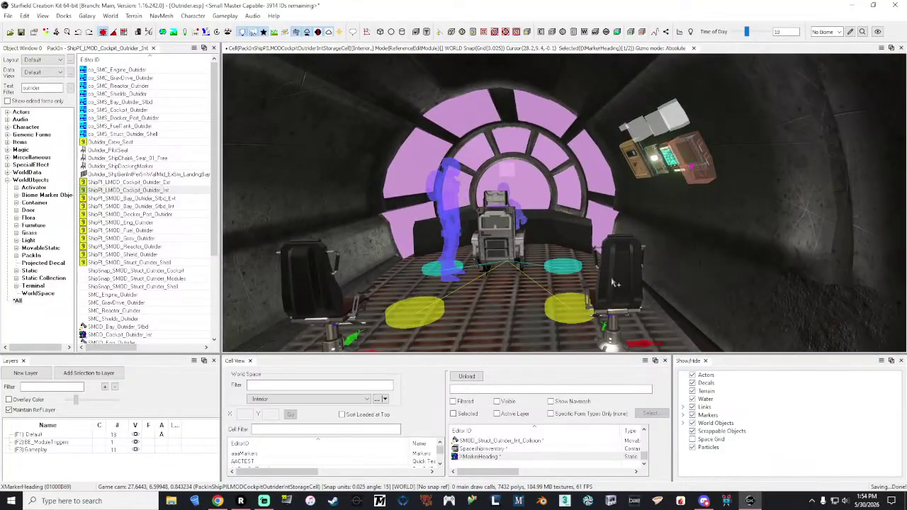
- Examine the ship markers in the rear area of the Outrider interior, including the ShipMarker_Prisoner against the wall
right_click_drag(614, 283, 418, 287)
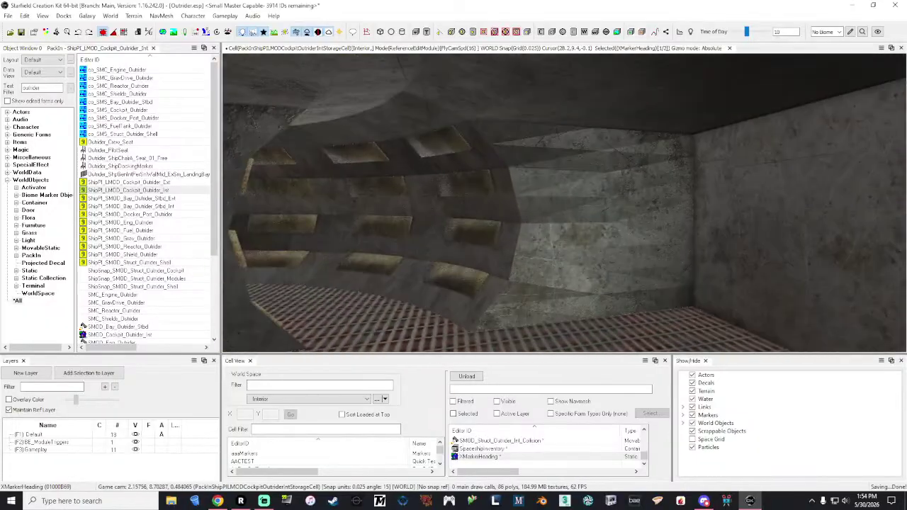
right_click_drag(564, 203, 439, 202)
key("w")
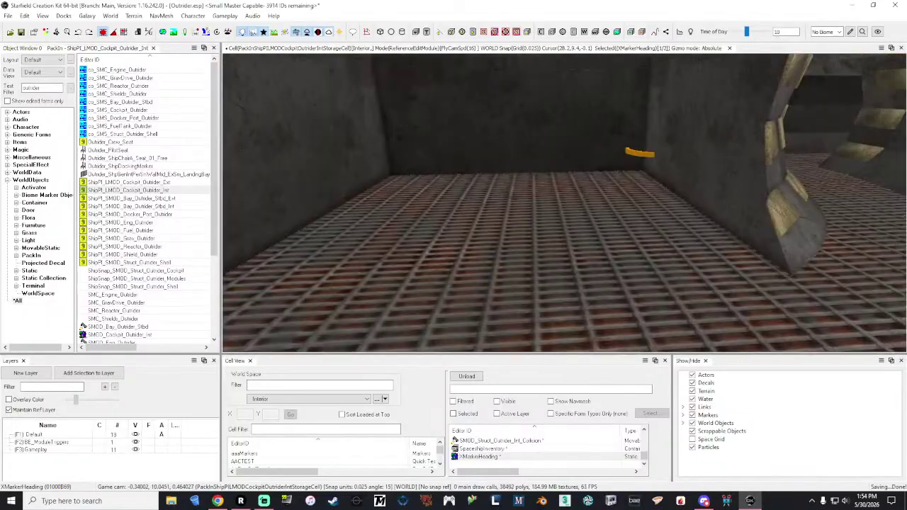
key("w")
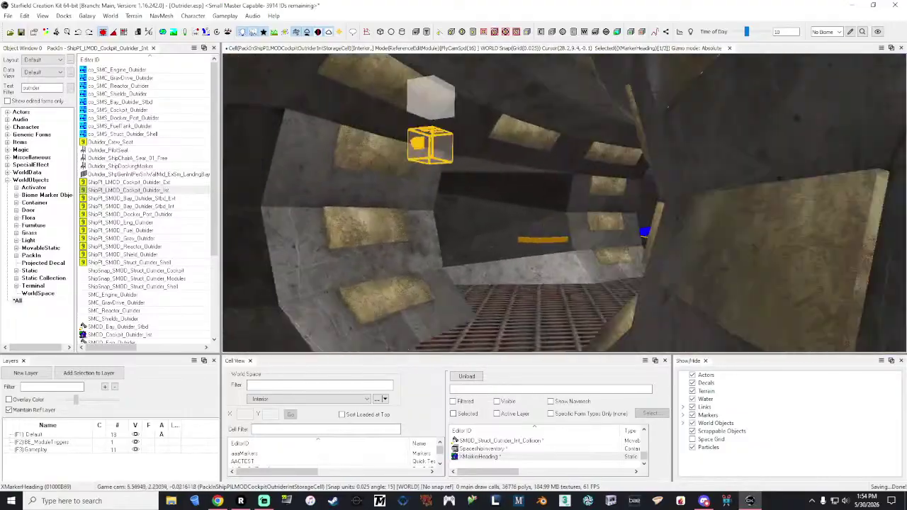
key("w")
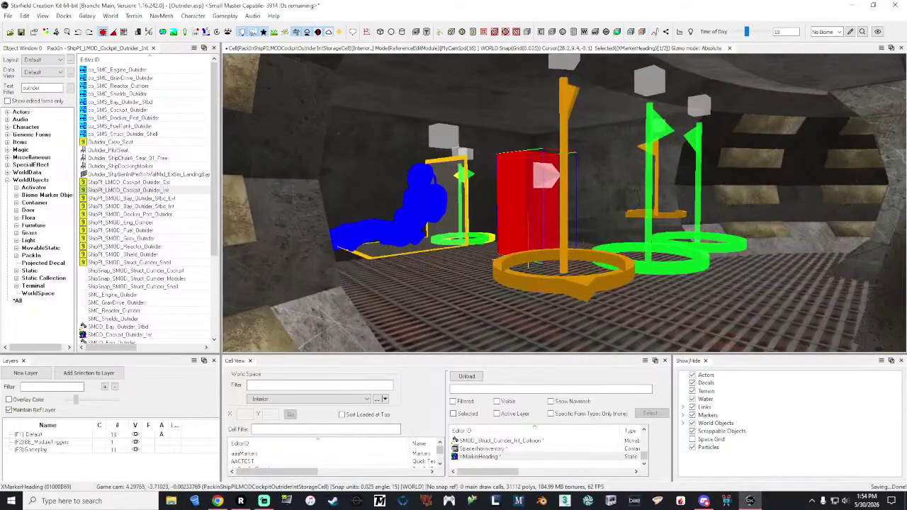
key("s")
key("w")
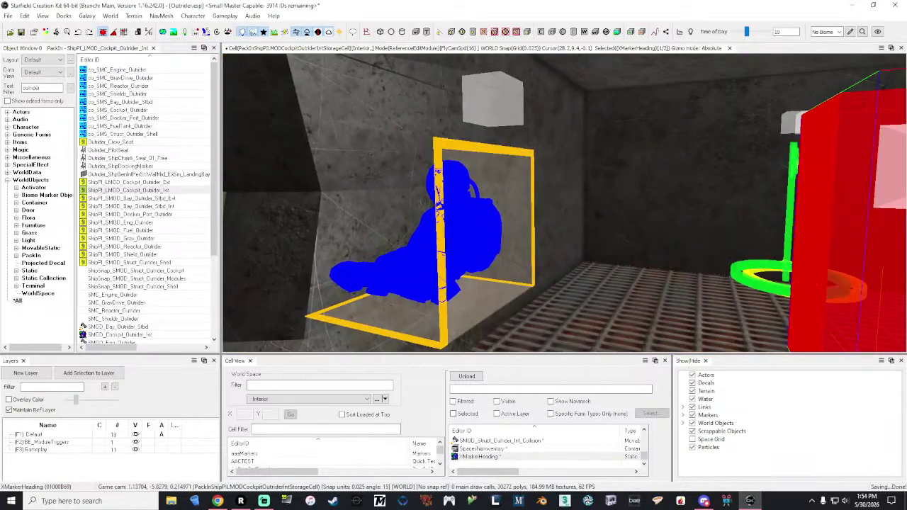
left_click(486, 247)
key("d")
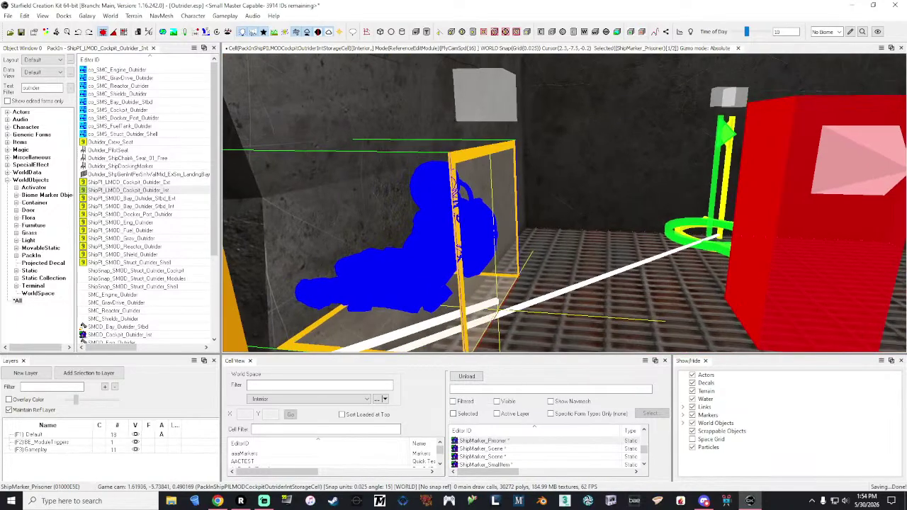
key("d")
key("s")
key("d")
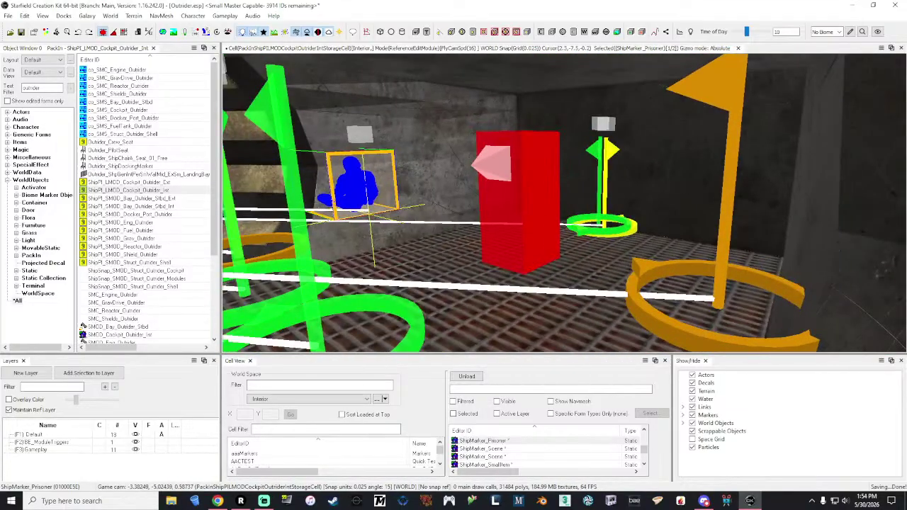
key("d")
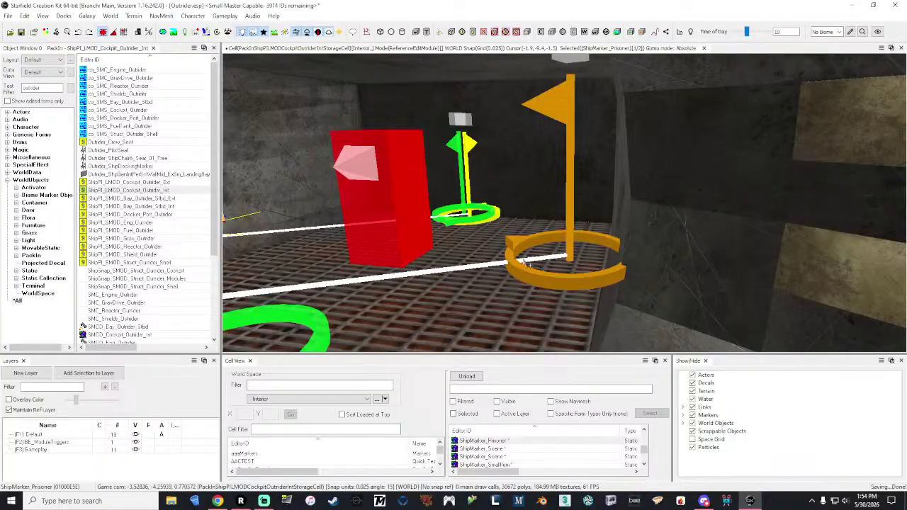
- Move the orange ShipMarker_CrewSpawn near the red box and lower it onto the floor grating
left_click(519, 243)
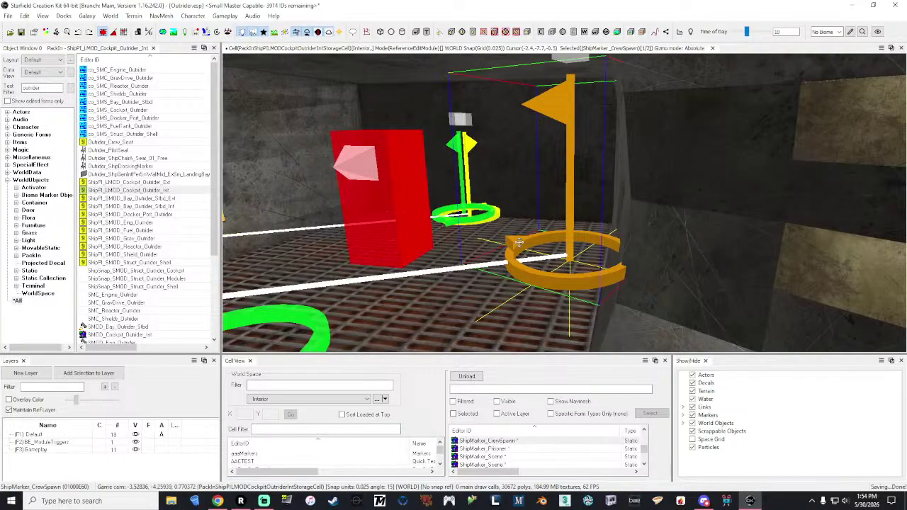
left_click_drag(528, 259, 446, 253)
mouse_move(467, 254)
right_mouse_down()
mouse_move(538, 253)
mouse_move(496, 253)
right_mouse_up()
middle_click_drag(496, 253, 512, 254, "shift")
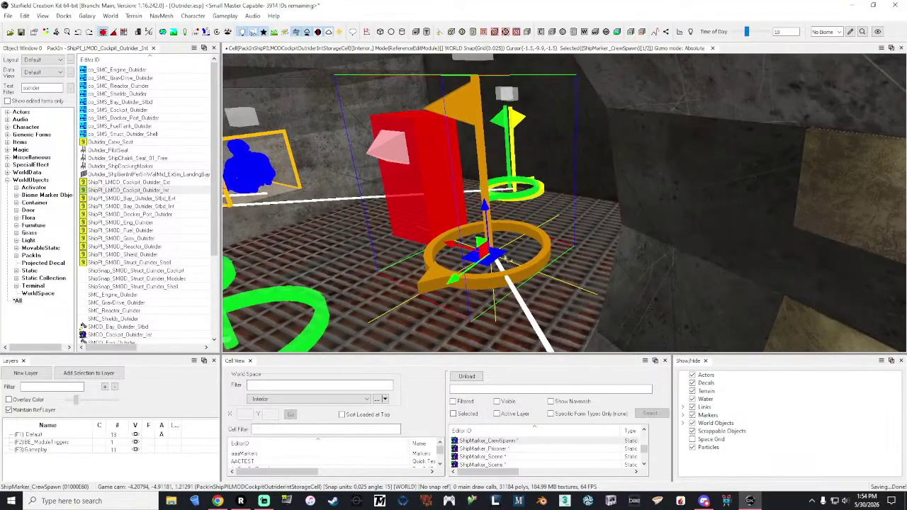
left_click_drag(468, 271, 548, 216)
middle_click_drag(549, 216, 575, 180, "shift")
mouse_move(561, 154)
left_mouse_down()
mouse_move(570, 170)
mouse_move(568, 211)
left_mouse_up()
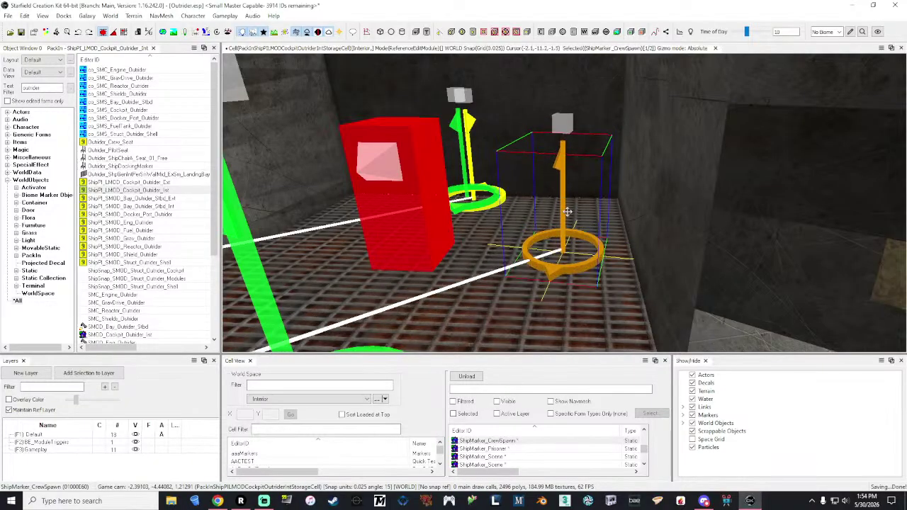
- Select the ShipMarker_CombatTargetChainHead and ShipMarker_CockpitEntrance together and lower both onto the floor grating
mouse_move(567, 211)
right_mouse_down()
mouse_move(595, 211)
mouse_move(567, 216)
right_mouse_up()
key("a")
key("w")
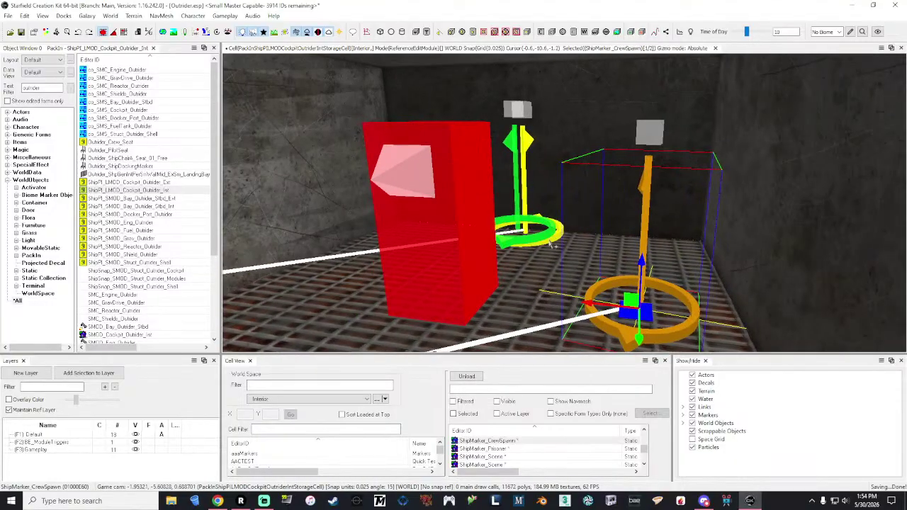
left_click(550, 242)
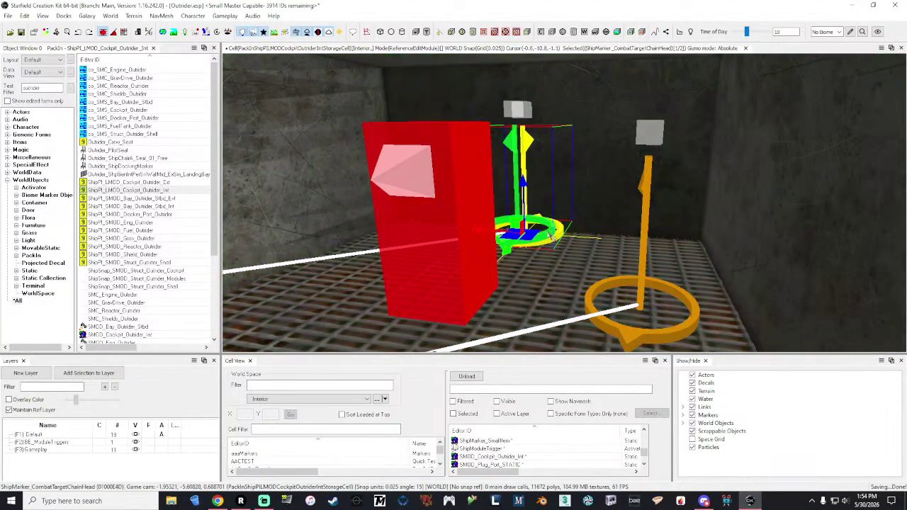
left_click(547, 233)
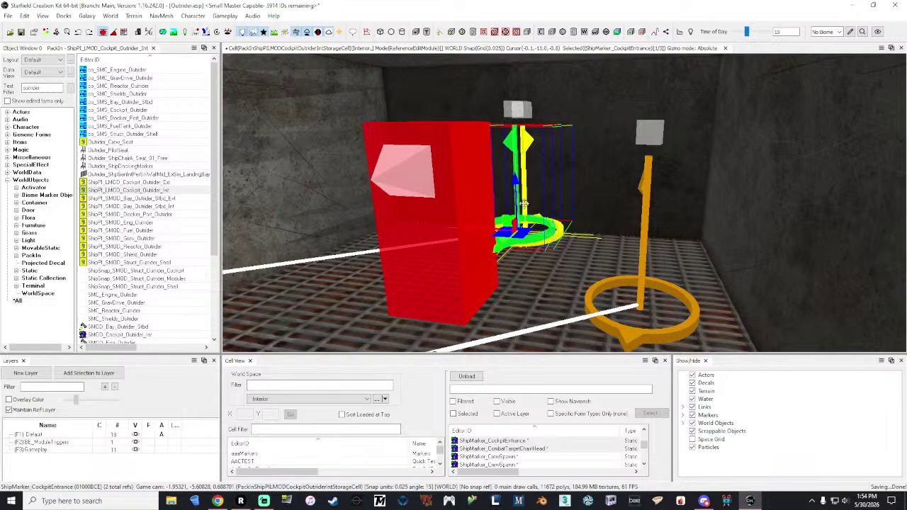
left_click_drag(520, 195, 524, 211)
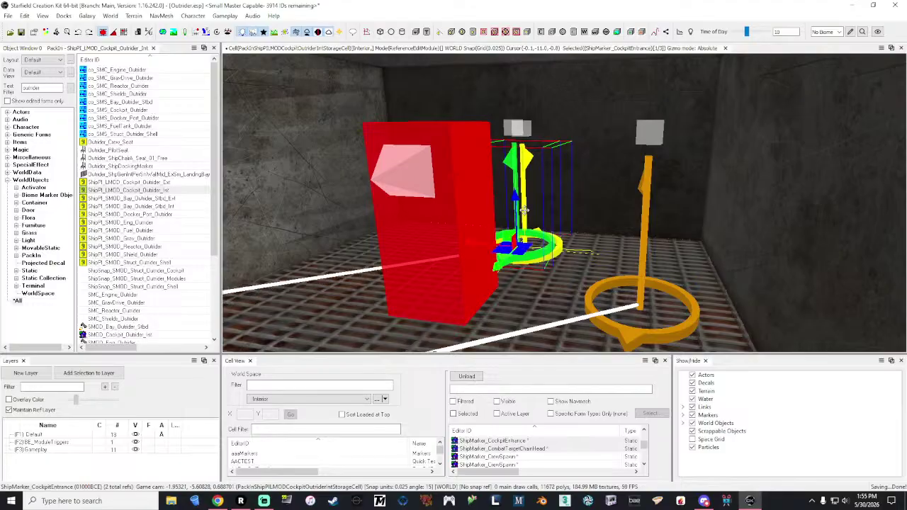
- Lower the red box marker toward the floor grating
scroll(524, 210, "down", 2)
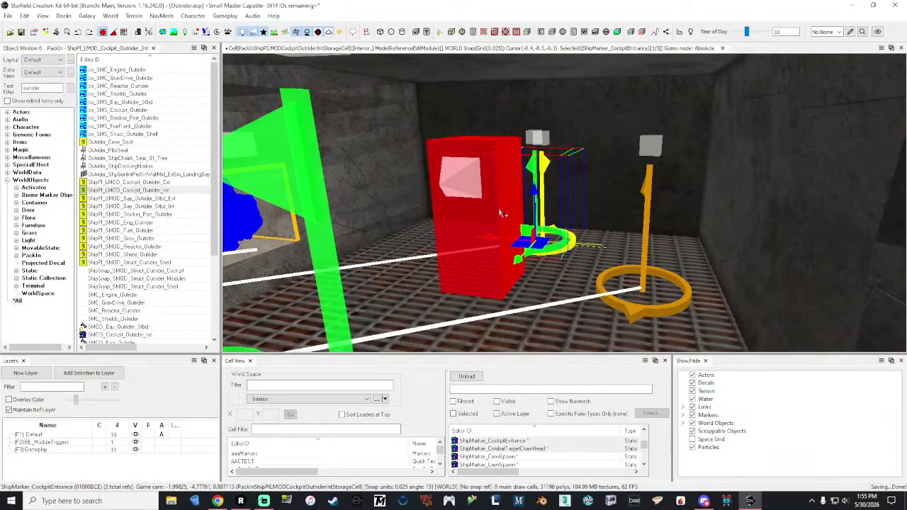
left_click(492, 207)
mouse_move(491, 207)
left_mouse_down()
mouse_move(481, 233)
mouse_move(492, 255)
left_mouse_up()
right_click_drag(492, 255, 435, 174)
- Move another orange ShipMarker_CrewSpawn into the grated corridor beside the curved wall
key("s")
left_click(431, 170)
left_click_drag(418, 170, 354, 175)
key("d")
right_click_drag(354, 175, 255, 174)
right_click_drag(389, 174, 593, 164)
mouse_move(594, 164)
left_mouse_down()
mouse_move(439, 213)
mouse_move(602, 181)
mouse_move(618, 157)
left_mouse_up()
mouse_move(618, 158)
right_mouse_down()
mouse_move(595, 164)
mouse_move(559, 275)
right_mouse_up()
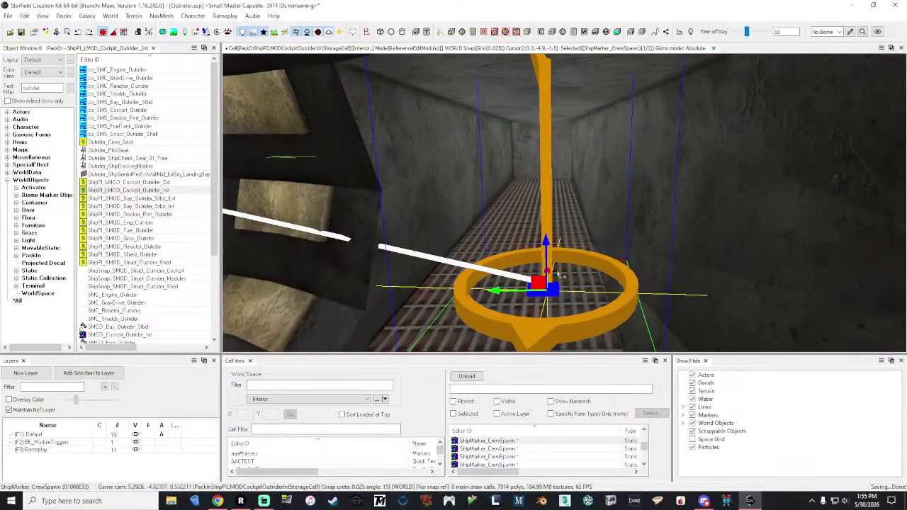
- Reposition the orange ShipMarker_CrewSpawn farther back along the floor of the grated corridor
left_click_drag(550, 271, 558, 203)
left_click_drag(558, 172, 548, 183)
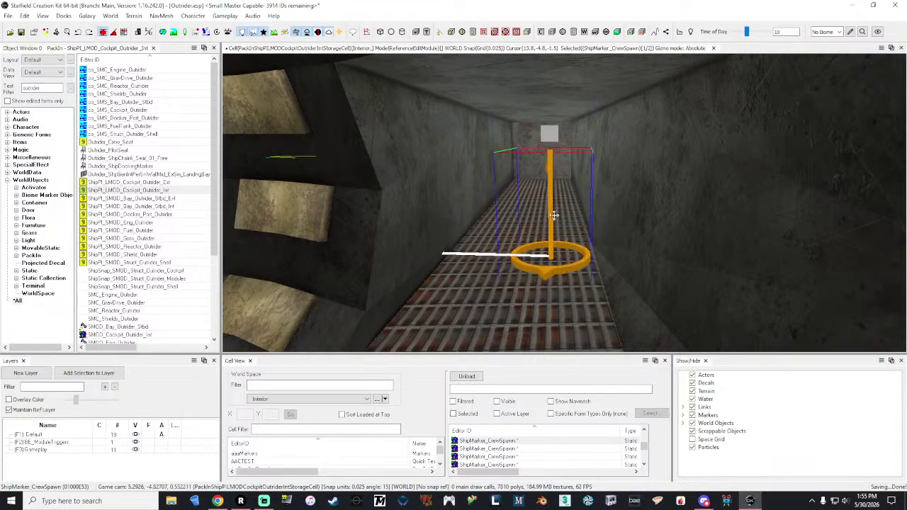
key("e")
left_click_drag(507, 261, 480, 263)
- Lower the red ring marker onto the floor grating in front of the back wall
right_click_drag(553, 239, 262, 241)
key("d")
key("w")
key("w")
mouse_move(507, 238)
right_mouse_down()
mouse_move(509, 255)
mouse_move(524, 263)
right_mouse_up()
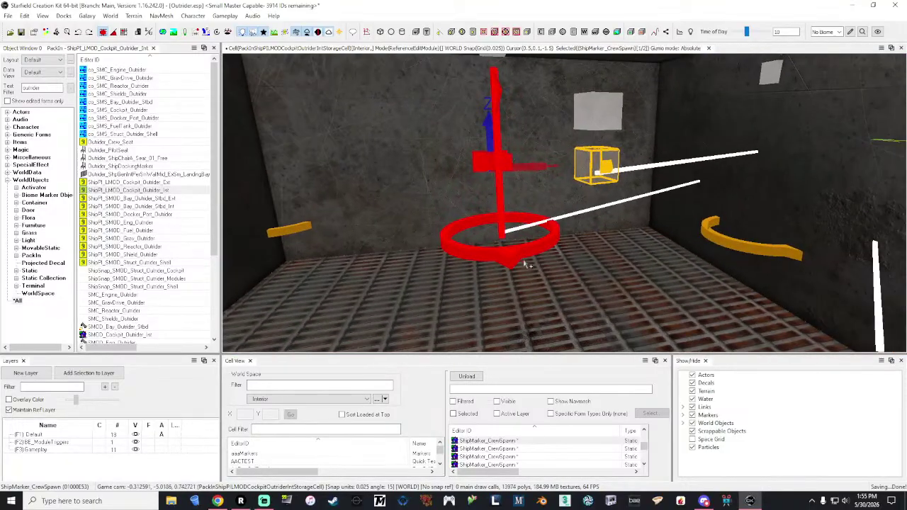
left_click(508, 251)
mouse_move(510, 248)
left_mouse_down()
mouse_move(519, 265)
mouse_move(510, 280)
mouse_move(543, 268)
left_mouse_up()
- Move the orange ShipMarker_CrewSpawn out of the side wall and set it on the grating near the yellow item box
left_click(719, 241)
left_click_drag(805, 241, 712, 255)
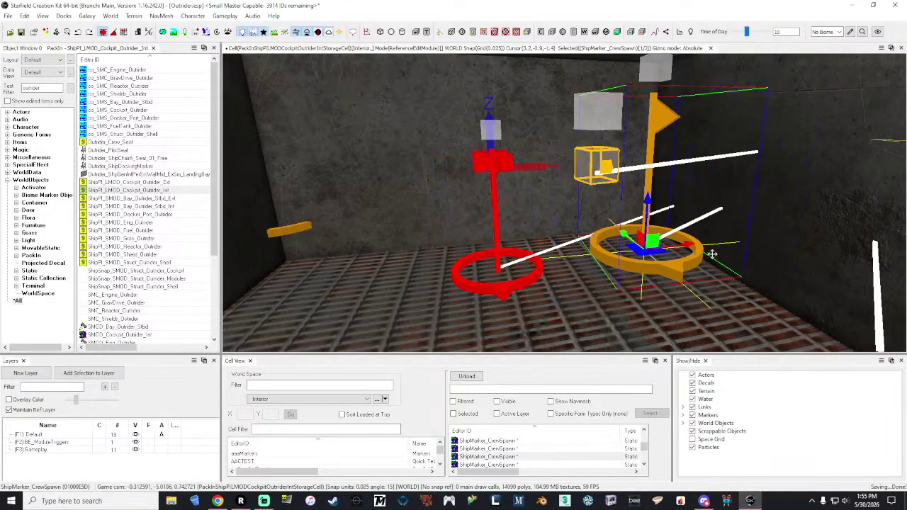
left_click_drag(653, 213, 656, 255)
- Pull the orange ShipMarker_CrewSpawn out of the opposite wall and set it on the grating on the other side of the red marker
right_click_drag(655, 255, 595, 255)
key("s")
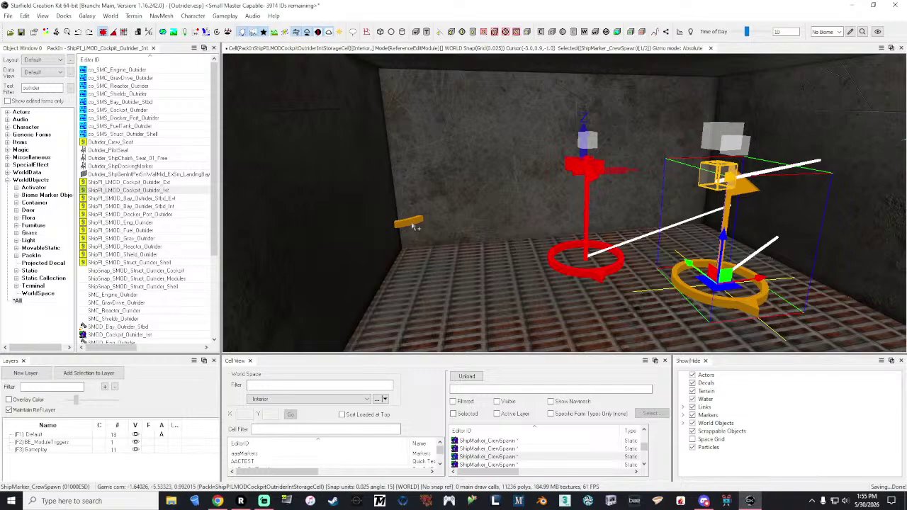
left_click(410, 221)
middle_click_drag(411, 222, 414, 225, "shift")
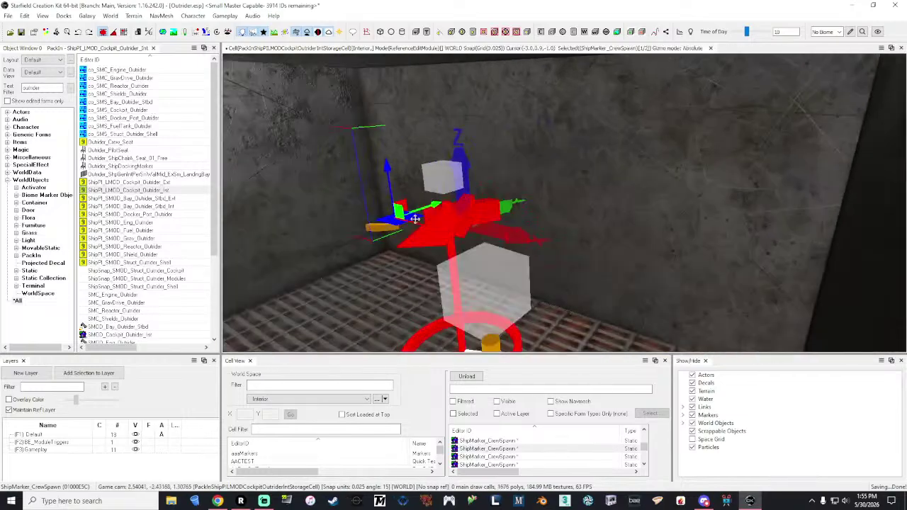
mouse_move(431, 204)
left_mouse_down()
mouse_move(368, 248)
mouse_move(322, 259)
left_mouse_up()
key("a")
right_click_drag(322, 258, 404, 259)
key("s")
left_click_drag(406, 264, 496, 266)
left_click_drag(442, 219, 446, 250)
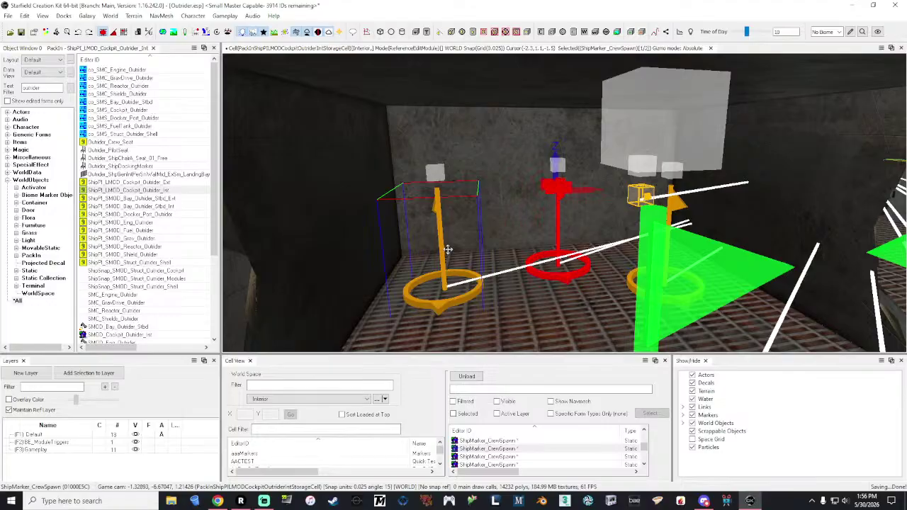
- Examine the placement of all ship markers around the cockpit interior from several angles
key("w")
mouse_move(447, 250)
right_mouse_down()
mouse_move(437, 264)
mouse_move(630, 276)
right_mouse_up()
key("s")
key("a")
key("a")
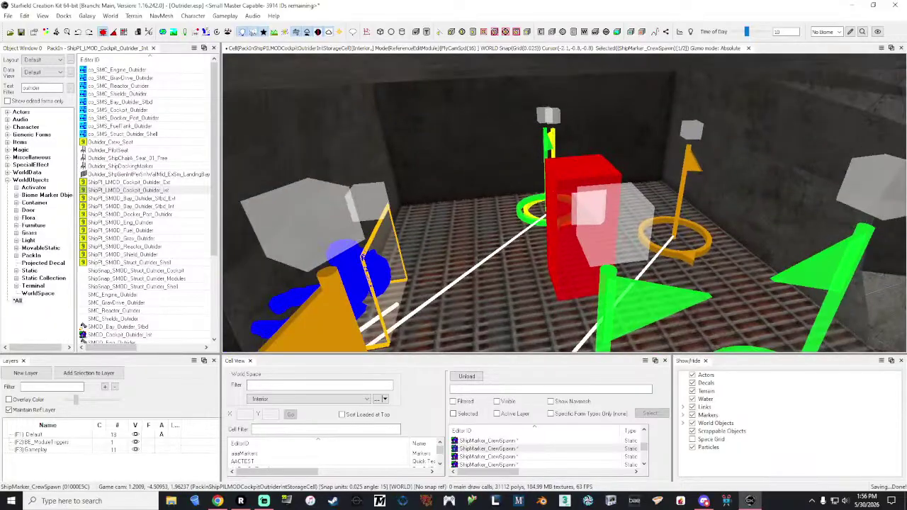
right_click_drag(564, 202, 744, 170)
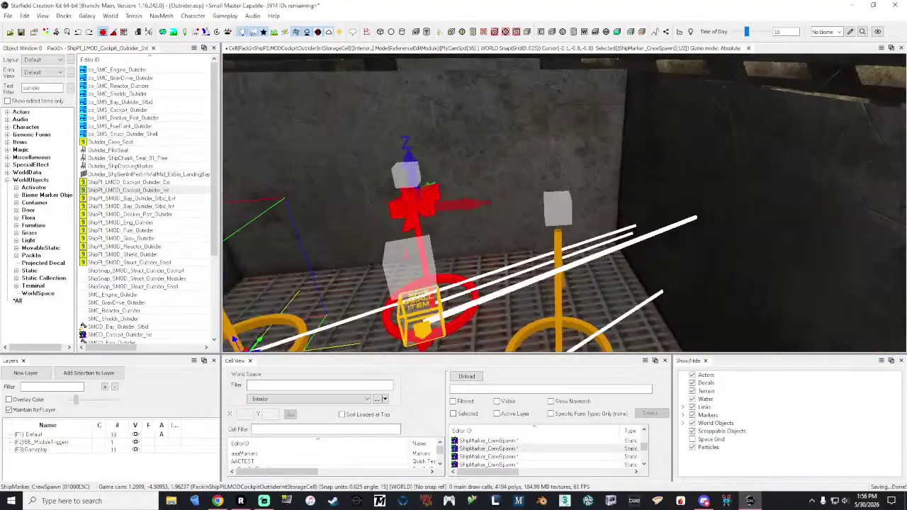
right_click_drag(564, 203, 794, 187)
key("s")
key("w")
right_click_drag(564, 203, 368, 193)
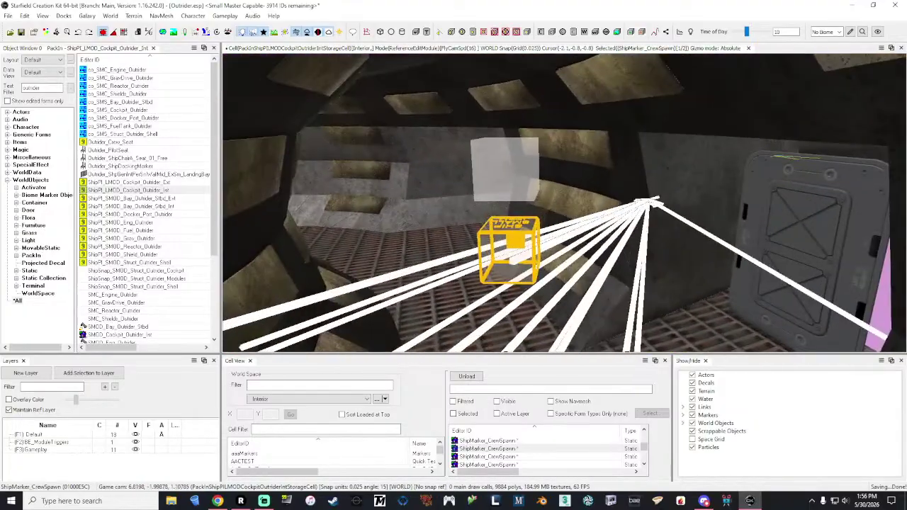
key("w")
right_click_drag(564, 203, 354, 201)
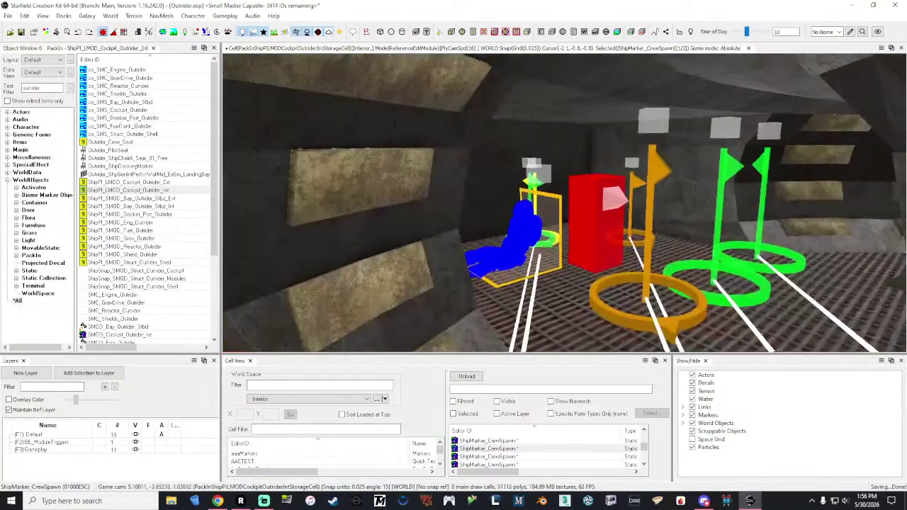
key("w")
mouse_move(564, 203)
right_mouse_down()
mouse_move(886, 205)
mouse_move(297, 204)
right_mouse_up()
key("w")
key("w")
- Hide the markers for a clear view of the hatch at the cockpit doorway
right_click_drag(564, 203, 779, 206)
key("w")
key("w")
key("w")
key("s")
key("w")
key("d")
key("m")
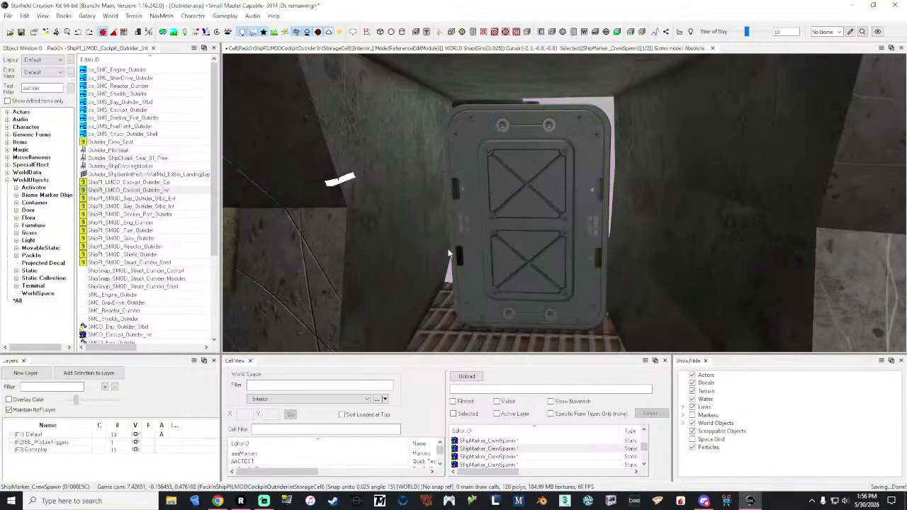
- Switch to File Explorer and open the Basic CK Stuff.docx notes for reference
double_click(48, 86)
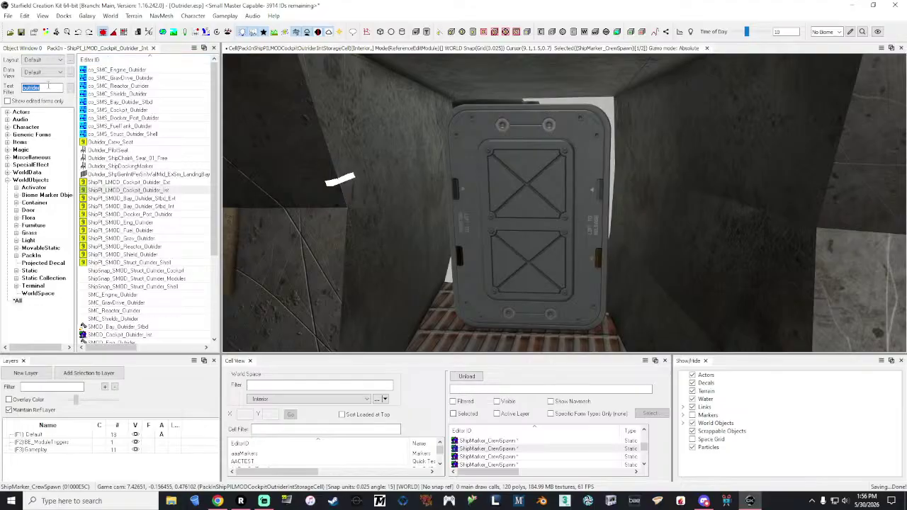
left_click(171, 500)
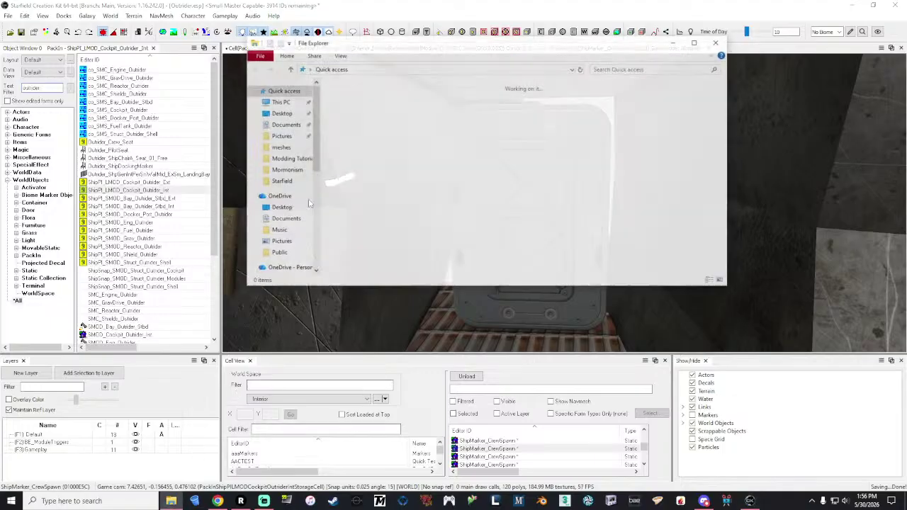
left_click(385, 250)
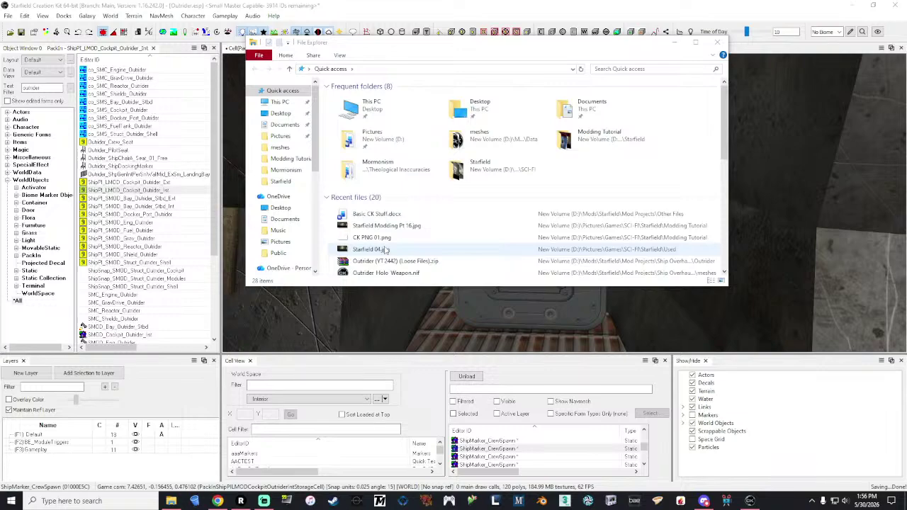
left_click(716, 42)
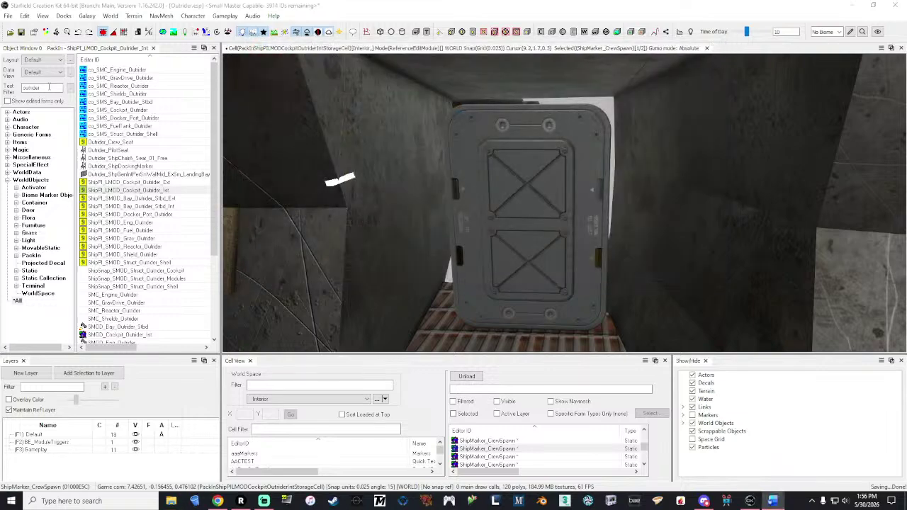
- Filter the object list for ElvGen_ExSm_DoorInner01 and check that door's properties
left_click(48, 87)
type("ElvGen")
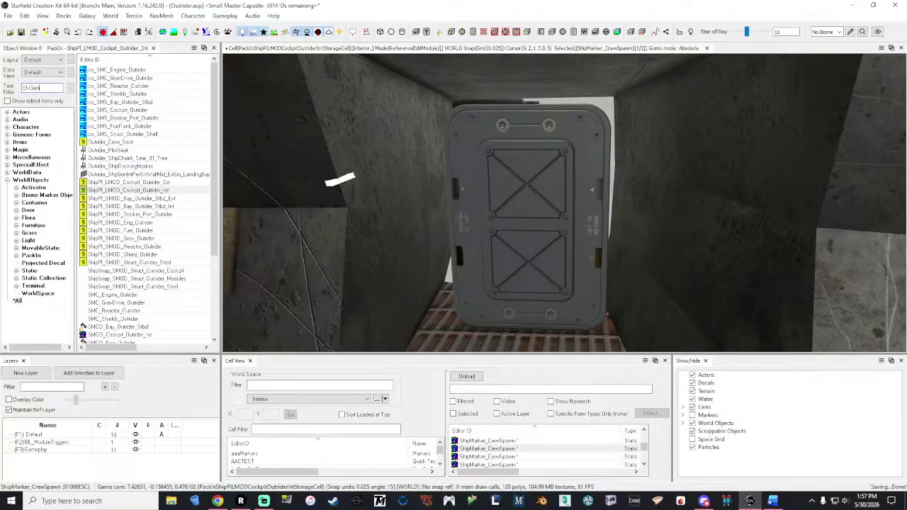
type("S")
type("m_Docker")
type("Int01")
double_click(145, 69)
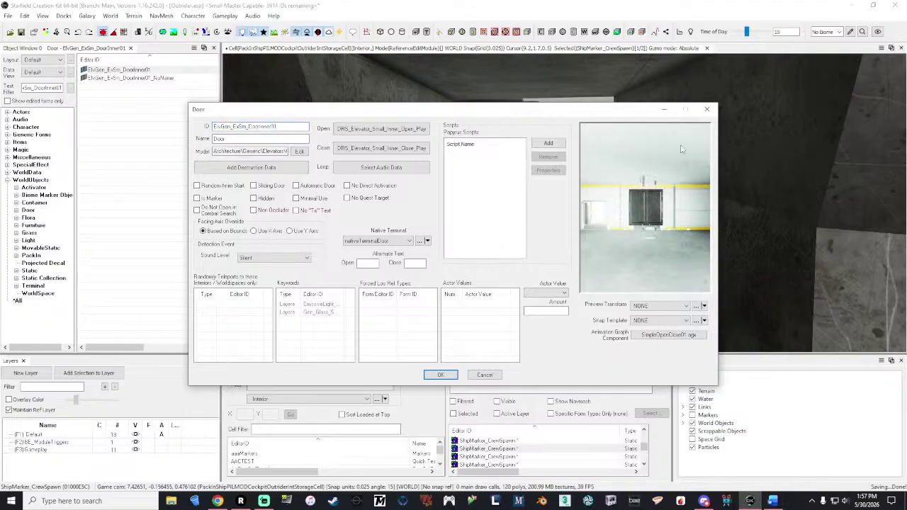
left_click(706, 109)
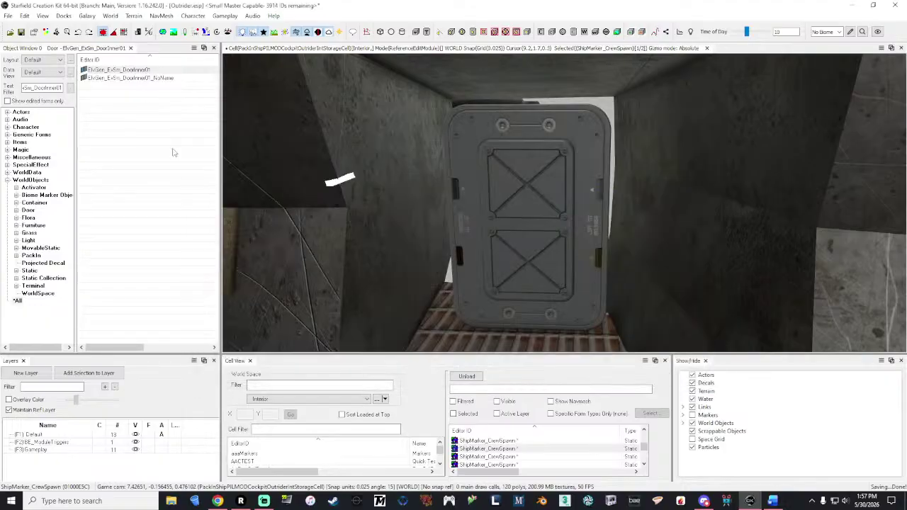
- Duplicate the ElvGen_ExSm_DoorInner01 door and set the copy's ID to Outrider_Door
left_click(124, 75)
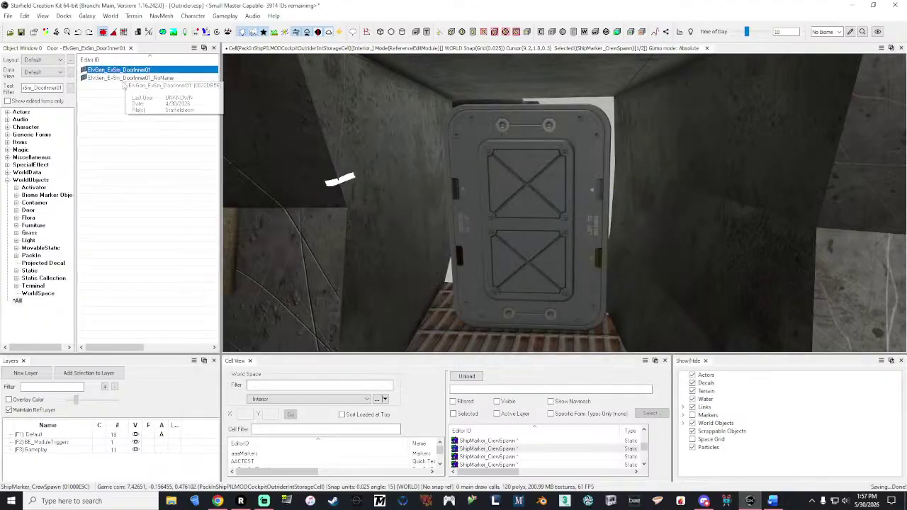
right_click(111, 69)
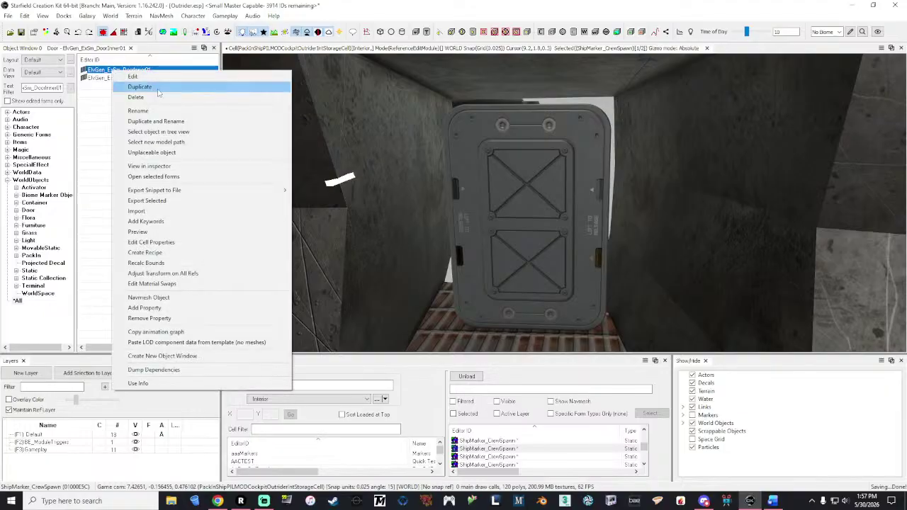
left_click(157, 88)
double_click(151, 85)
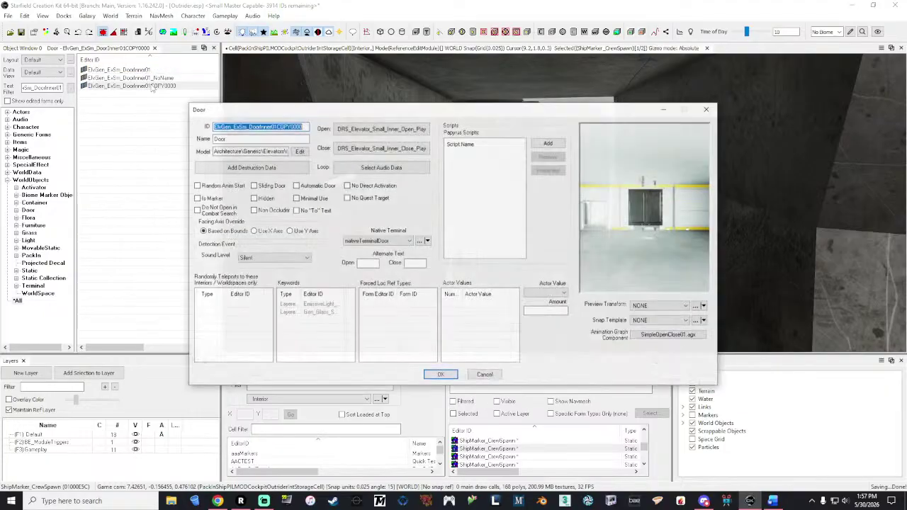
left_click_drag(305, 126, 278, 126)
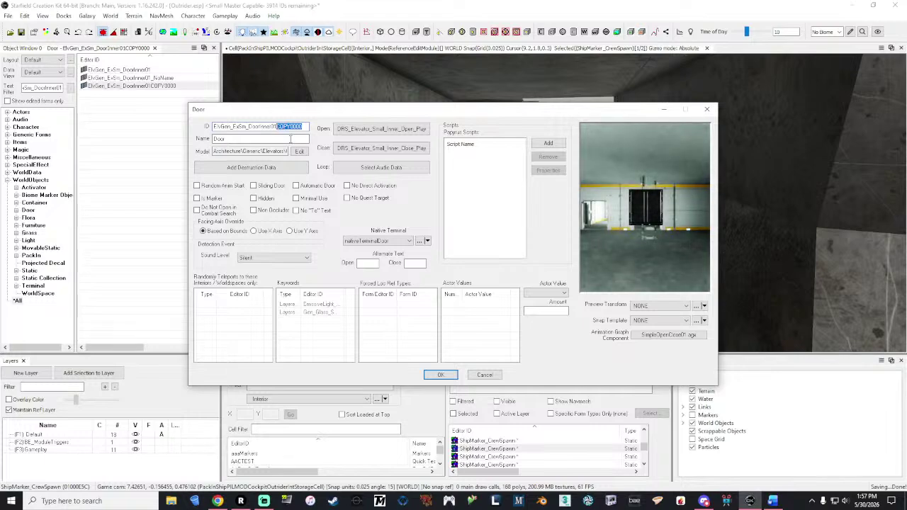
key("BackSpace")
double_click(281, 127)
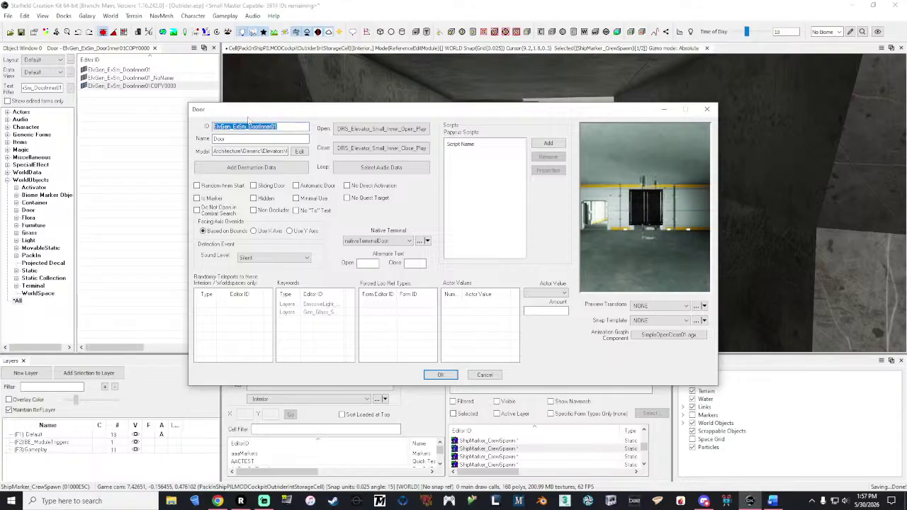
type("0")
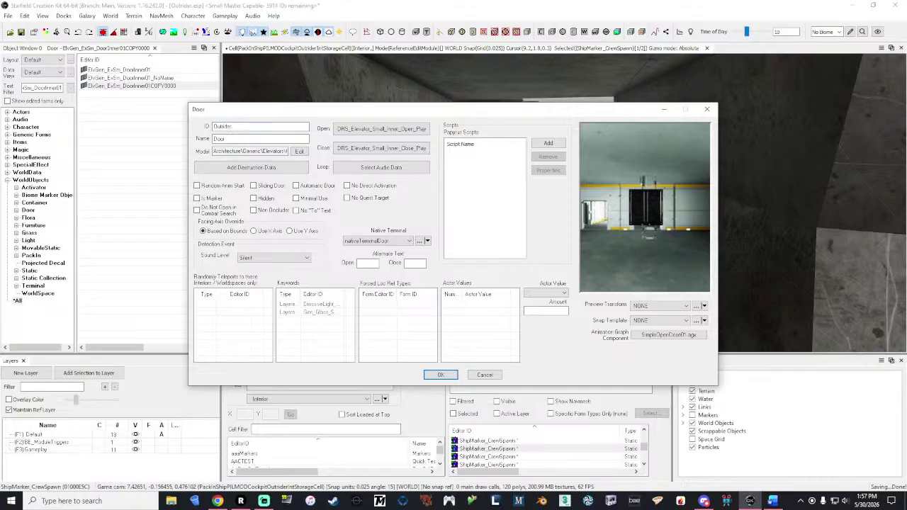
type("utrider_Door")
- Assign the Outrider_Door.nif mesh as the door's model and save it by renaming the copy instead of creating a new form
left_click(299, 152)
left_click(415, 172)
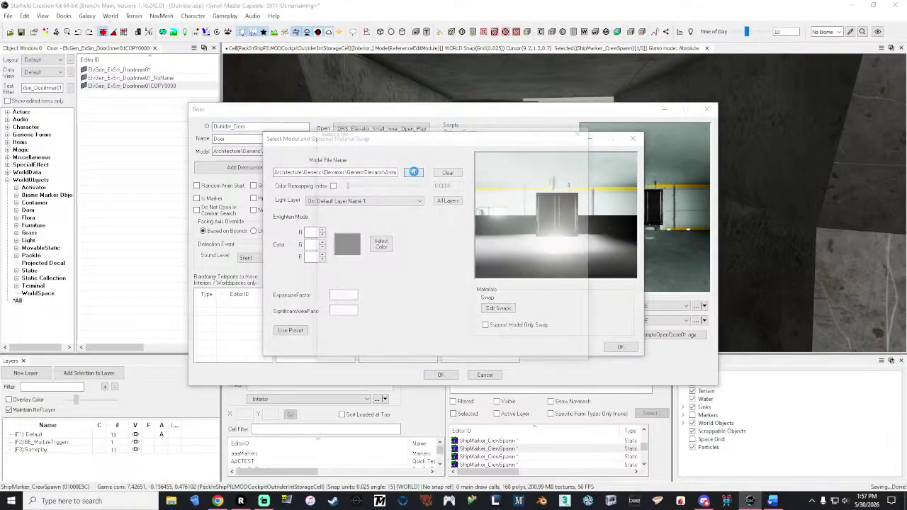
scroll(588, 176, "down", 7)
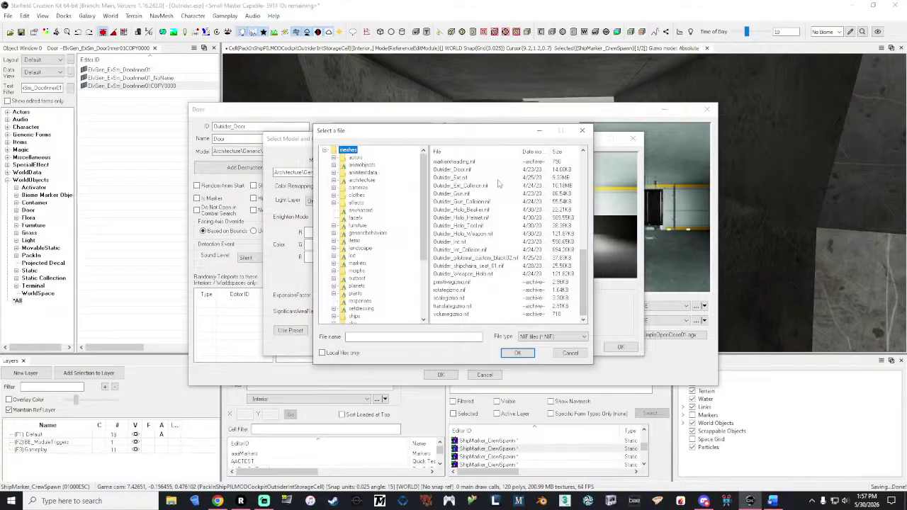
left_click(452, 170)
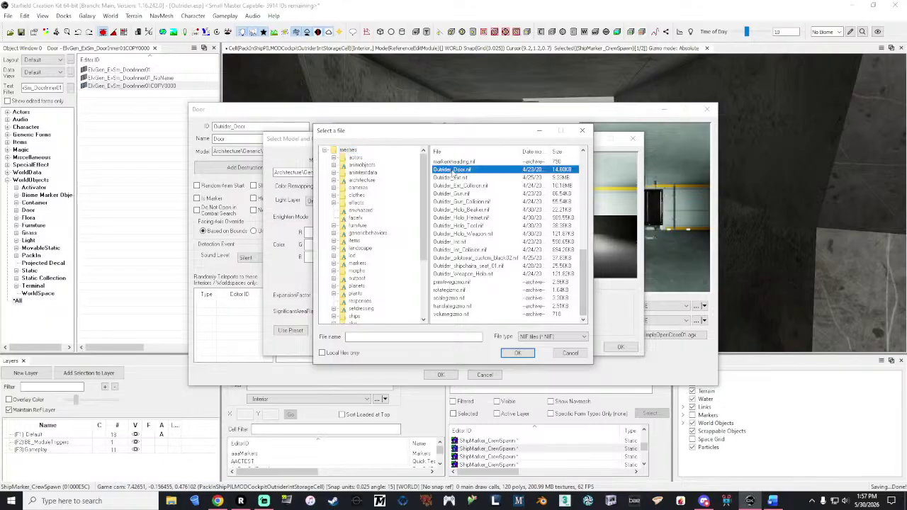
double_click(452, 170)
mouse_move(569, 215)
left_mouse_down()
mouse_move(546, 217)
mouse_move(579, 214)
left_mouse_up()
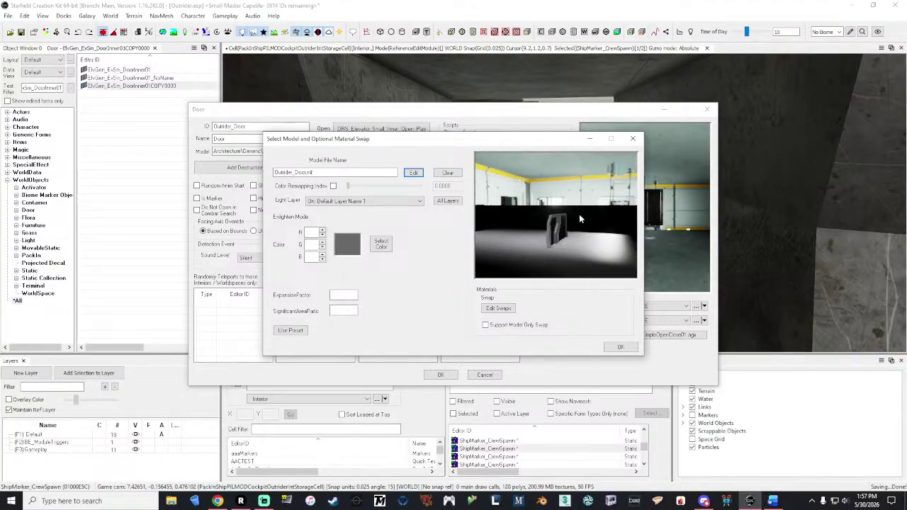
left_click(621, 347)
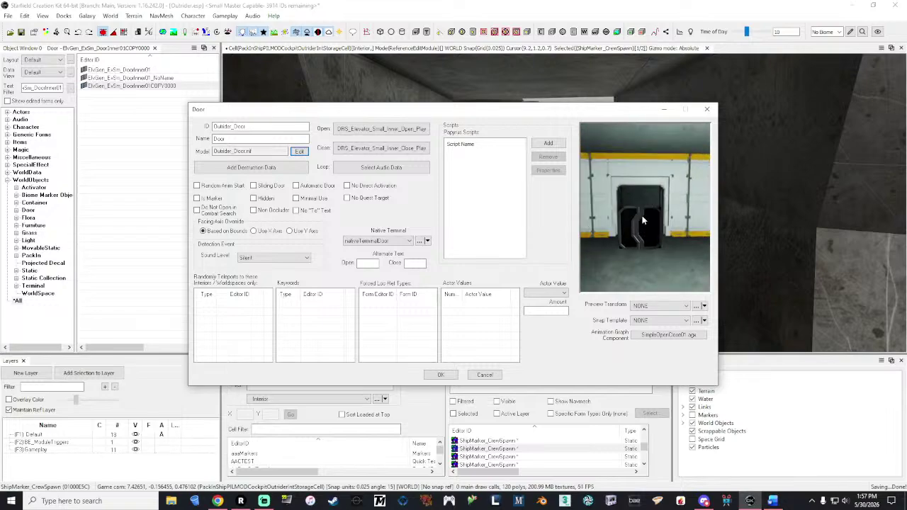
left_click(441, 376)
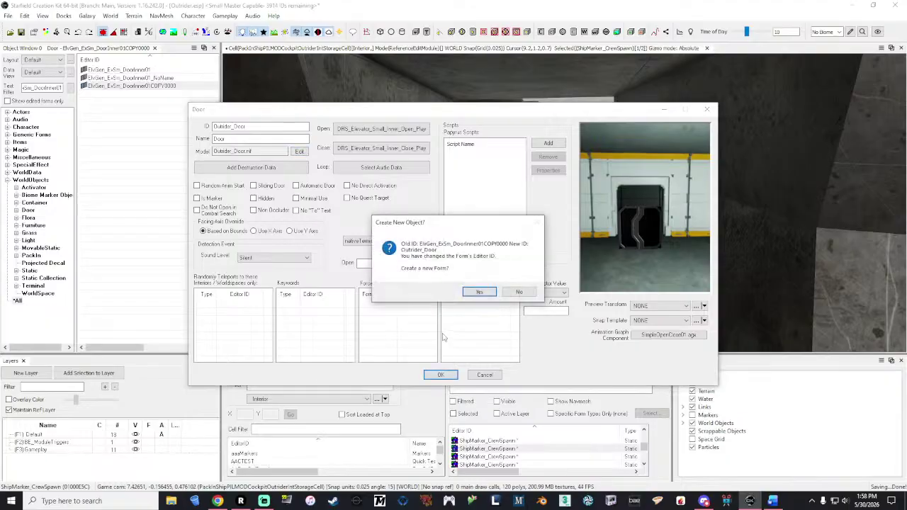
left_click(522, 292)
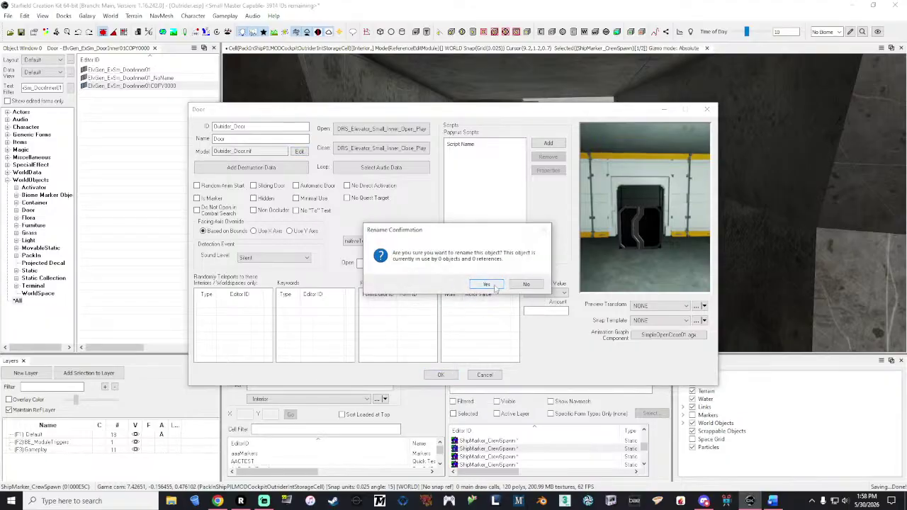
left_click(492, 289)
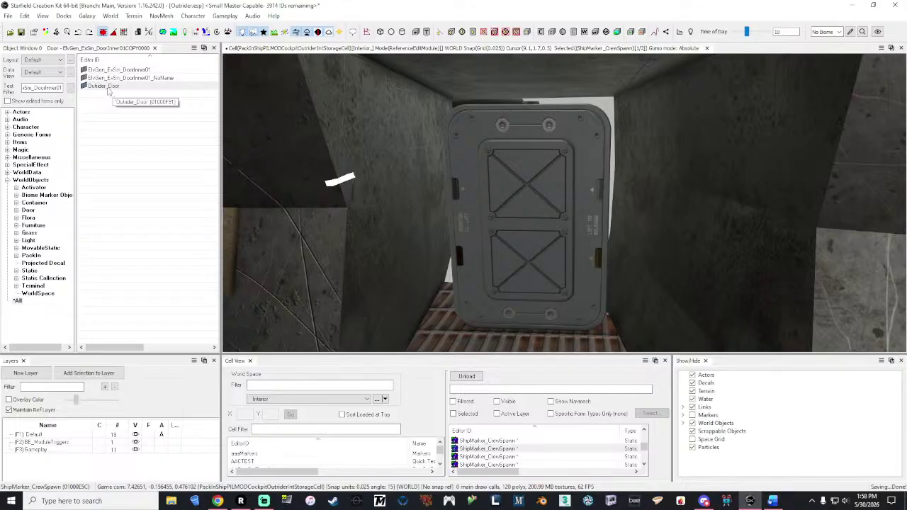
- Place Outrider_Door in the hatch doorway, set its Z rotation to 180, and raise it to fill the opening
left_click_drag(510, 342, 507, 335)
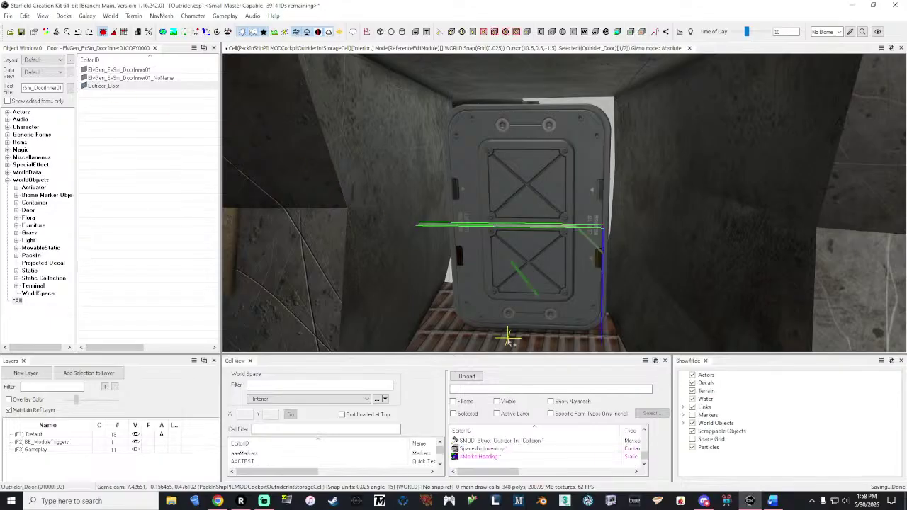
right_click(539, 226)
left_click(562, 208)
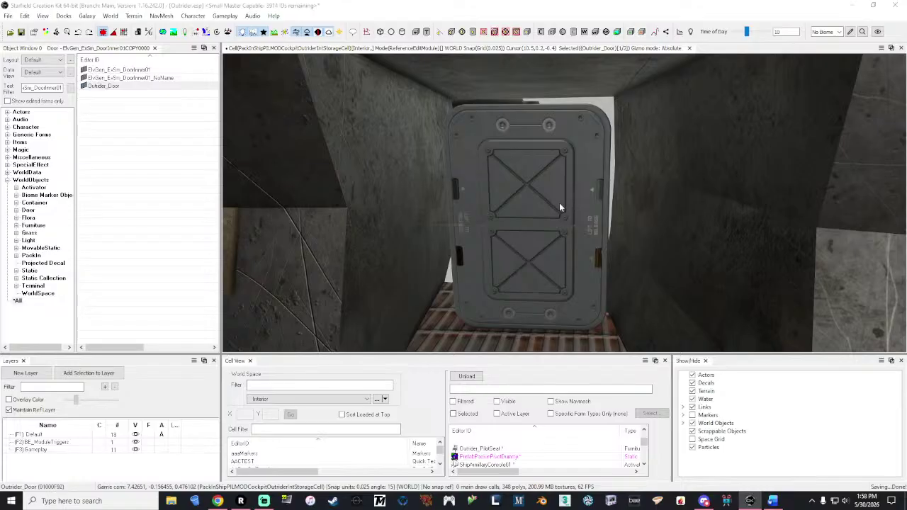
double_click(559, 203)
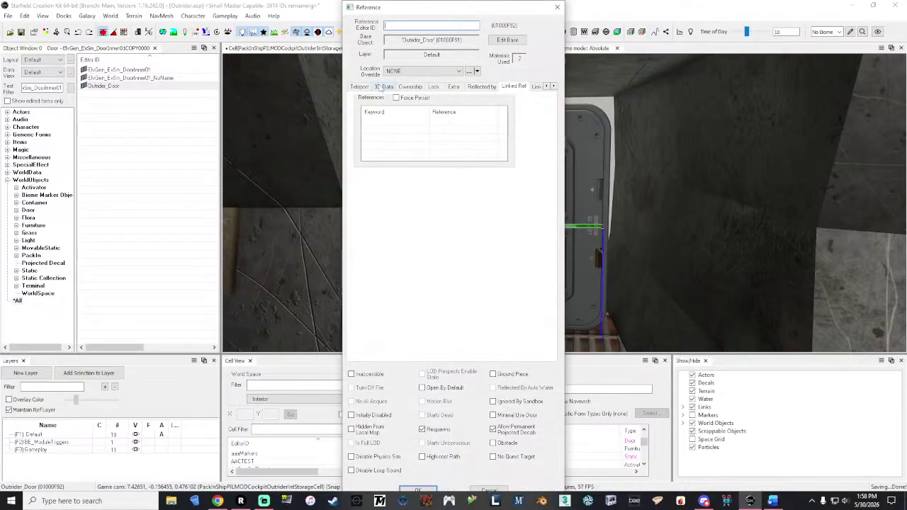
left_click(382, 87)
type("18")
key("Tab")
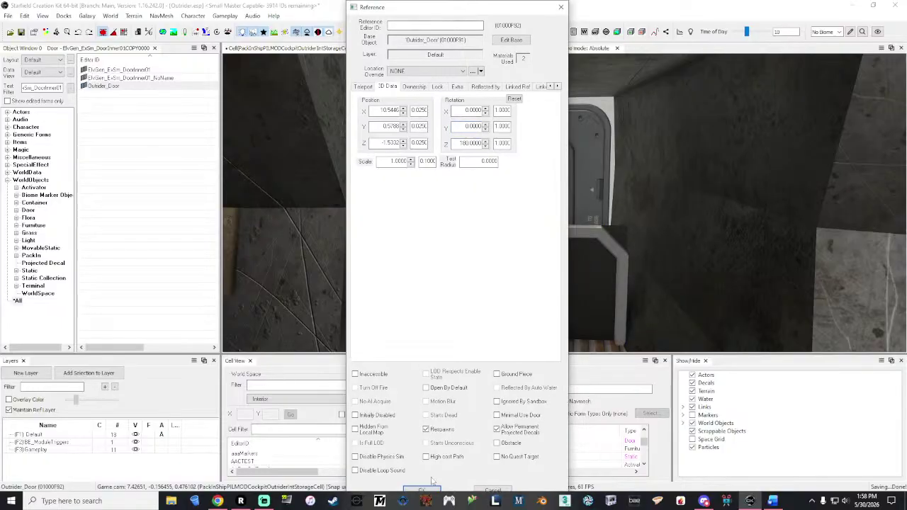
left_click(434, 489)
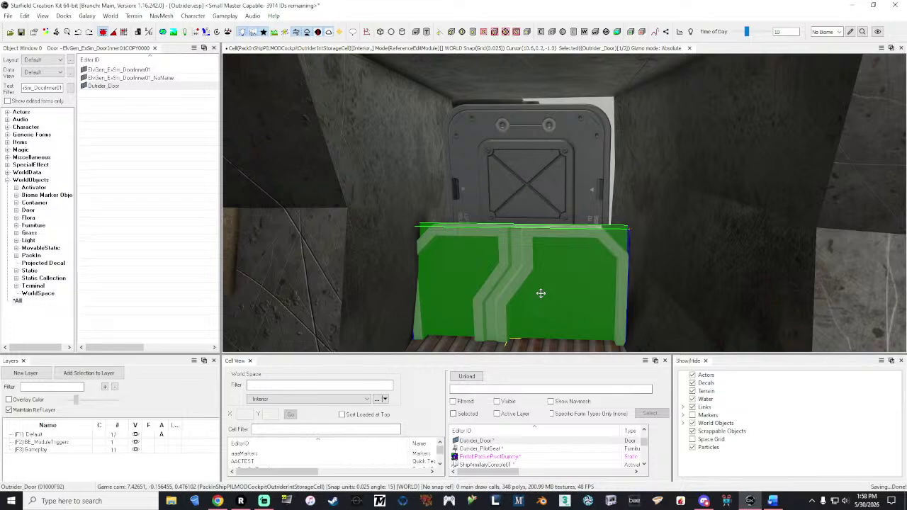
left_click_drag(510, 293, 511, 174)
left_click_drag(457, 233, 465, 232)
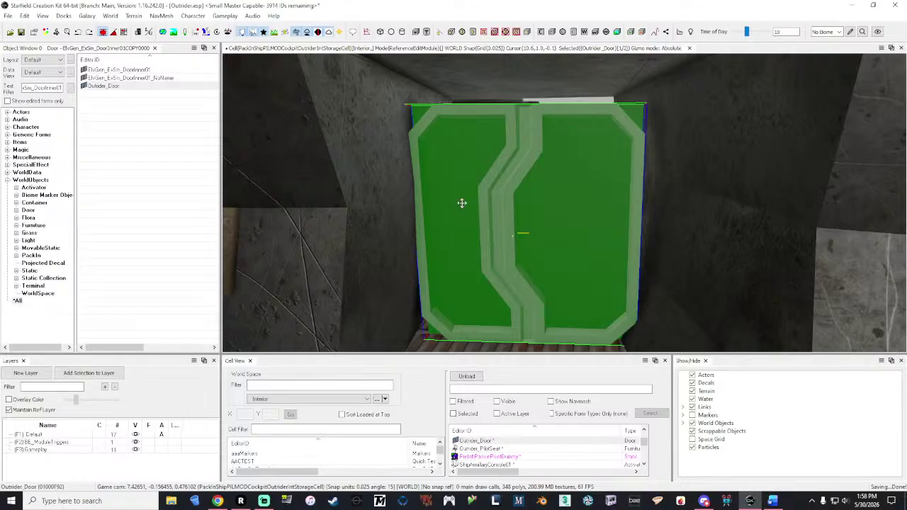
- Try scales of 2, 1.5 and 1.2 on the placed Outrider_Door
right_click(516, 177)
left_click(567, 208)
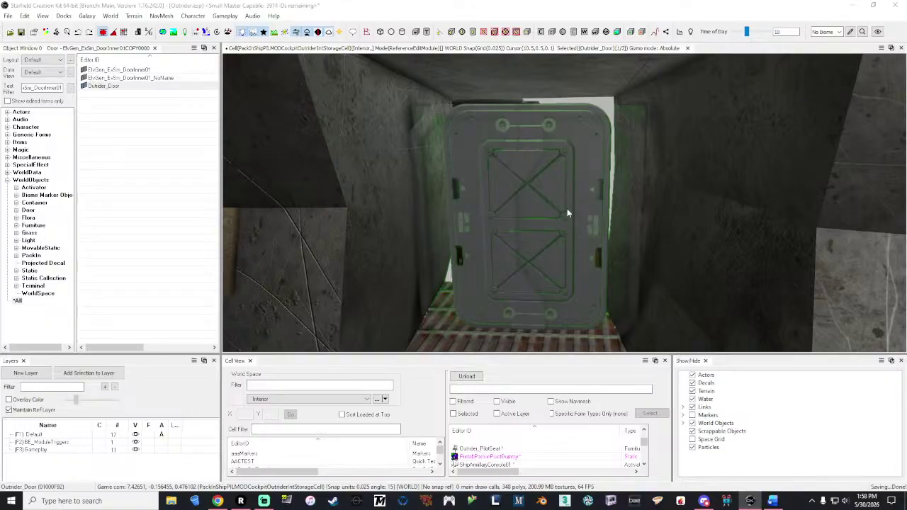
left_click_drag(382, 160, 413, 165)
type("2")
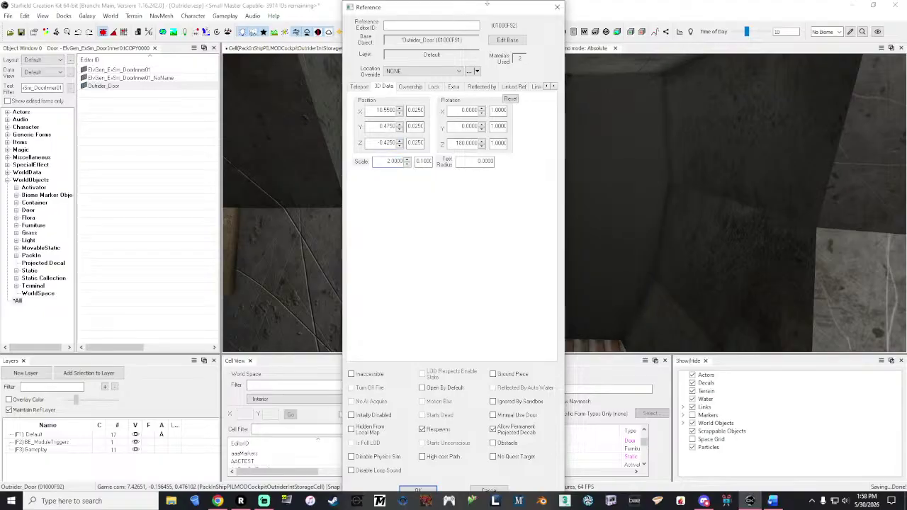
left_click_drag(481, 8, 238, 42)
double_click(143, 195)
type("1.5")
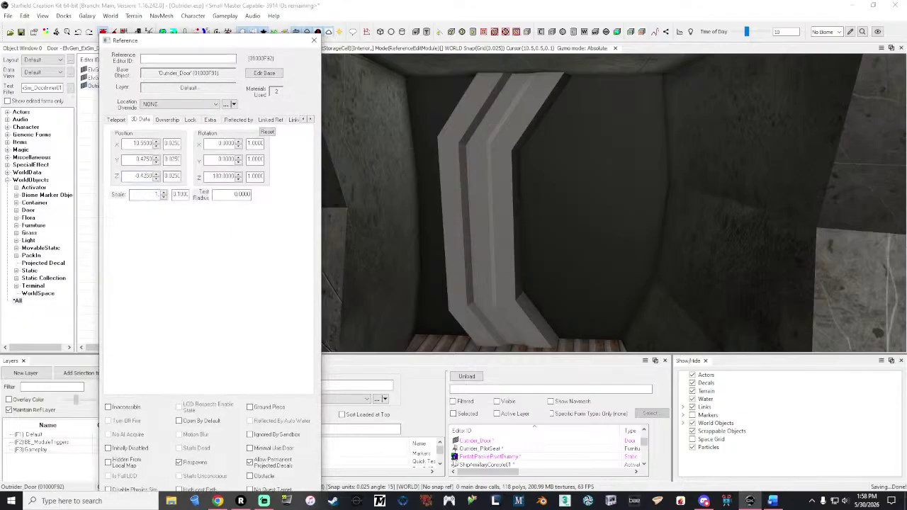
left_click(145, 176)
double_click(139, 194)
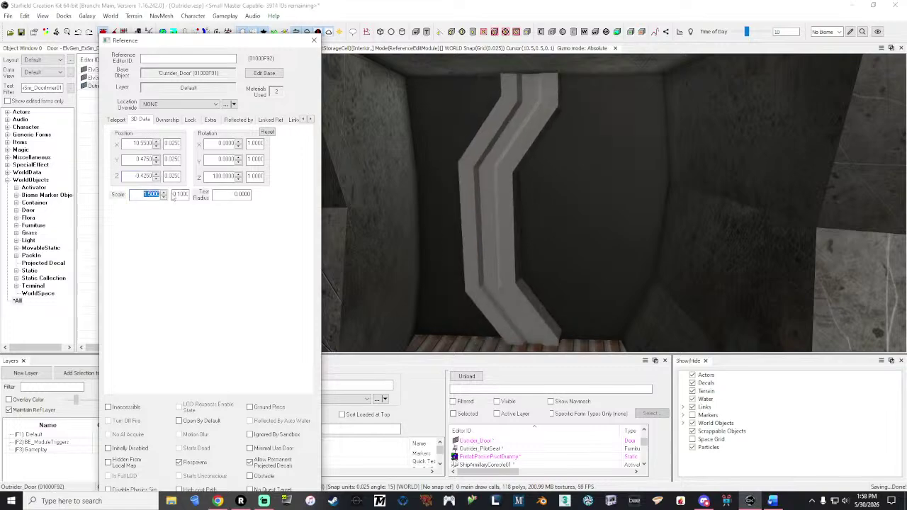
type("1.2")
key("Return")
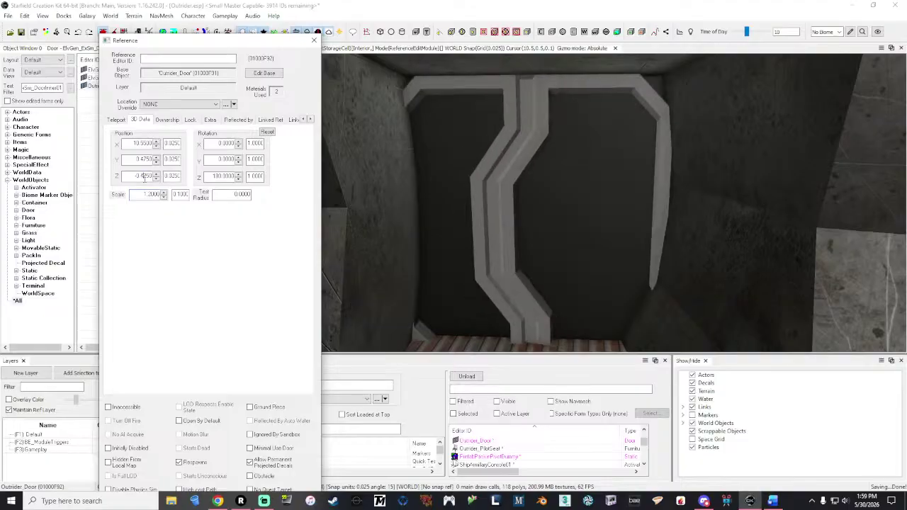
- Try a scale of 1.1 on the placed Outrider_Door, set it back to 1, and accept the reference settings
left_click_drag(148, 194, 173, 194)
type("3")
type("1.1")
key("Return")
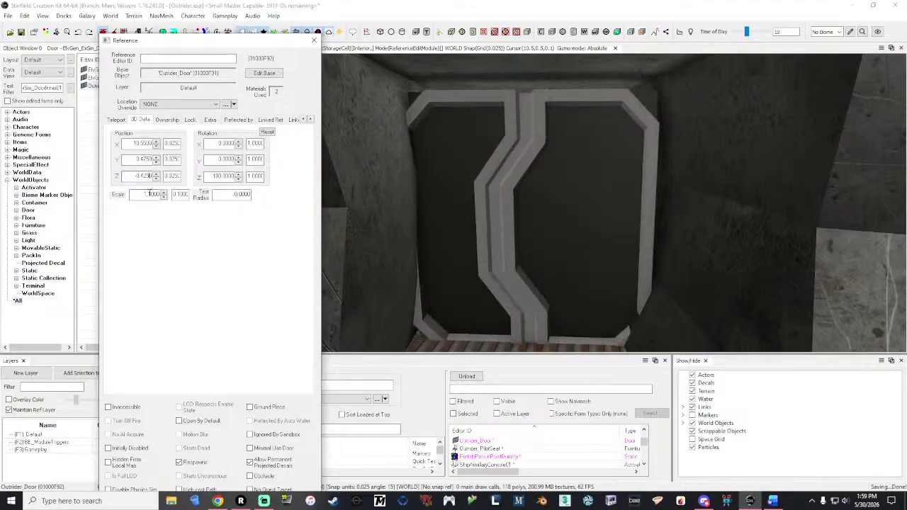
left_click_drag(154, 193, 170, 194)
type("01")
key("Return")
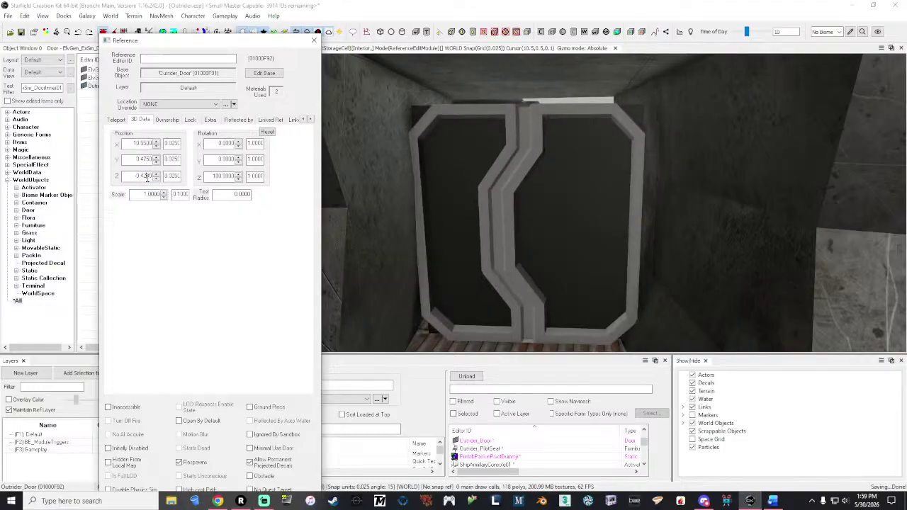
left_click_drag(156, 41, 160, 7)
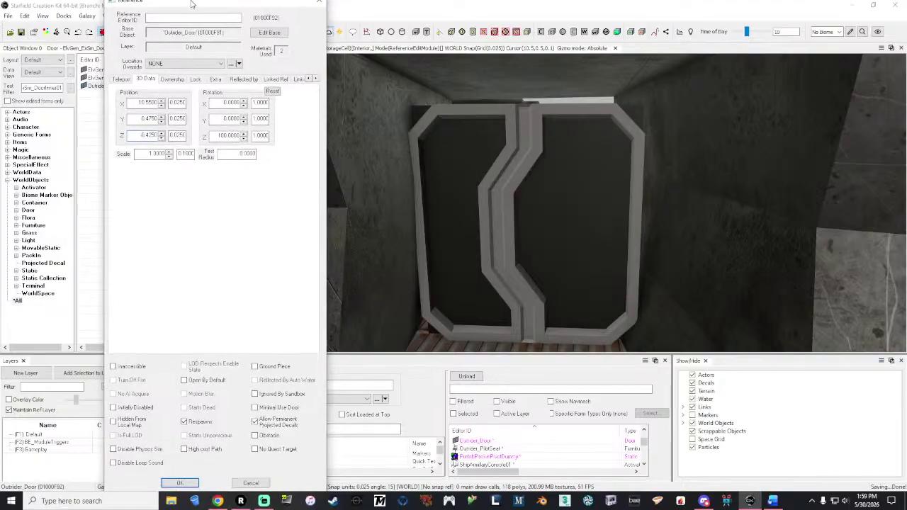
left_click(180, 490)
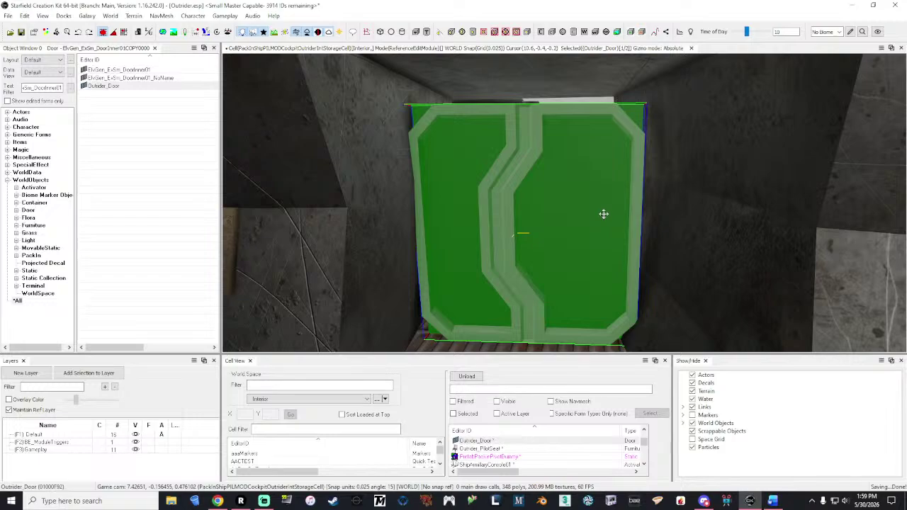
- Check how the placed Outrider_Door fits the doorway from outside and inside, and delete it from the cell
middle_click_drag(604, 214, 418, 214, "shift")
middle_click_drag(517, 234, 602, 221, "shift")
middle_click_drag(521, 233, 425, 248, "shift")
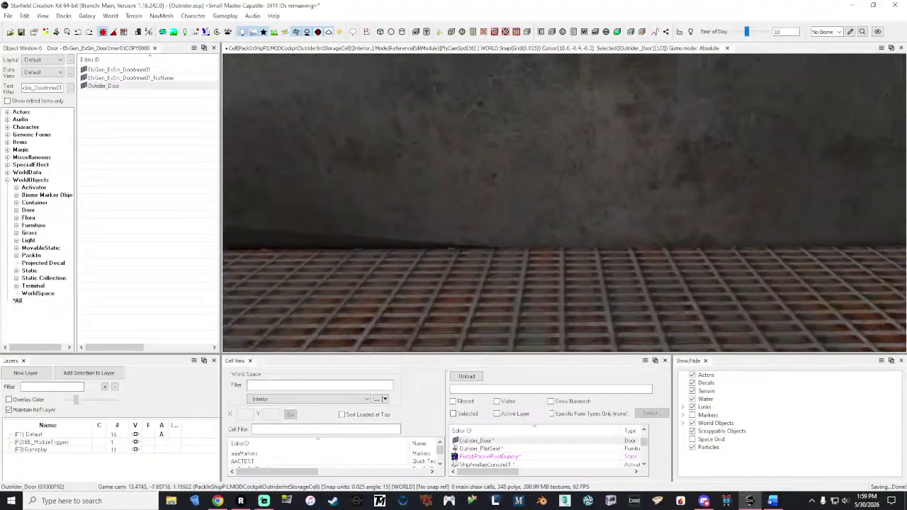
scroll(517, 236, "down", 5)
middle_click_drag(503, 213, 454, 238, "shift")
key("w")
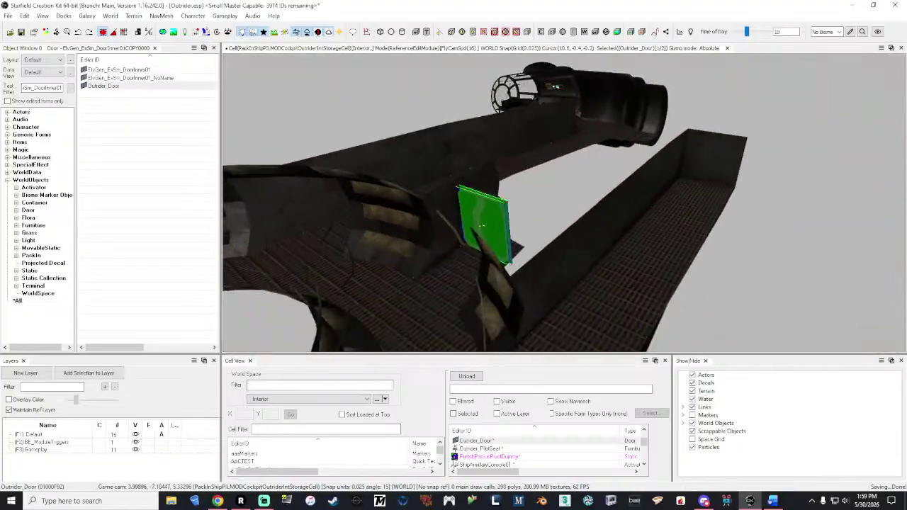
key("w")
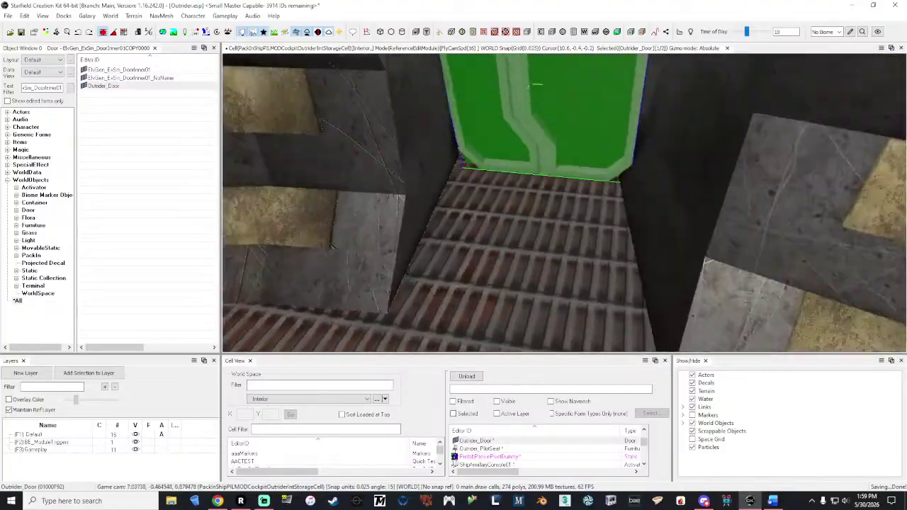
scroll(565, 202, "down", 2)
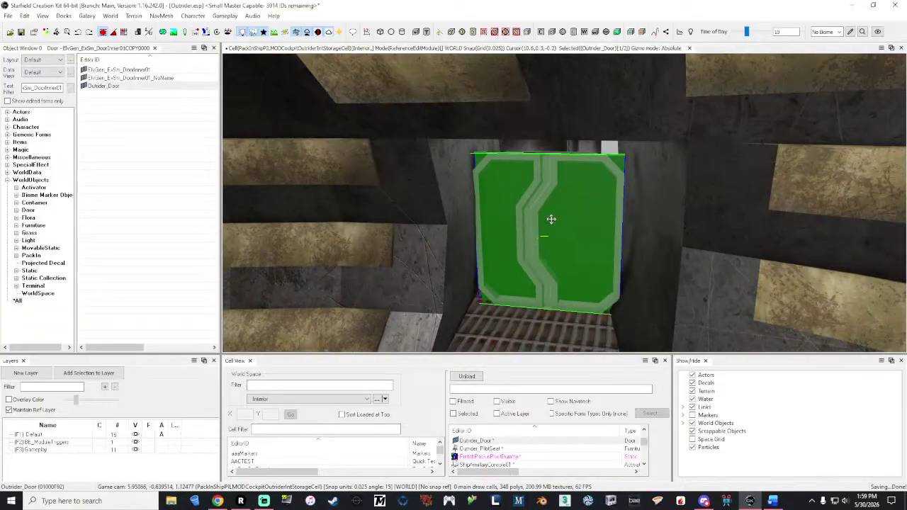
key("Delete")
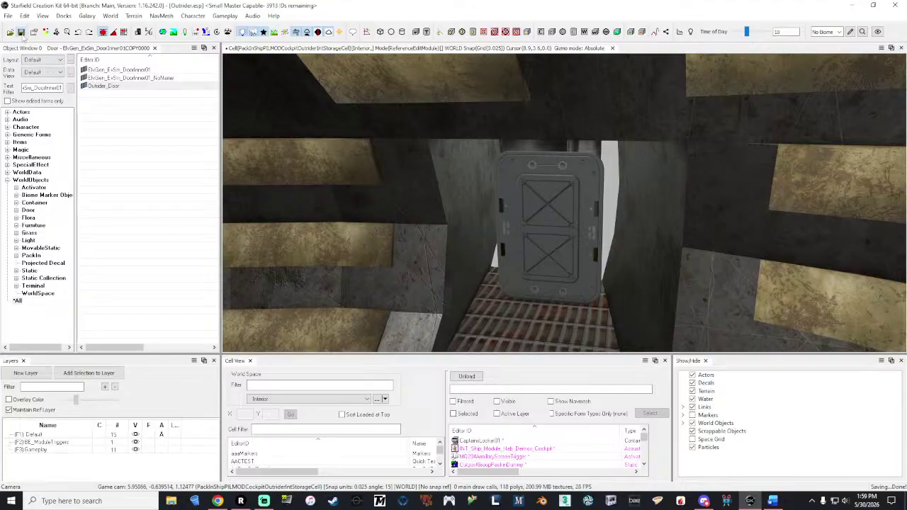
- View the long grated-floor corridor and filter the Static world objects for table
key("s")
right_click_drag(595, 233, 857, 198)
key("w")
key("w")
key("w")
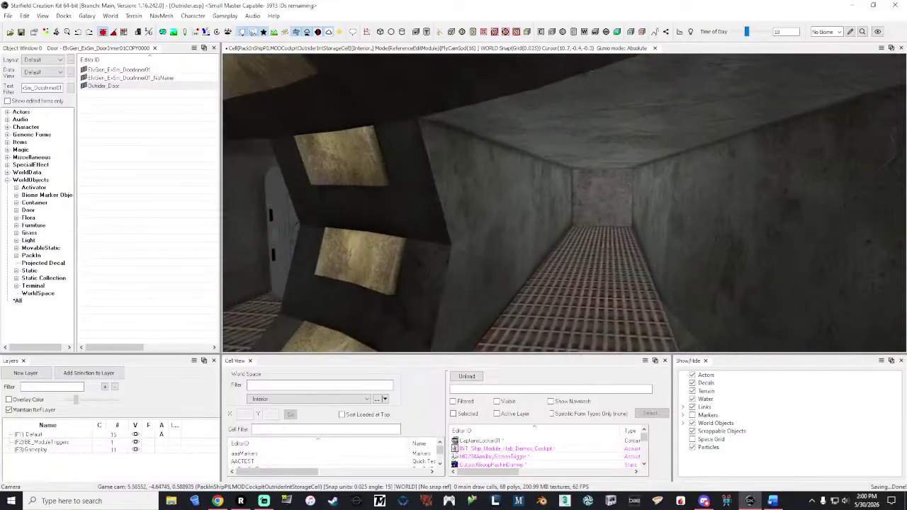
key("w")
right_click_drag(539, 227, 613, 225)
double_click(48, 87)
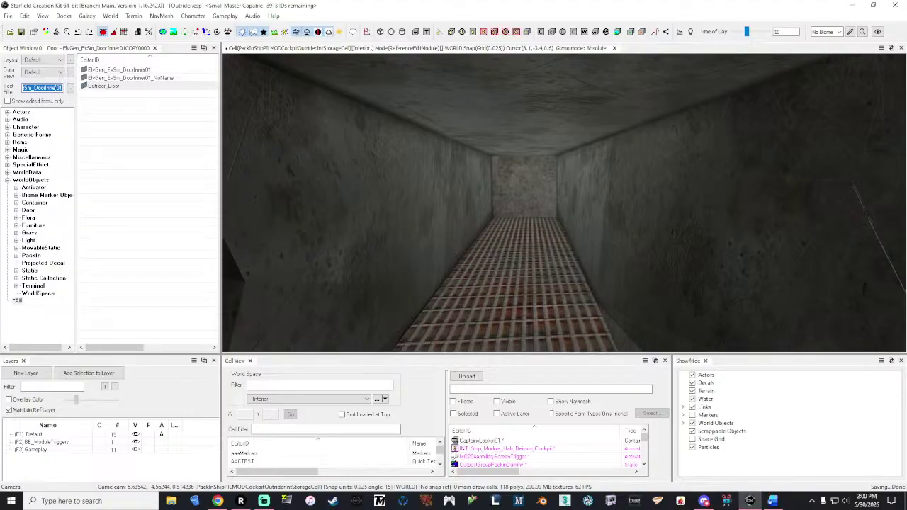
type("sab")
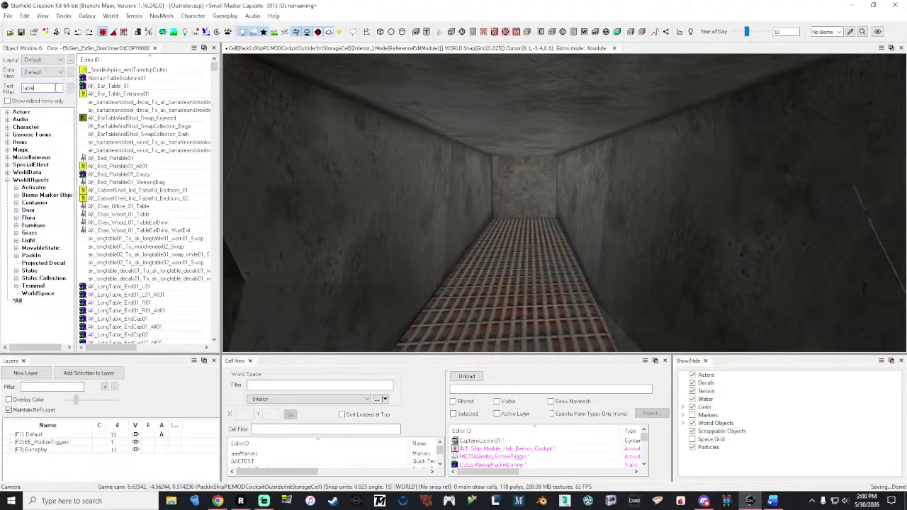
left_click(33, 226)
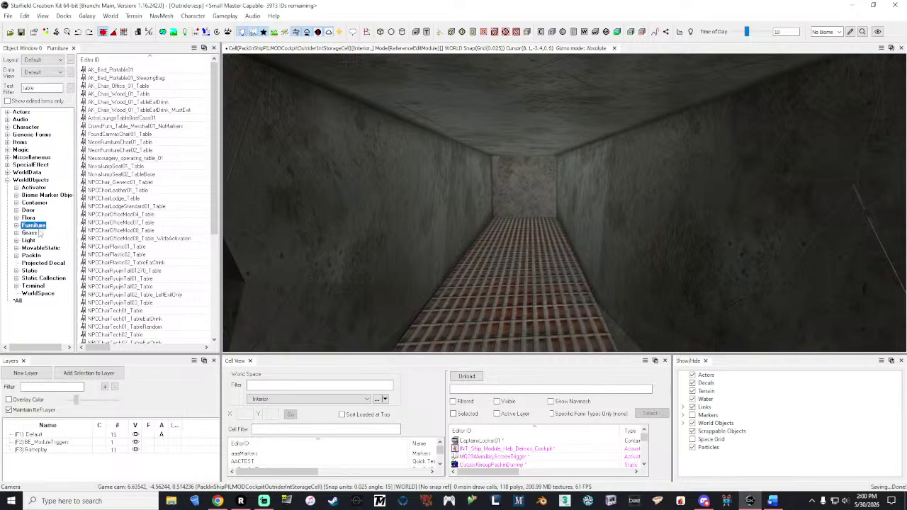
left_click(29, 270)
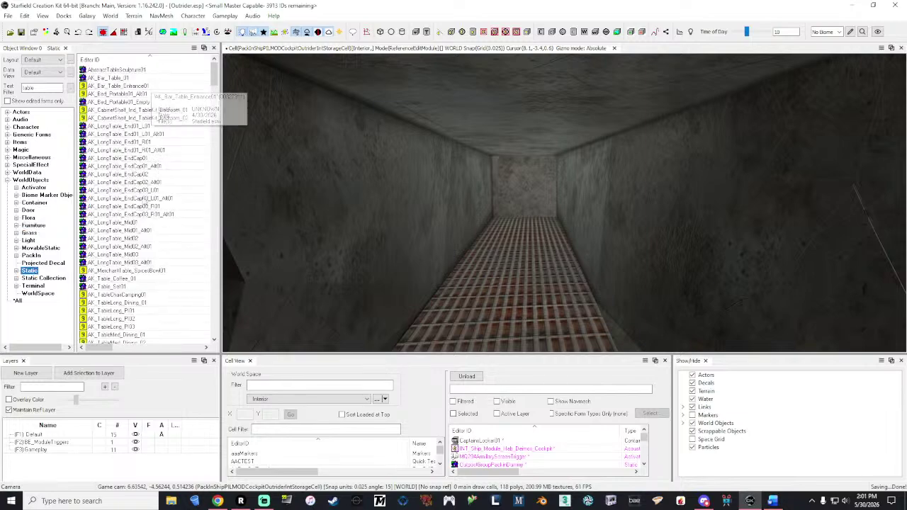
- Preview the AbstractTableSculpture01 and AK_Bar_Table_01 statics and close their properties without changes
left_click(121, 70)
double_click(121, 71)
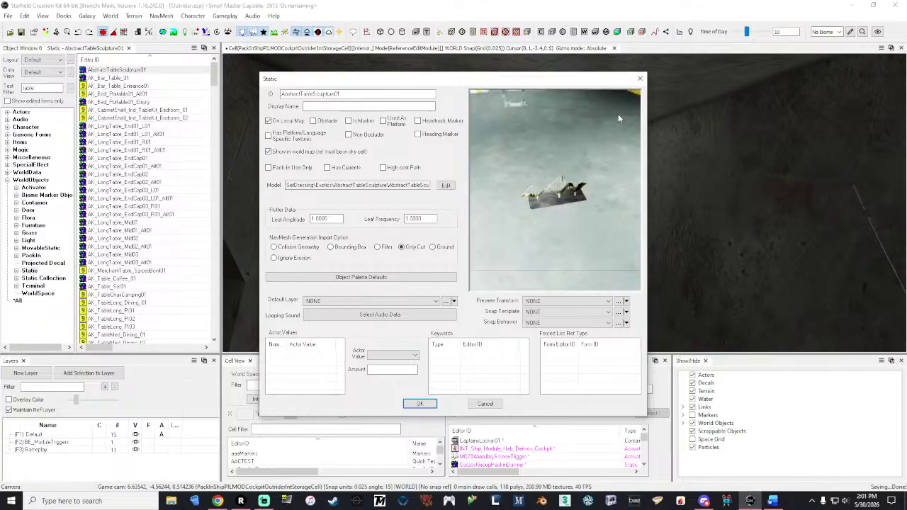
left_click(640, 78)
left_click(114, 78)
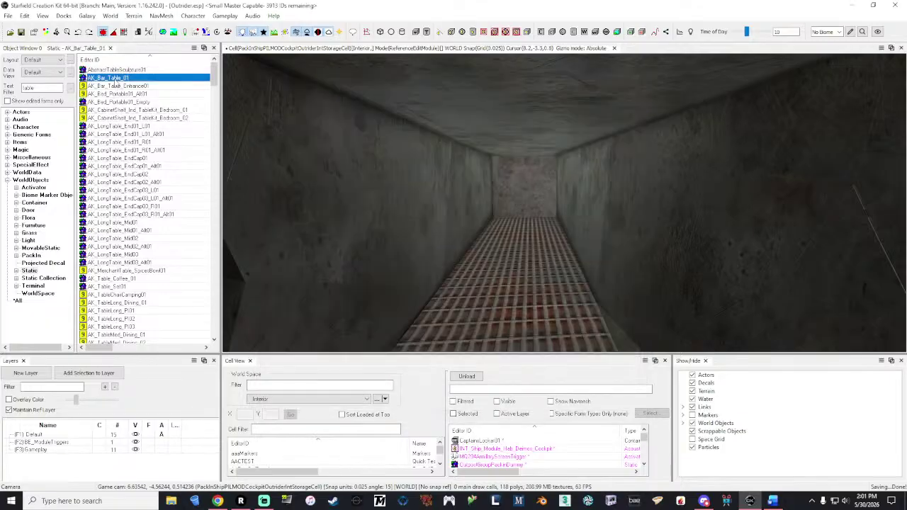
double_click(114, 78)
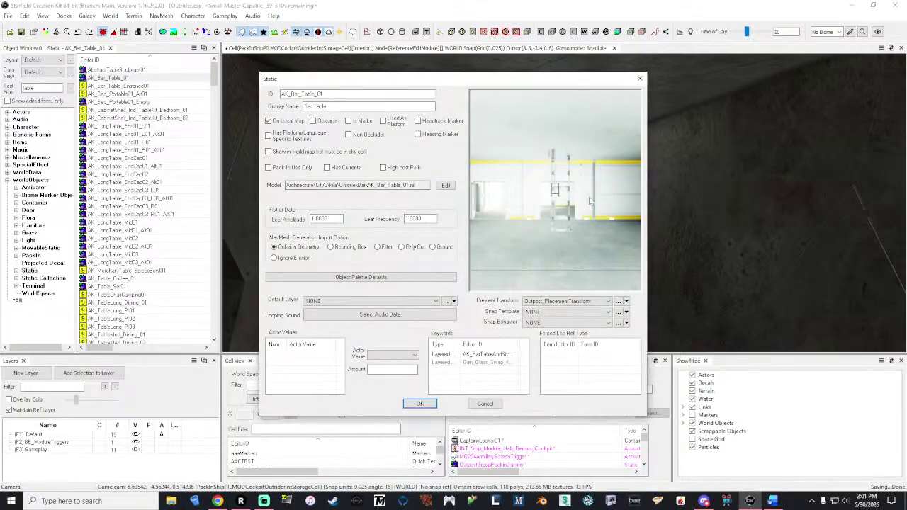
left_click(640, 78)
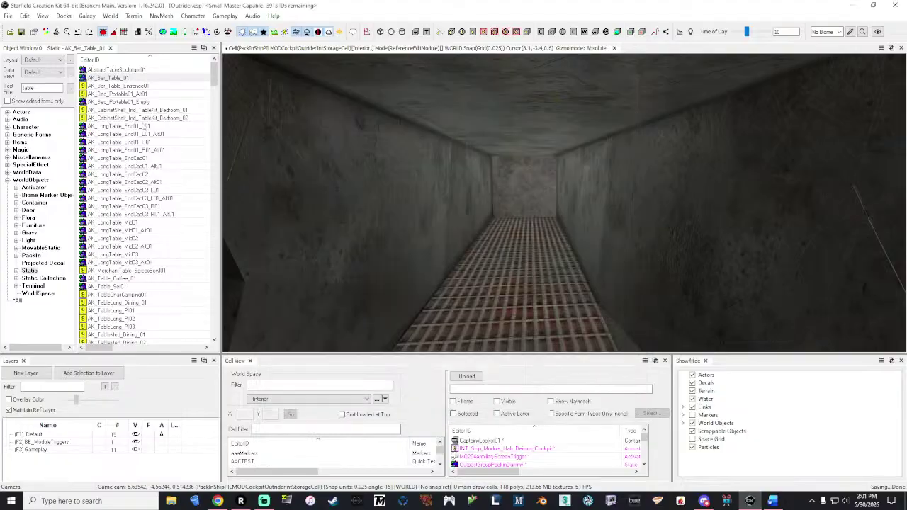
- Look further through the table statics and preview AutopsyTable01, closing its properties without changes
scroll(161, 205, "down", 4)
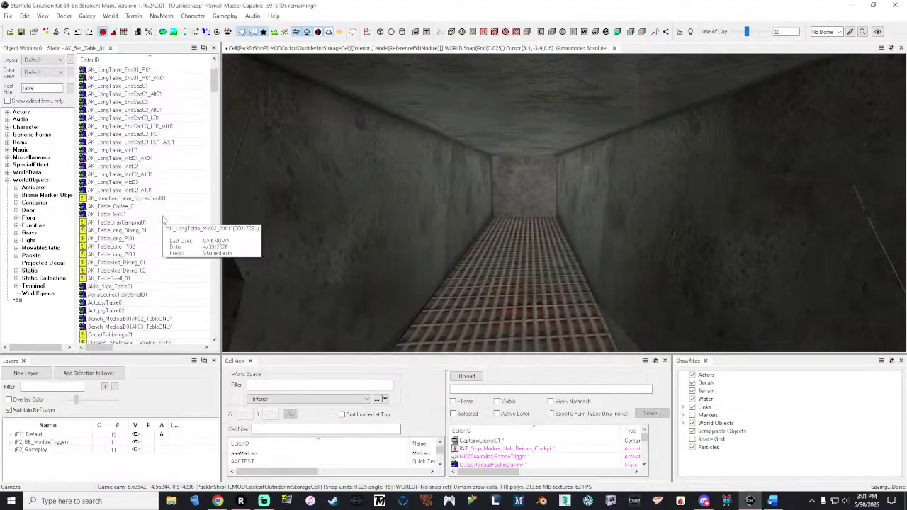
scroll(163, 220, "down", 2)
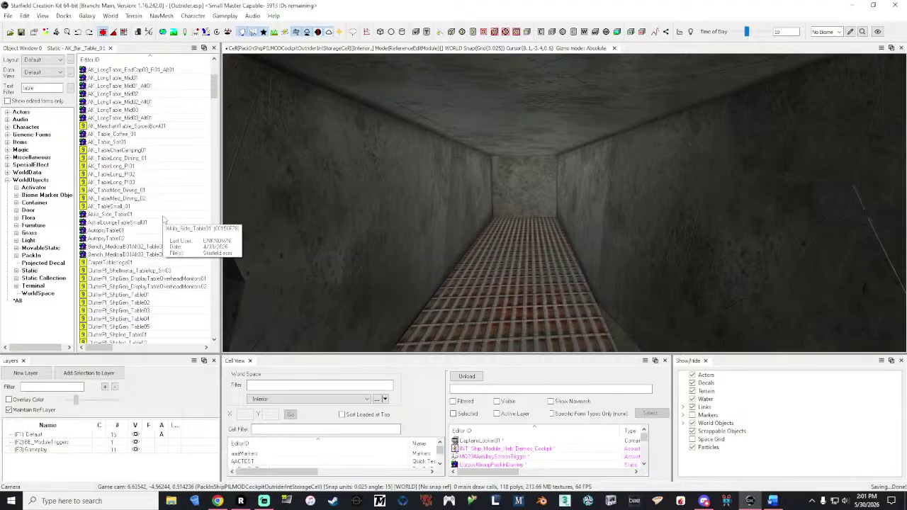
scroll(162, 218, "down", 1)
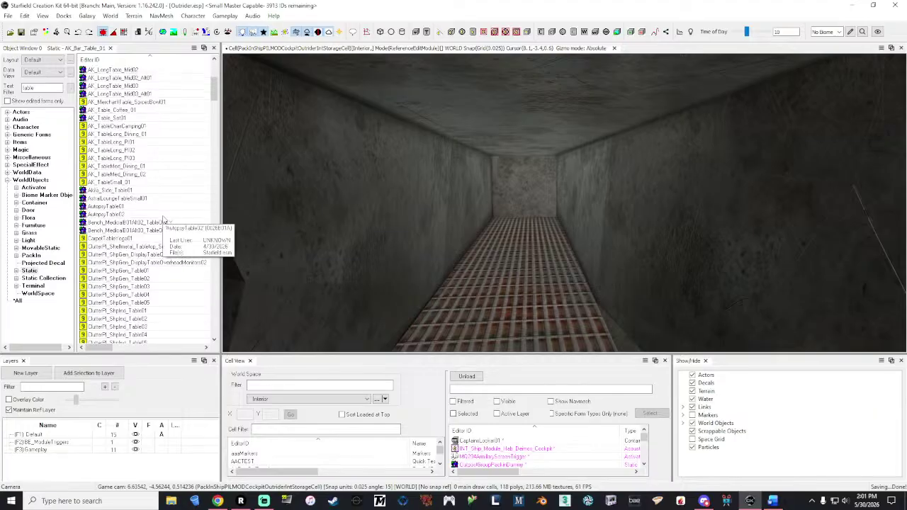
scroll(163, 218, "down", 1)
left_click(112, 182)
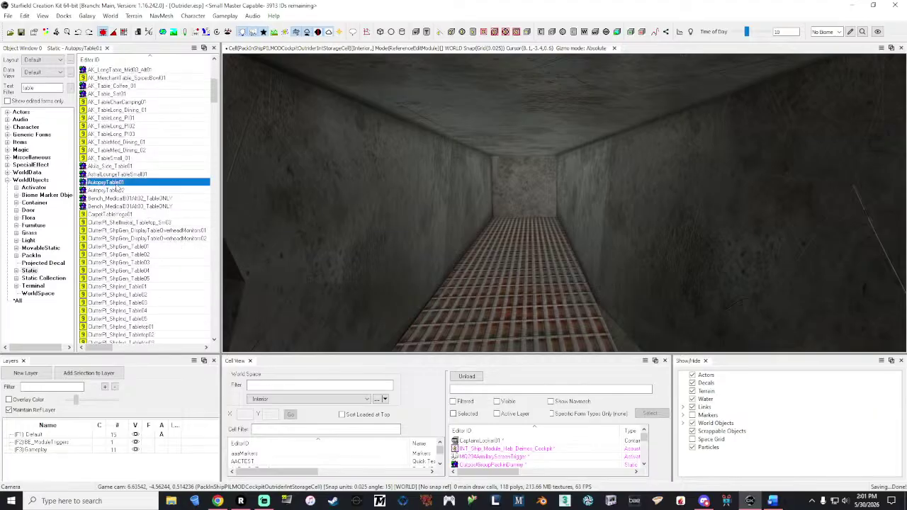
double_click(112, 182)
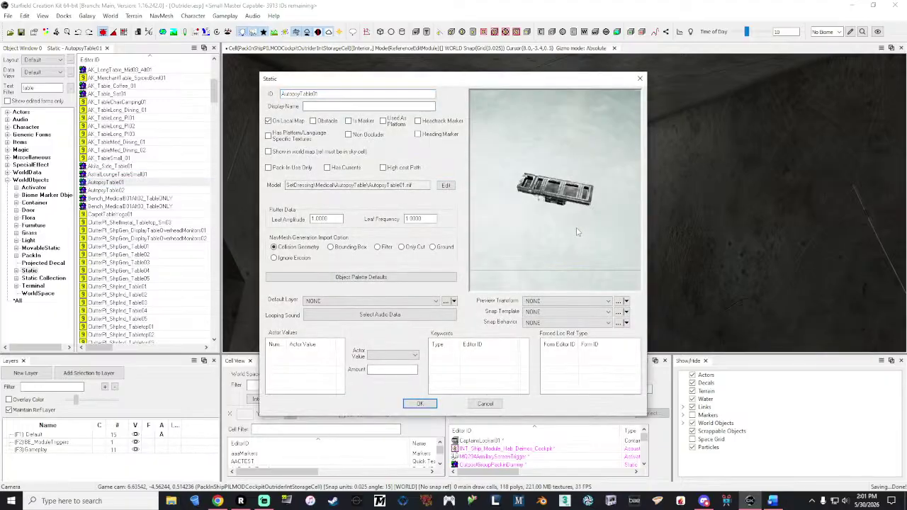
left_click(640, 79)
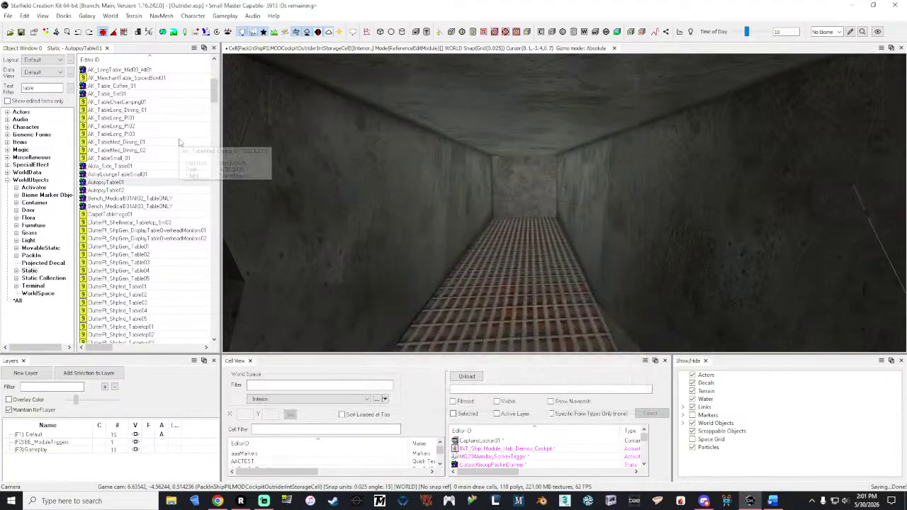
- Look further through the table statics and preview GenTable_A01, closing its properties without changes
scroll(177, 142, "down", 1)
scroll(176, 143, "down", 7)
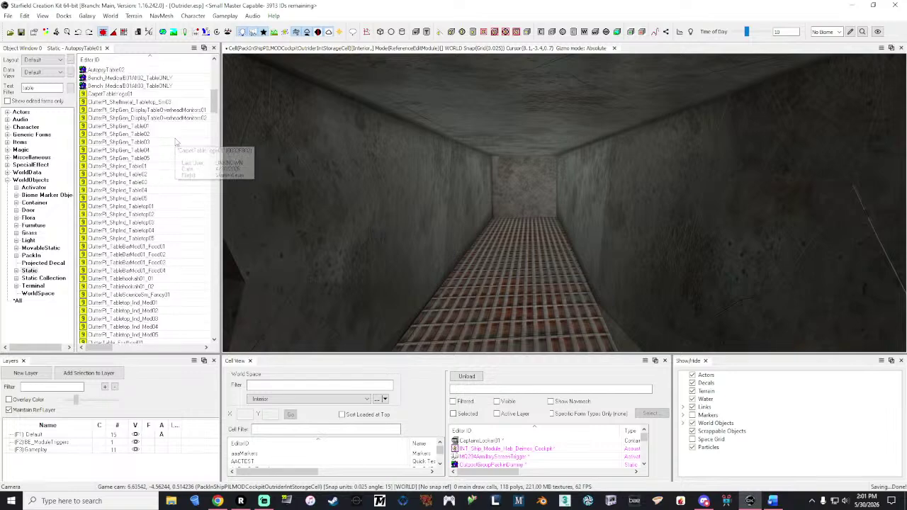
scroll(176, 142, "down", 8)
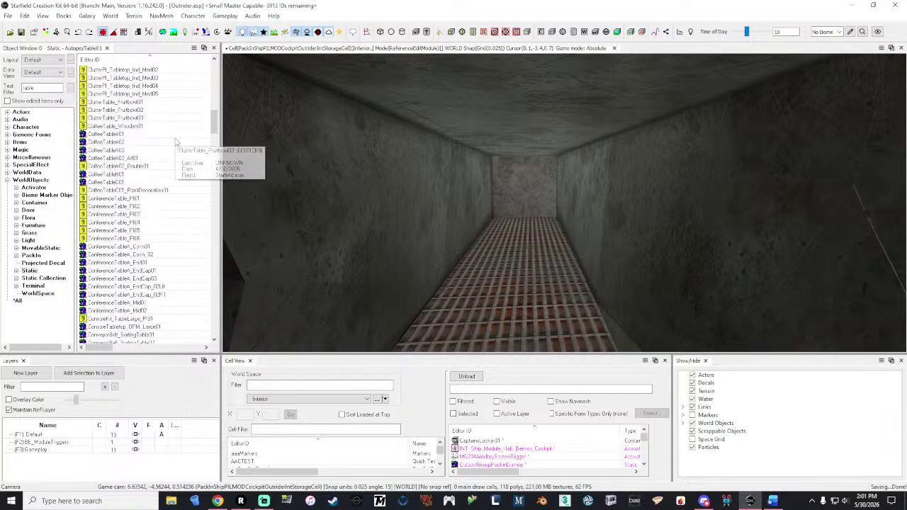
scroll(176, 143, "down", 3)
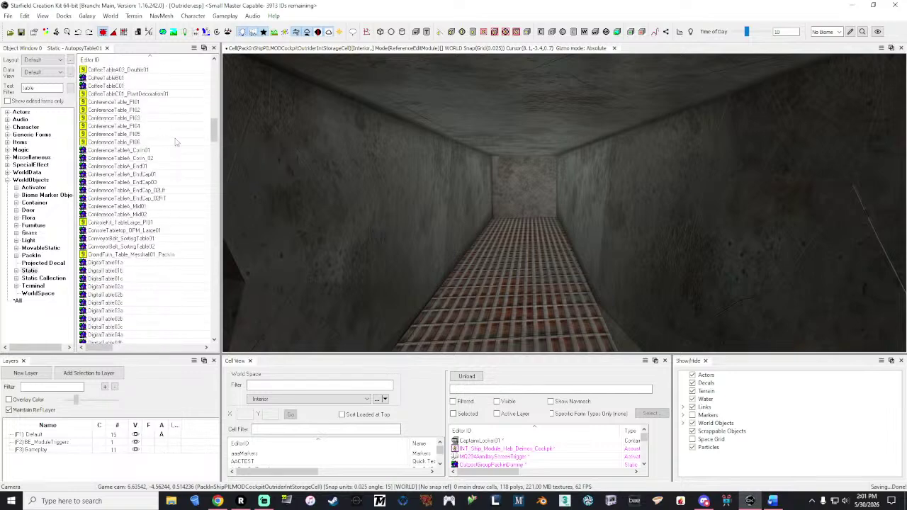
scroll(176, 142, "down", 6)
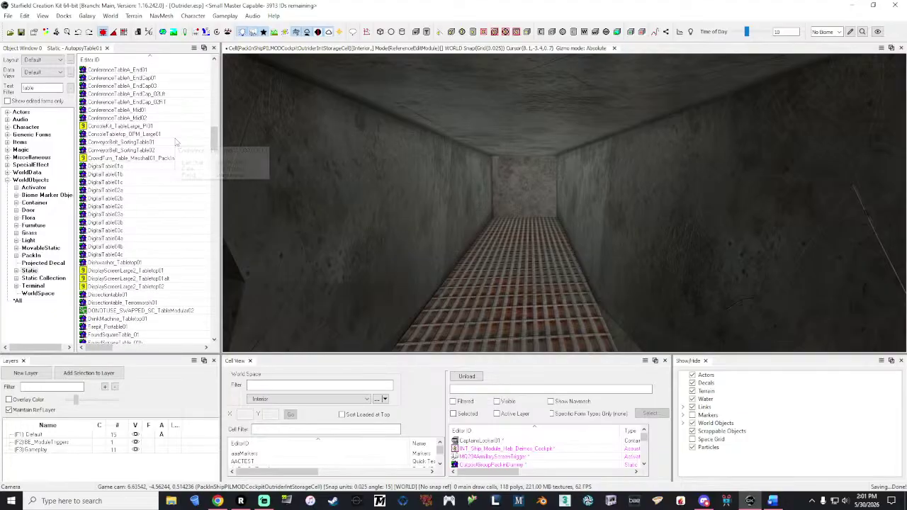
scroll(176, 143, "down", 4)
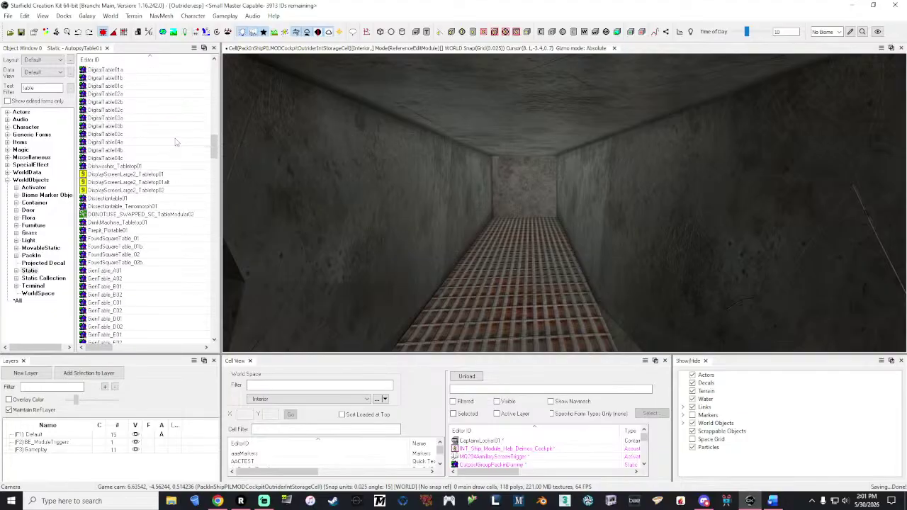
scroll(177, 143, "down", 2)
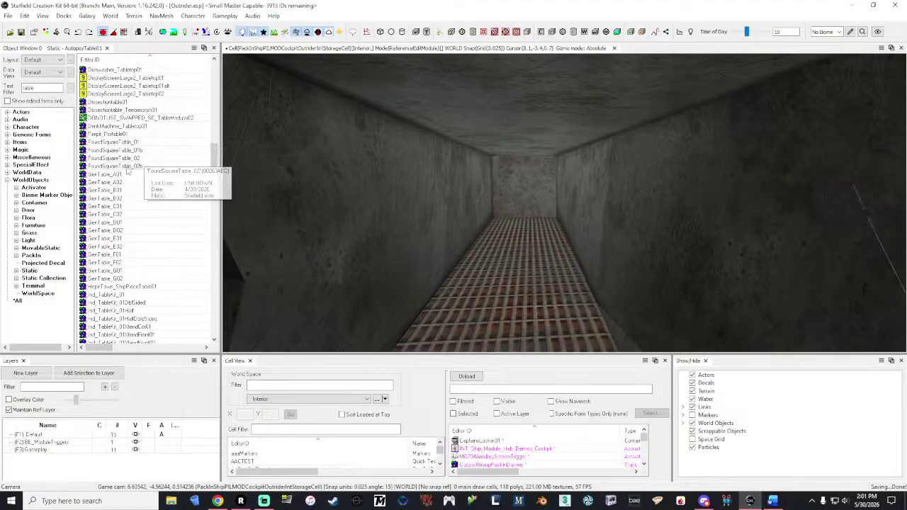
left_click(111, 175)
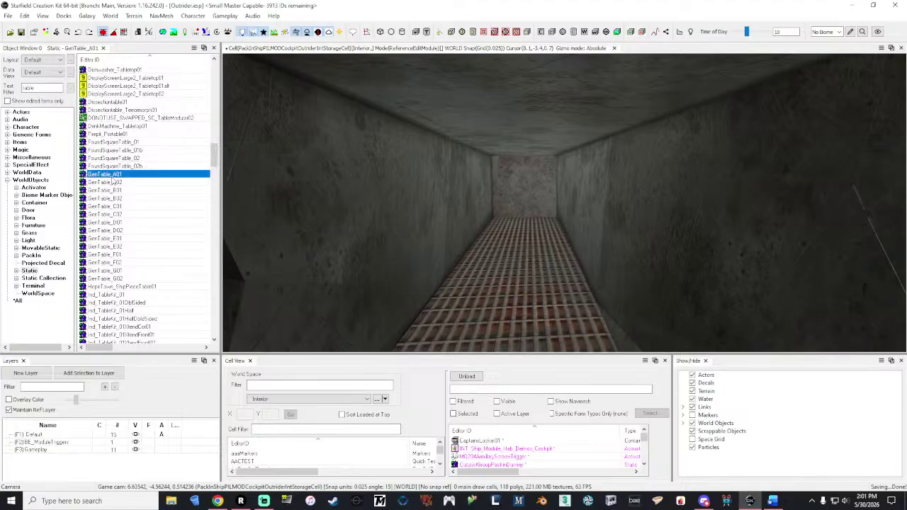
double_click(111, 175)
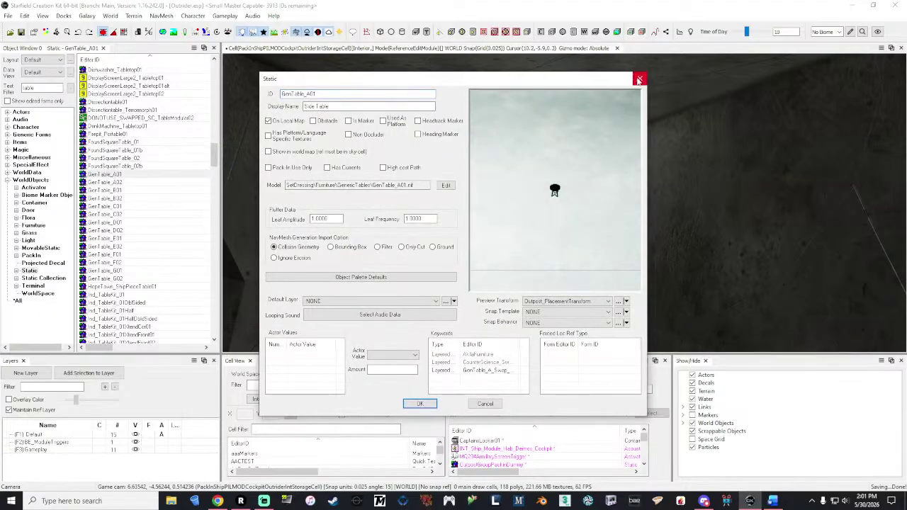
left_click(639, 79)
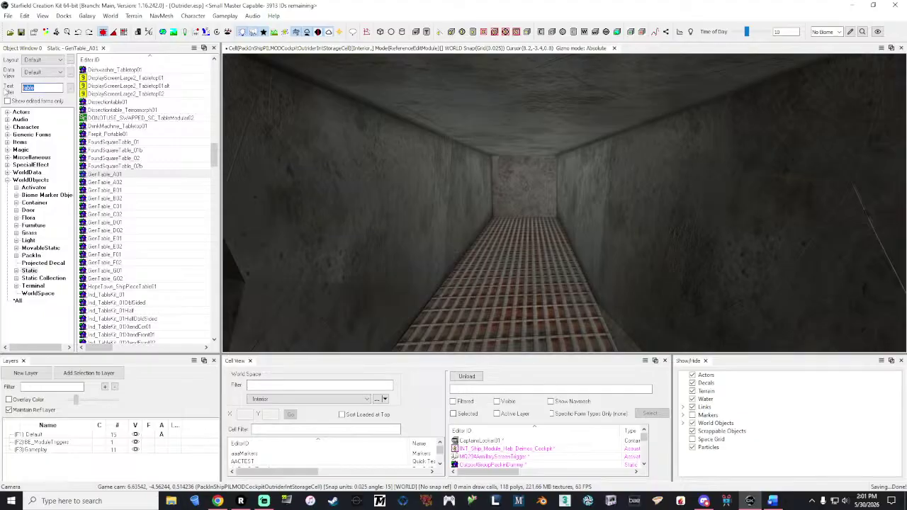
- Filter the Static world objects for desk and preview ExecutiveDesk01 from several angles, closing its properties without changes
type("4")
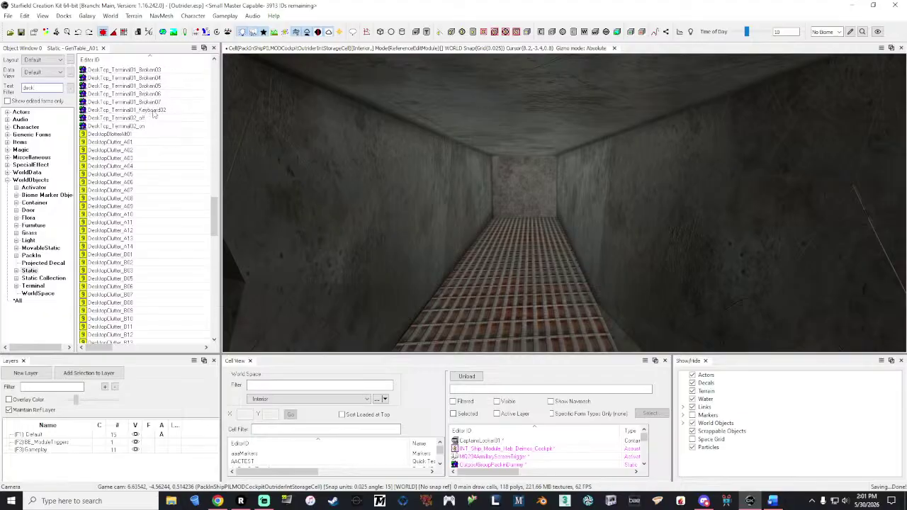
scroll(160, 111, "down", 5)
scroll(160, 111, "down", 12)
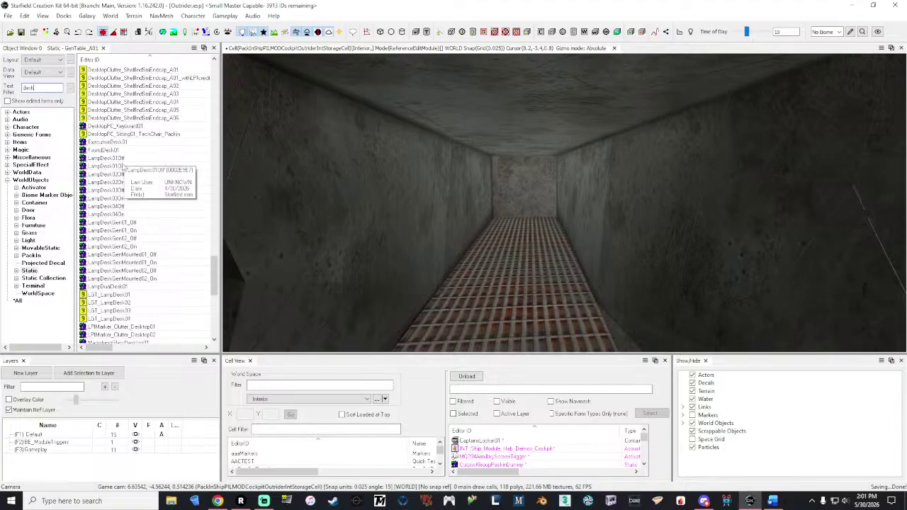
left_click(110, 143)
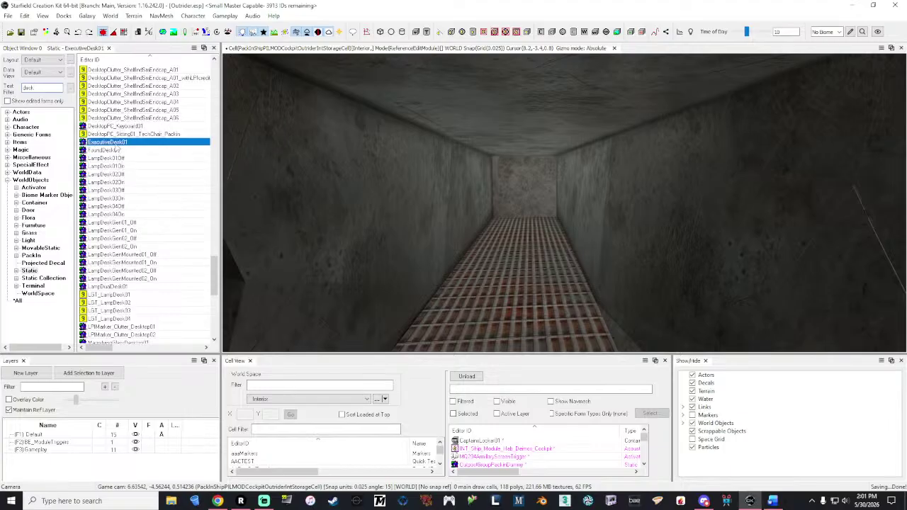
double_click(108, 143)
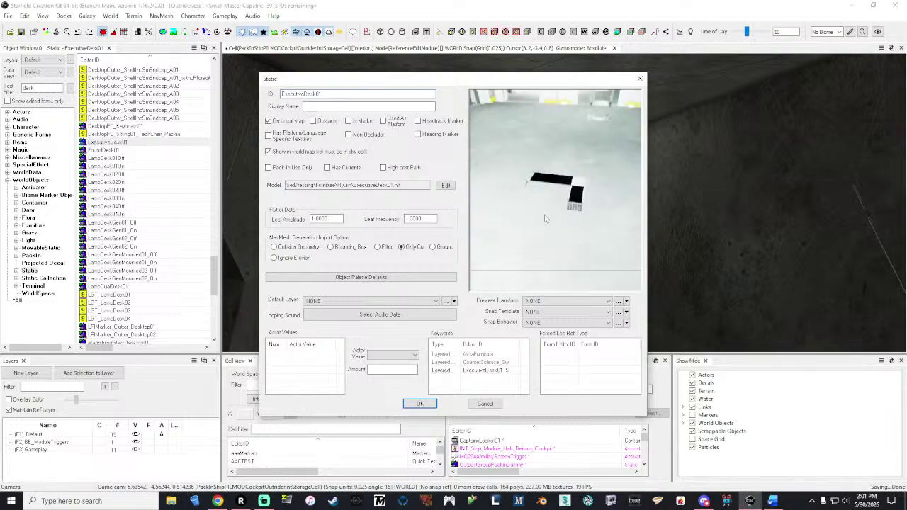
middle_click_drag(538, 235, 582, 196)
left_click_drag(582, 196, 548, 181)
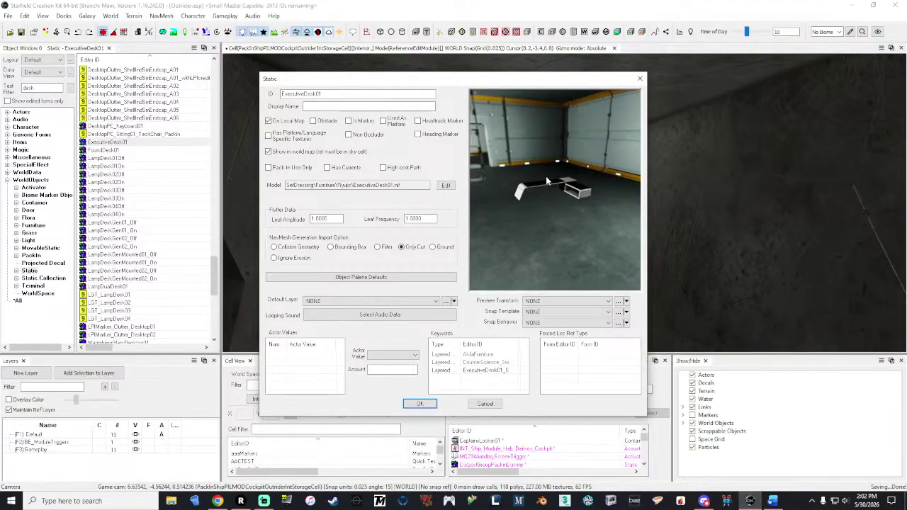
left_click(639, 78)
- Preview the FoundDesk01 static from another angle and close its properties without changes
left_click(114, 151)
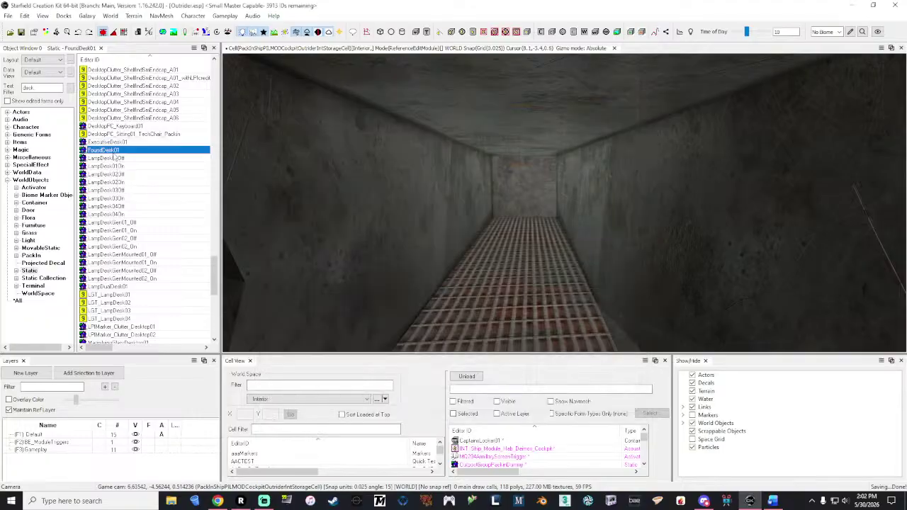
double_click(114, 152)
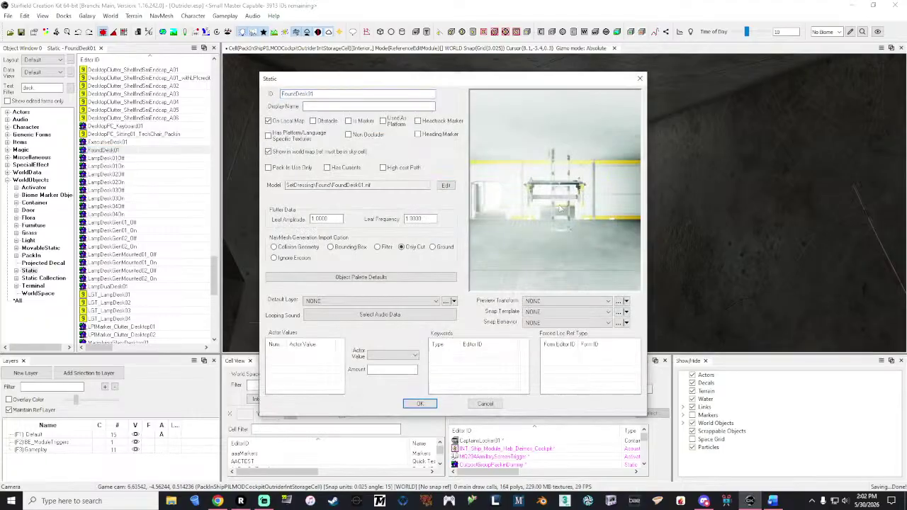
left_click_drag(569, 219, 608, 189)
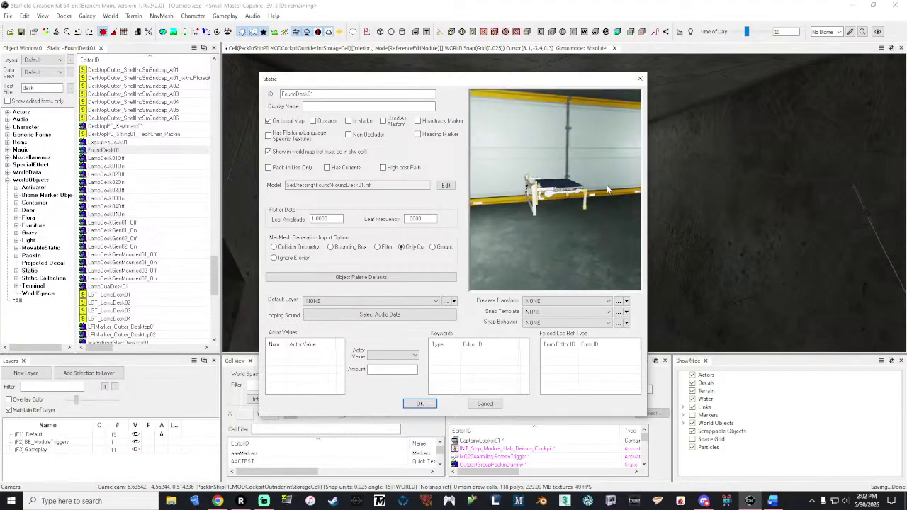
left_click(640, 78)
- Place FoundDesk01 on the grated corridor floor and inspect it up close and from a distance
left_click_drag(105, 150, 518, 306)
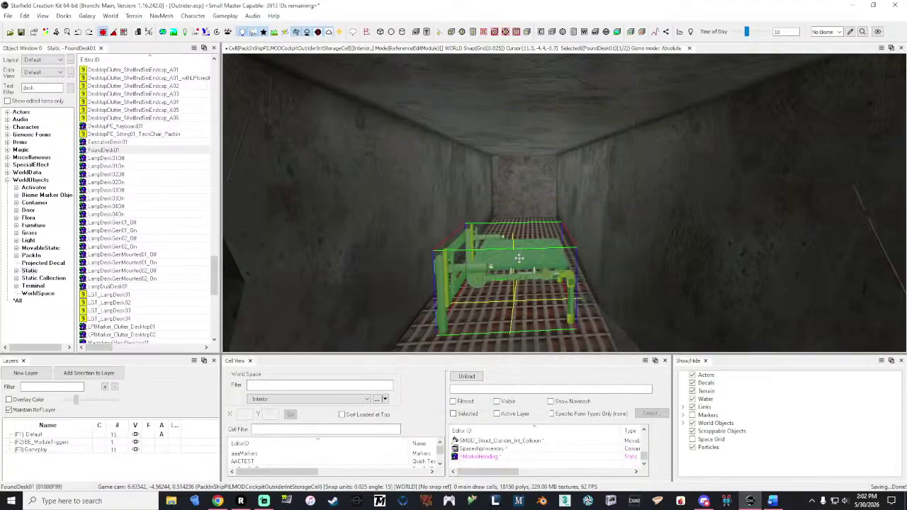
key("w")
right_click_drag(518, 258, 467, 305)
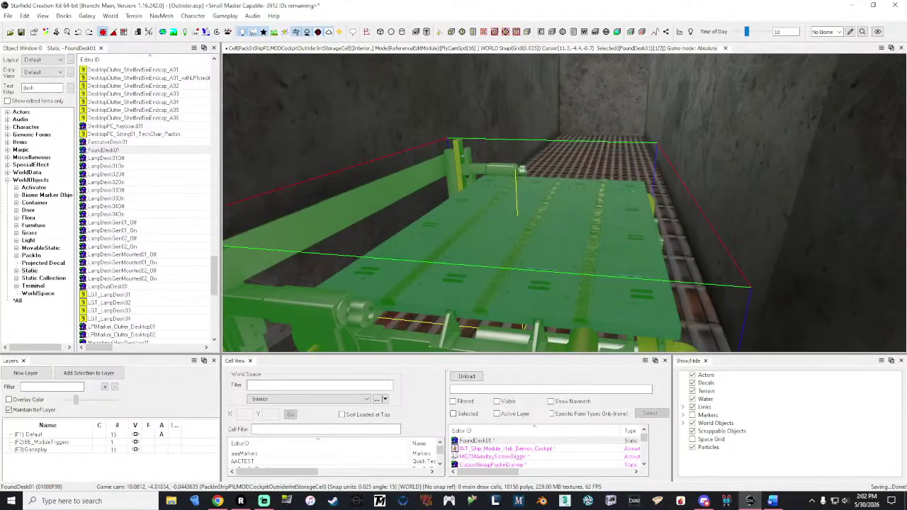
key("s")
right_click_drag(468, 305, 541, 224)
key("s")
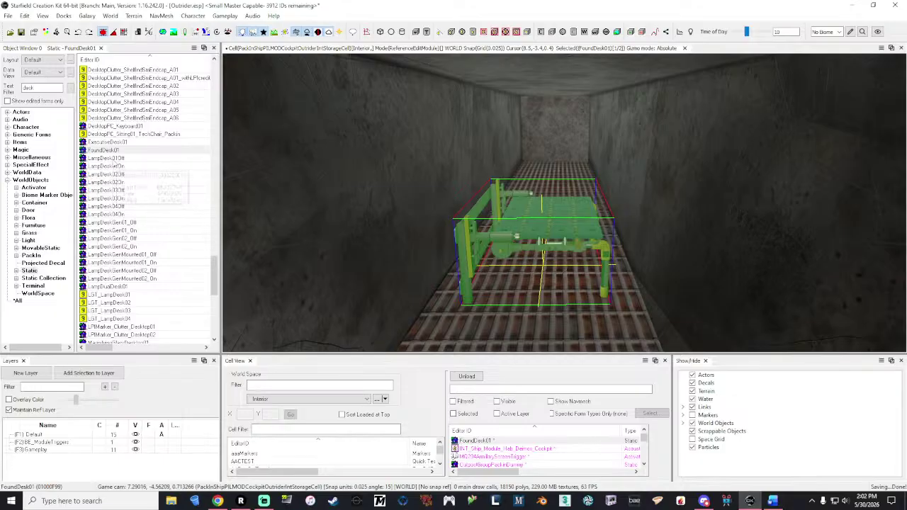
- Preview the LampDesk01Off static and close its properties without changes
left_click(110, 158)
double_click(110, 157)
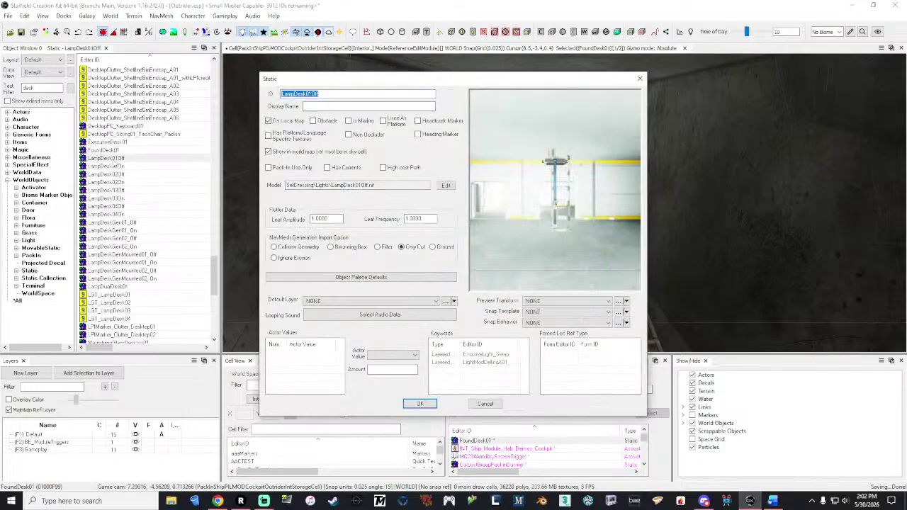
left_click(641, 78)
- Look further through the desk statics and preview NASA_MissionControlDesk01 from another angle, closing its properties without changes
scroll(165, 213, "down", 6)
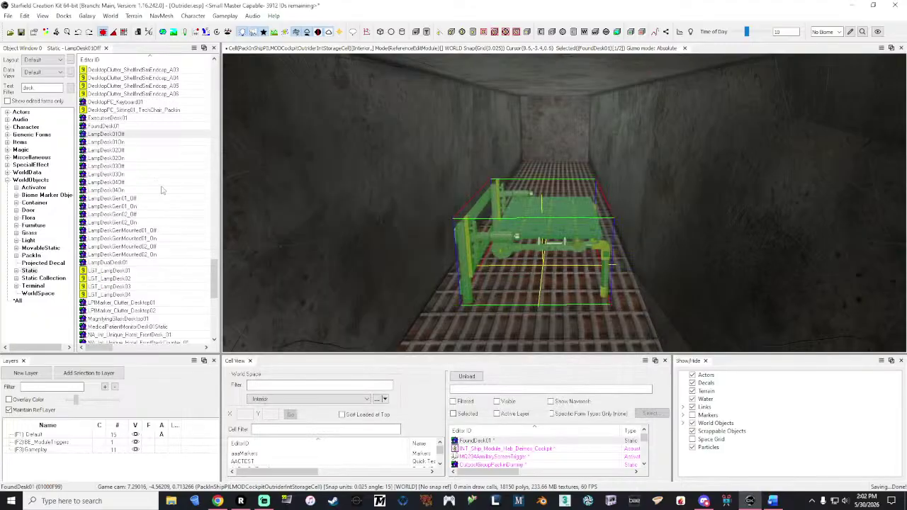
scroll(168, 164, "down", 1)
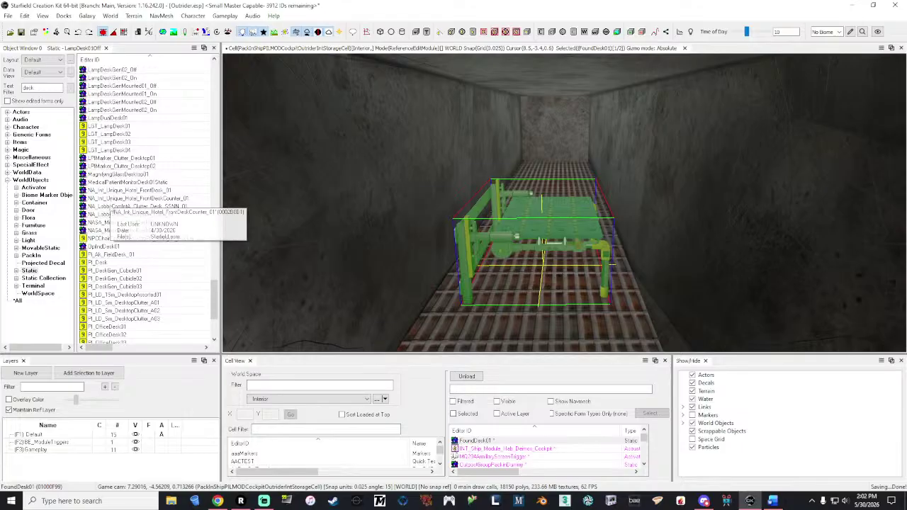
scroll(173, 265, "down", 1)
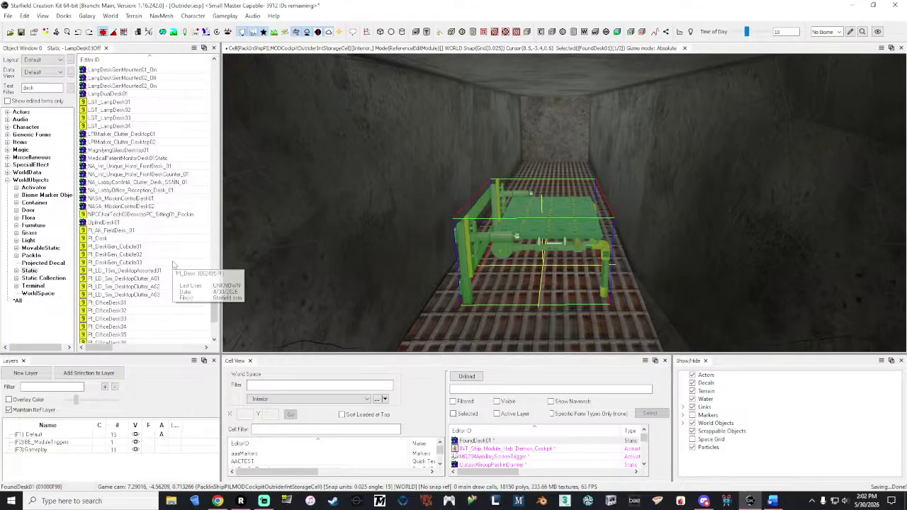
scroll(172, 265, "down", 1)
left_click(136, 175)
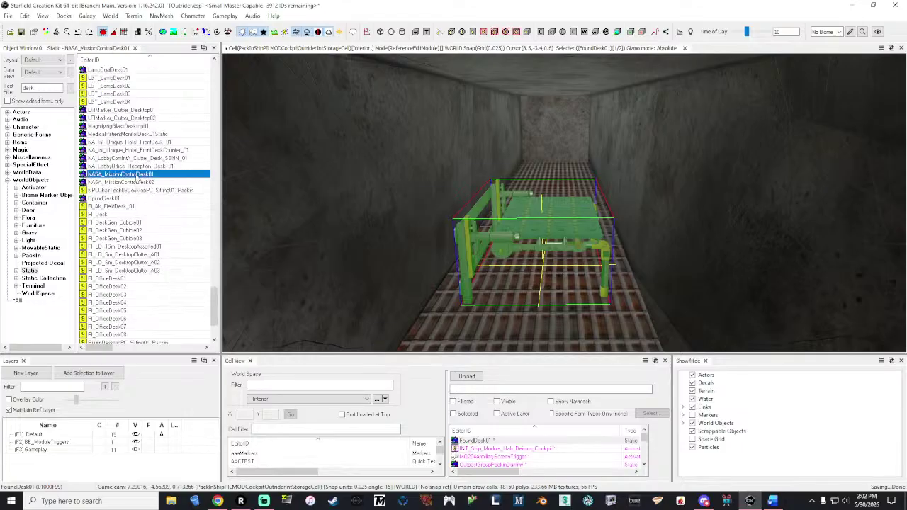
double_click(136, 177)
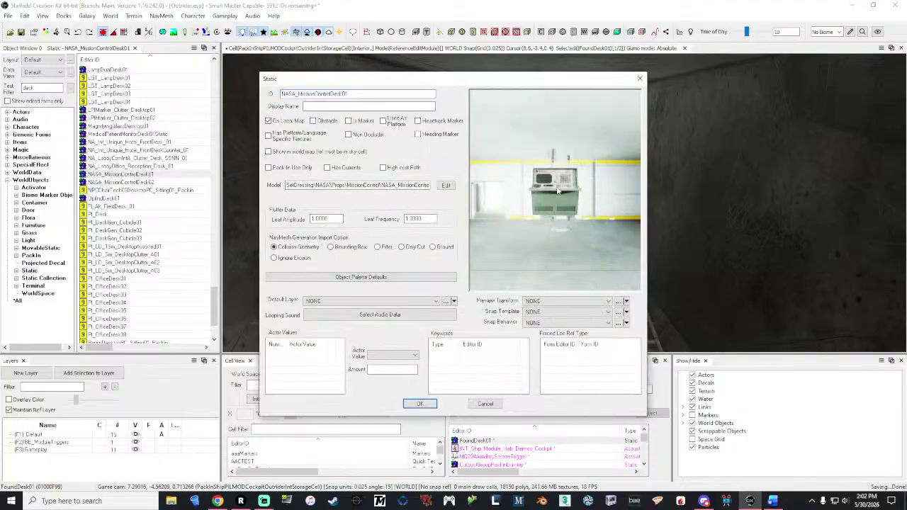
left_click_drag(584, 171, 600, 206)
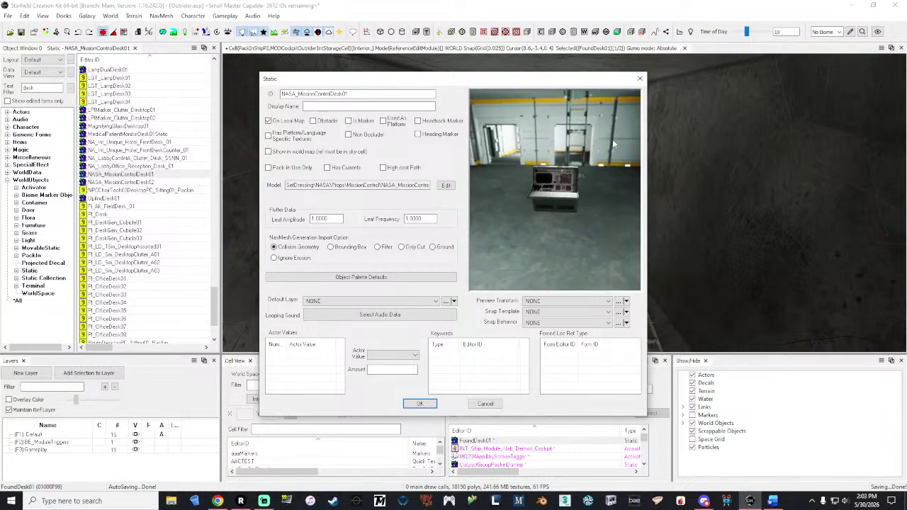
left_click(639, 78)
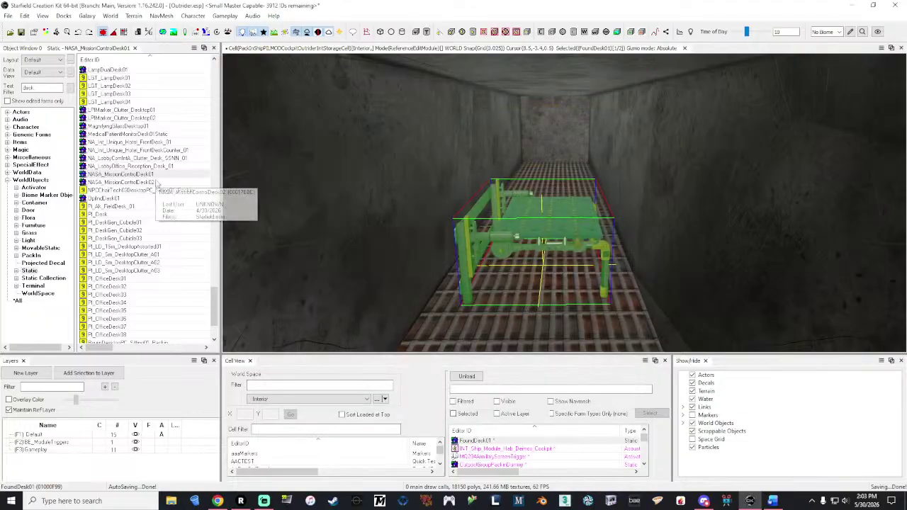
- Preview NASA_MissionControlDesk02, recheck NASA_MissionControlDesk01 without changes, and continue down the desk statics to the ShipDesk entries
left_click(121, 182)
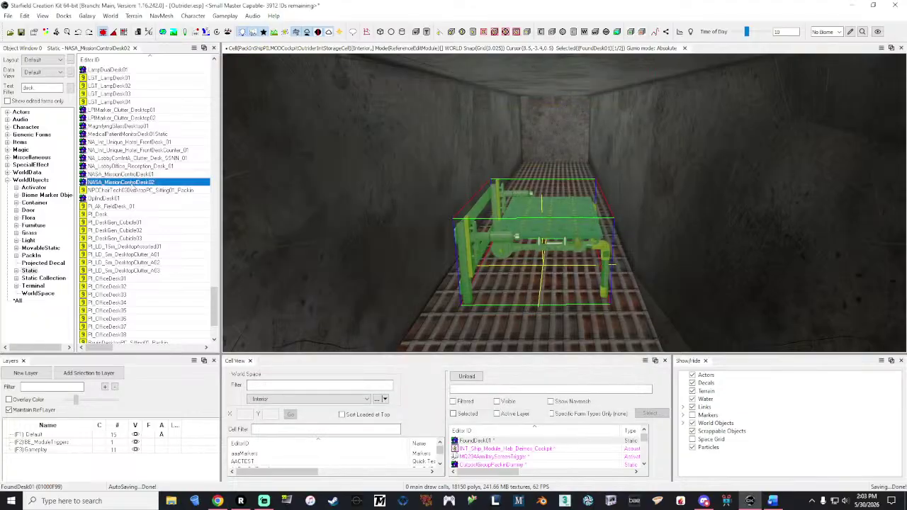
double_click(134, 185)
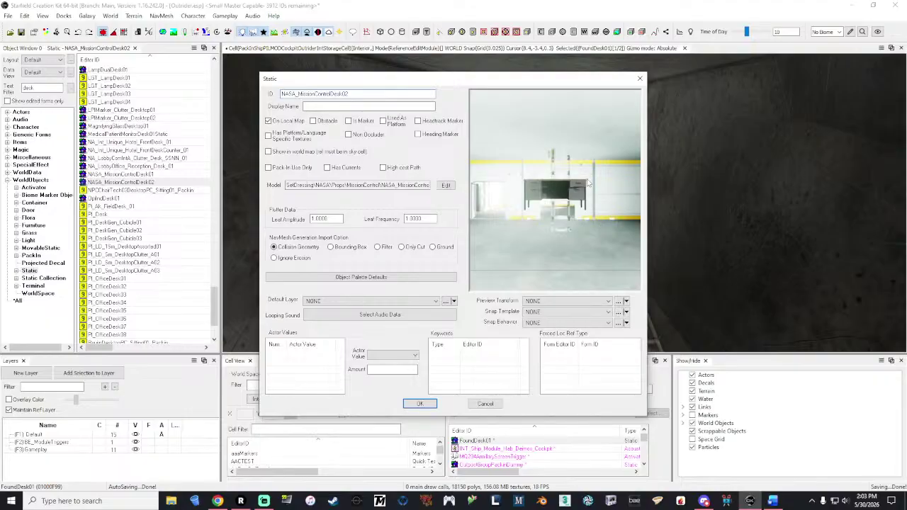
left_click(639, 79)
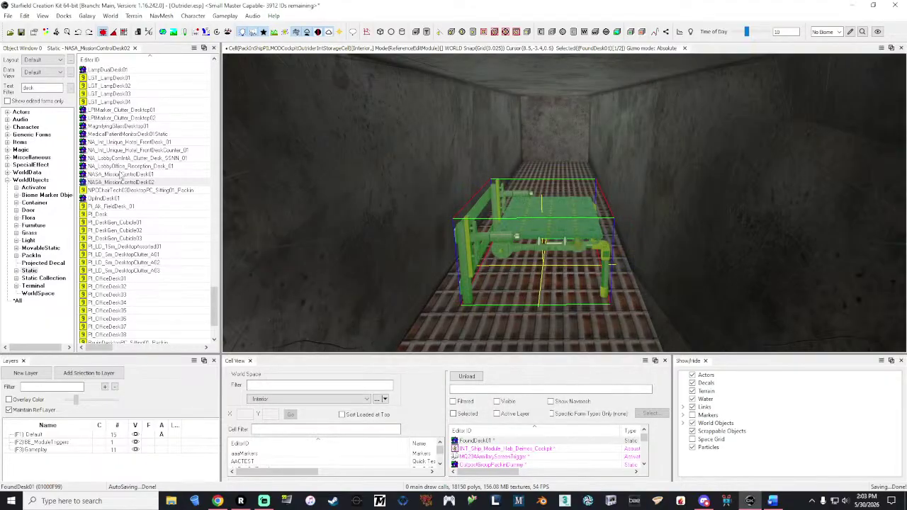
left_click(123, 175)
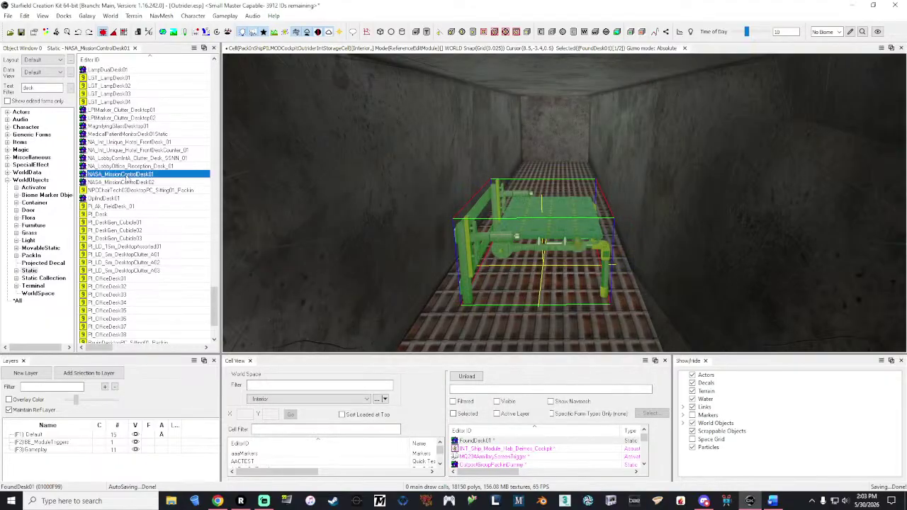
double_click(125, 177)
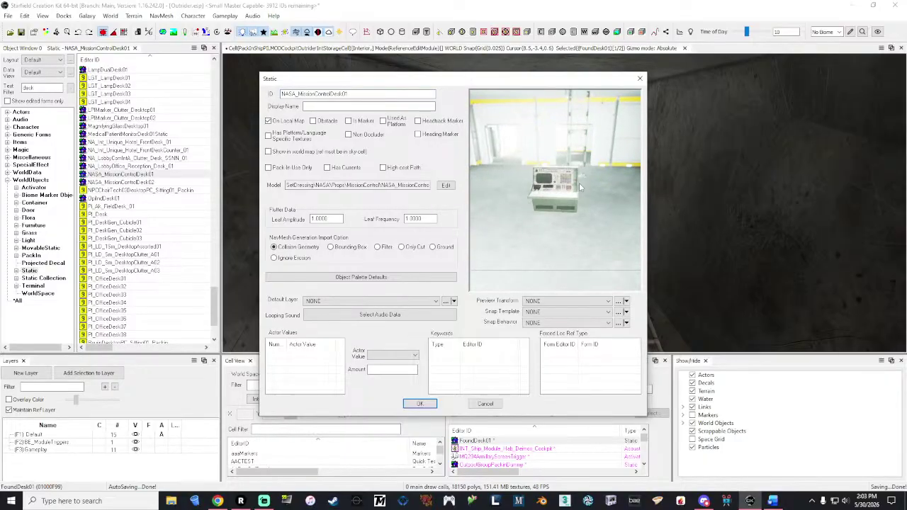
left_click(639, 79)
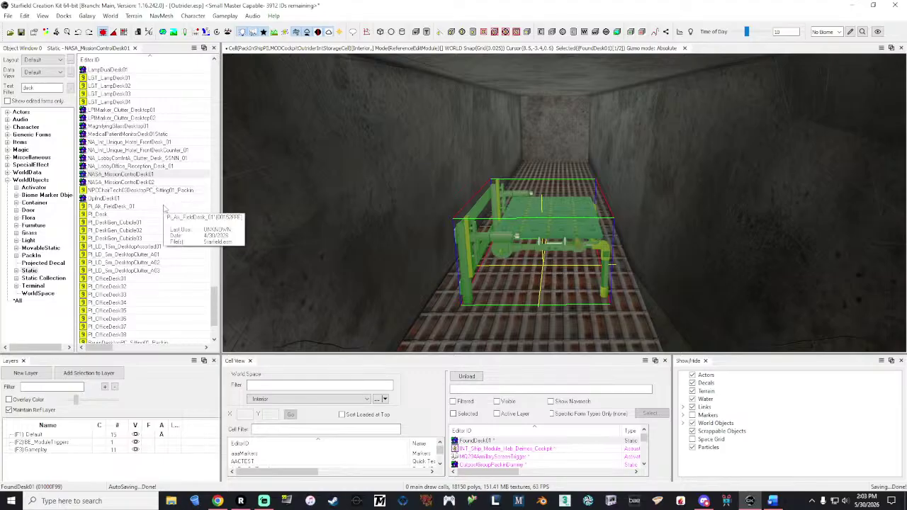
scroll(162, 209, "down", 3)
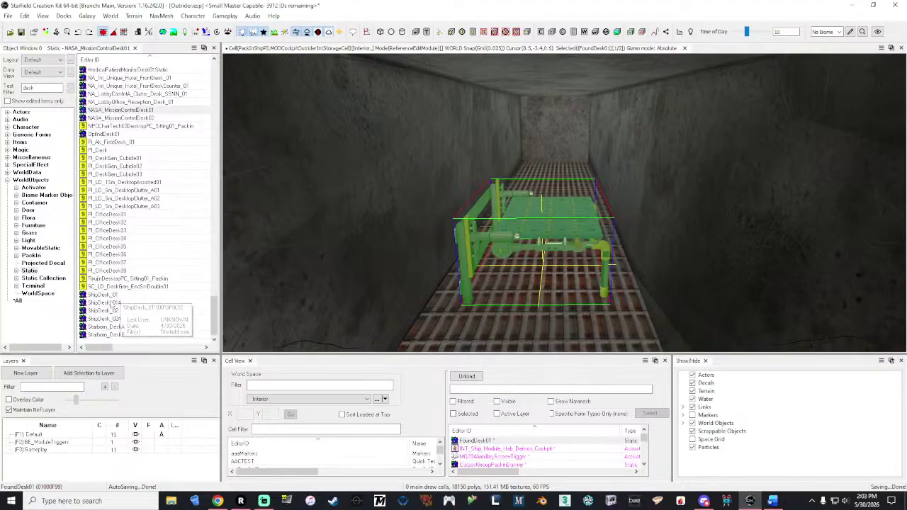
- Preview the ShipDesk_01 and ShipDesk_01A statics, closing each one's properties without changes
left_click(111, 297)
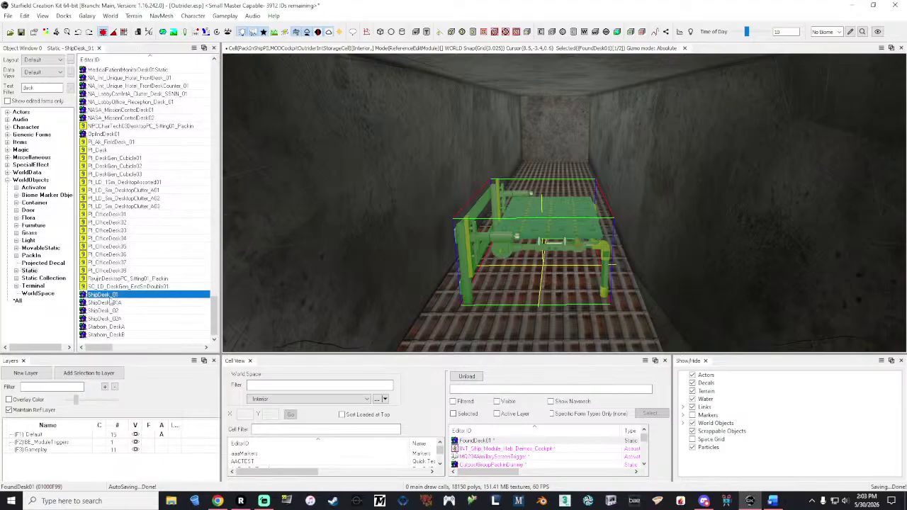
double_click(110, 298)
left_click(597, 128)
left_click_drag(597, 128, 578, 159)
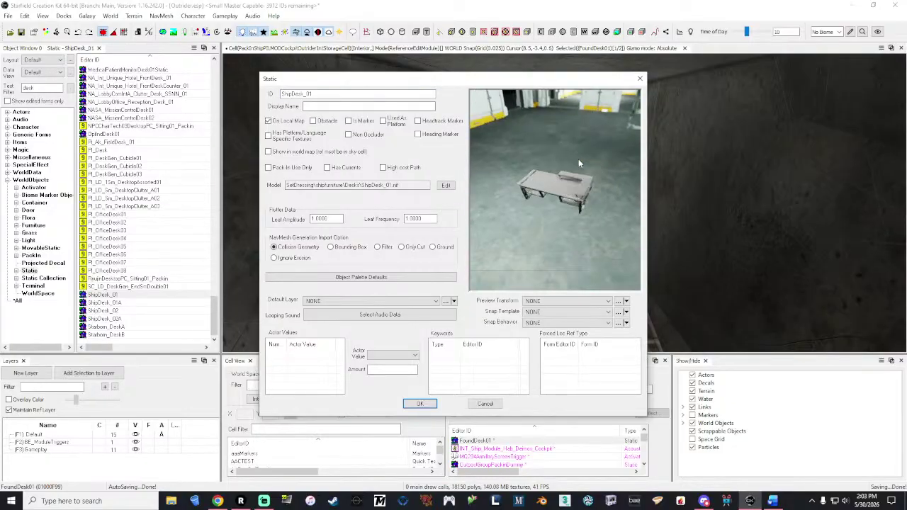
left_click(640, 79)
left_click(114, 303)
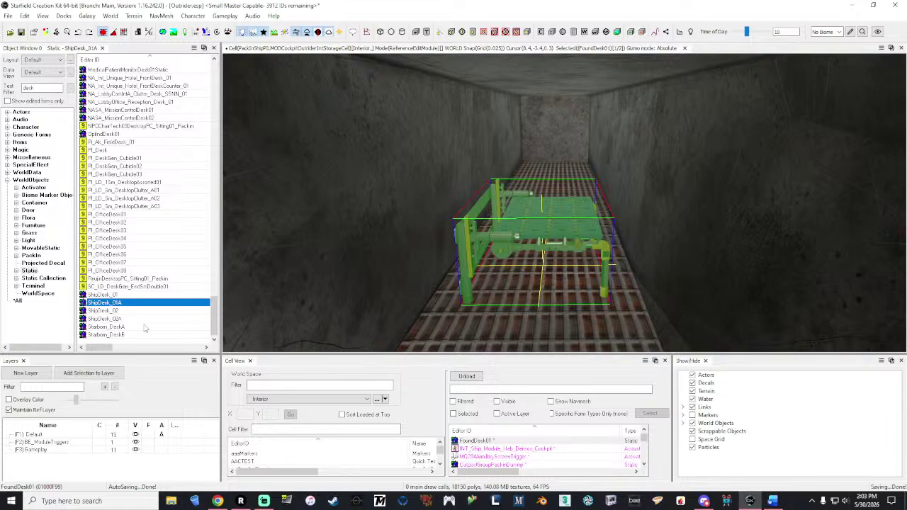
double_click(114, 302)
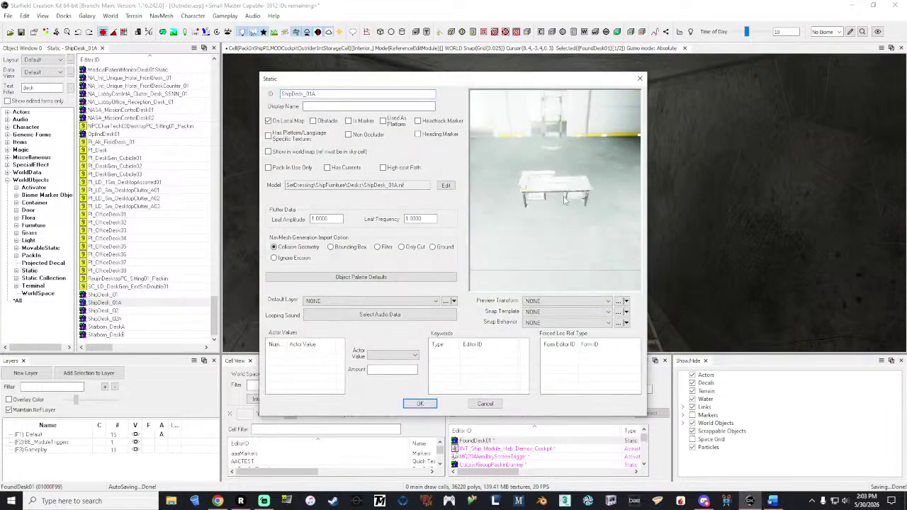
left_click(640, 79)
- Preview the ShipDesk_02 and ShipDesk_02A statics, closing each one's properties without changes
left_click(110, 311)
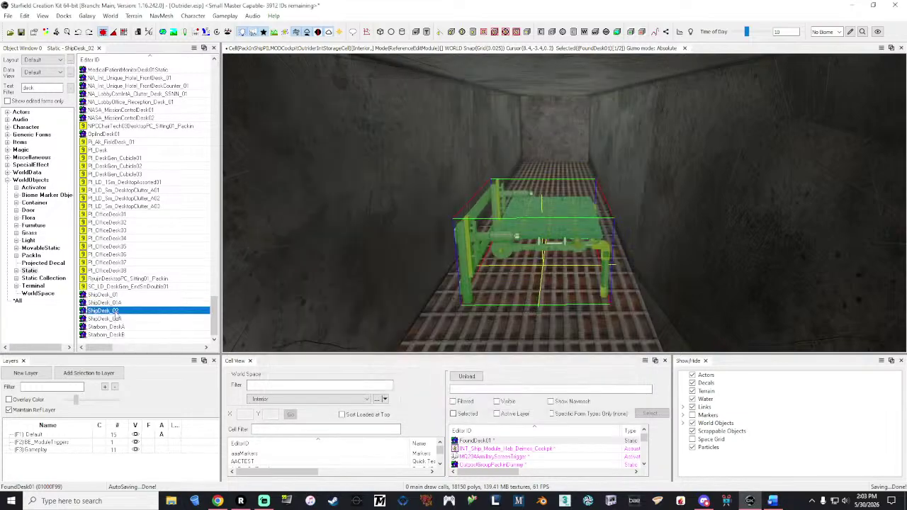
double_click(106, 311)
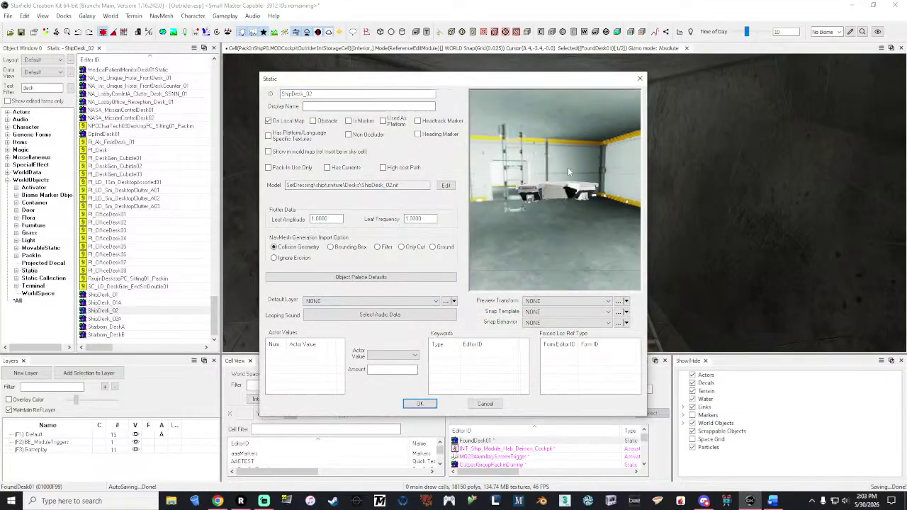
left_click(640, 79)
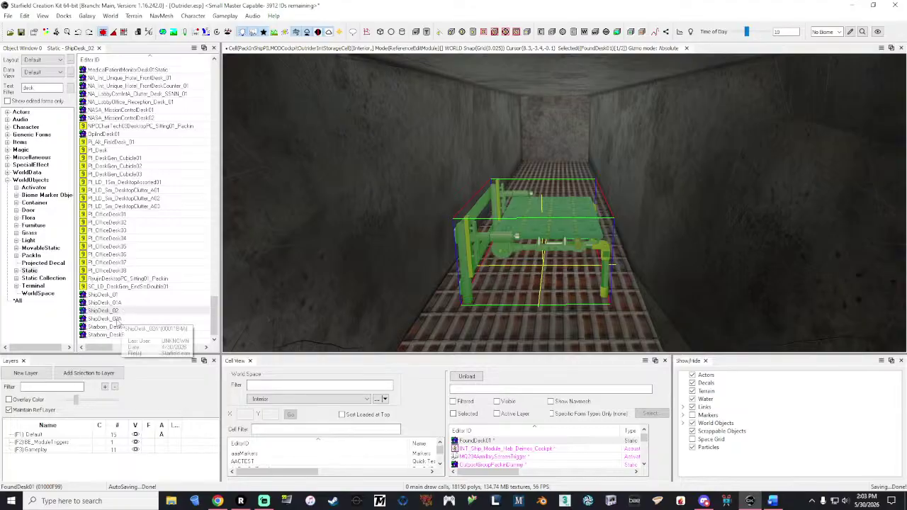
left_click(115, 319)
double_click(114, 321)
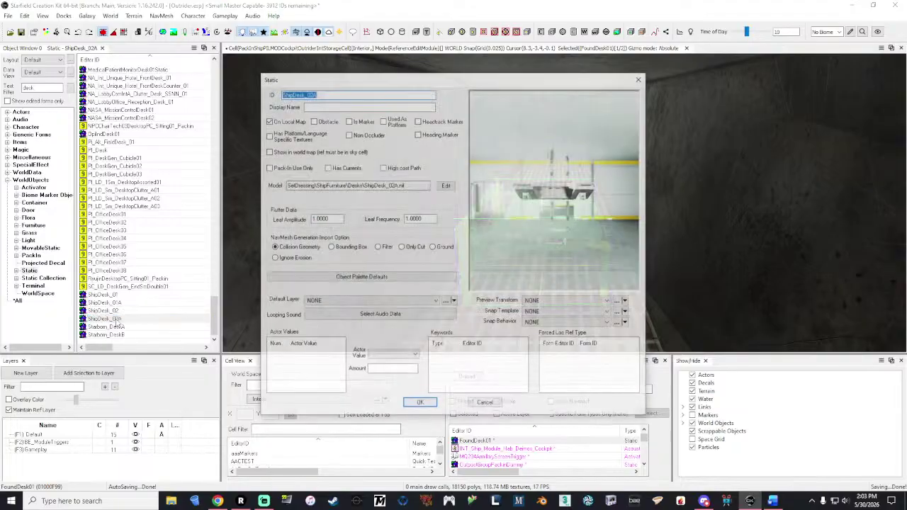
left_click(639, 78)
- Preview the Starborn_DeskA static and close its properties without changes
left_click(110, 327)
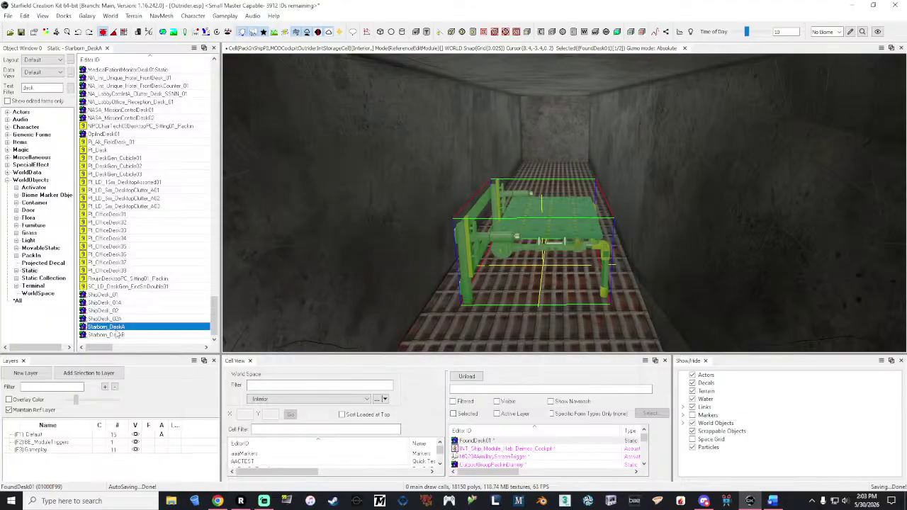
double_click(109, 327)
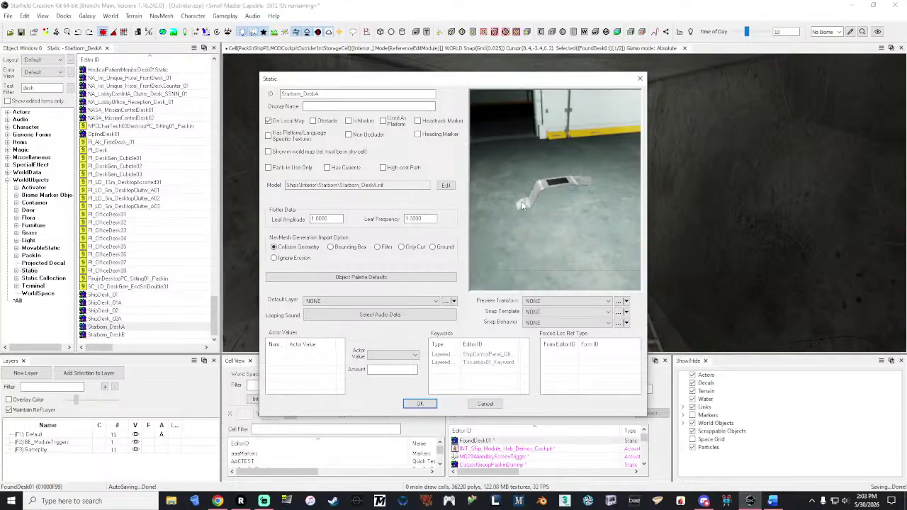
left_click(639, 80)
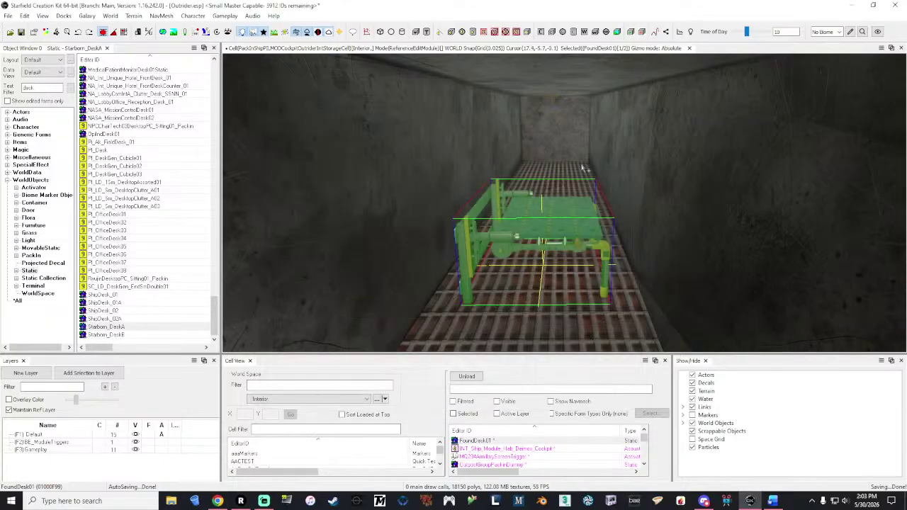
- Set the Z rotation of the placed FoundDesk01 reference to 90 degrees
right_click(547, 228)
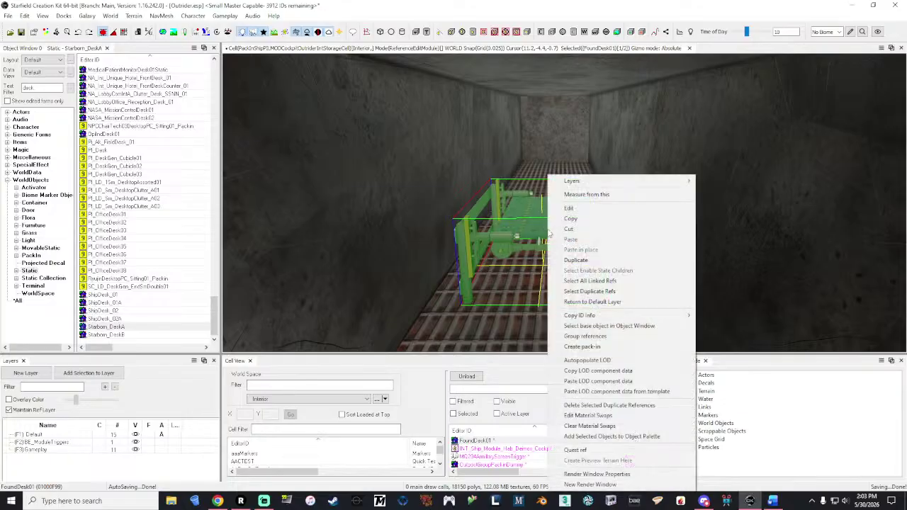
left_click(558, 207)
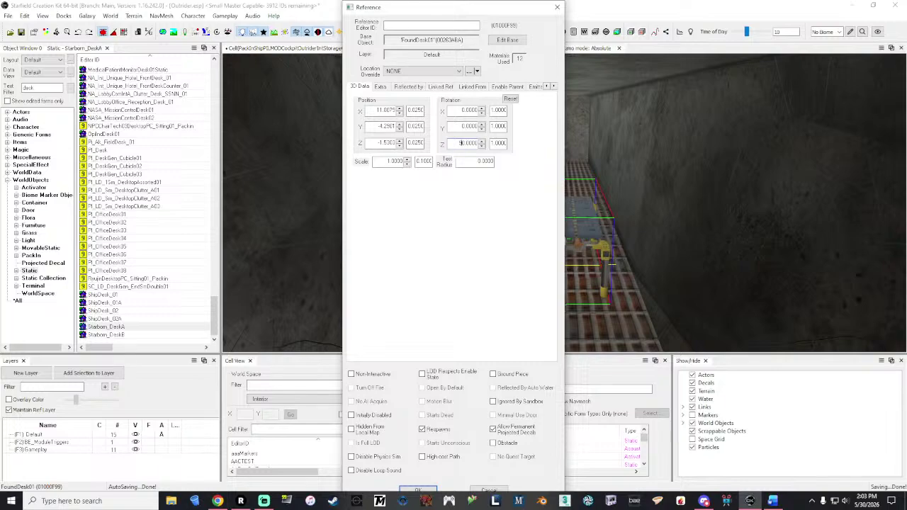
type("0")
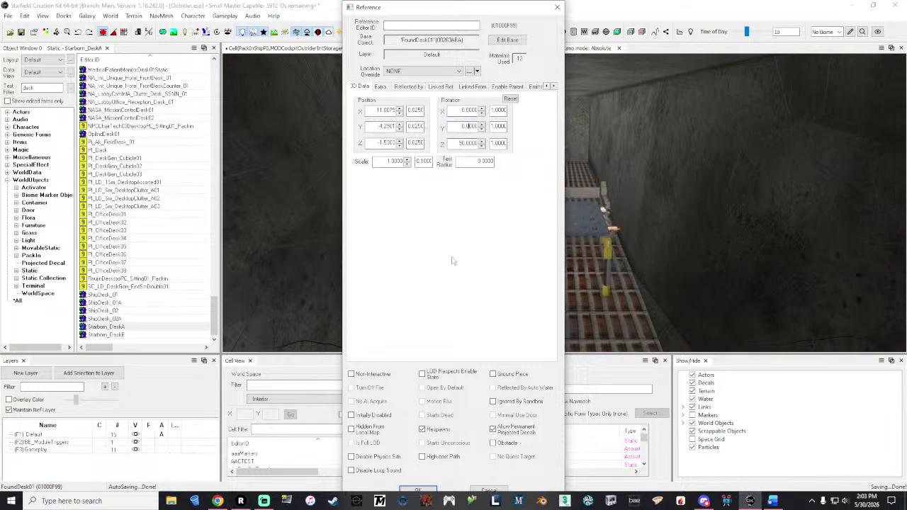
left_click(418, 490)
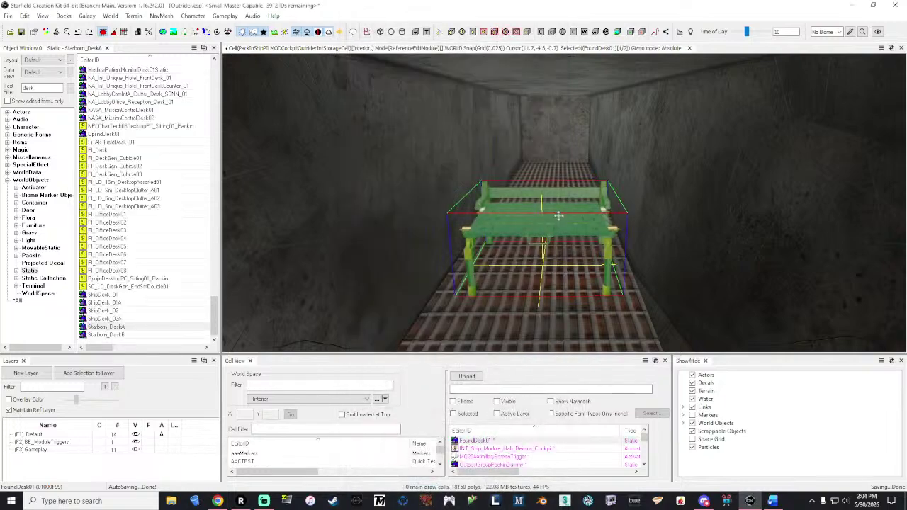
- Move FoundDesk01 down the grated corridor to its far end, in front of the end wall
key("e")
middle_click_drag(558, 216, 562, 223, "shift")
left_click_drag(556, 237, 617, 147)
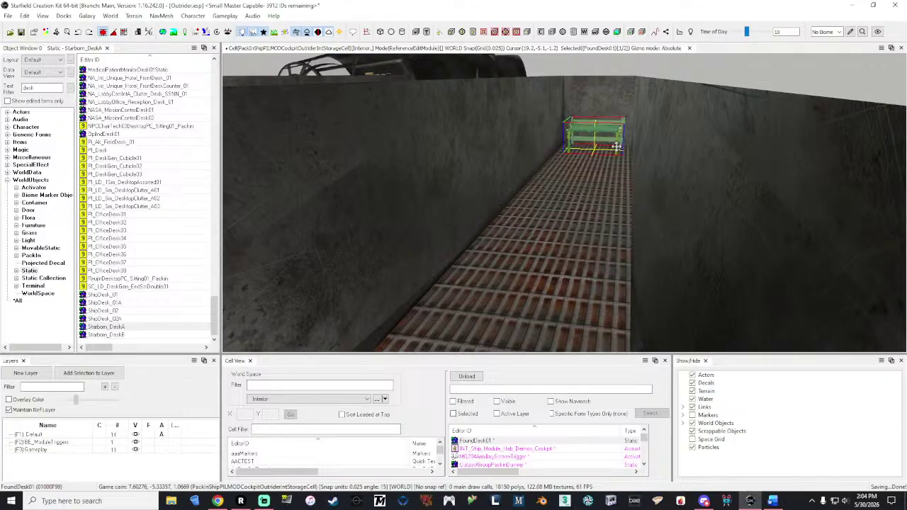
key("e")
key("w")
key("a")
right_click_drag(616, 146, 617, 146)
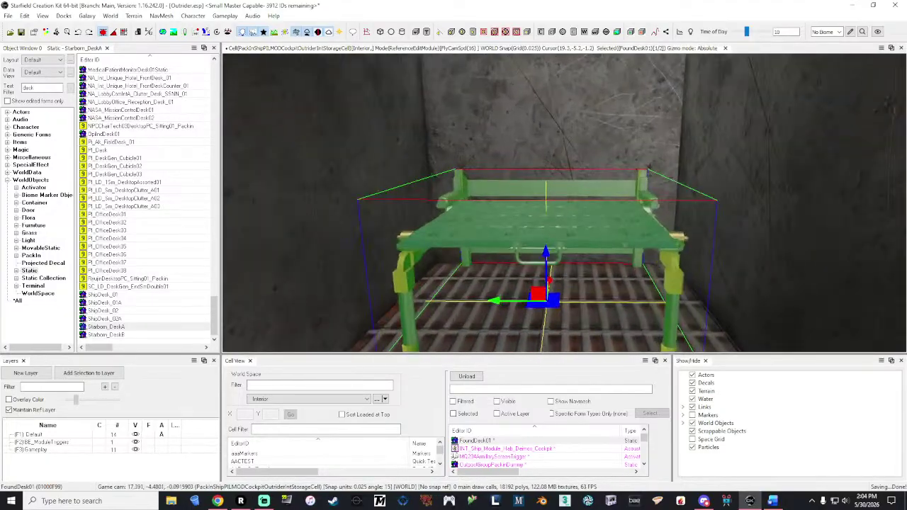
- Nudge FoundDesk01 along the corridor's length and check its fit between the walls at the far end
key("w")
key("s")
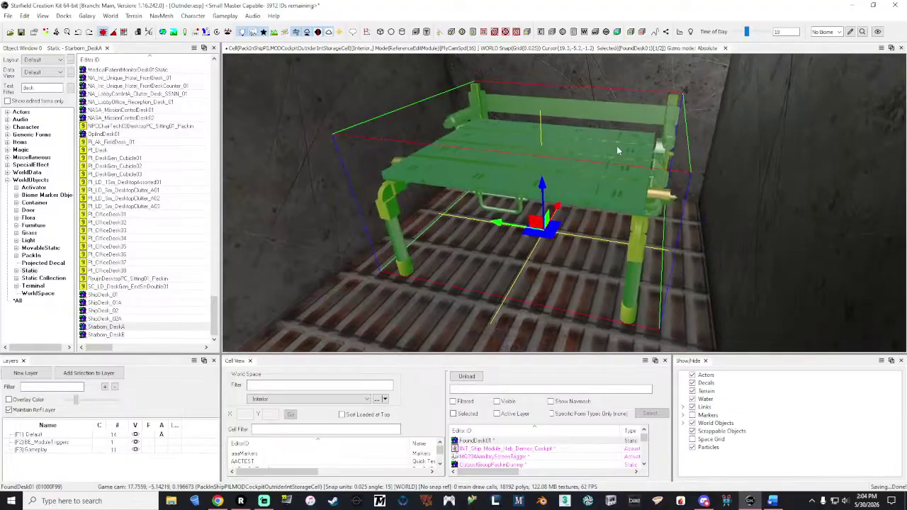
left_click_drag(557, 209, 556, 208)
key("shift")
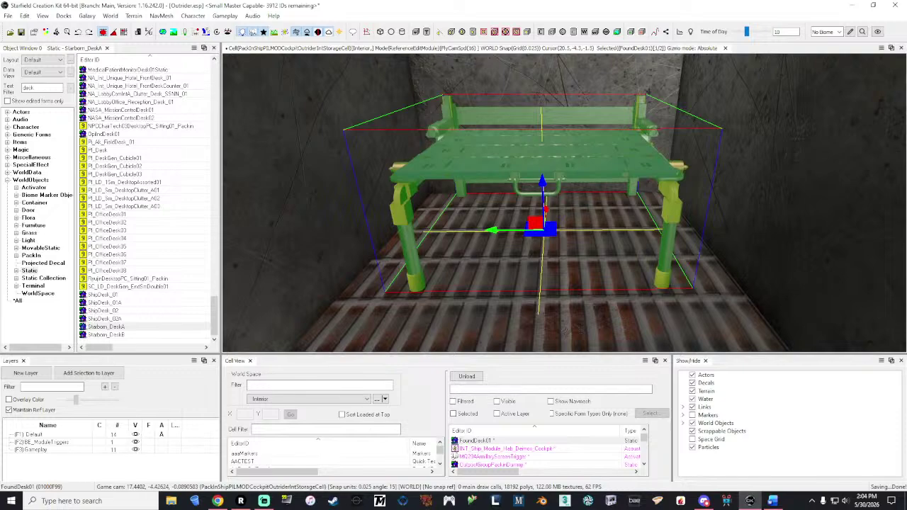
key("s")
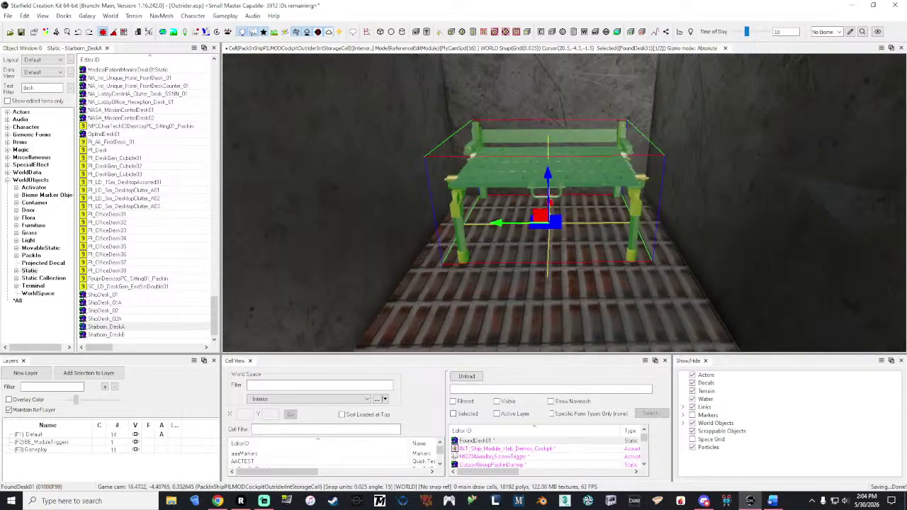
right_click_drag(557, 206, 558, 212)
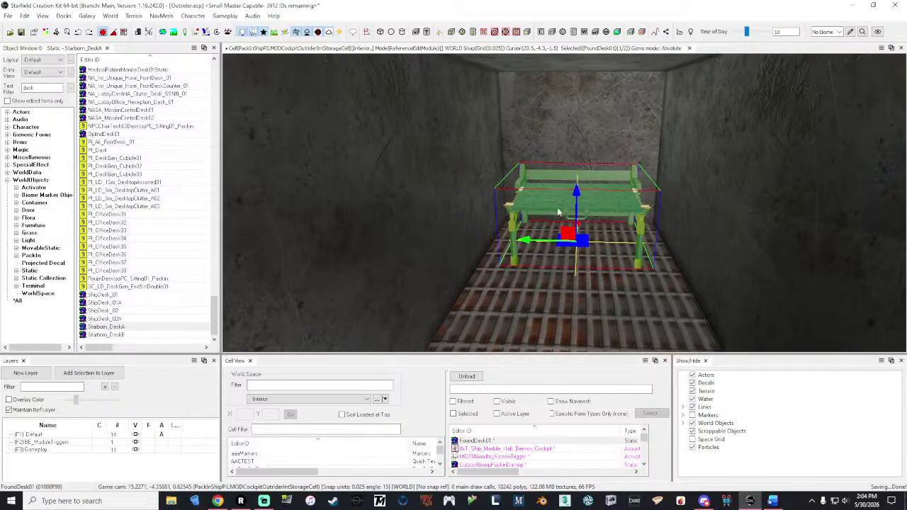
key("e")
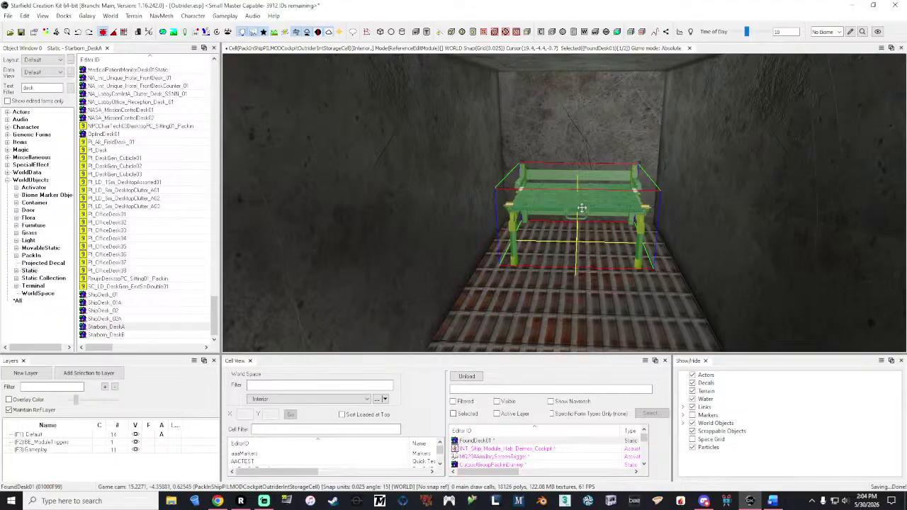
- Filter the object list by "workbench" and narrow it to the Furniture category
double_click(42, 87)
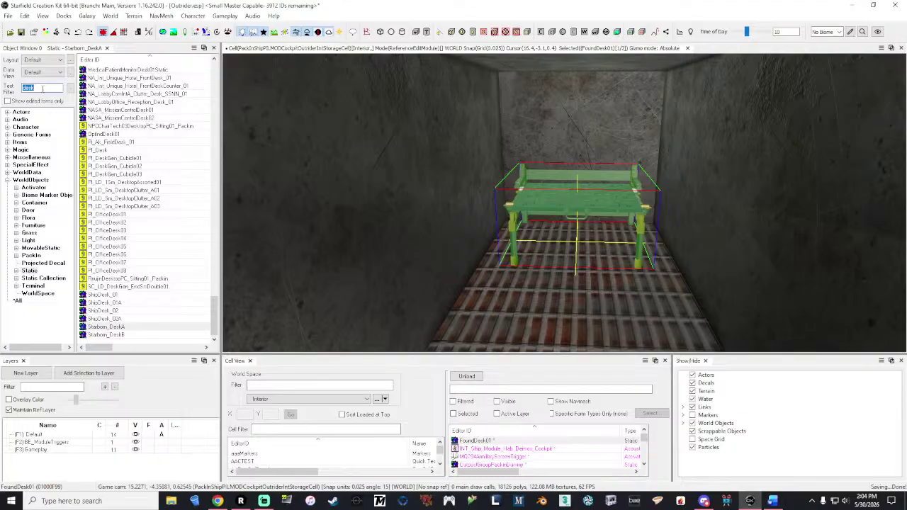
left_click(22, 302)
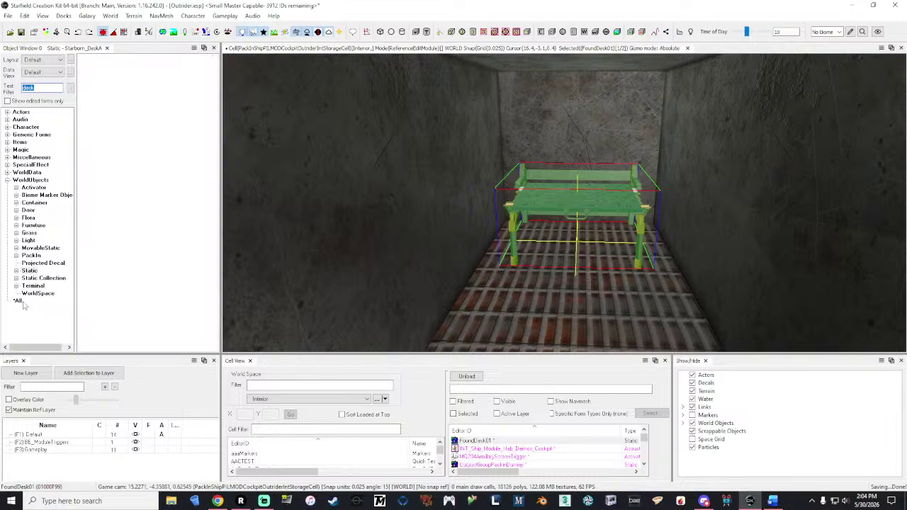
double_click(41, 88)
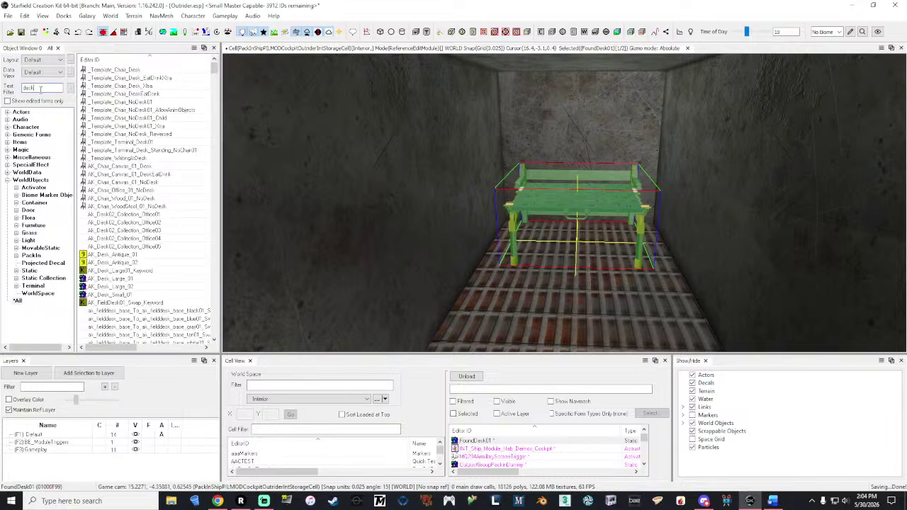
type("a")
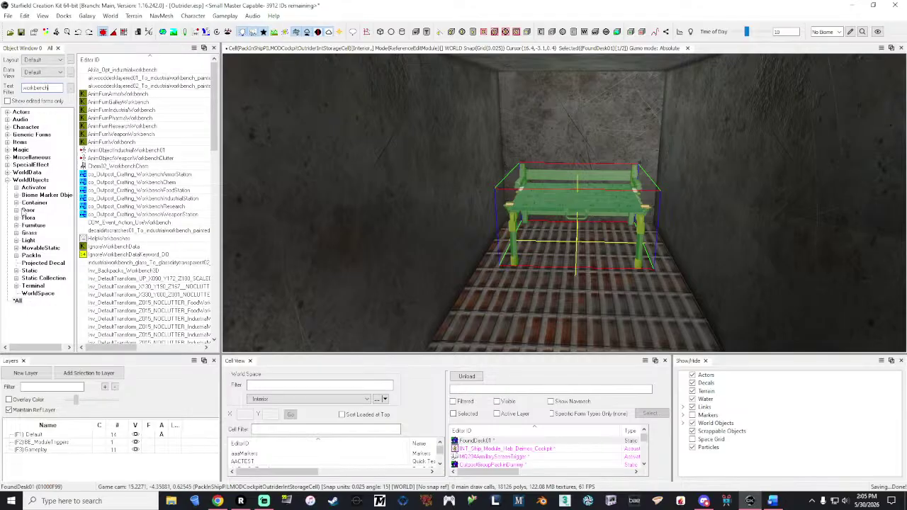
left_click(32, 225)
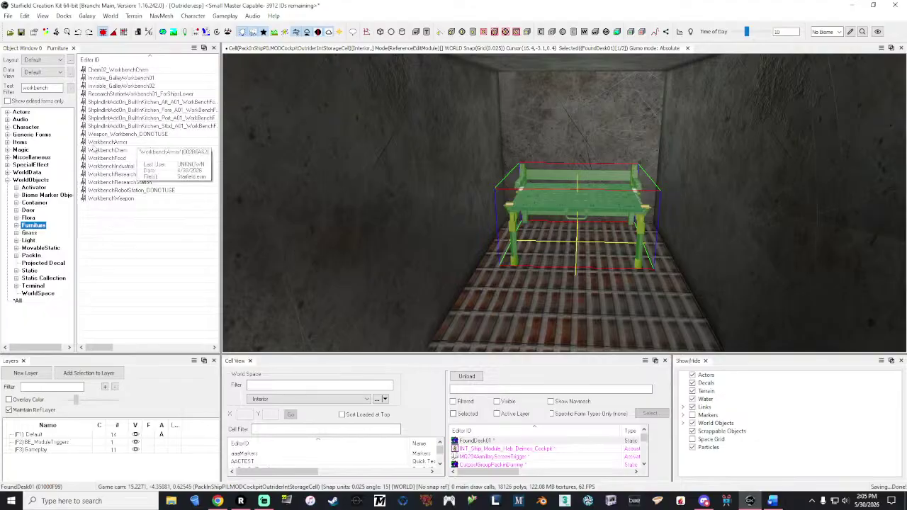
- Look through the crafting workbench furniture entries from WorkbenchArmor to WorkbenchWeapon
left_click(106, 142)
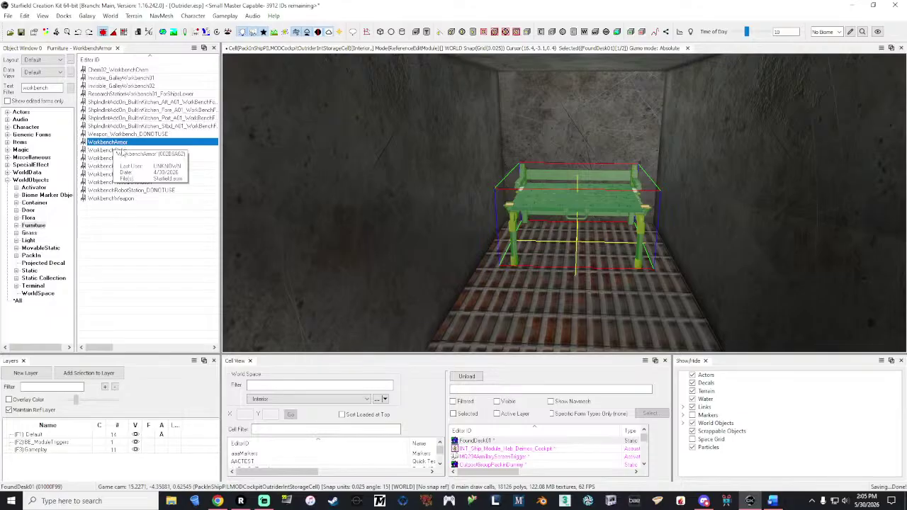
left_click(122, 157)
left_click(125, 166)
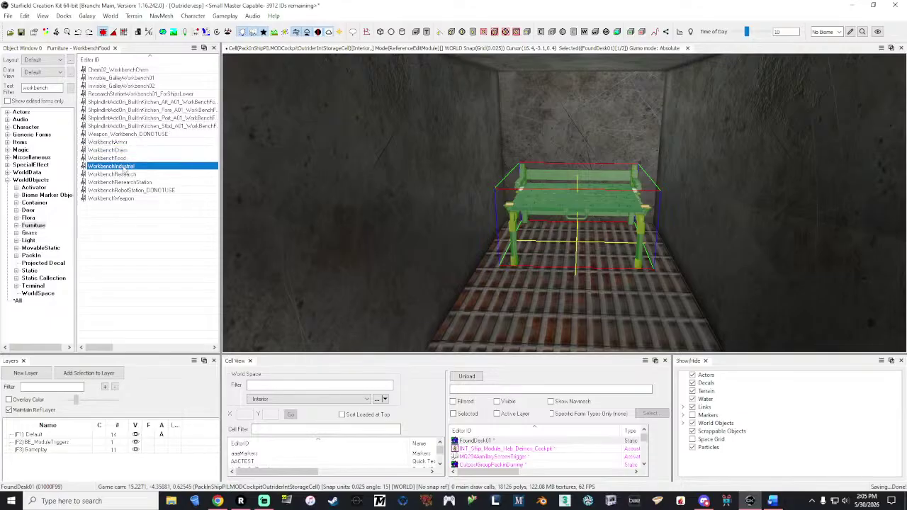
left_click(124, 175)
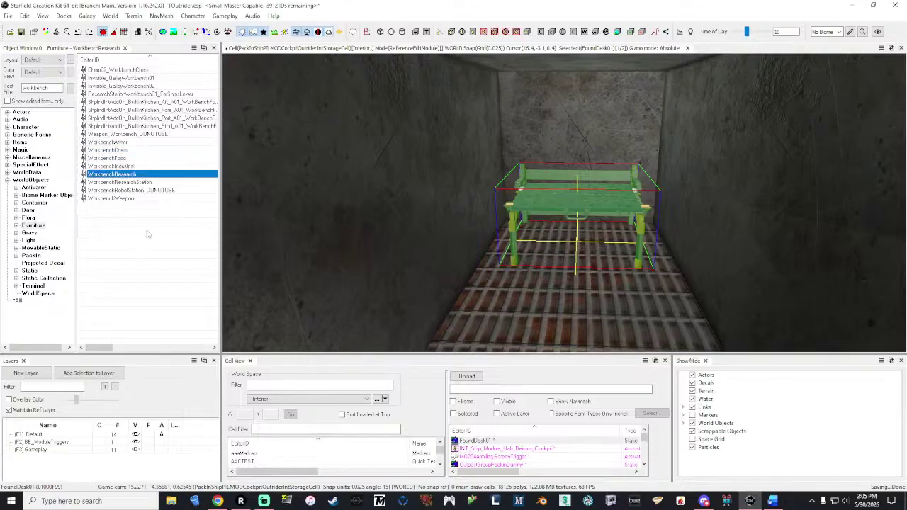
left_click(124, 183)
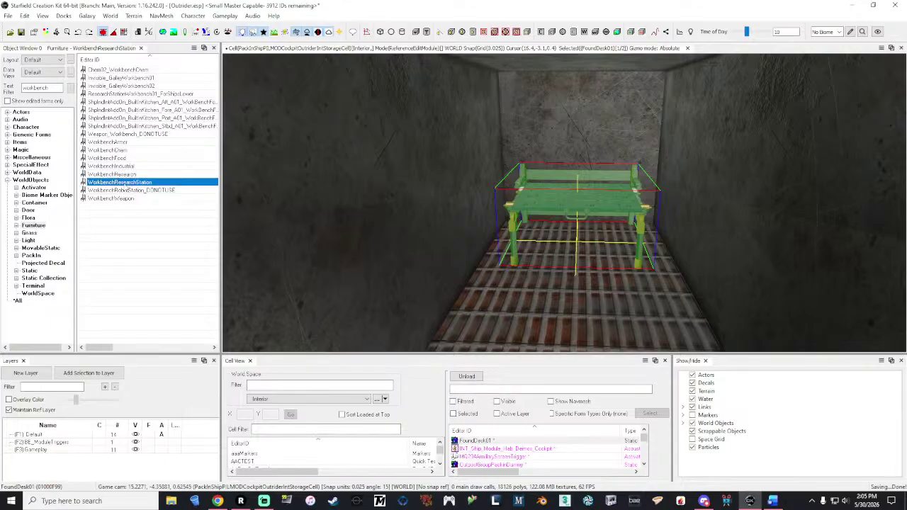
left_click(122, 199)
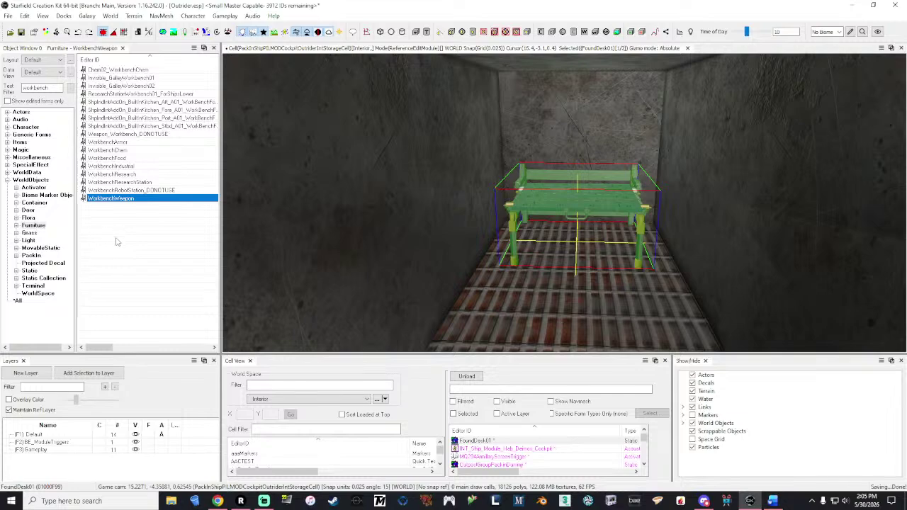
- Duplicate the WorkbenchArmor furniture object and select WorkbenchChem
left_click(115, 143)
right_click(116, 143)
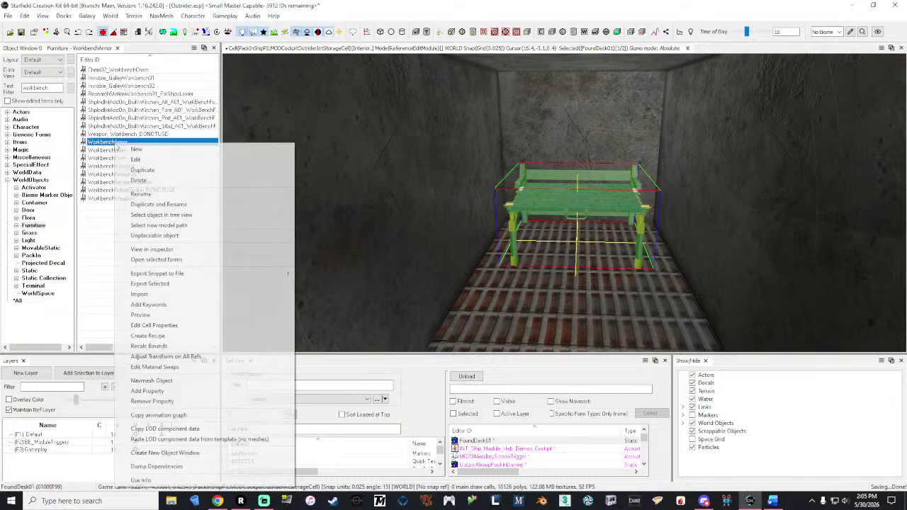
left_click(153, 172)
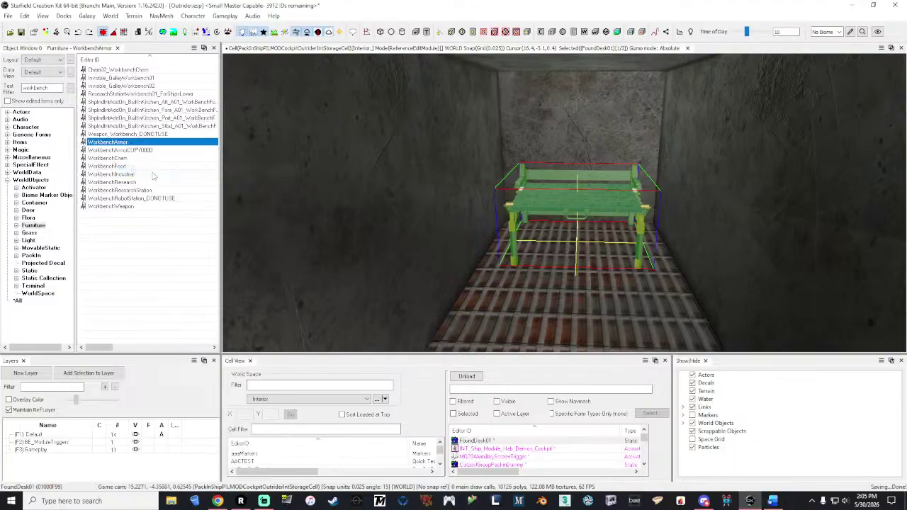
left_click(117, 159)
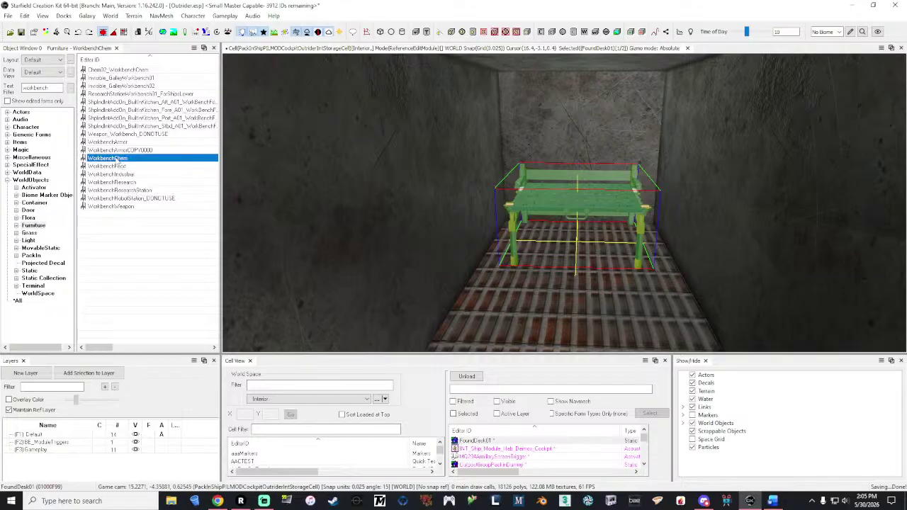
- Duplicate the WorkbenchIndustrial, WorkbenchResearch and WorkbenchWeapon furniture objects
left_click(133, 176)
right_click(118, 177)
left_click(142, 174)
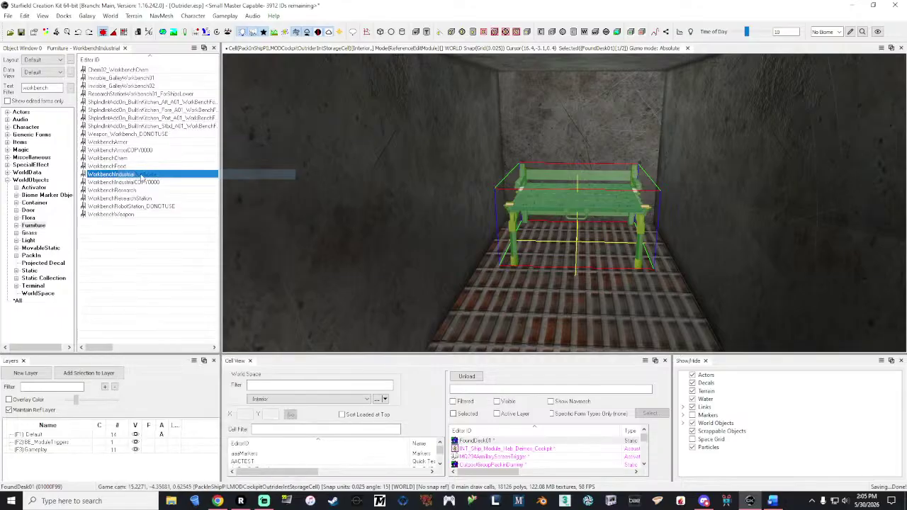
left_click(124, 191)
right_click(123, 191)
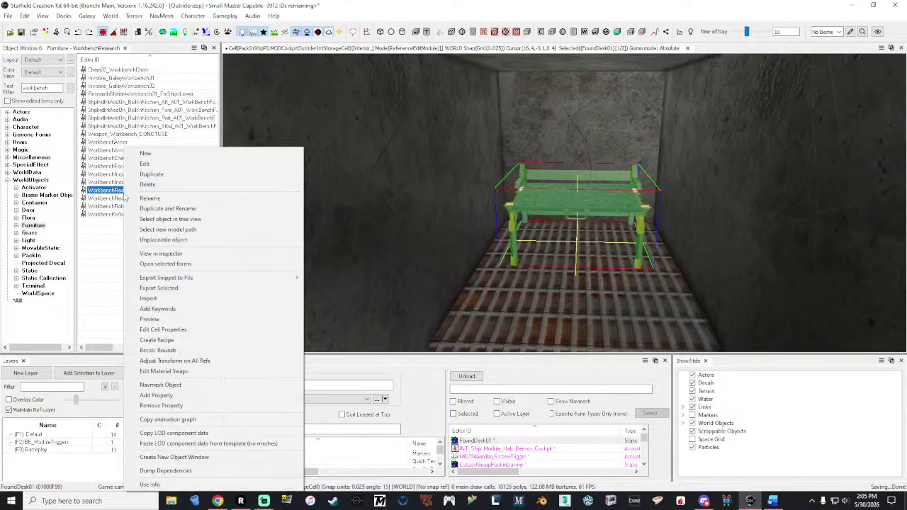
left_click(152, 175)
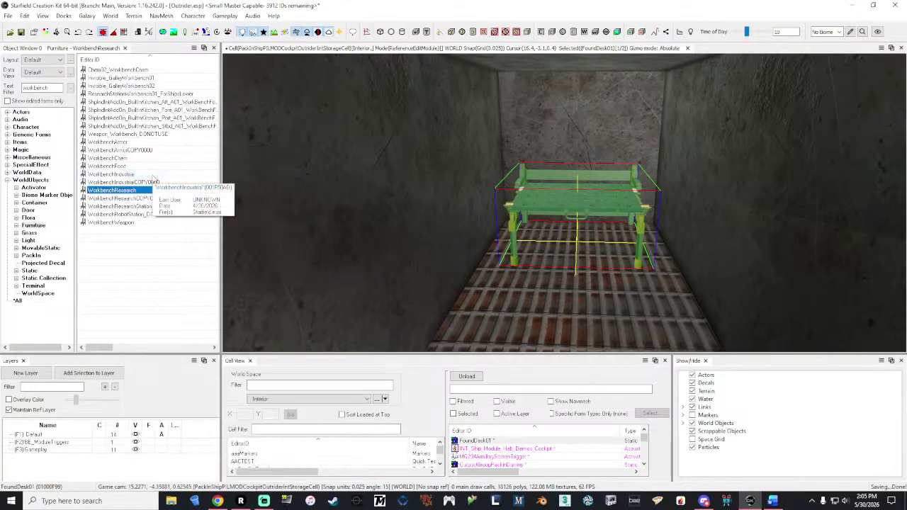
right_click(122, 225)
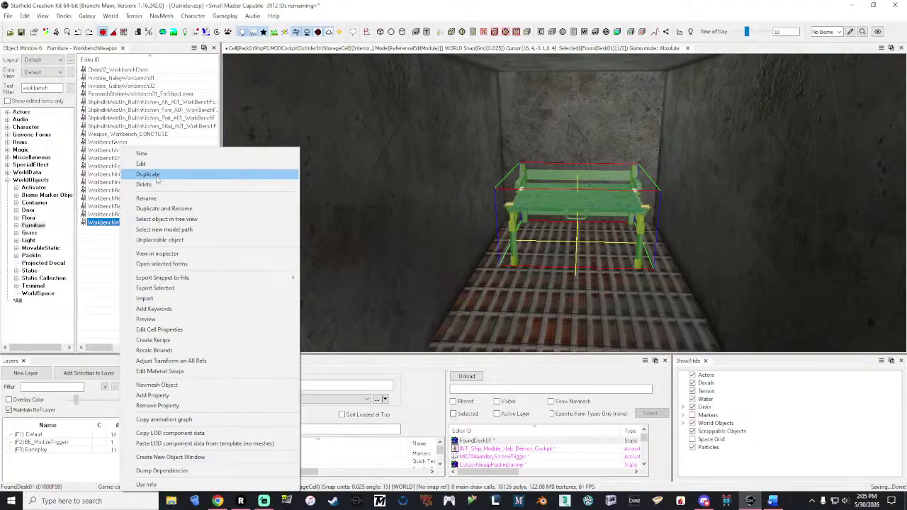
left_click(150, 175)
- Change the armor workbench copy's ID to Outrider_WorkbenchArmor, renaming the existing form instead of creating a new one
double_click(138, 150)
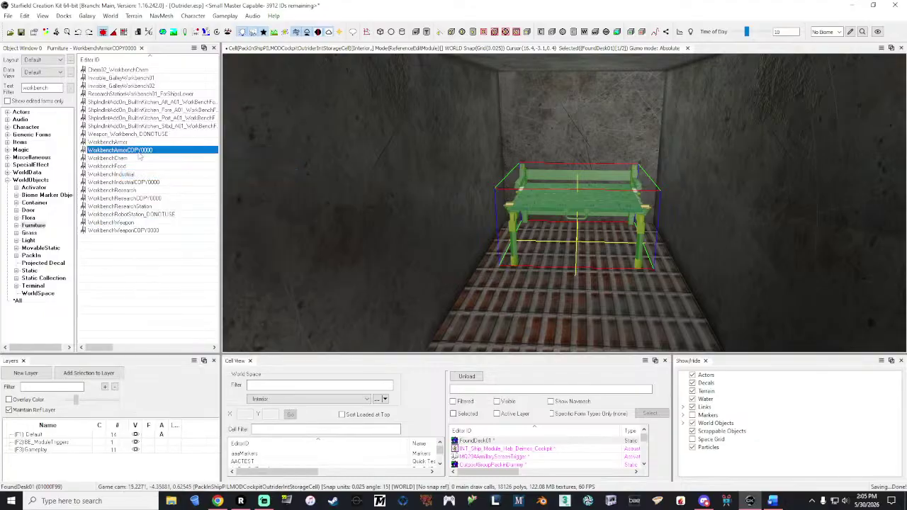
left_click_drag(168, 72, 139, 71)
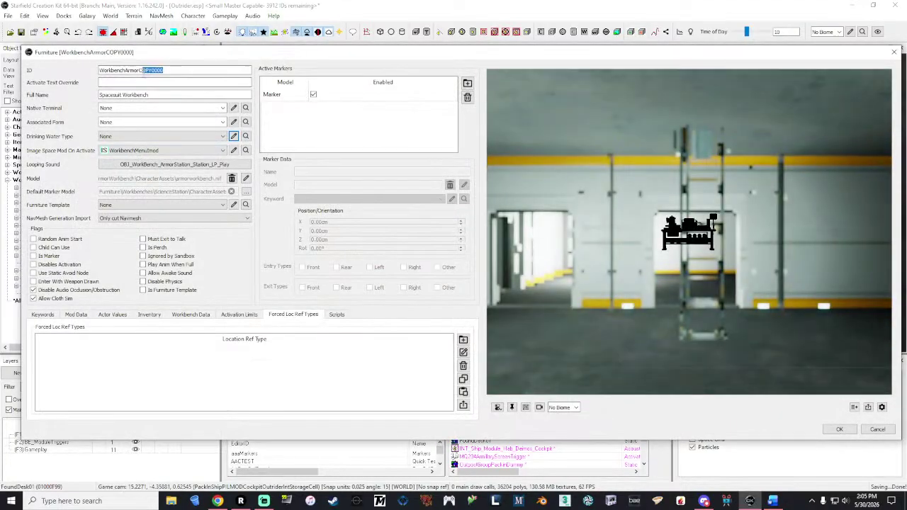
key("BackSpace")
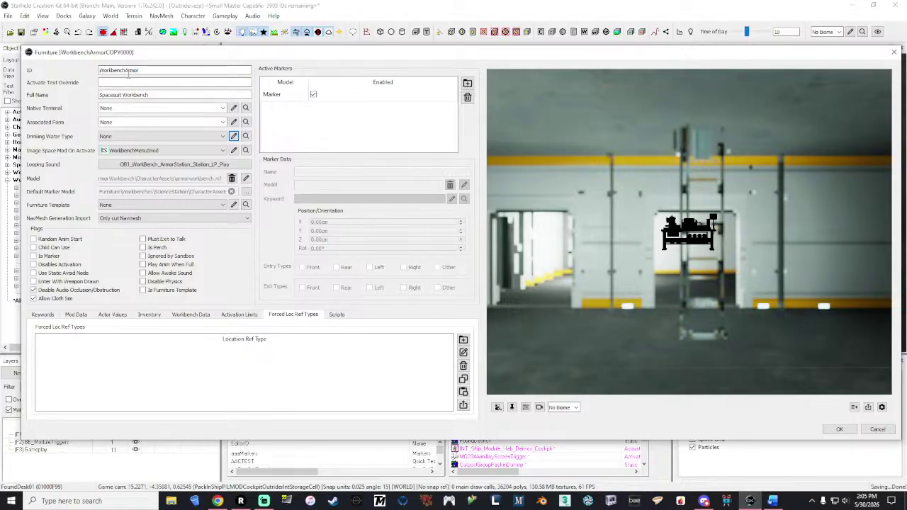
key("Home")
type("Outrider_")
left_click(840, 429)
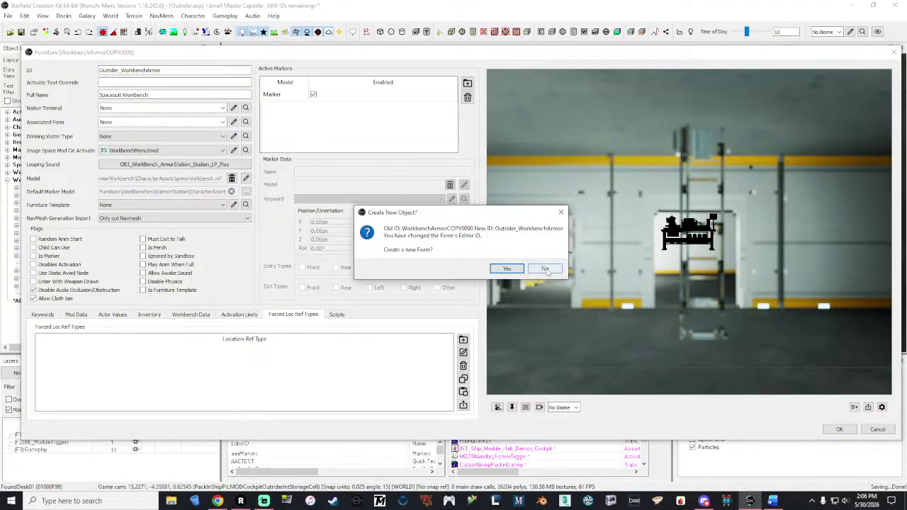
left_click(544, 267)
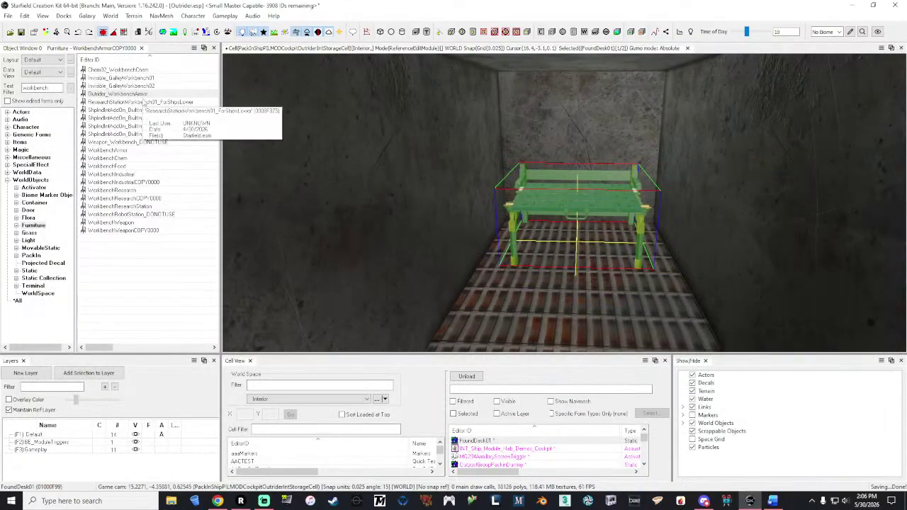
- Change the industrial workbench copy's ID to Outrider_WorkbenchIndustrial without creating a new form
double_click(124, 182)
left_click_drag(177, 71, 148, 70)
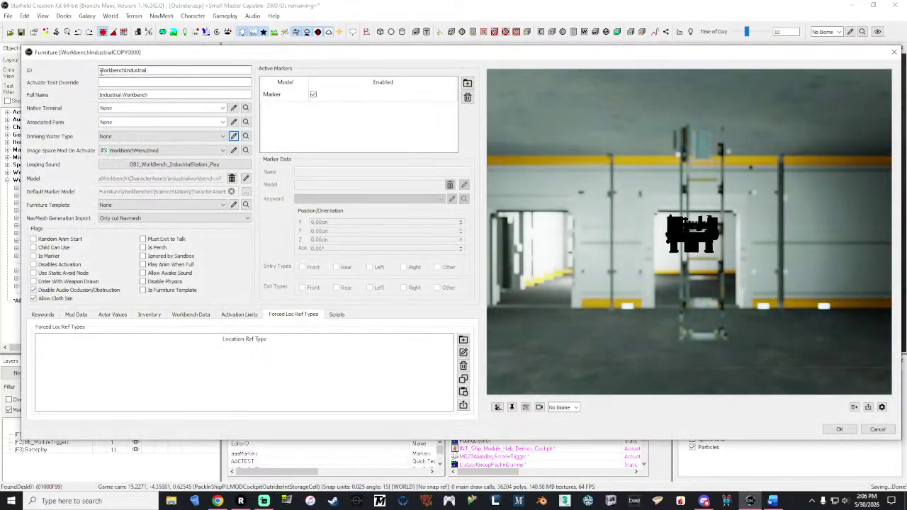
type("Outrider_")
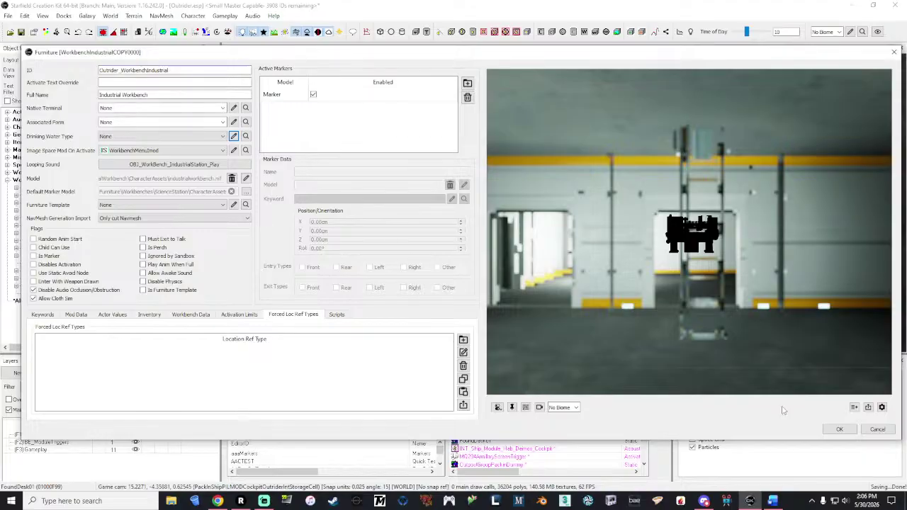
left_click(839, 429)
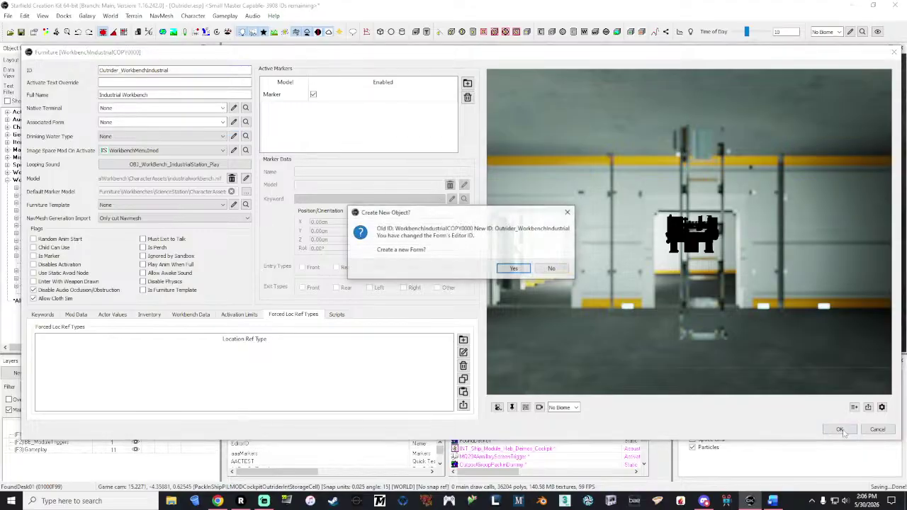
left_click(551, 268)
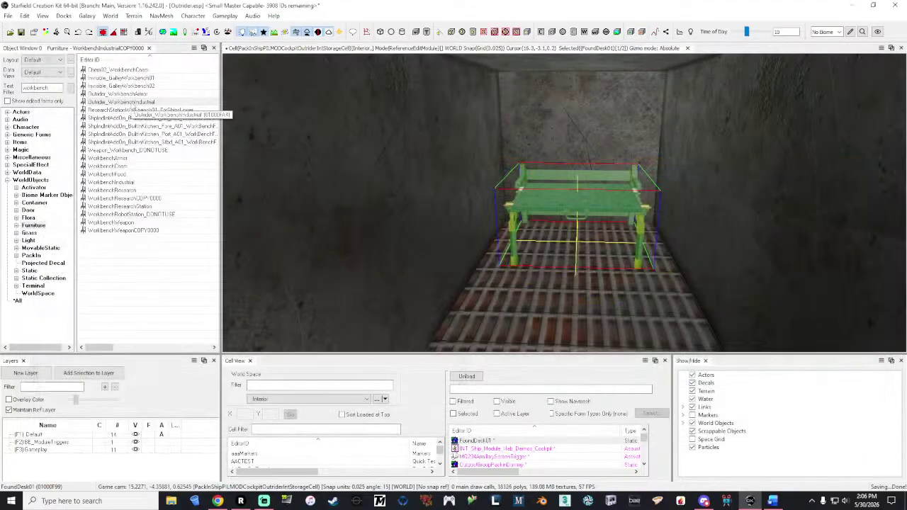
- Change the research workbench copy's ID to Outrider_WorkbenchResearch without creating a new form
double_click(113, 198)
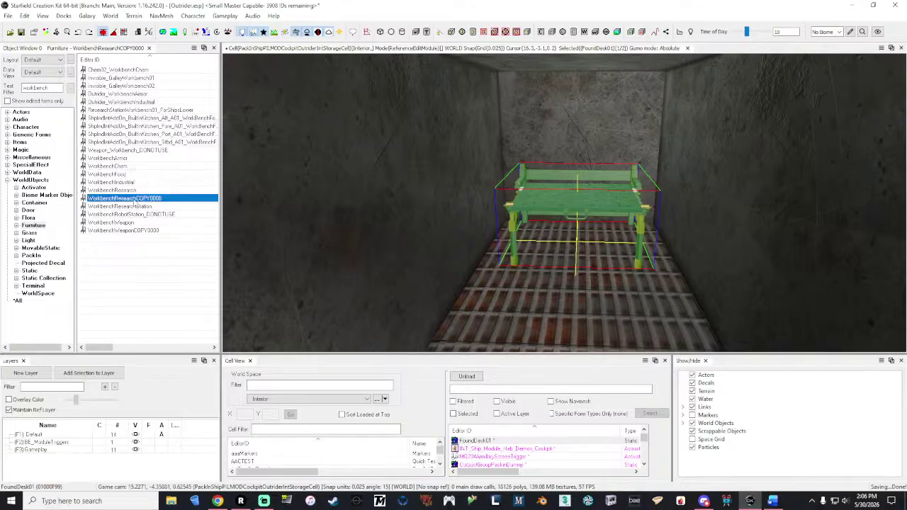
left_click_drag(175, 69, 146, 71)
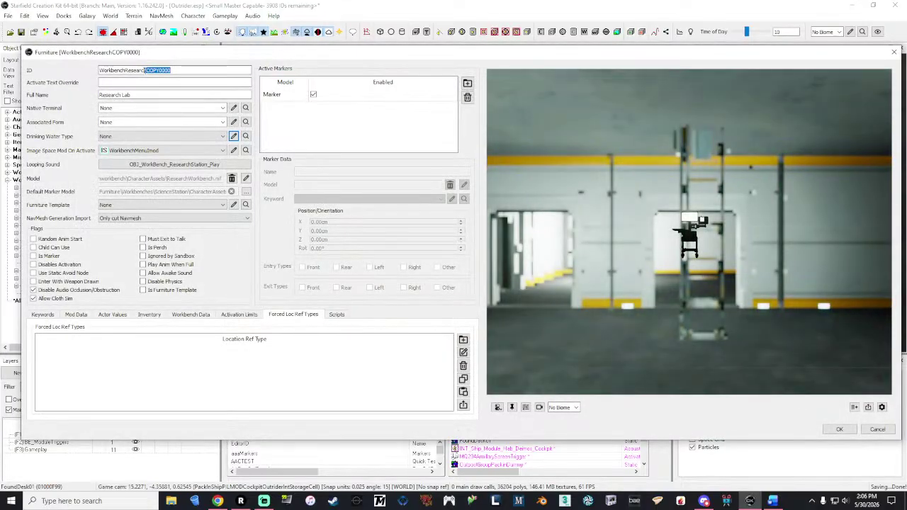
key("BackSpace")
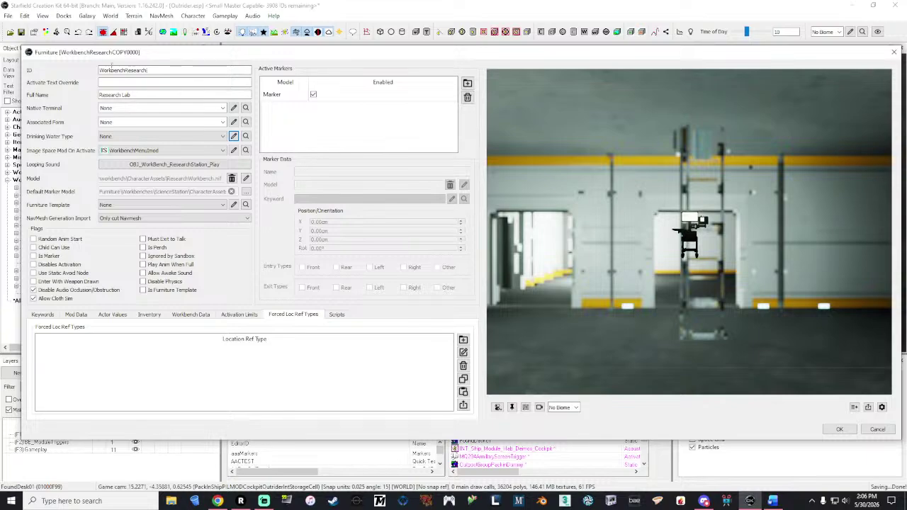
type("Outrider_")
left_click(839, 428)
left_click(550, 268)
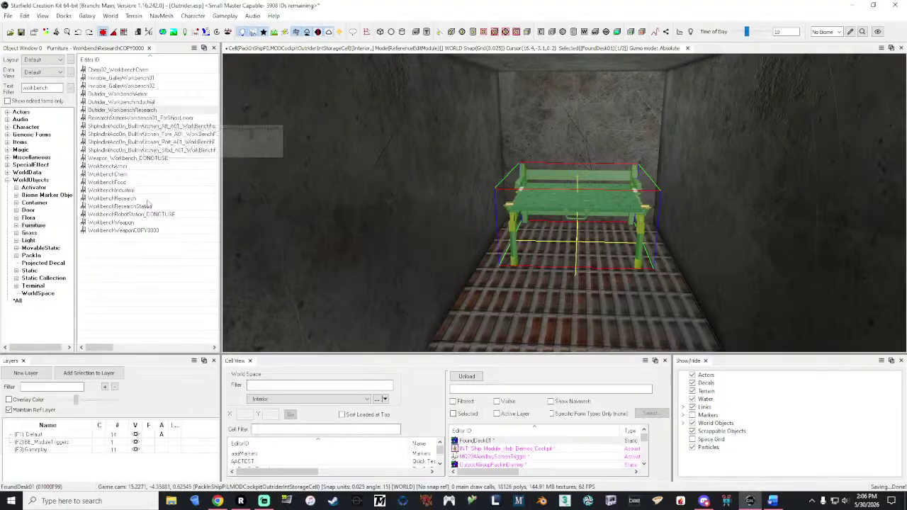
- Change the weapon workbench copy's ID to Outrider_WorkbenchWeapon without creating a new form
double_click(140, 230)
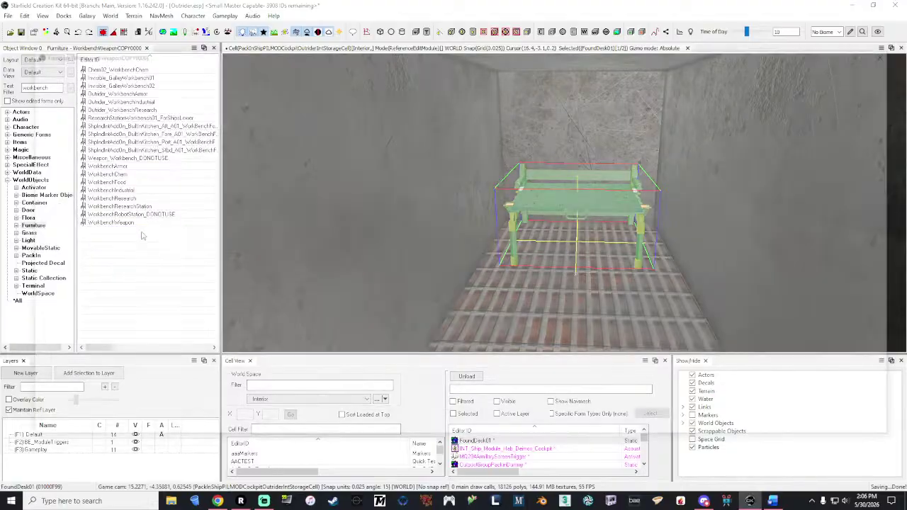
left_click_drag(168, 70, 145, 71)
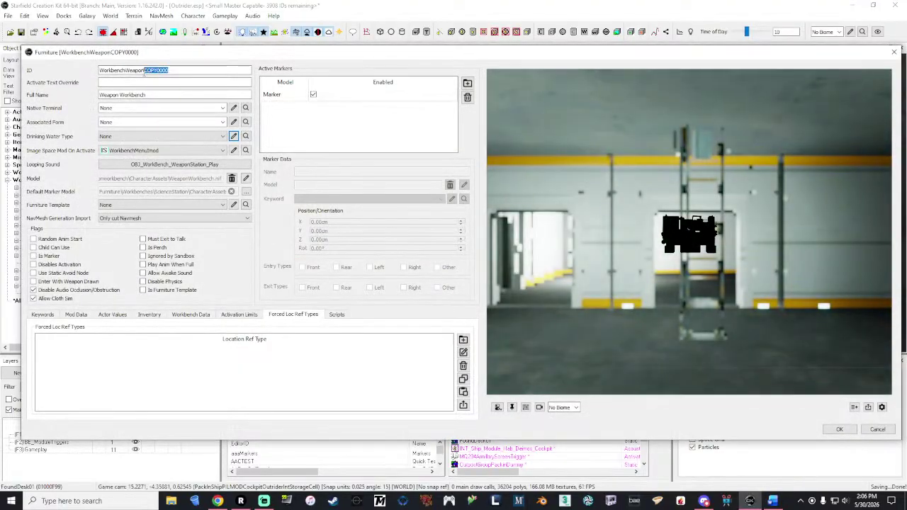
key("BackSpace")
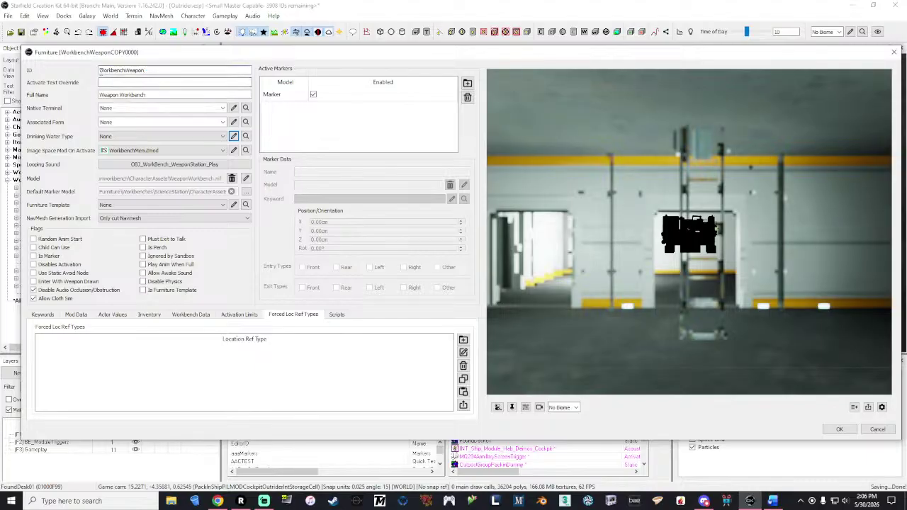
key("Home")
type("Outrider_")
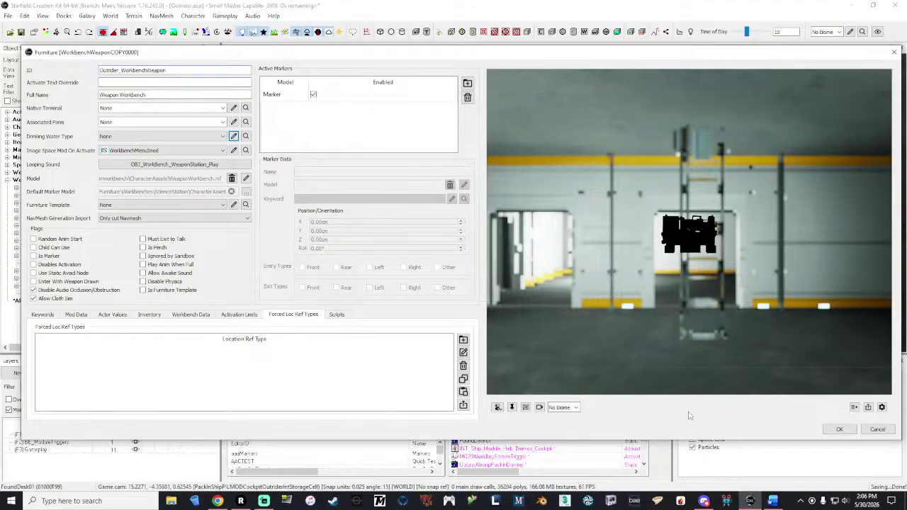
left_click(839, 430)
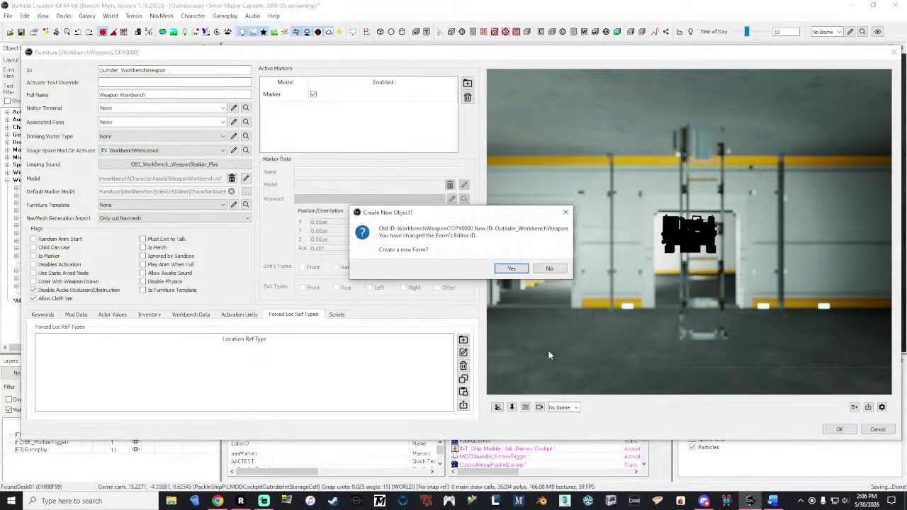
left_click(550, 268)
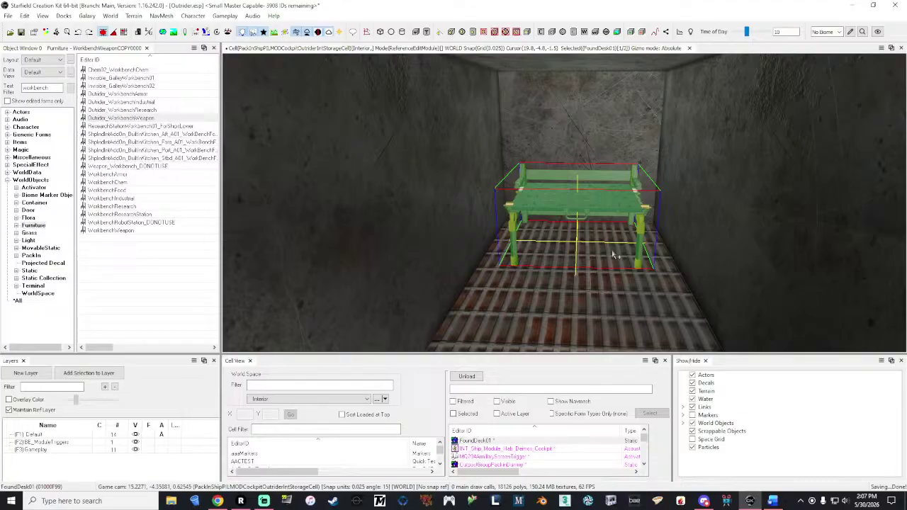
- Replace the workbench filter and search all object categories for "lightutility_A06"
double_click(52, 88)
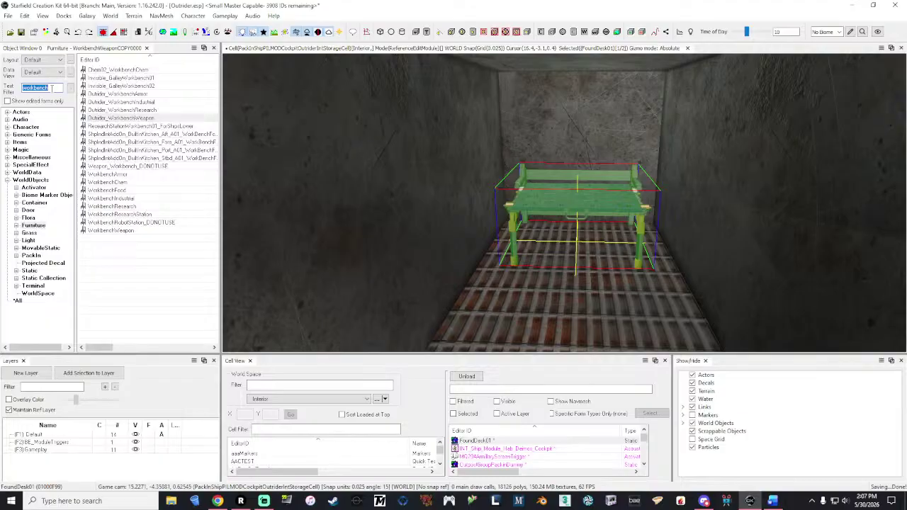
key("BackSpace")
left_click(18, 301)
left_click(49, 88)
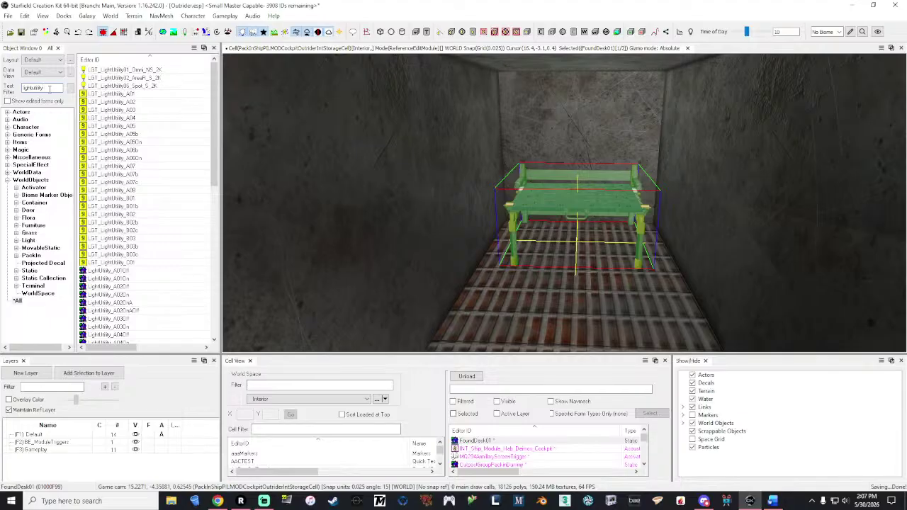
type("A06")
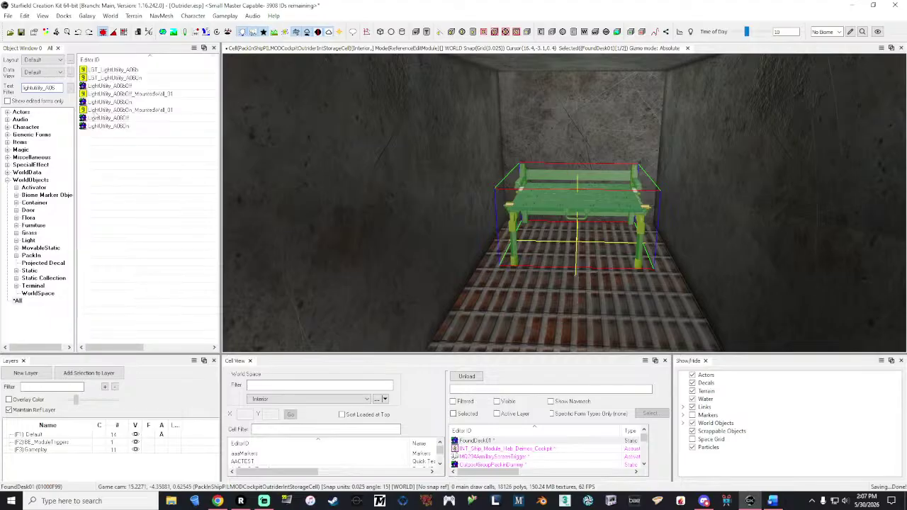
- Inspect the LightUtility_A06On static's model in its preview and close its properties without changes
left_click(127, 126)
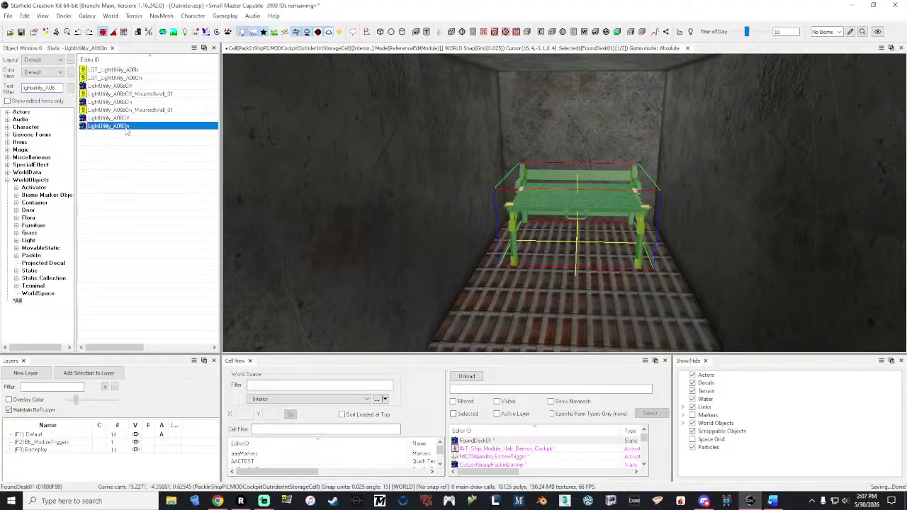
double_click(126, 127)
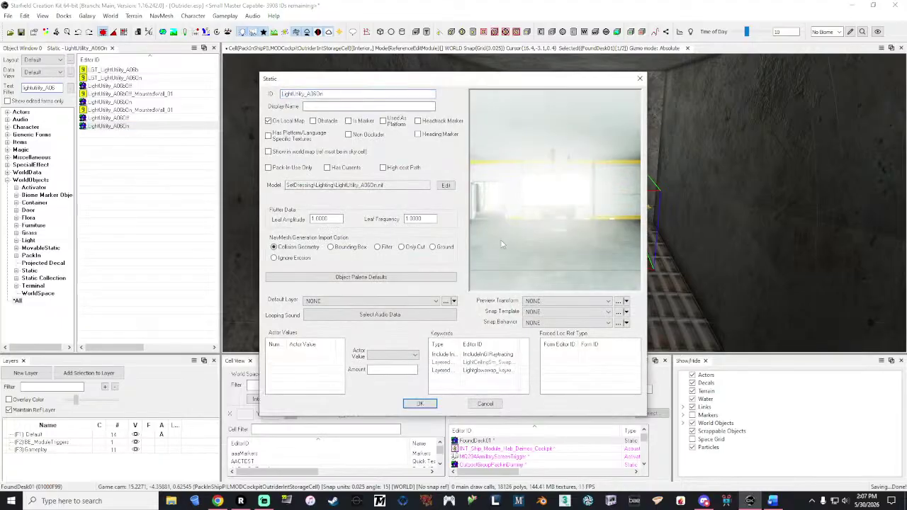
left_click_drag(556, 226, 611, 145)
left_click(639, 80)
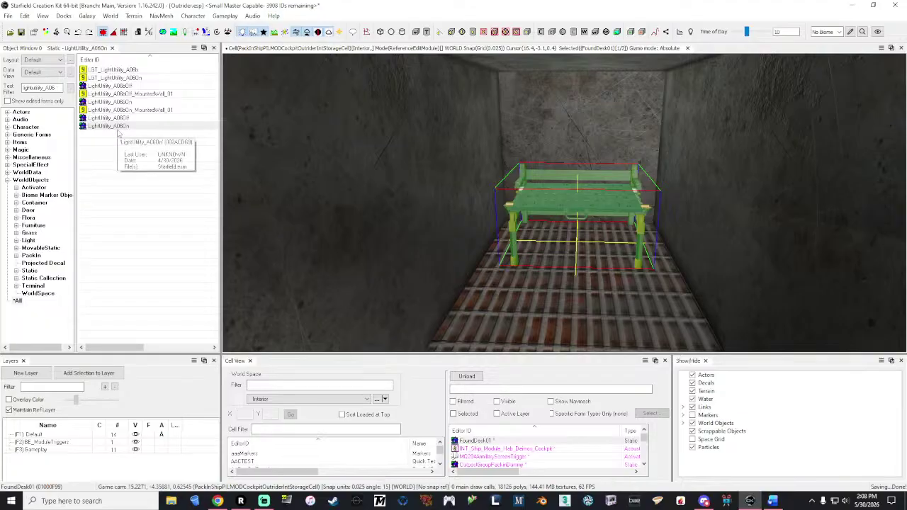
- Inspect the LightUtility_A06bOn static's model from several angles in its preview and close its properties
left_click(113, 102)
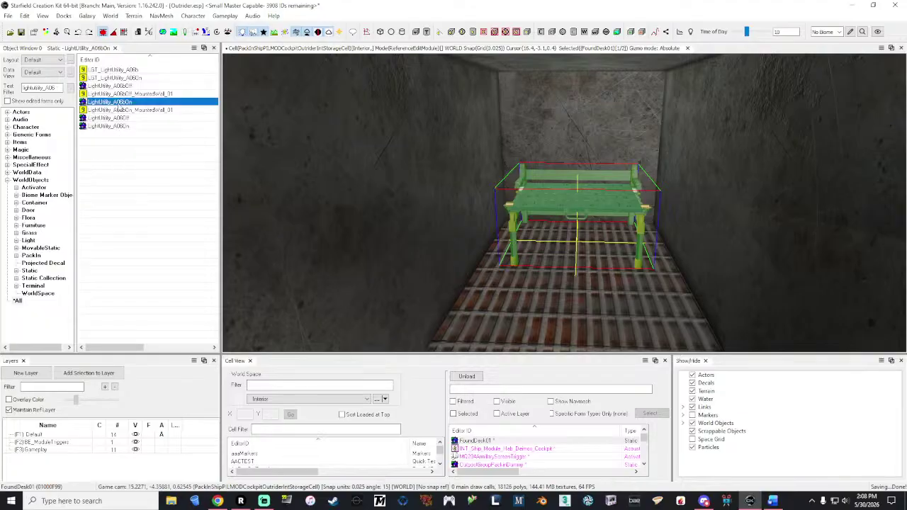
double_click(113, 102)
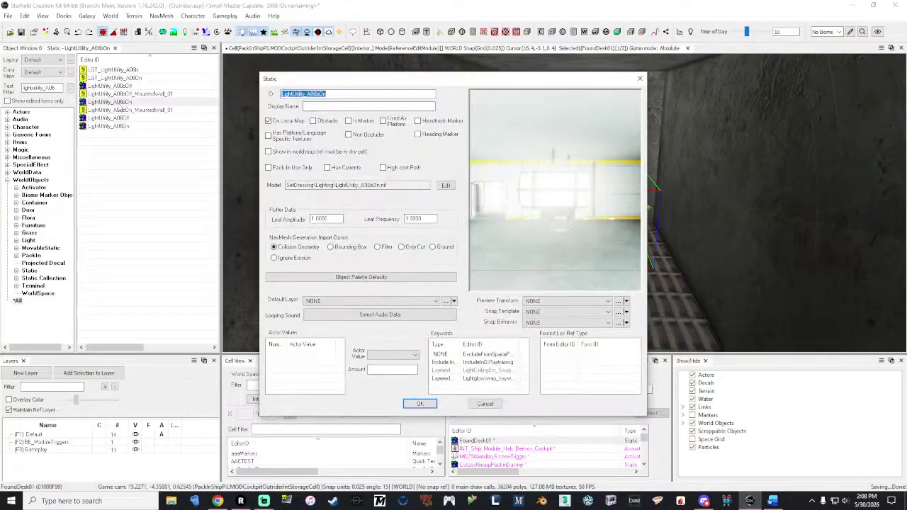
middle_click_drag(607, 186, 559, 198)
left_click_drag(560, 198, 591, 195)
left_click(640, 78)
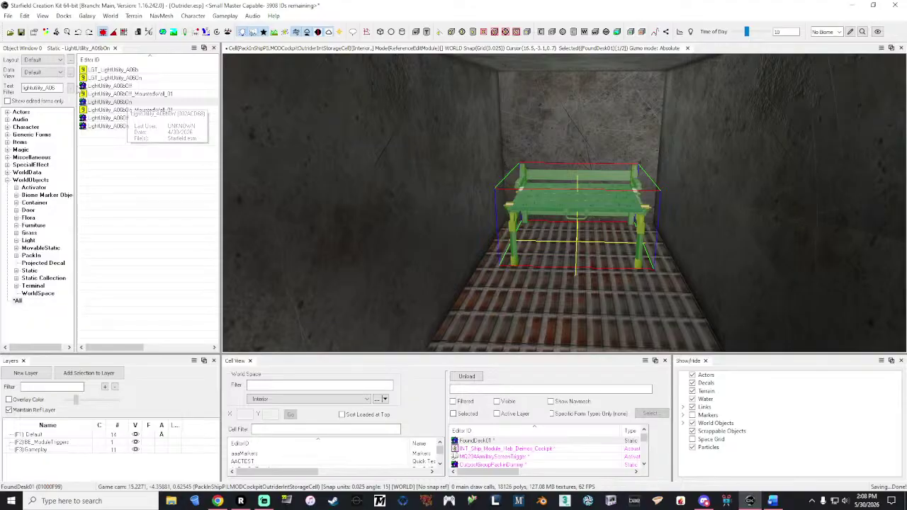
- Broaden the object filter to "lightutility" and limit the list to the Static category
left_click_drag(62, 87, 49, 88)
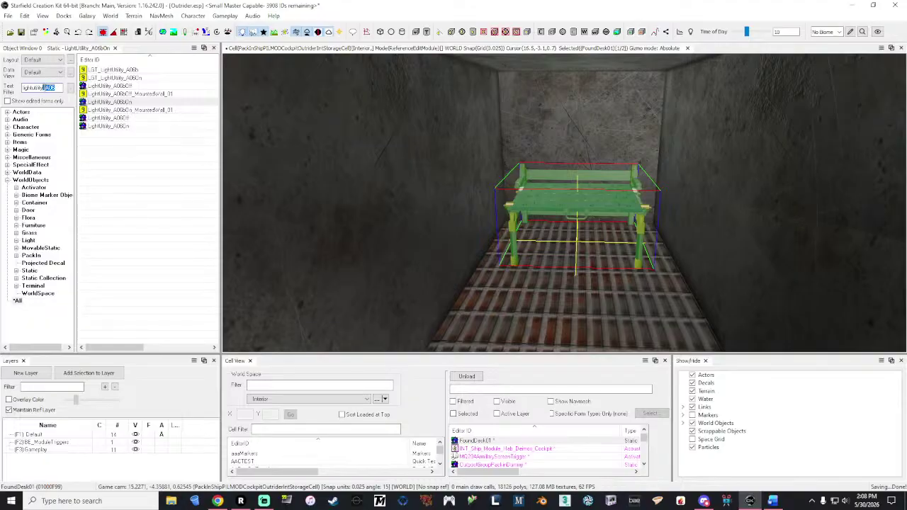
key("BackSpace")
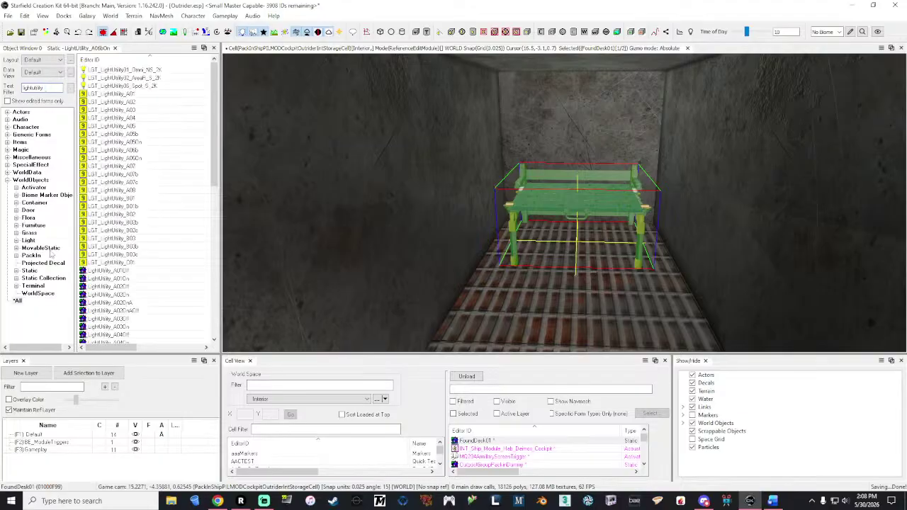
left_click(30, 271)
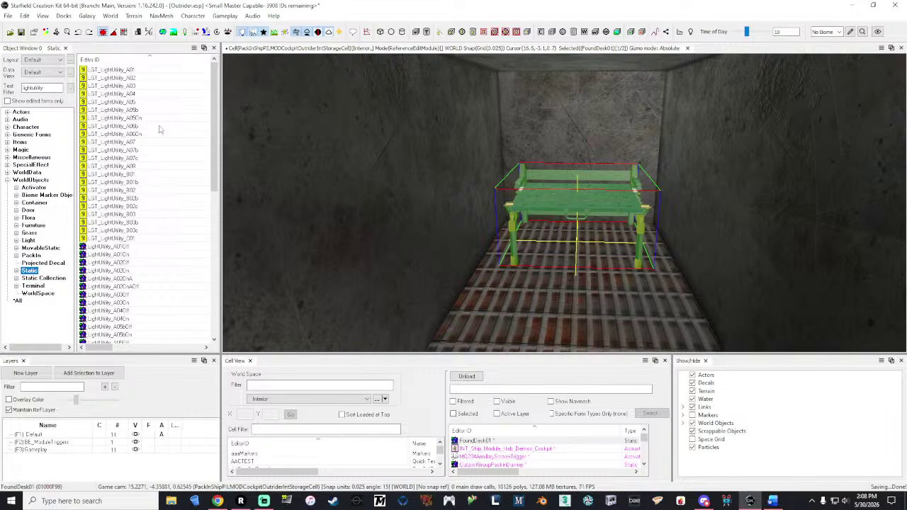
- Inspect the LightUtility_A01Off static's model from another angle in its preview and close its properties without changes
scroll(157, 131, "down", 4)
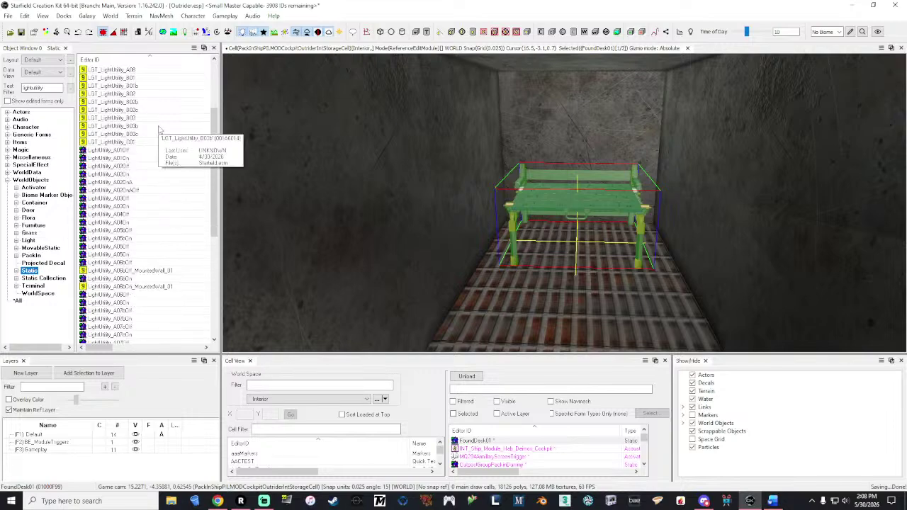
left_click(124, 150)
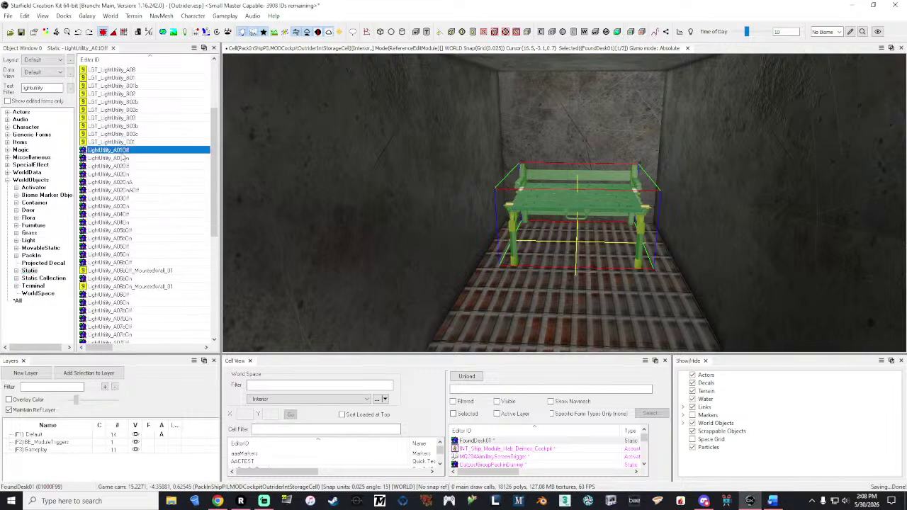
double_click(123, 150)
left_click_drag(586, 267, 567, 135)
left_click(641, 78)
- Inspect the LightUtility_A02Off static's model in its rotated preview and close its properties without changes
left_click(124, 166)
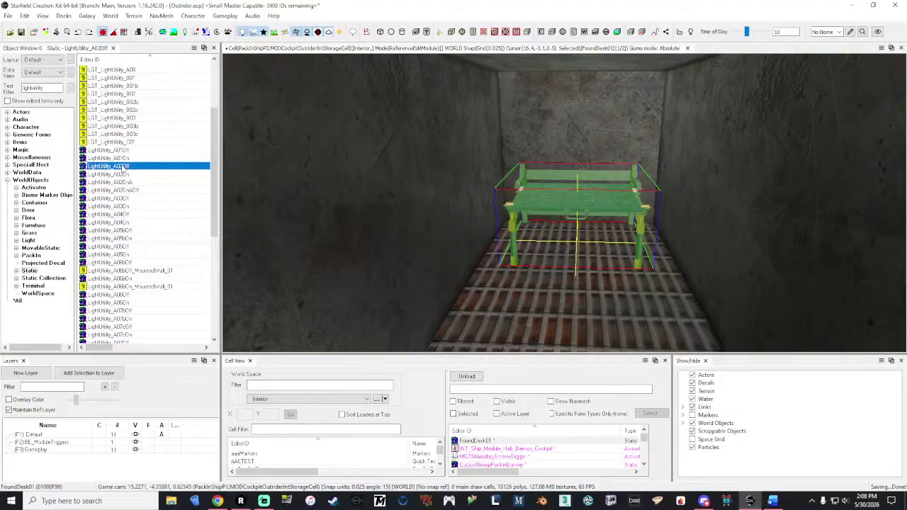
double_click(123, 167)
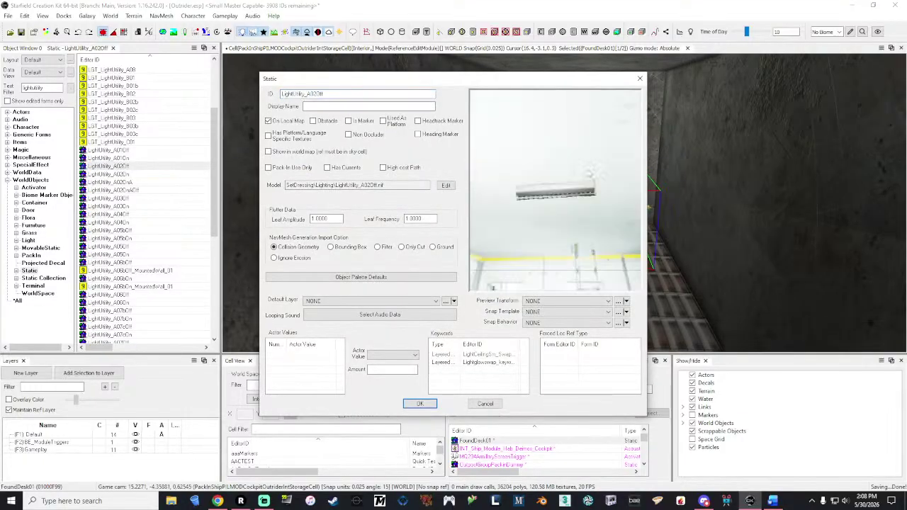
left_click_drag(579, 217, 593, 233)
left_click(640, 78)
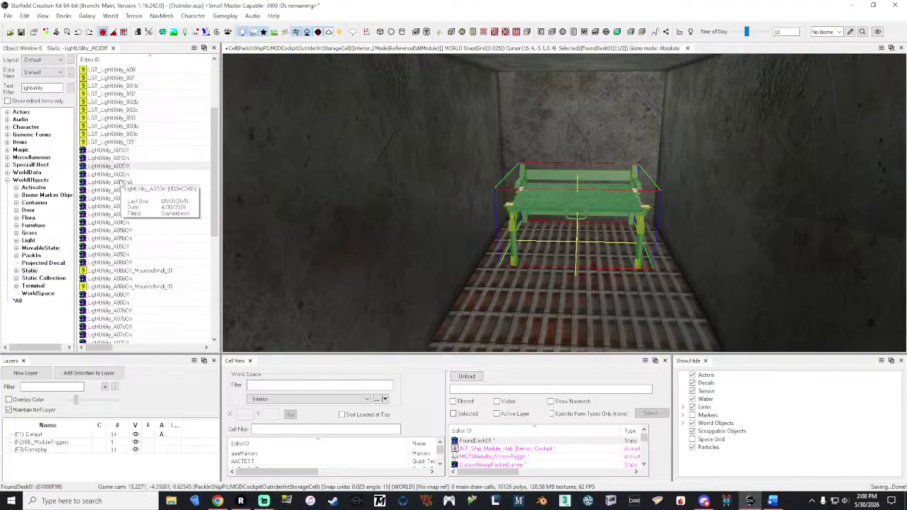
- Inspect the LightUtility_A02OnAOff static's model from below in its preview and close its properties
left_click(119, 190)
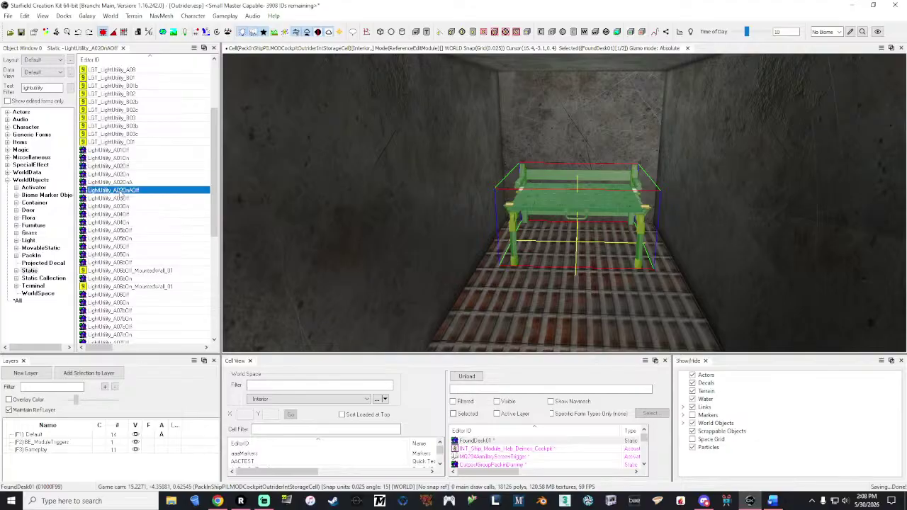
double_click(119, 191)
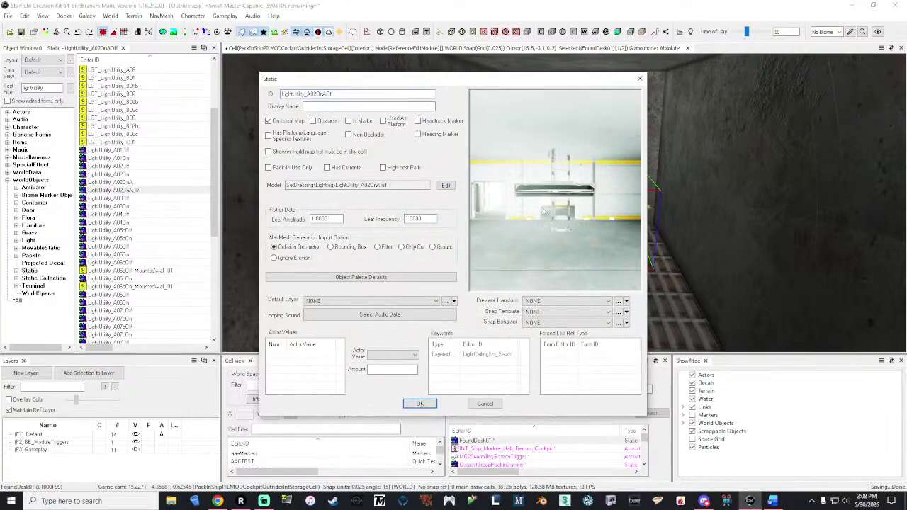
left_click_drag(545, 229, 538, 182)
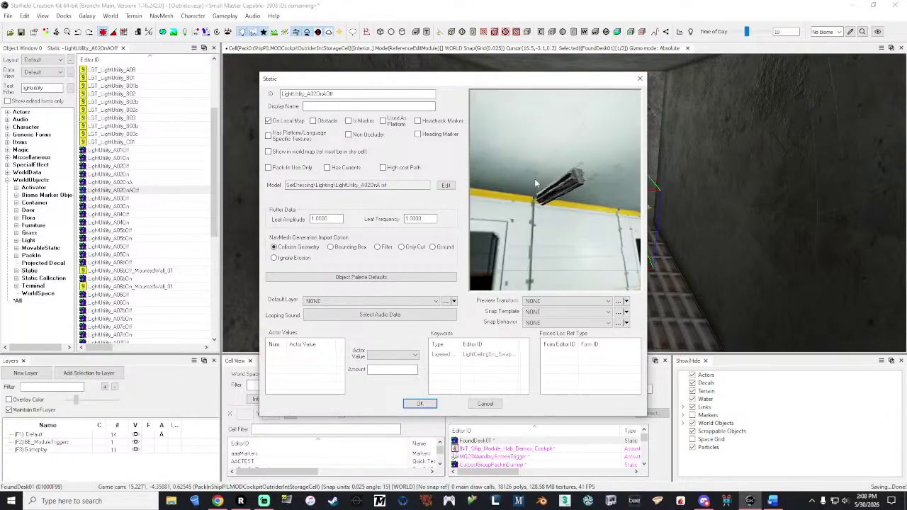
left_click(639, 79)
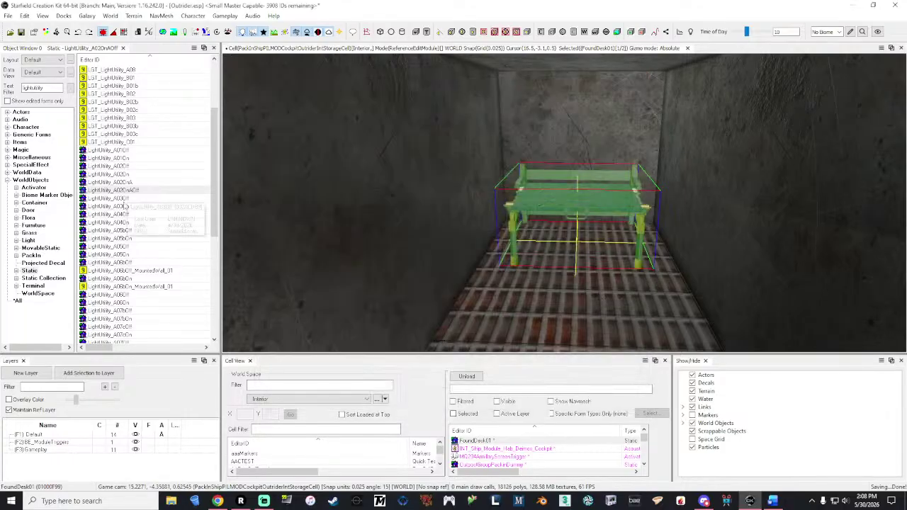
- Inspect the models of the LightUtility_A03Off and LightUtility_A04Off statics in their previews, closing each without changes
left_click(125, 199)
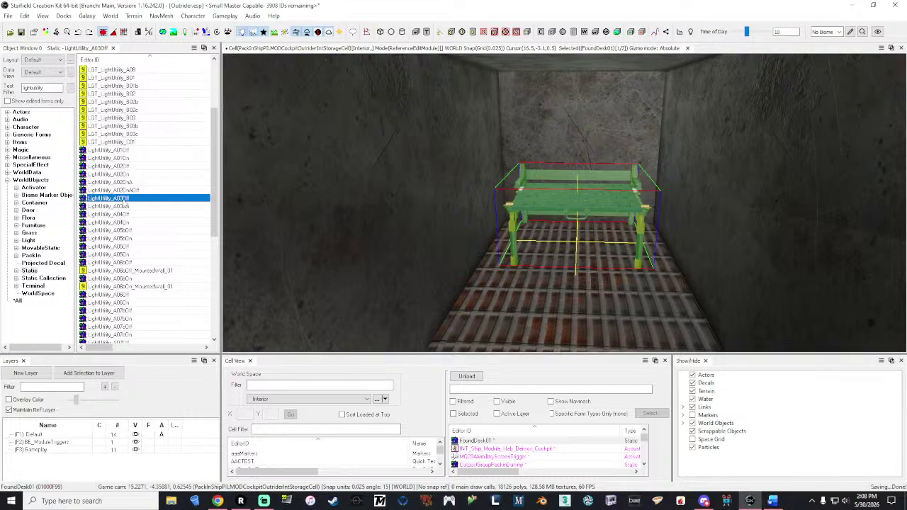
double_click(125, 199)
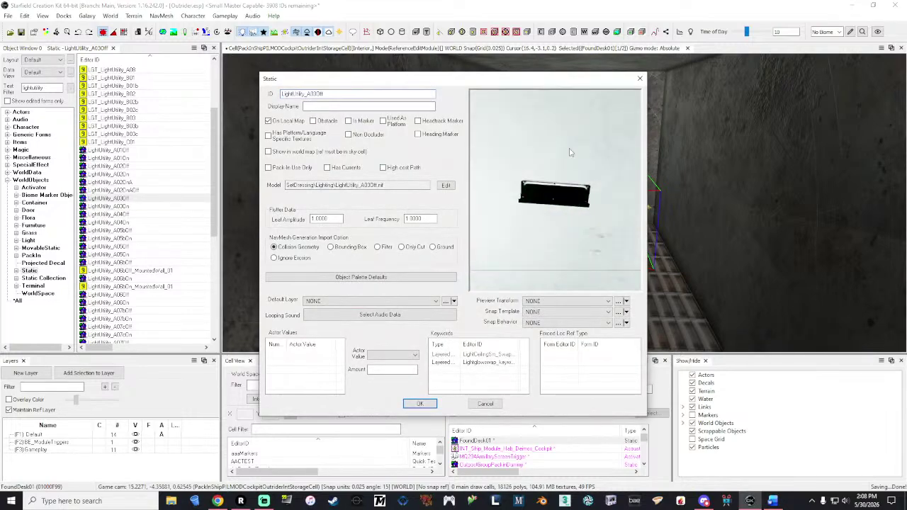
left_click(640, 79)
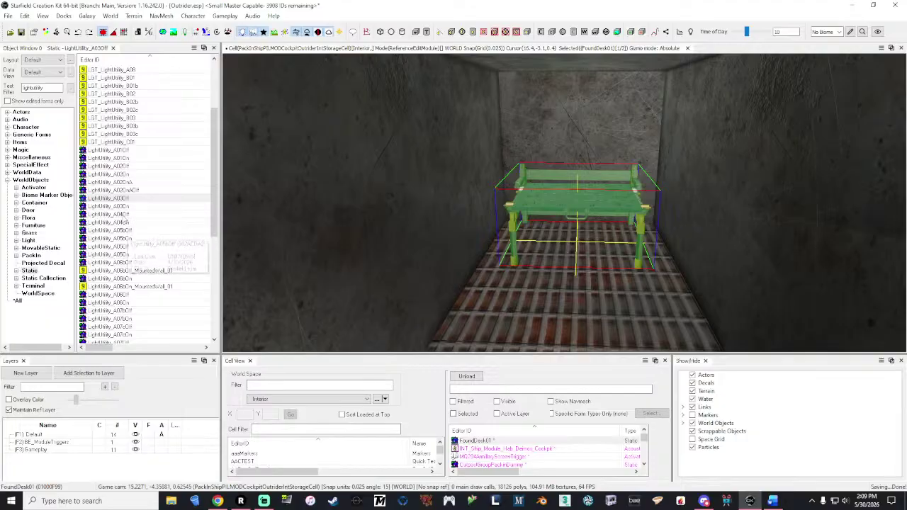
left_click(110, 214)
double_click(124, 215)
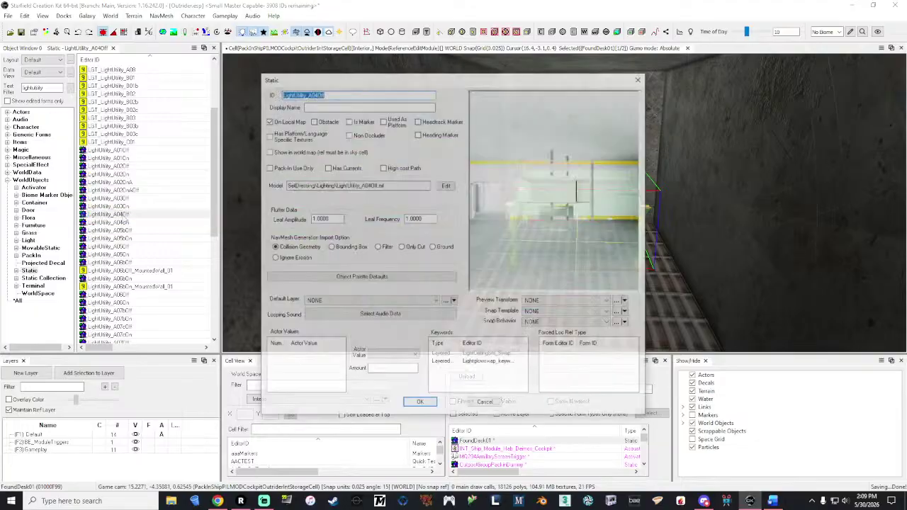
scroll(575, 196, "down", 3)
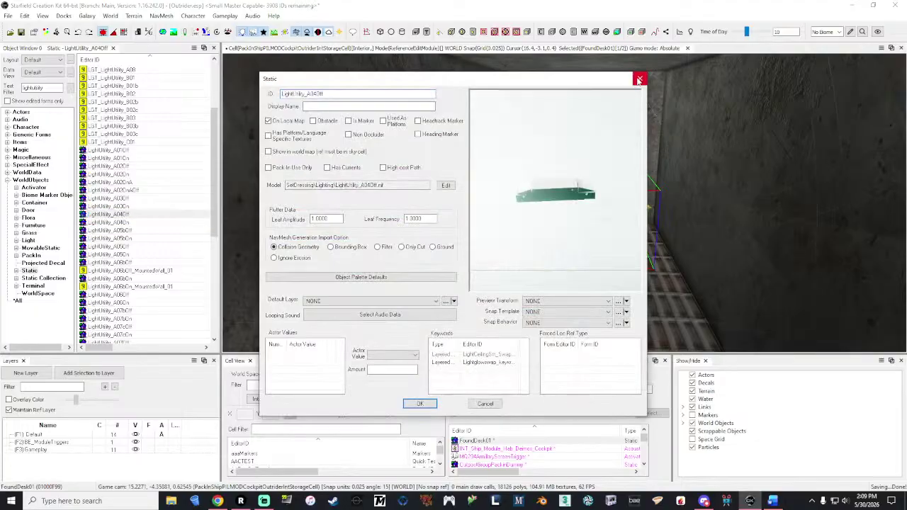
left_click(640, 78)
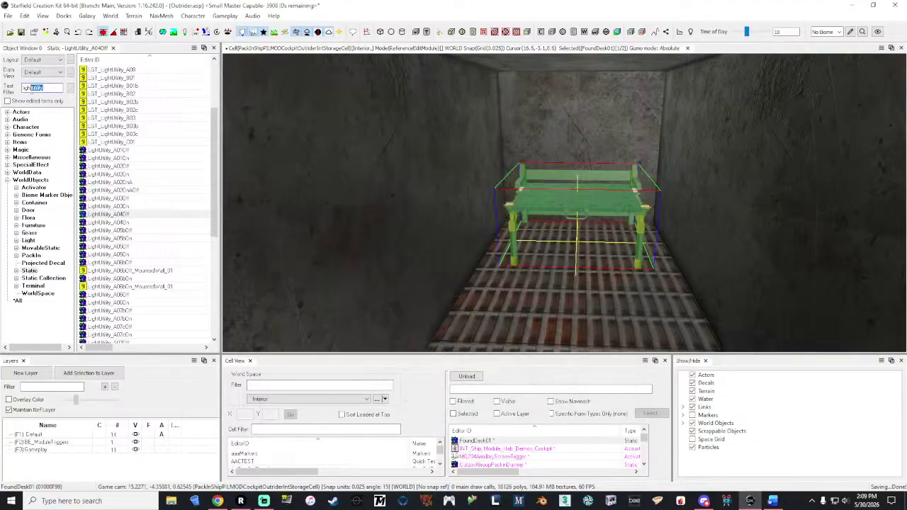
- Broaden the object filter to "light" and inspect the GenCeilingLightA01_Off static's model, closing its properties without changes
key("BackSpace")
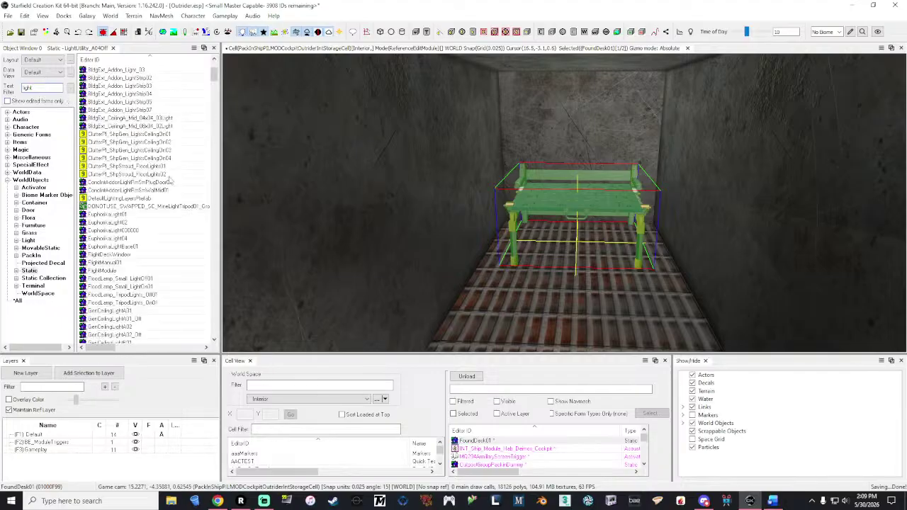
scroll(181, 183, "down", 3)
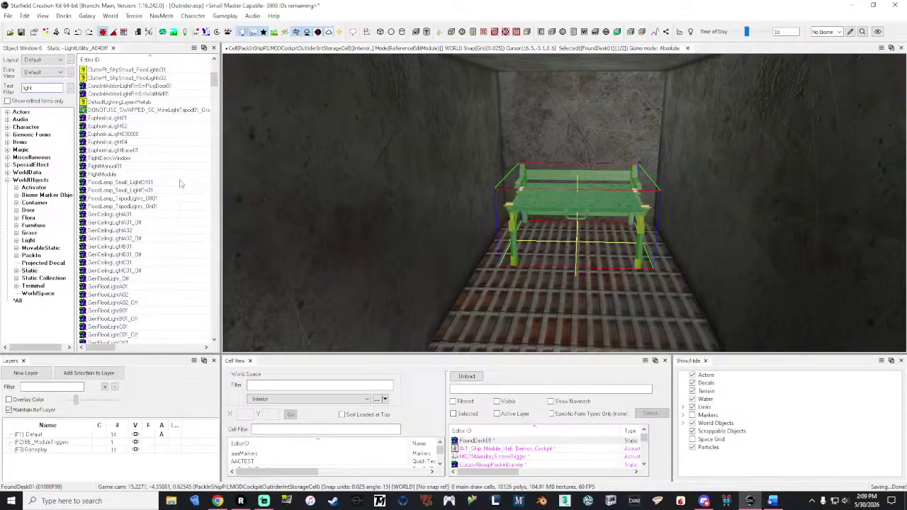
left_click(130, 223)
double_click(130, 224)
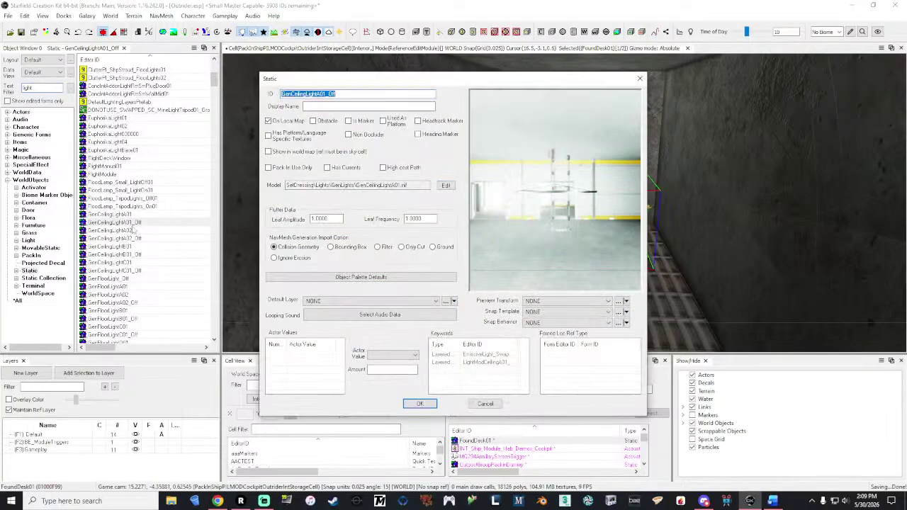
left_click(639, 78)
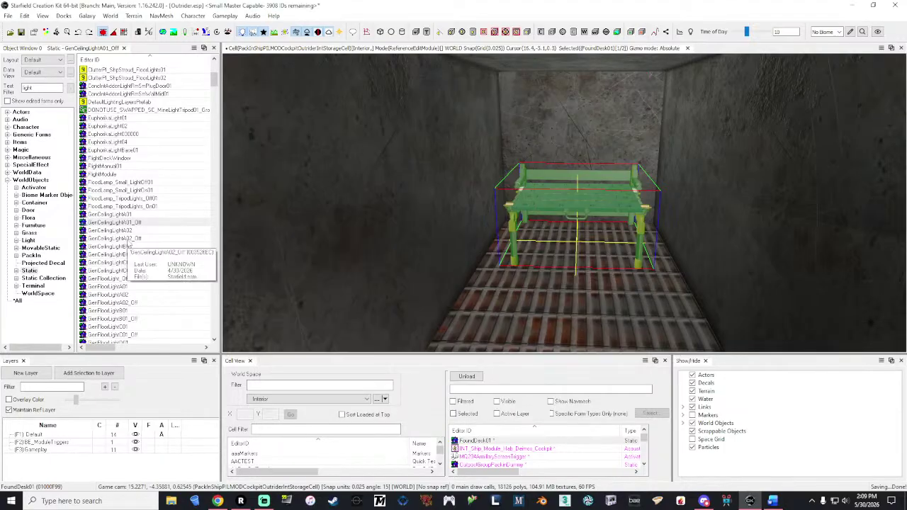
- Inspect the models of the GenCeilingLightA02_Off and GenCeilingLightB01_Off statics in their previews, closing each without changes
left_click(128, 239)
double_click(128, 238)
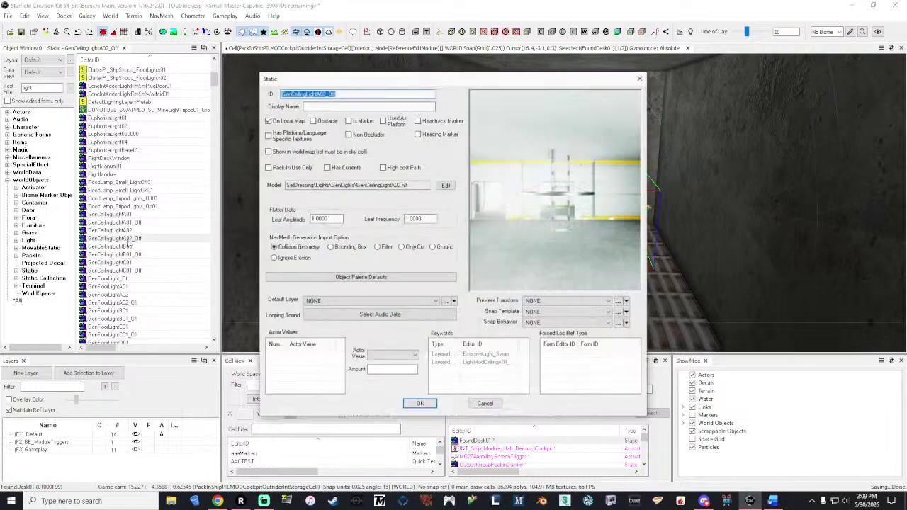
left_click(640, 78)
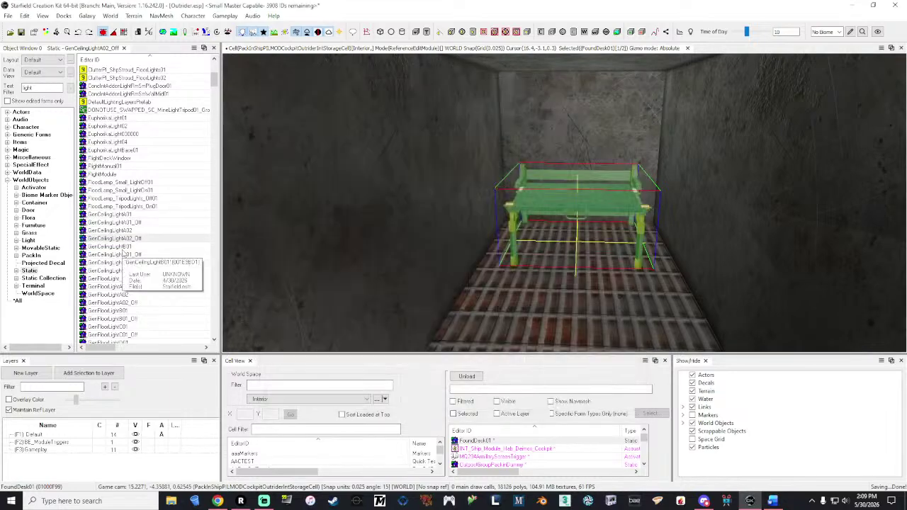
left_click(124, 254)
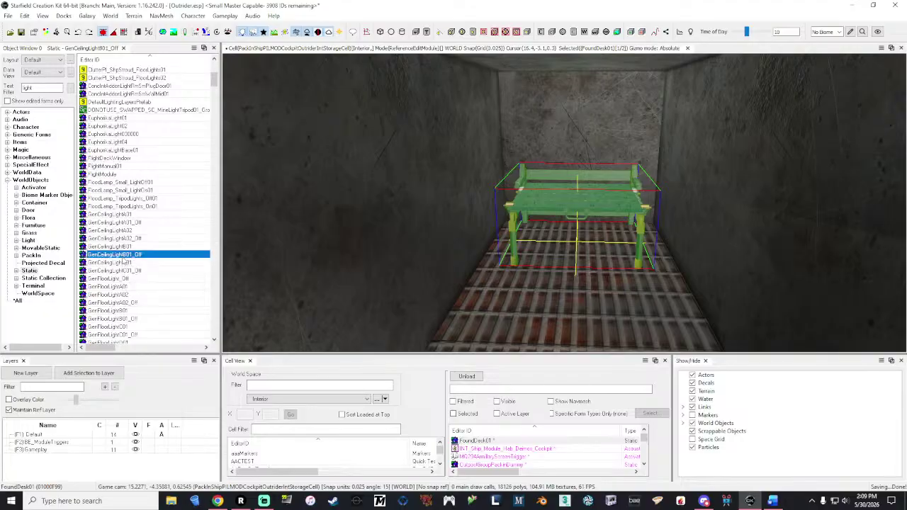
double_click(124, 257)
left_click_drag(585, 192, 565, 169)
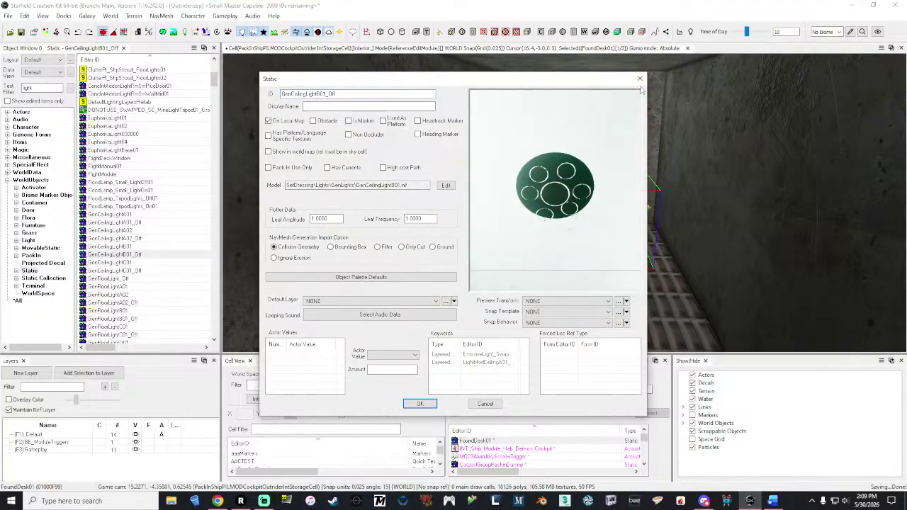
left_click(642, 79)
- Inspect the GenCeilingLightC01_Off static's model in its preview and close its properties without changes
left_click(125, 273)
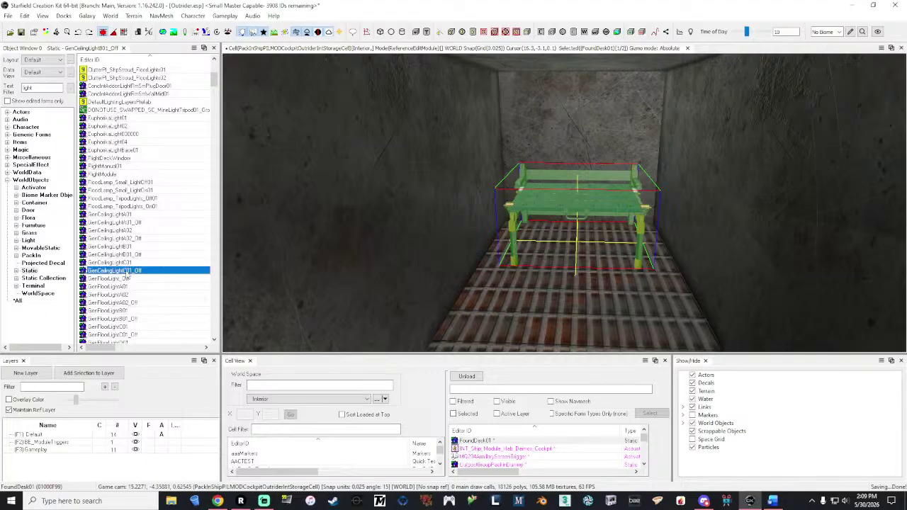
double_click(126, 275)
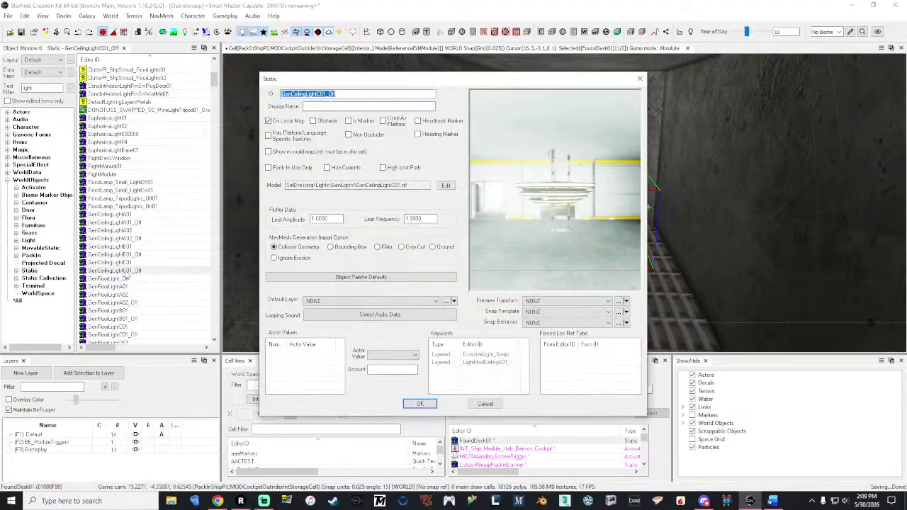
left_click(641, 79)
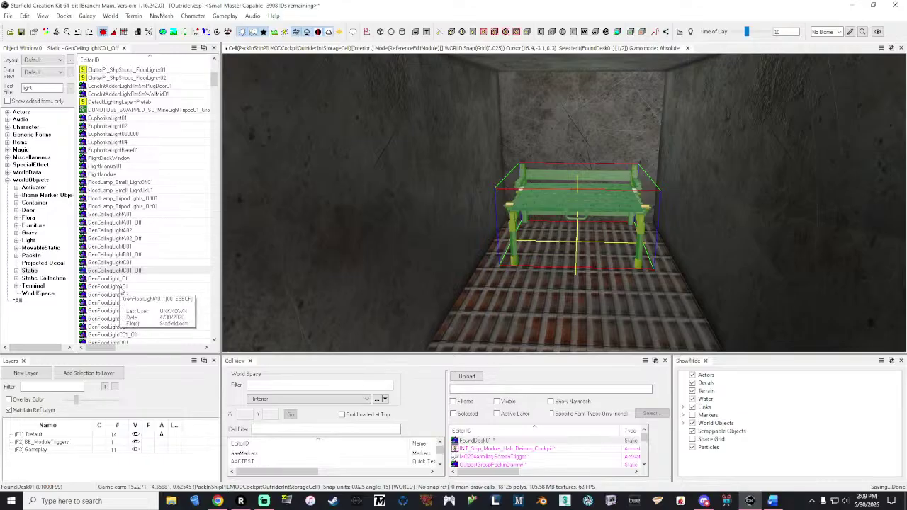
- Select the GenFloorLightA01 static in the object list
left_click(116, 287)
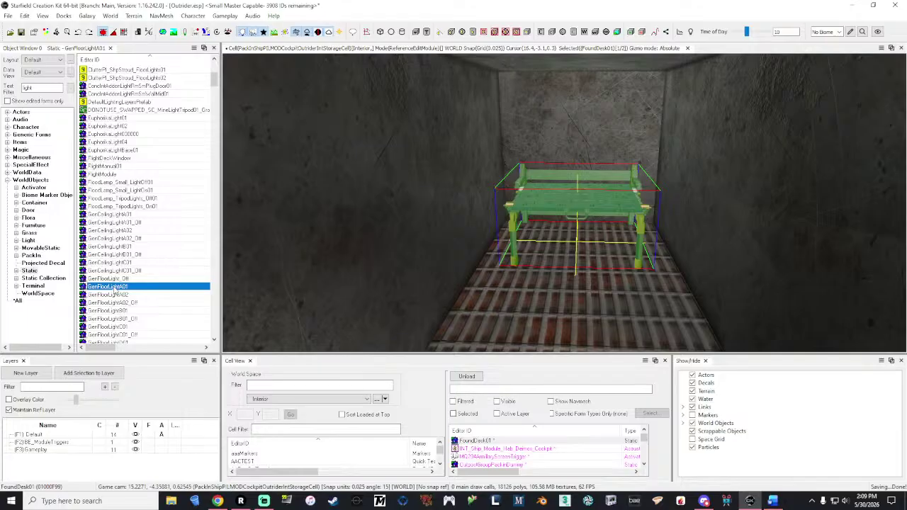
- Preview the GenFloorLightA01 and LightCeilingSm_A01Off statics
double_click(114, 288)
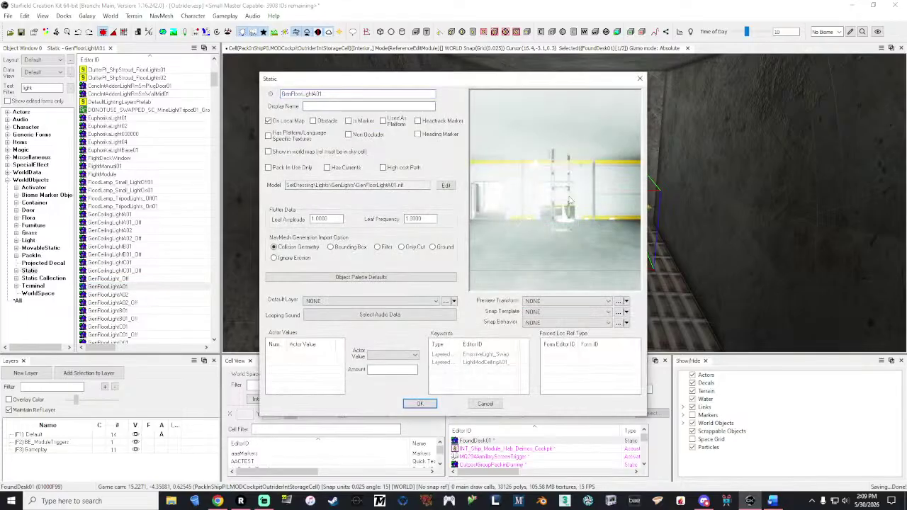
left_click(639, 78)
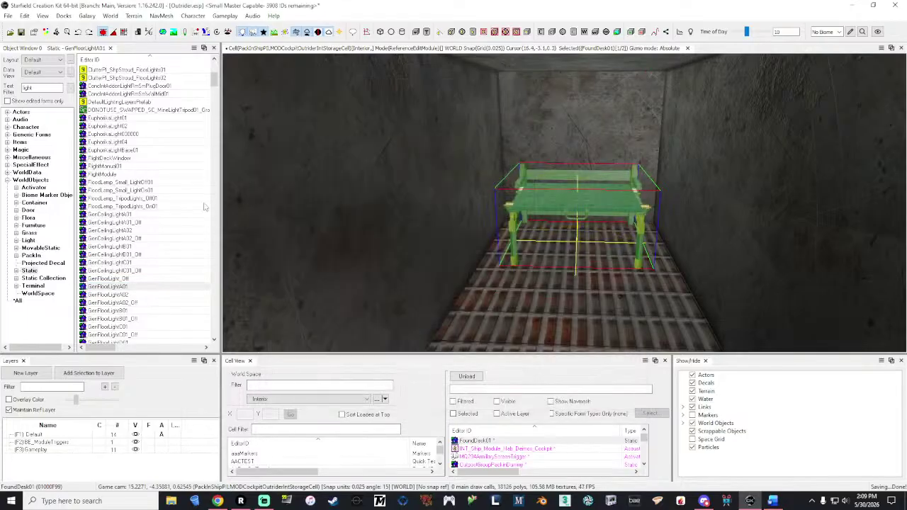
scroll(174, 219, "down", 6)
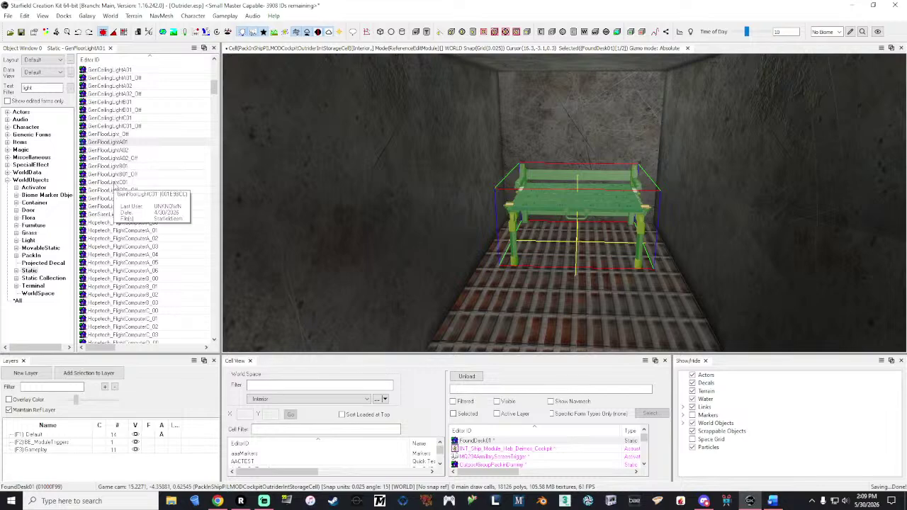
scroll(180, 216, "down", 1)
scroll(180, 216, "down", 10)
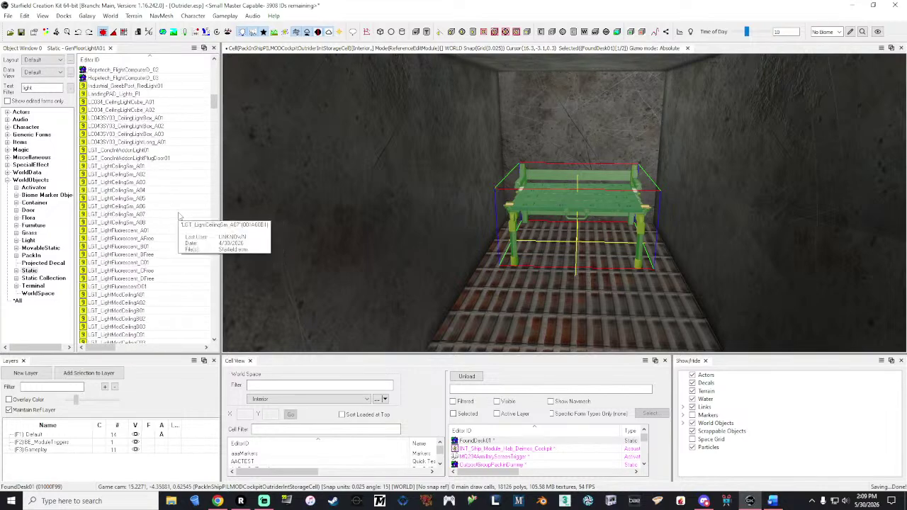
scroll(179, 216, "down", 10)
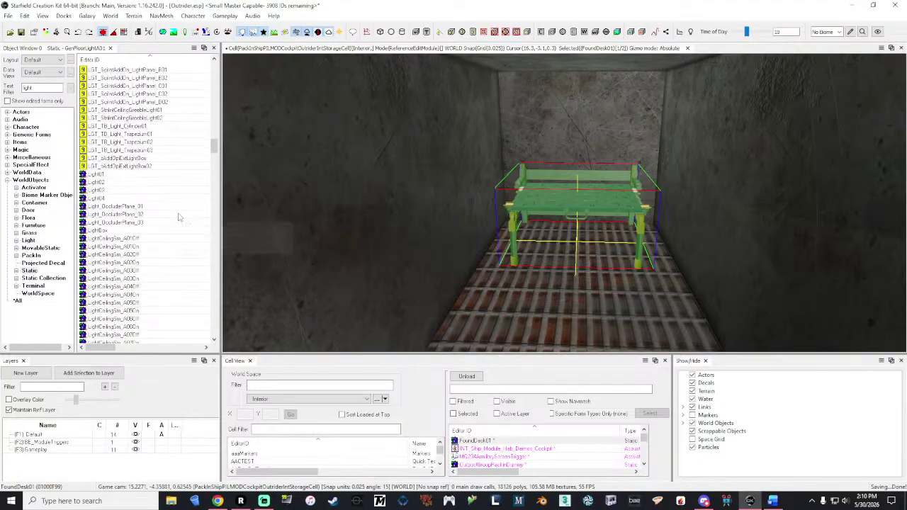
scroll(179, 216, "down", 1)
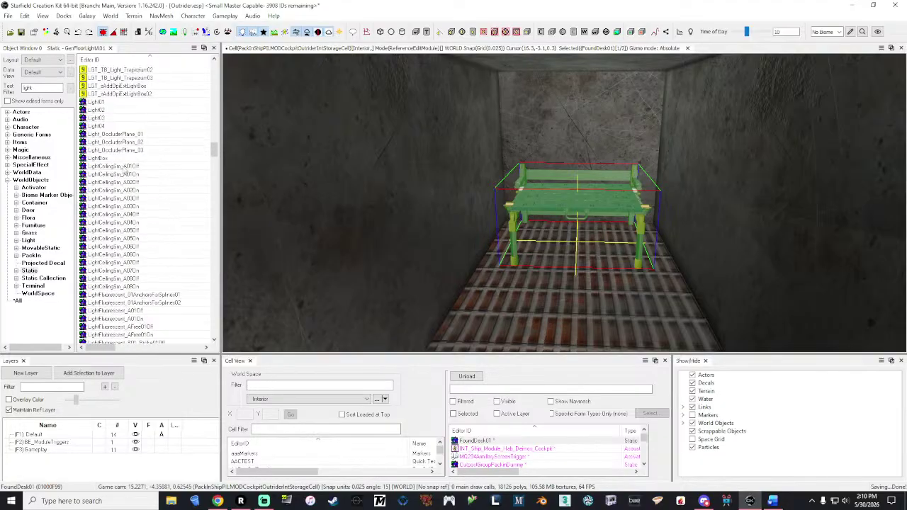
left_click(120, 167)
double_click(122, 167)
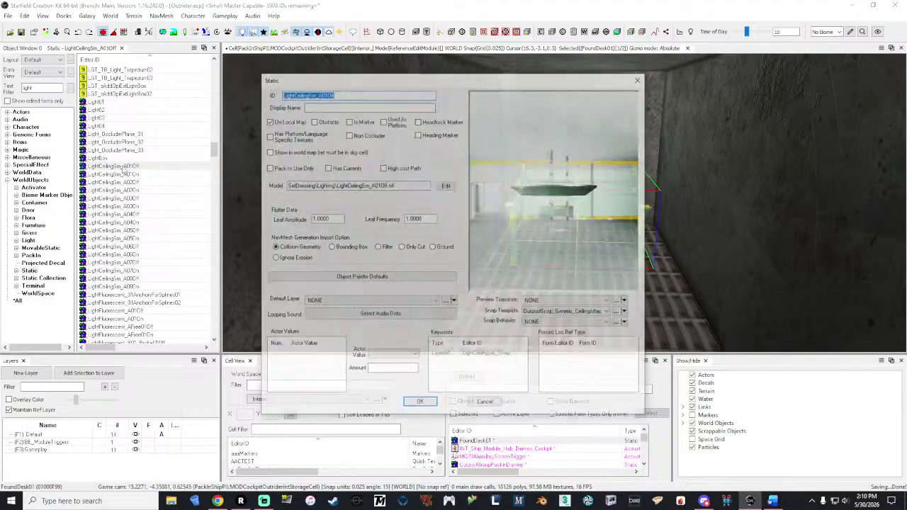
left_click_drag(566, 131, 555, 155)
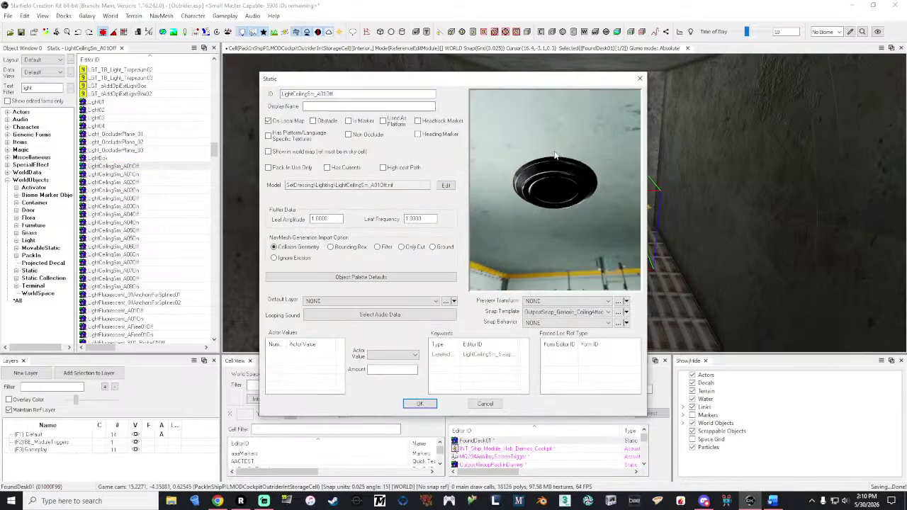
left_click(639, 78)
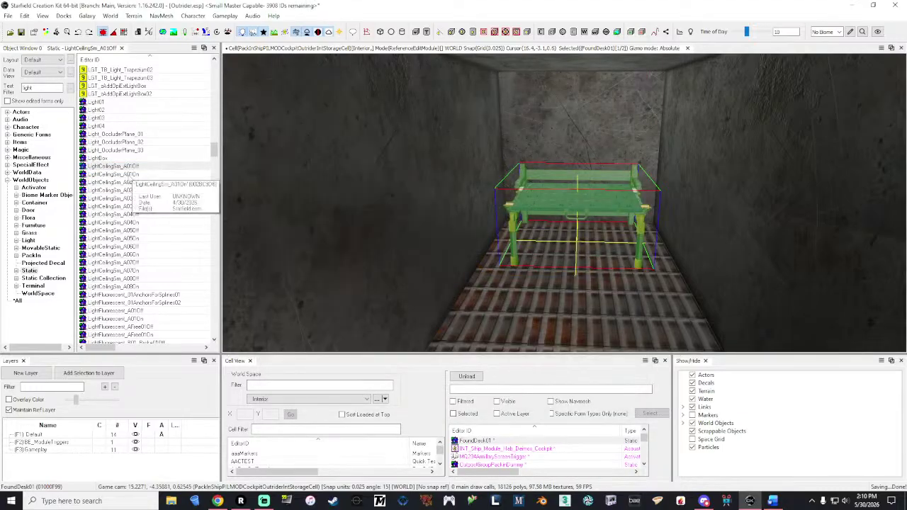
- Preview the LightCeilingSm_A01On static from below and copy its editor ID
left_click(130, 174)
double_click(130, 174)
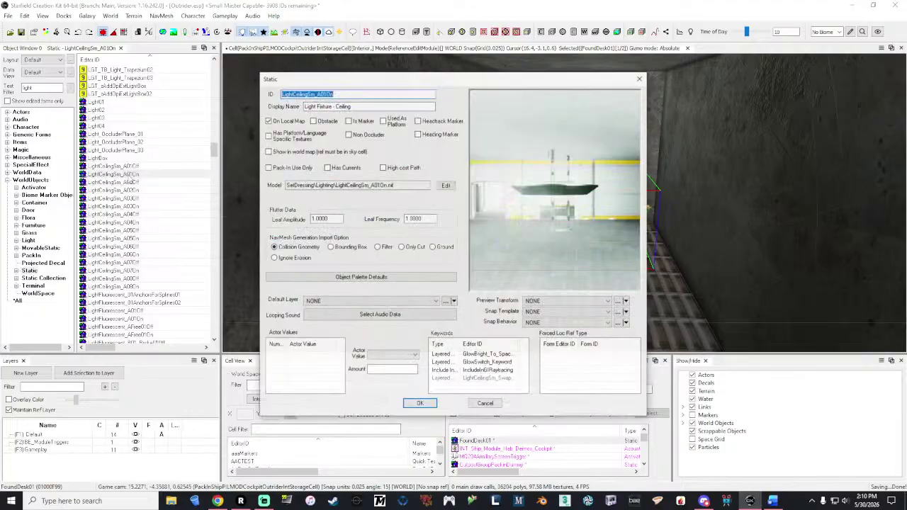
left_click_drag(560, 206, 557, 176)
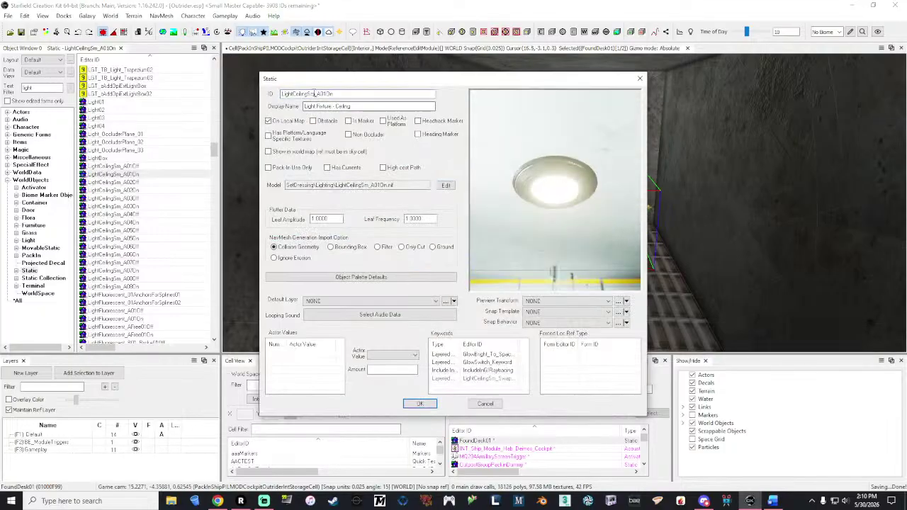
left_click_drag(344, 93, 278, 93)
right_click(284, 94)
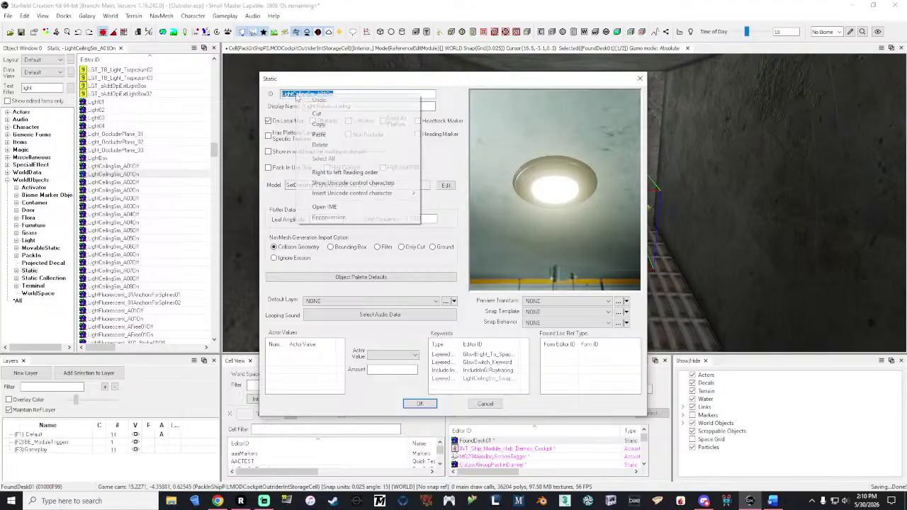
left_click(305, 127)
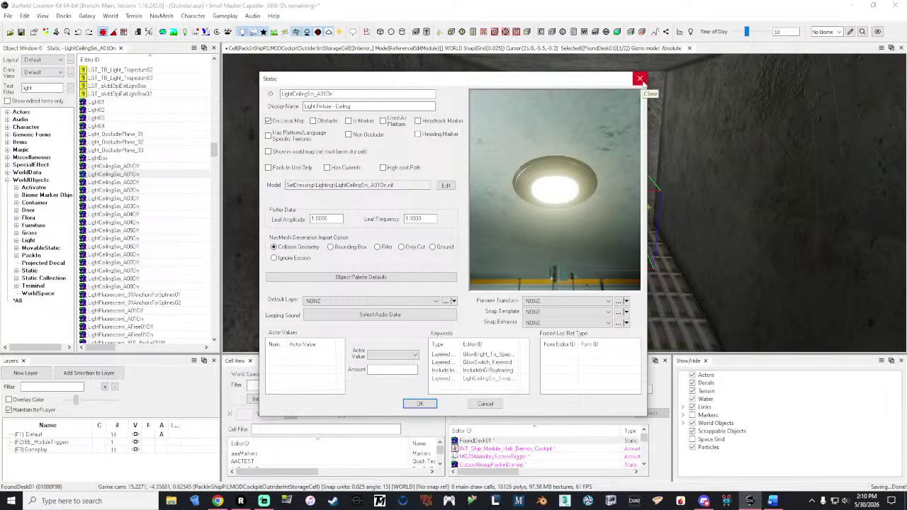
left_click(639, 78)
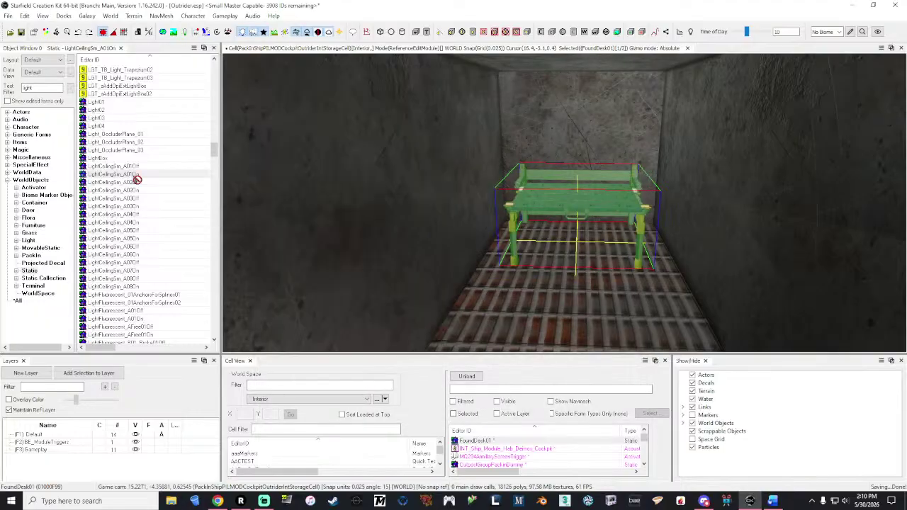
- Place LightCeilingSm_A01On on the desk's left half and set its X rotation to 180
left_click(541, 199)
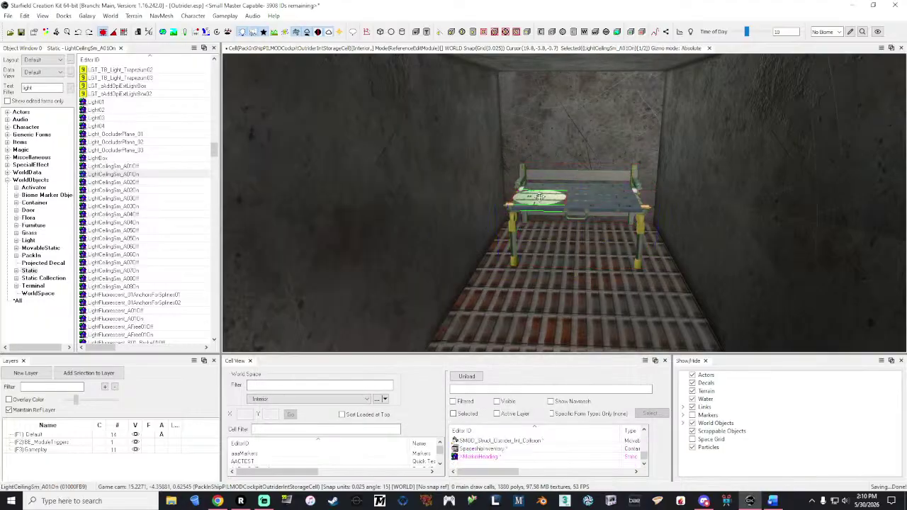
right_click(540, 196)
left_click(566, 205)
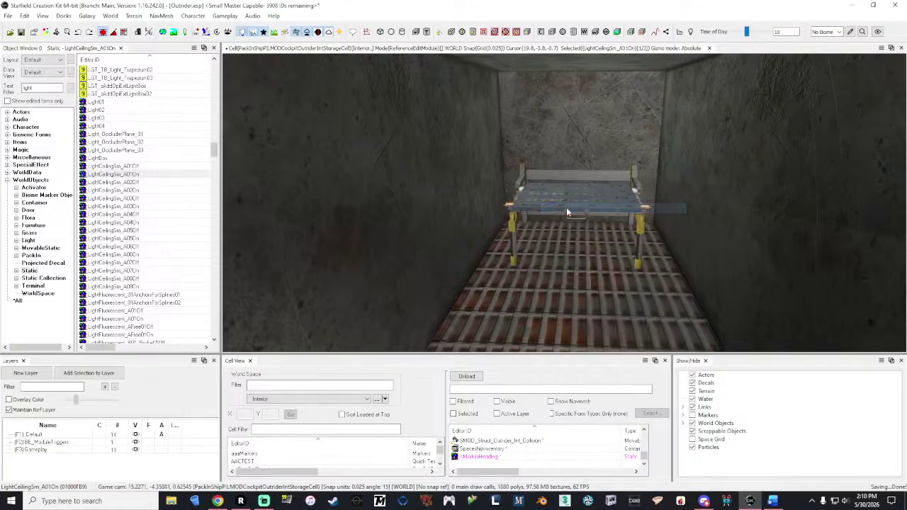
left_click_drag(428, 10, 168, 30)
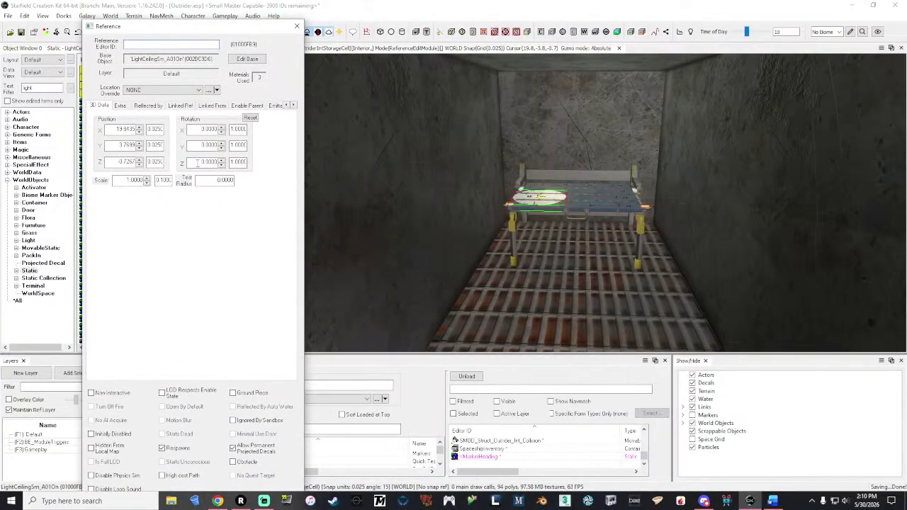
left_click(197, 132)
left_click(205, 148)
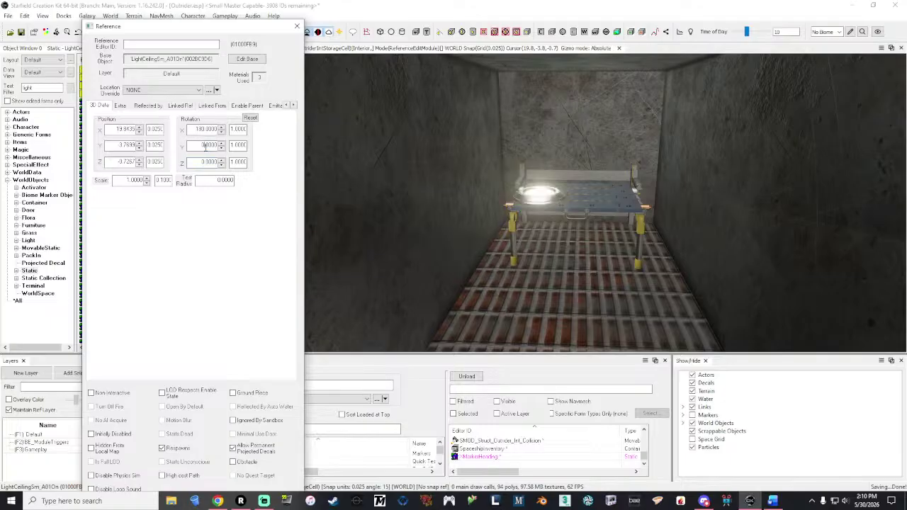
- Set the placed light's scale to 0.5 and apply the reference changes
left_click_drag(120, 181, 172, 183)
key("BackSpace")
type("0.5")
key("Return")
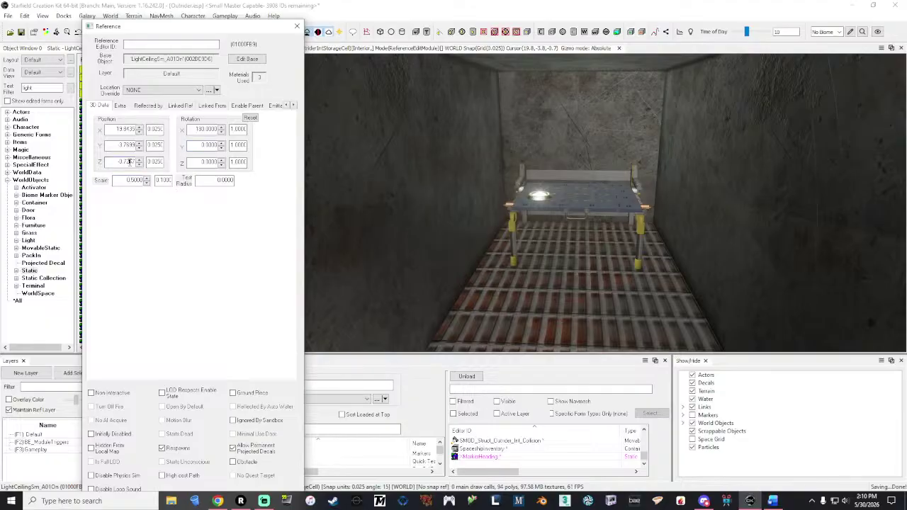
left_click_drag(152, 34, 153, 4)
left_click(162, 488)
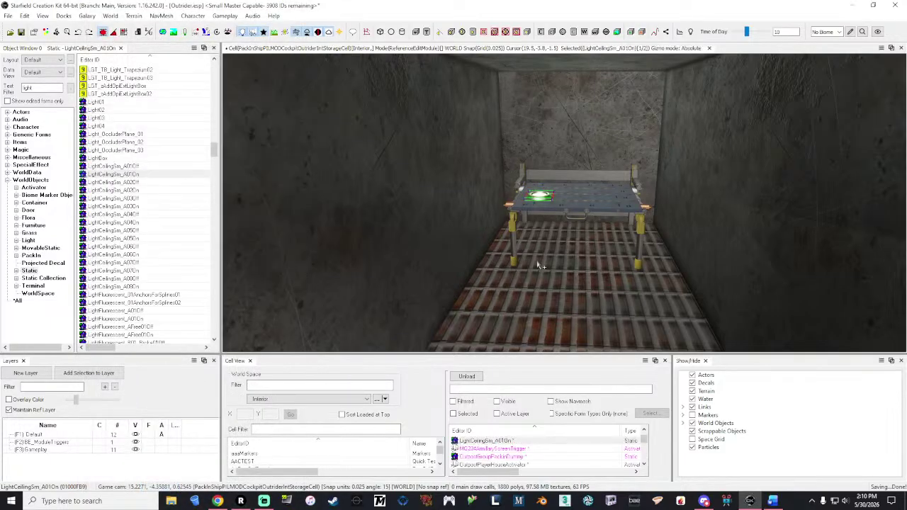
- Move the light along the Y axis to about -3.675, closer to the desk's left end
middle_click_drag(539, 195, 550, 196, "shift")
right_click_drag(542, 197, 541, 197)
key("w")
key("w")
key("s")
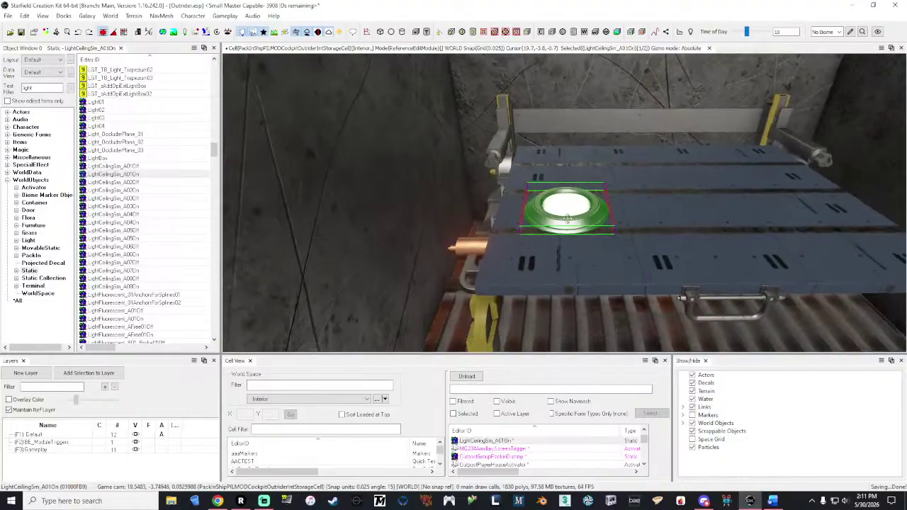
key("e")
left_click_drag(527, 214, 503, 214)
right_click_drag(502, 214, 502, 214)
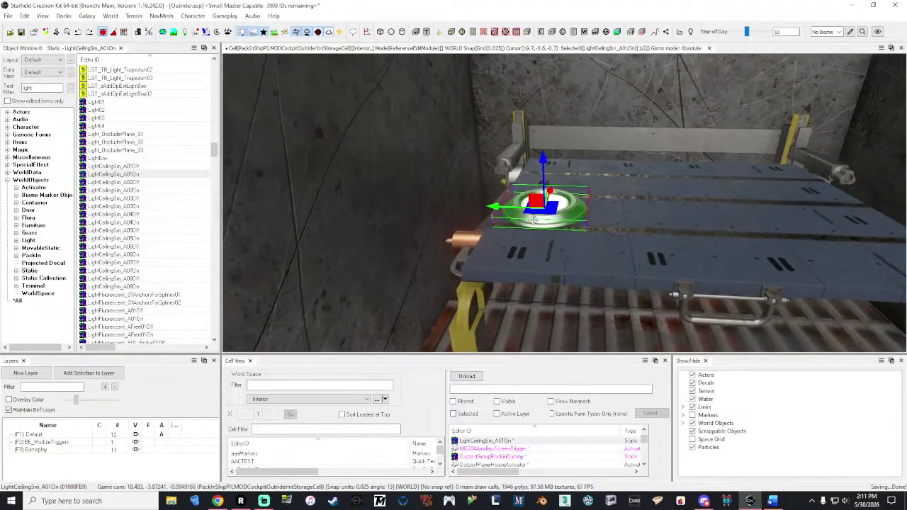
right_click(536, 175)
left_click(565, 260)
left_click_drag(496, 214, 630, 227)
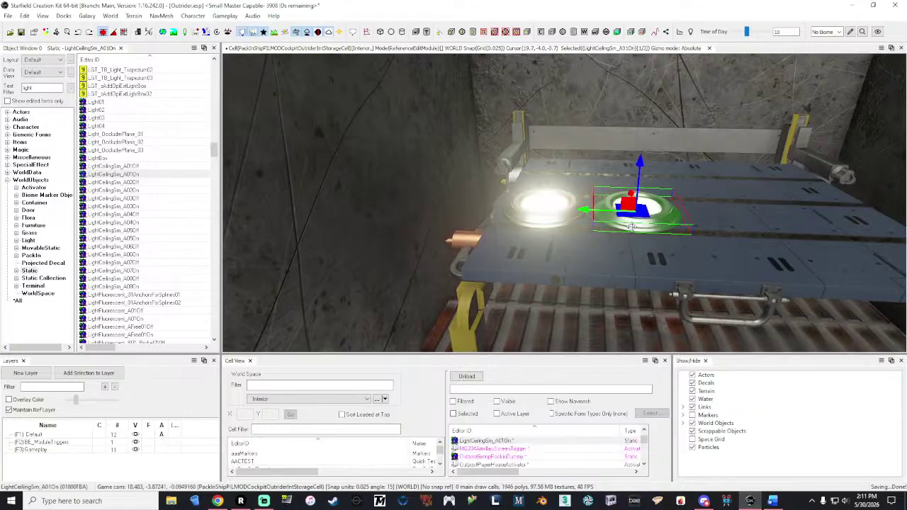
key("Delete")
- Add the glowbright01_To_genericglow01_blue_Swap layered material swap to the light on the desk and apply it
left_click(554, 211)
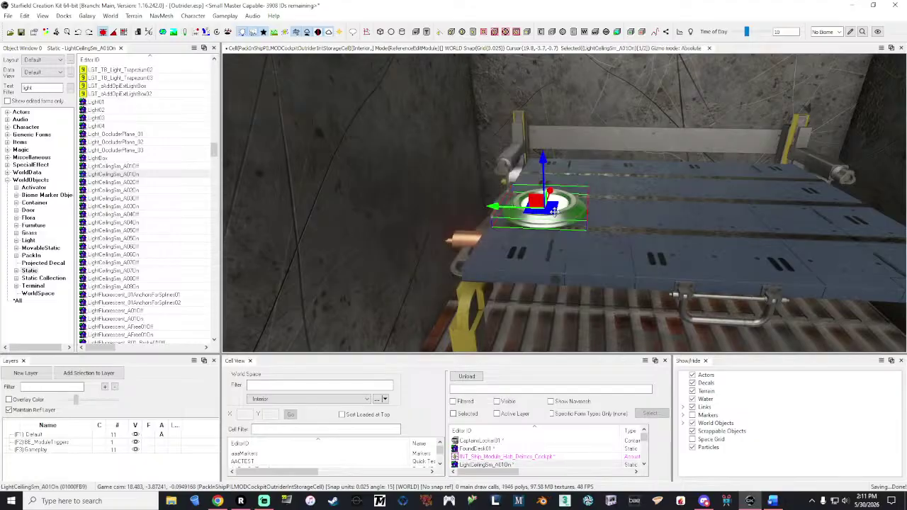
right_click(554, 211)
left_click(571, 206)
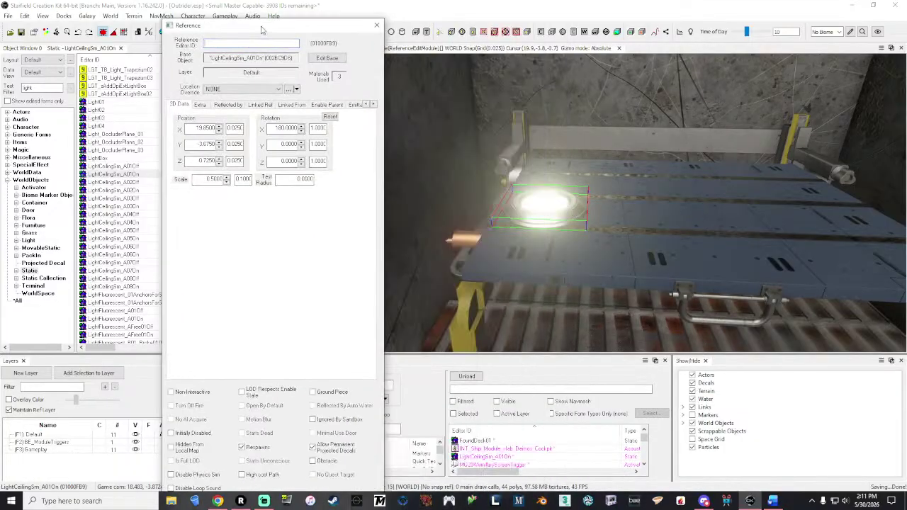
left_click(200, 105)
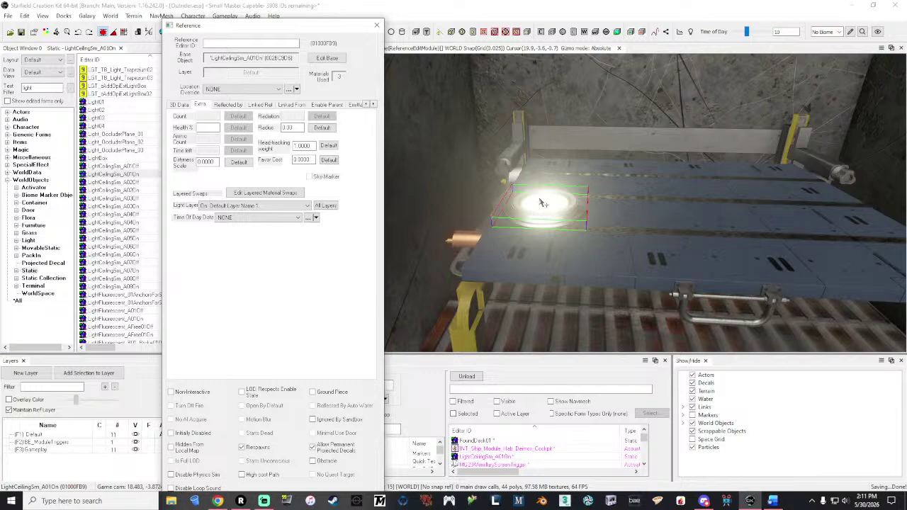
left_click(265, 193)
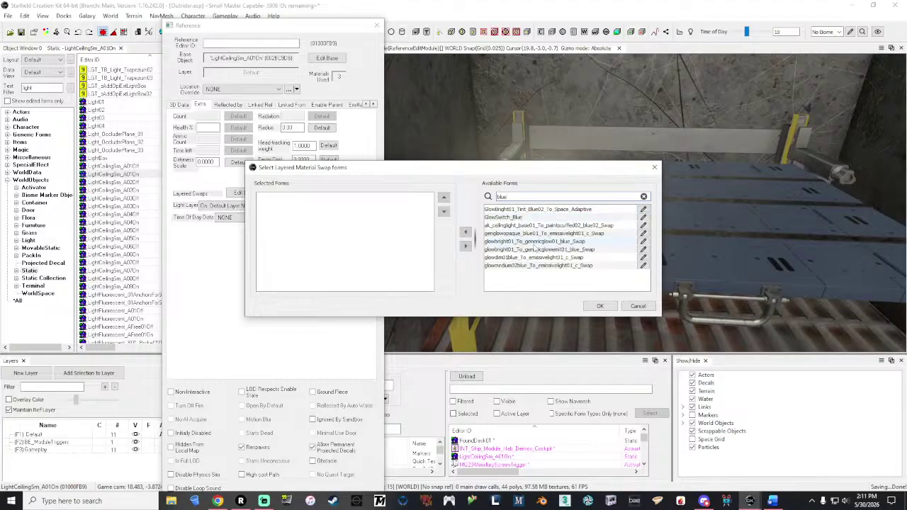
double_click(551, 249)
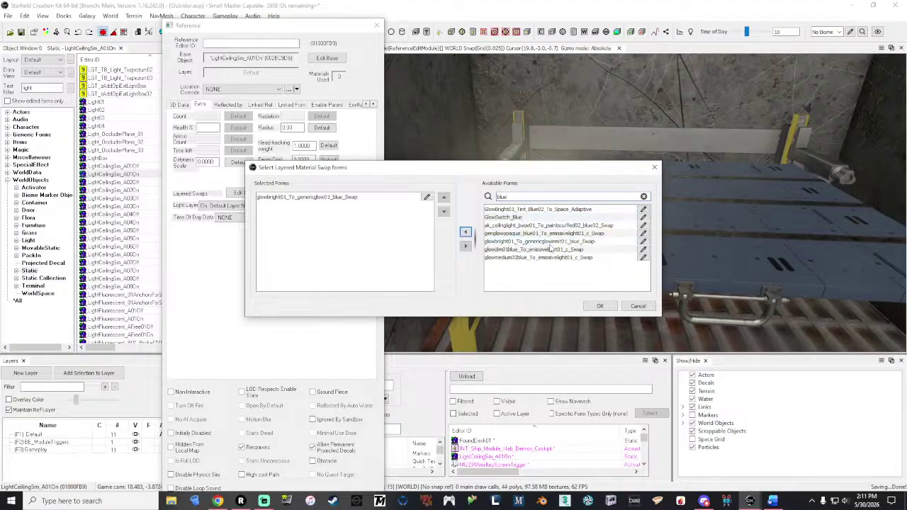
left_click(601, 306)
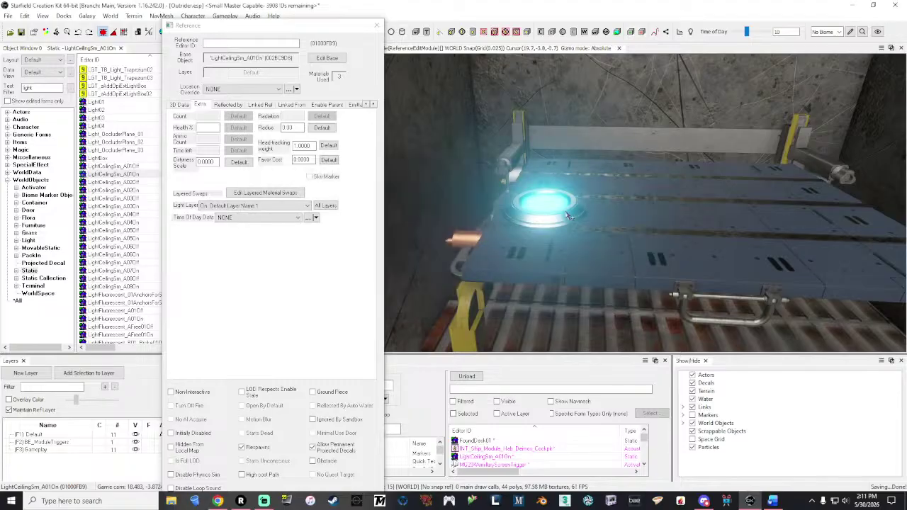
left_click_drag(263, 29, 251, 10)
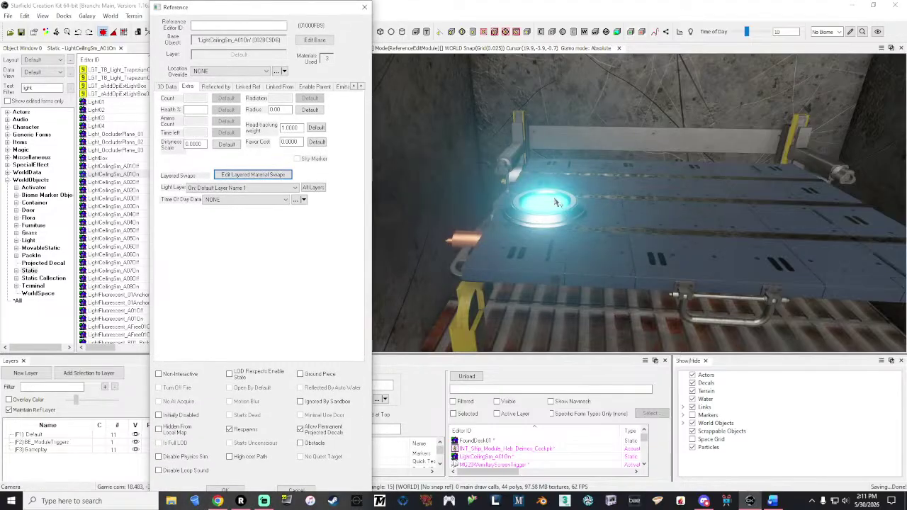
left_click(225, 490)
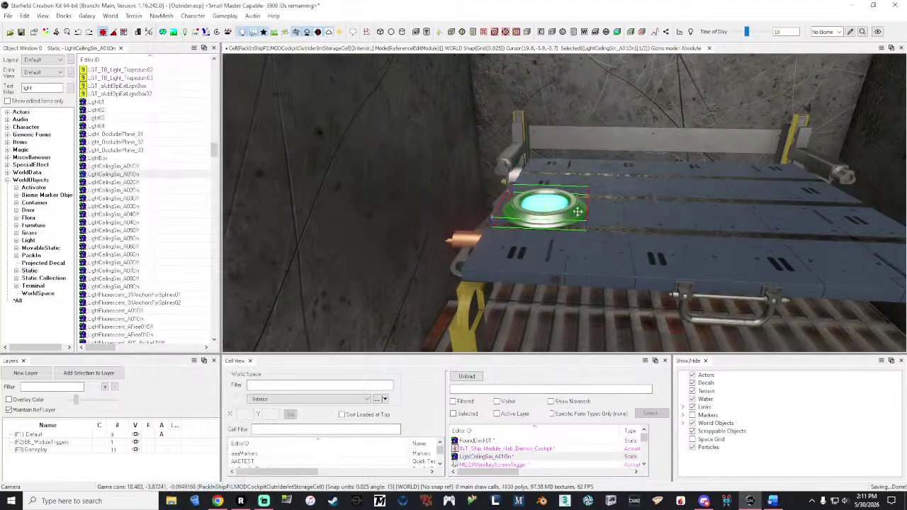
- Duplicate the blue light and move the copy along the Y axis to sit directly beside the original
key("w")
right_click(577, 211)
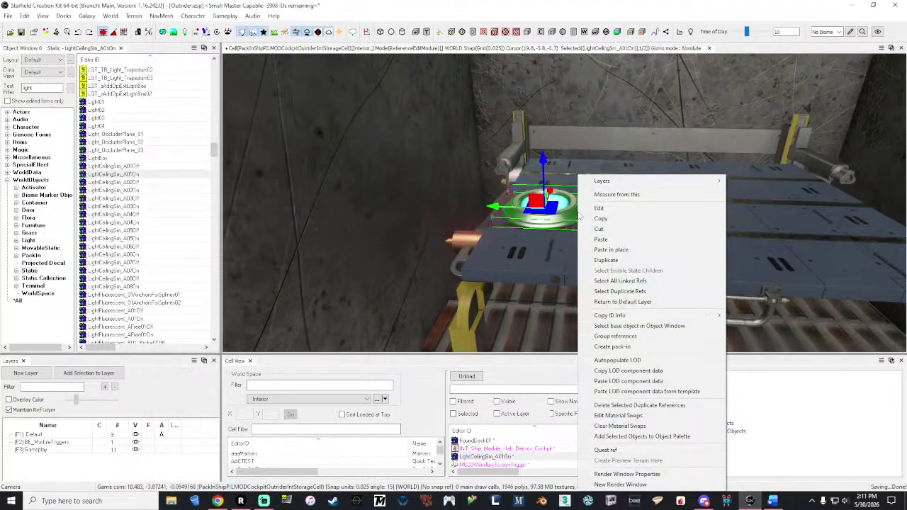
left_click(621, 261)
left_click_drag(509, 206, 586, 212)
- Duplicate the second blue light and move the copy along Y to extend the row toward the desk's right end
right_click(624, 221)
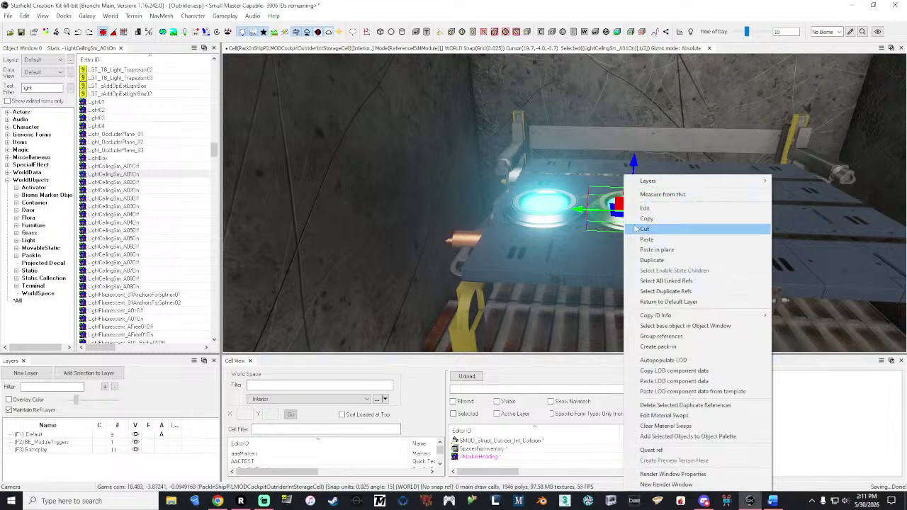
left_click(631, 260)
left_click_drag(586, 211, 675, 215)
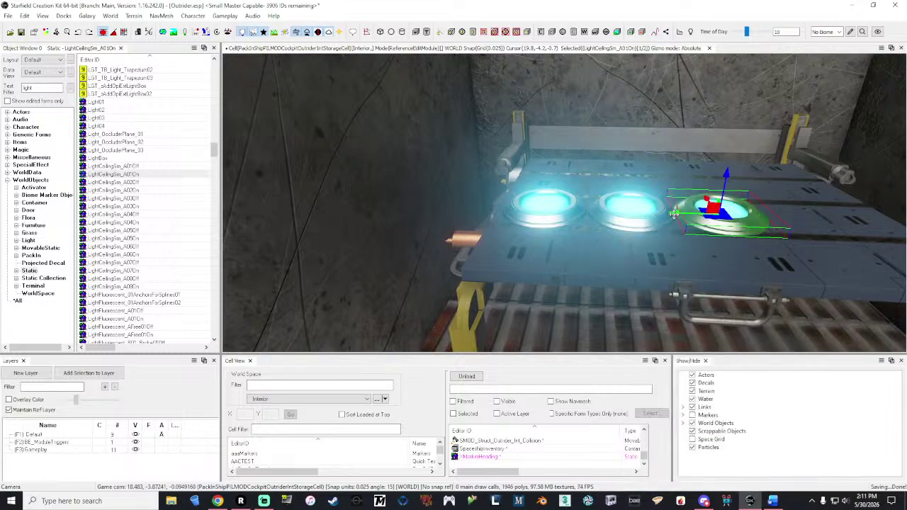
middle_click_drag(673, 213, 674, 206)
right_click_drag(658, 212, 532, 208)
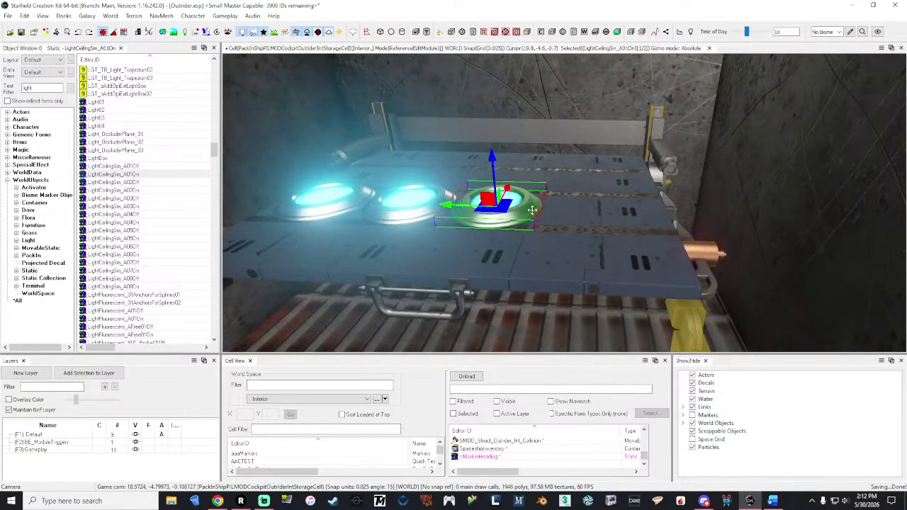
- Duplicate the third blue light and move the copy along the Y axis to make it the fourth in the desk's row
right_click(532, 210)
left_click(559, 263)
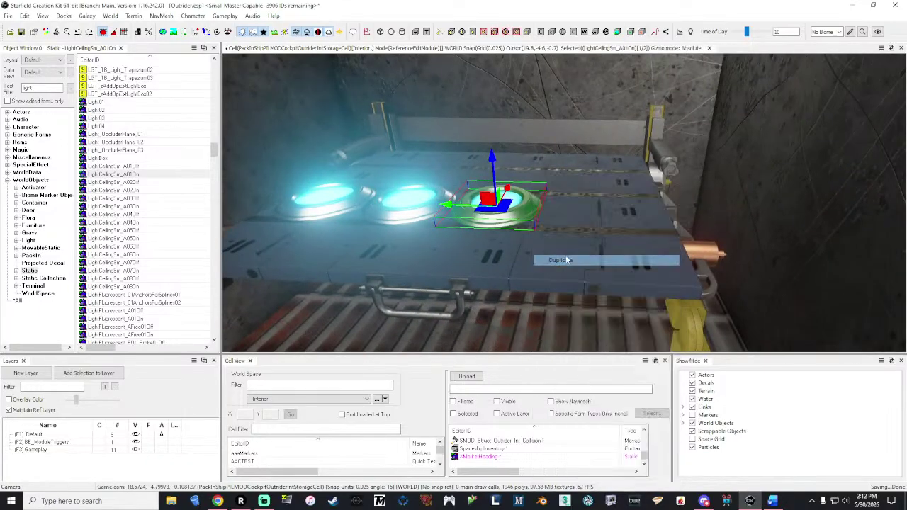
left_click_drag(464, 204, 578, 211)
right_click_drag(578, 211, 624, 211)
key("a")
key("d")
key("a")
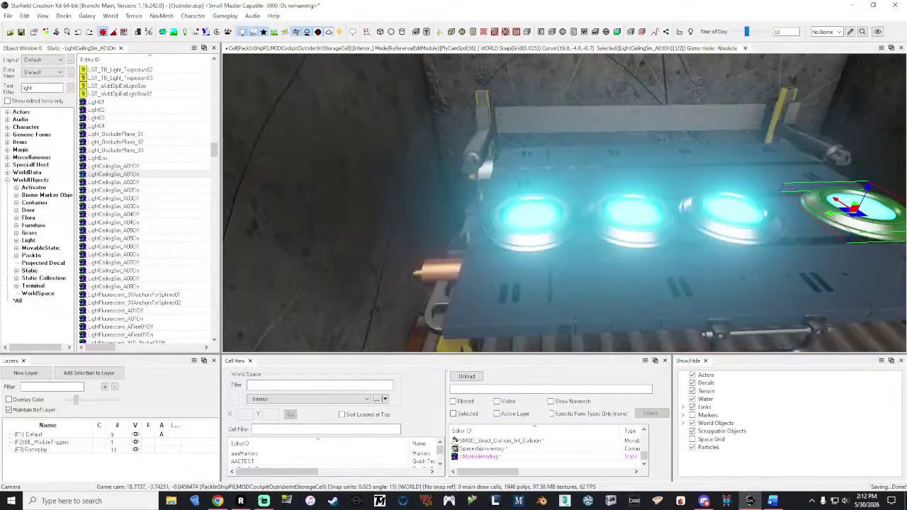
- Shift the two middle blue lights along the Y axis toward the desk's right end to even out the row's spacing
key("s")
left_click(681, 217)
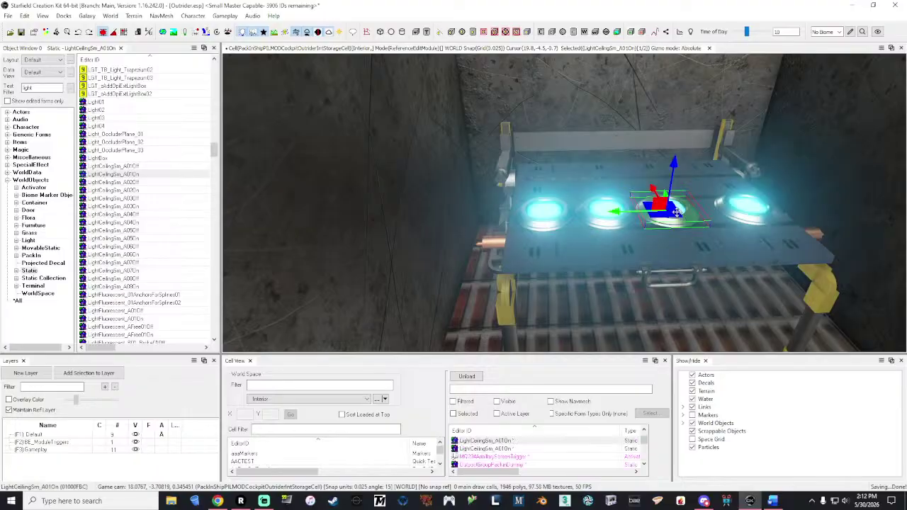
left_click_drag(639, 214, 652, 211)
left_click(609, 218)
key("ctrl+d")
left_click_drag(567, 212, 586, 213)
middle_click_drag(586, 213, 388, 199, "shift")
scroll(564, 203, "up", 3)
scroll(564, 203, "down", 4)
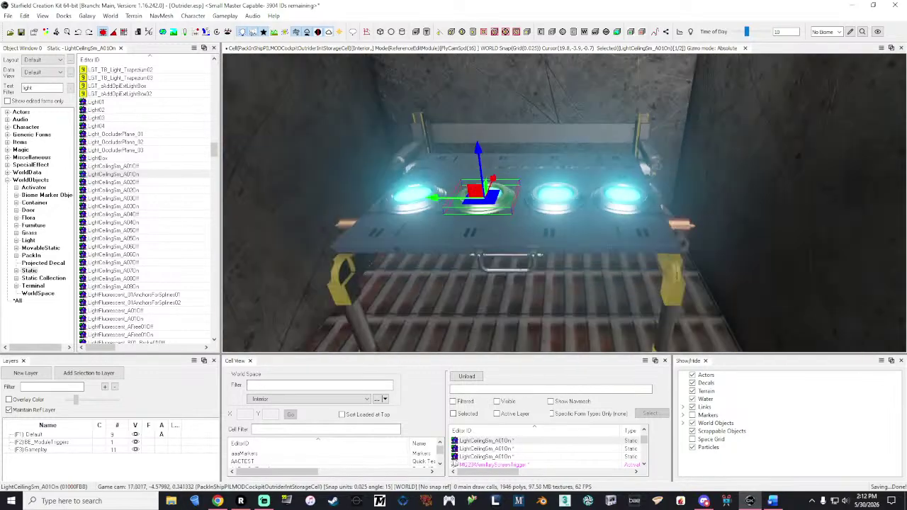
middle_click_drag(564, 202, 549, 203, "shift")
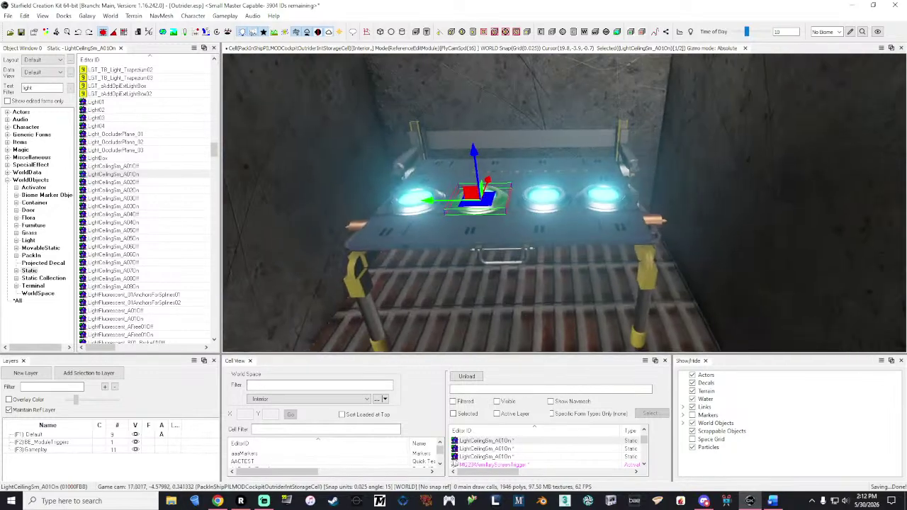
right_click_drag(552, 221, 552, 221)
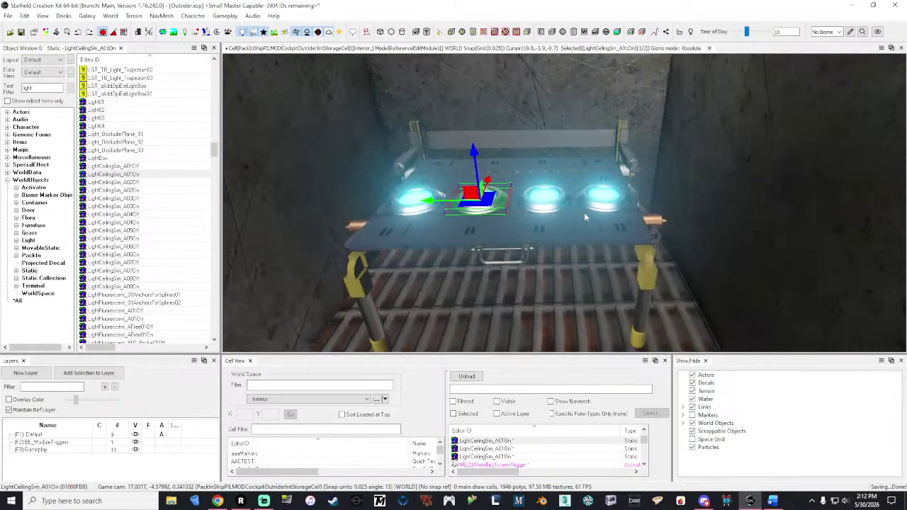
- Nudge the third light and the leftmost light slightly along the Y axis to balance the row
left_click(525, 201)
left_click_drag(522, 201, 519, 201)
key("s")
mouse_move(519, 200)
right_mouse_down()
mouse_move(482, 194)
mouse_move(602, 206)
mouse_move(567, 141)
mouse_move(520, 142)
mouse_move(520, 203)
right_mouse_up()
scroll(533, 202, "up", 5)
scroll(533, 201, "down", 4)
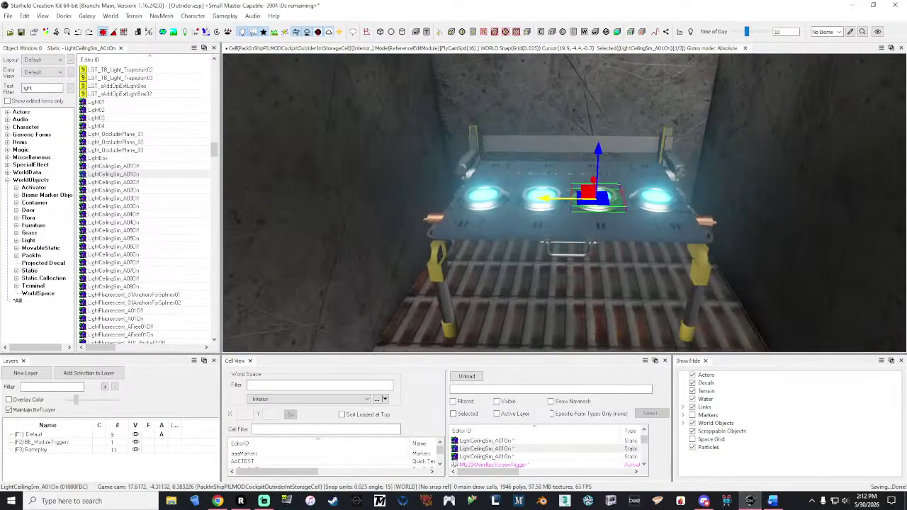
key("d")
left_click(519, 199)
key("w")
key("s")
left_click(463, 227)
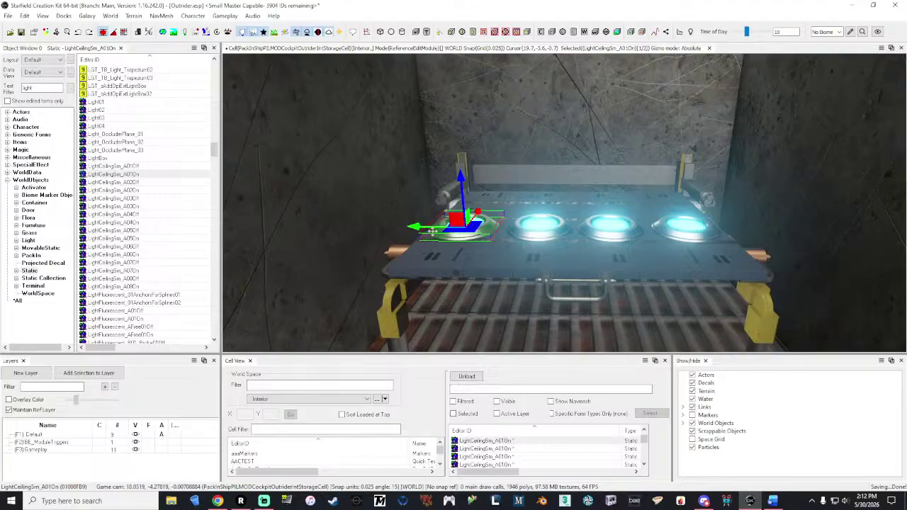
left_click_drag(425, 228, 424, 228)
- Move the rightmost light and the third light slightly along the Y axis toward the desk's right end
left_click(697, 236)
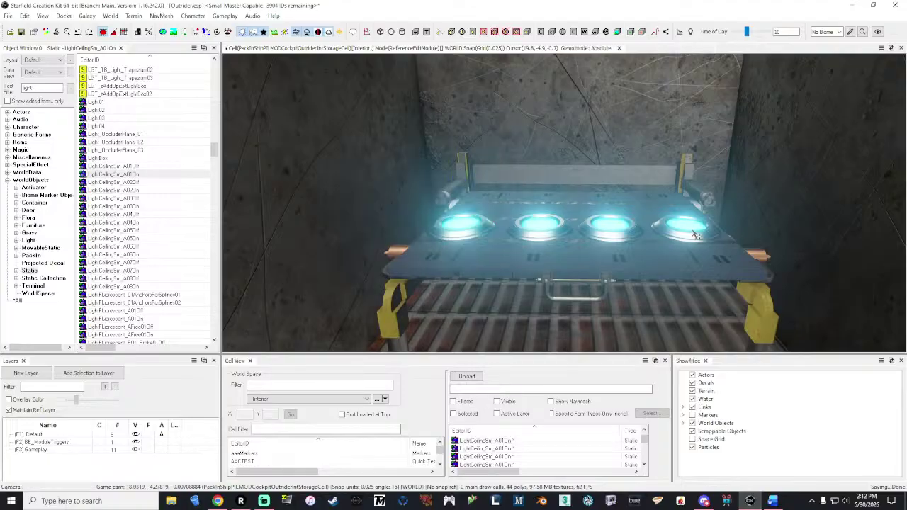
left_click(692, 234)
left_click_drag(635, 231, 640, 230)
left_click(620, 233)
left_click_drag(570, 230, 577, 231)
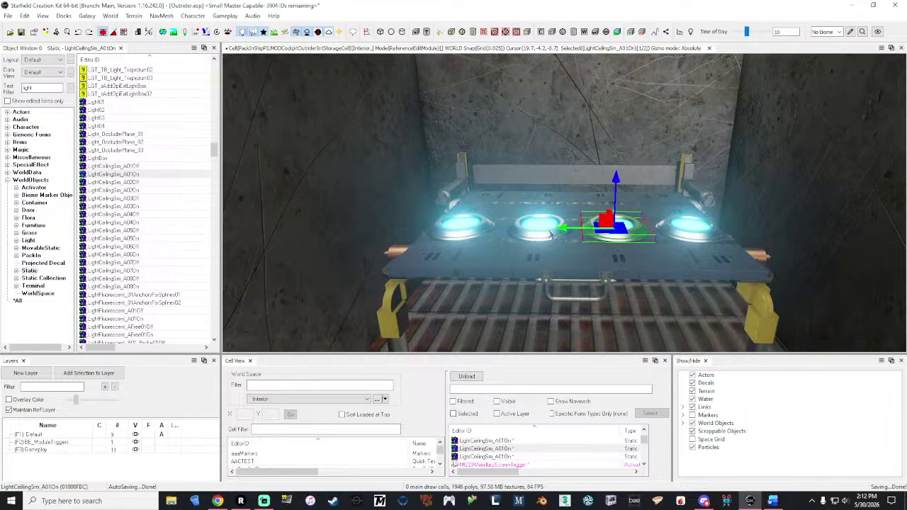
- Nudge the second light slightly along the Y axis toward the leftmost light to equalize the gaps in the row
left_click(544, 234)
left_click_drag(506, 230, 502, 230)
right_click_drag(502, 230, 504, 239)
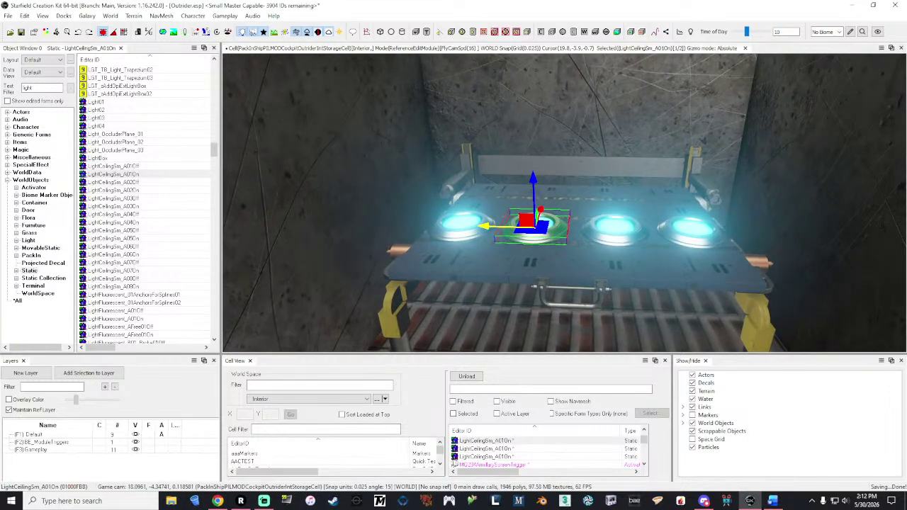
key("s")
key("w")
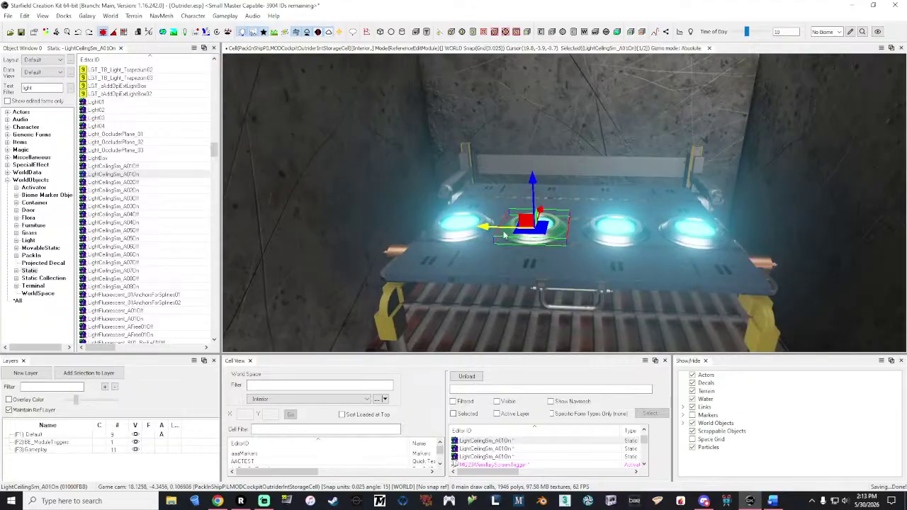
left_click_drag(503, 231, 503, 232)
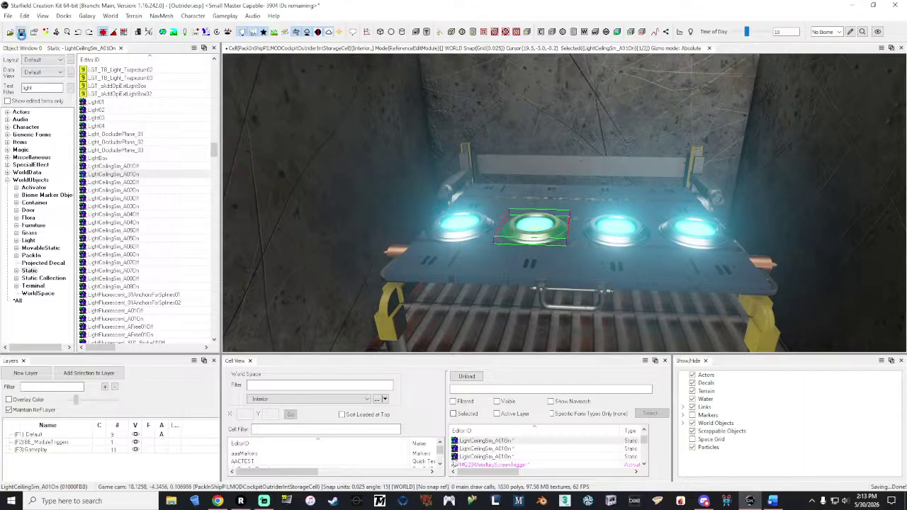
- Duplicate the LightCeilingSm_A01On static form
double_click(43, 88)
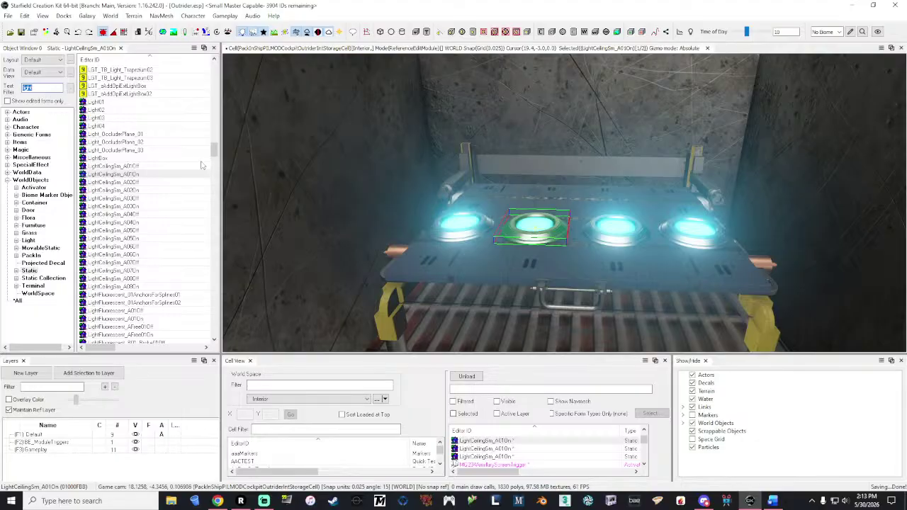
left_click(133, 167)
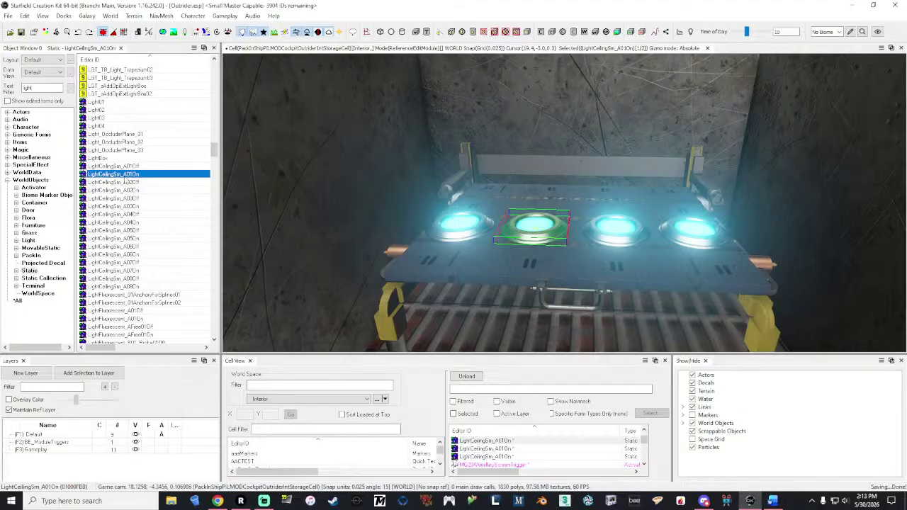
right_click(126, 174)
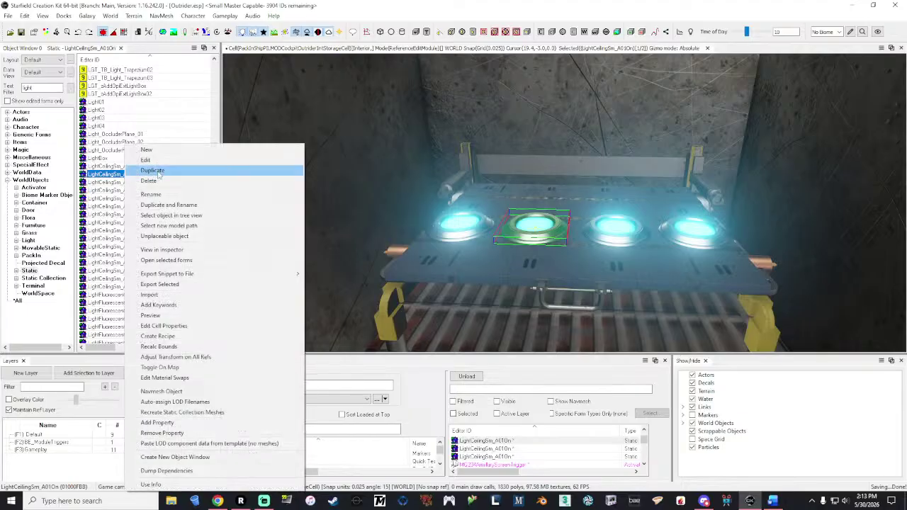
left_click(157, 171)
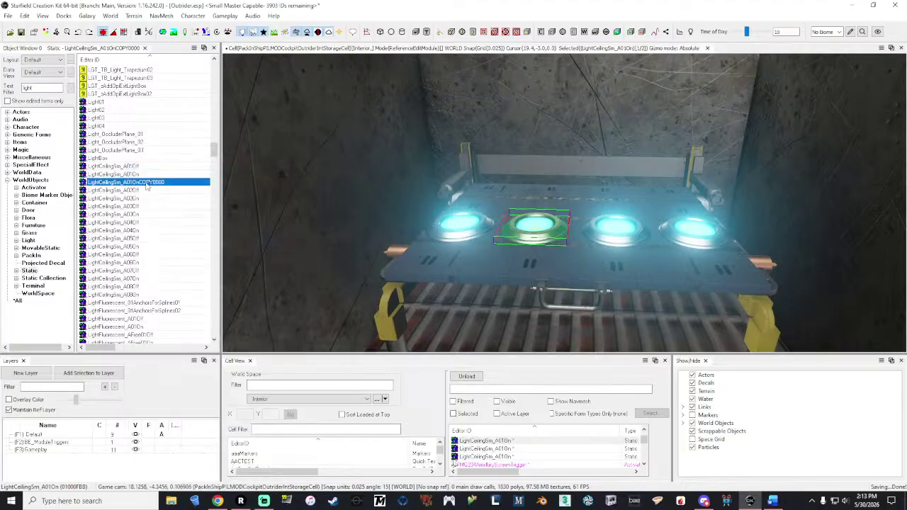
- Change the duplicated static's model to Outrider_Holo_Weapon.nif and save the form
double_click(145, 183)
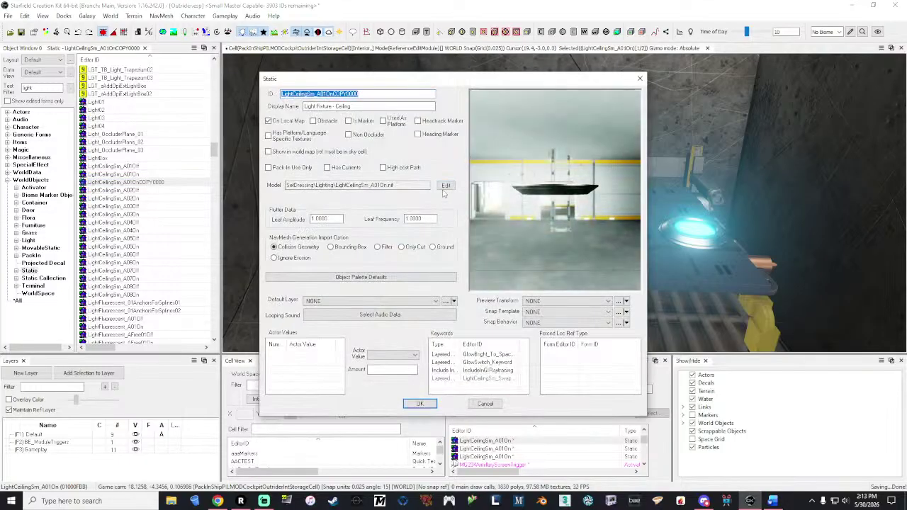
left_click(446, 186)
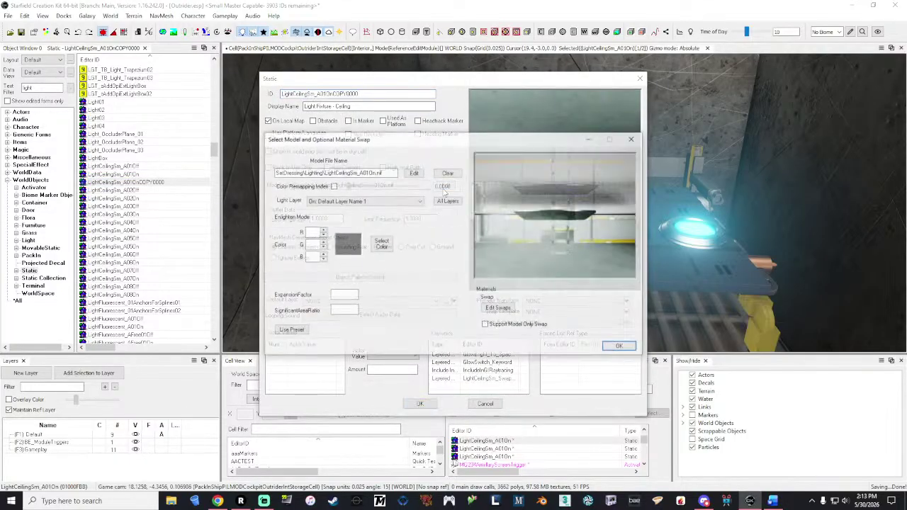
left_click(413, 173)
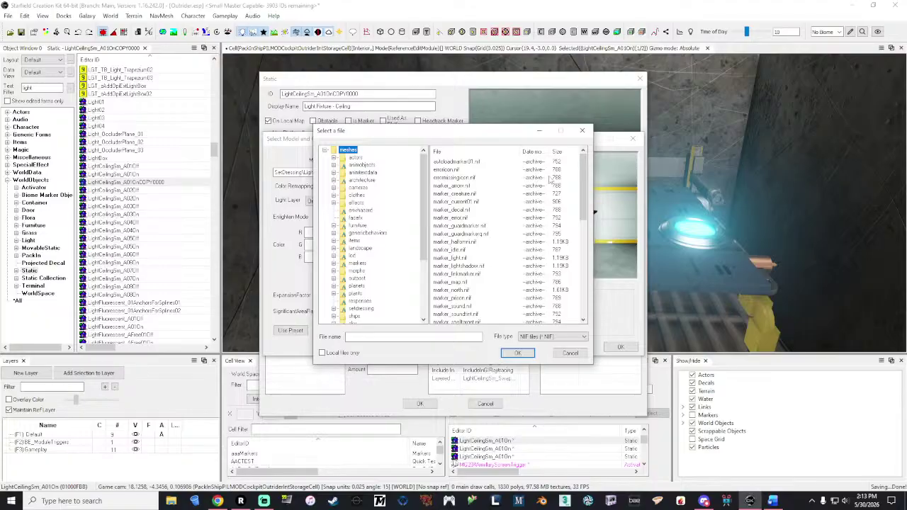
left_click_drag(582, 173, 579, 287)
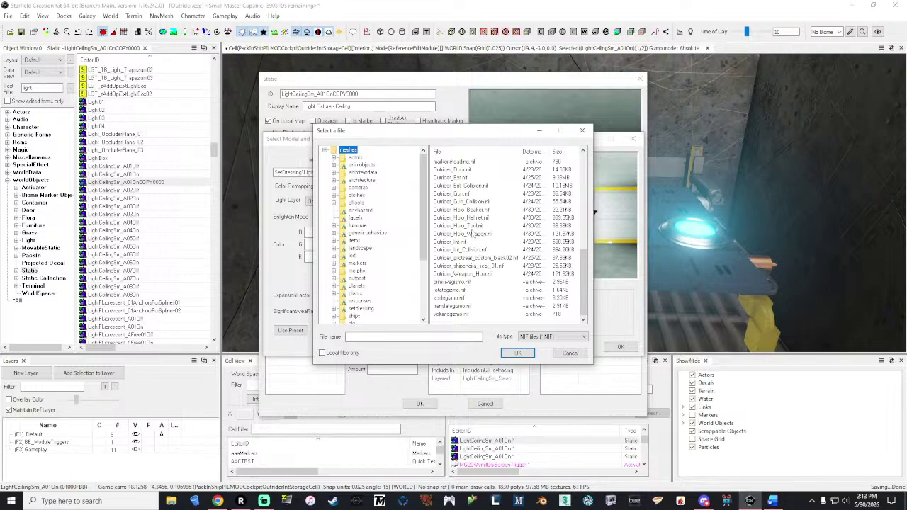
double_click(472, 234)
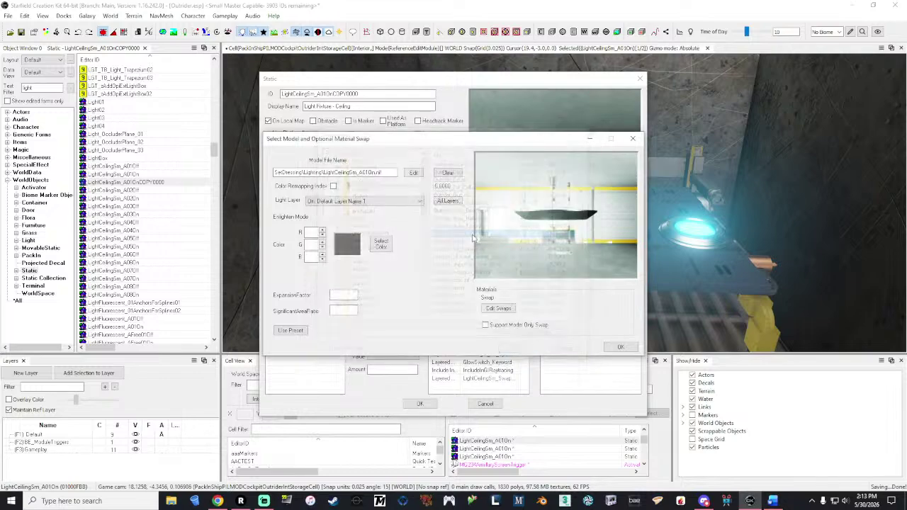
left_click_drag(509, 231, 565, 237)
left_click(620, 347)
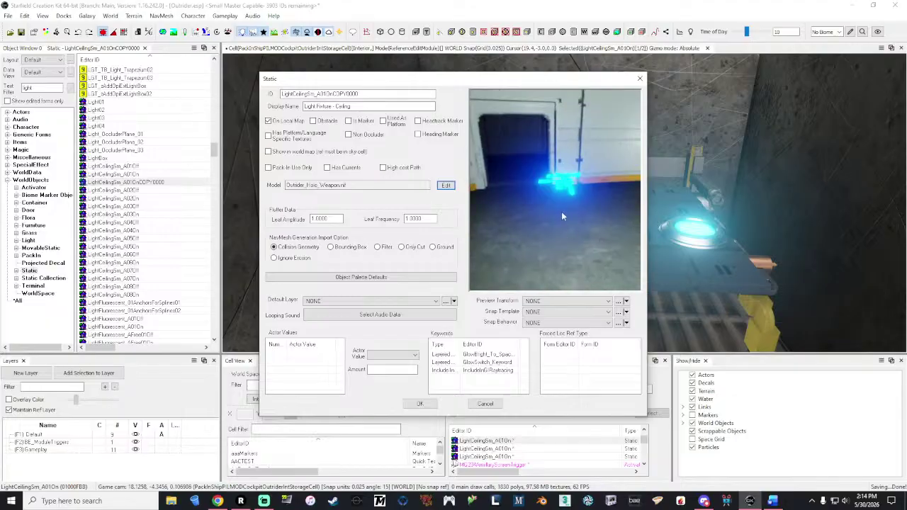
left_click(420, 403)
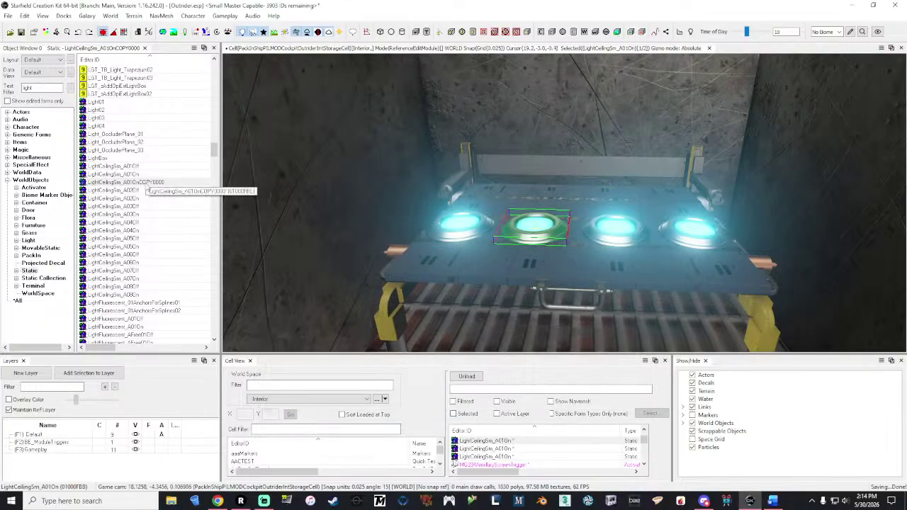
- Rename the duplicated static's ID to Outrider_Holo_Weapon and accept the change
left_click(146, 182)
double_click(146, 182)
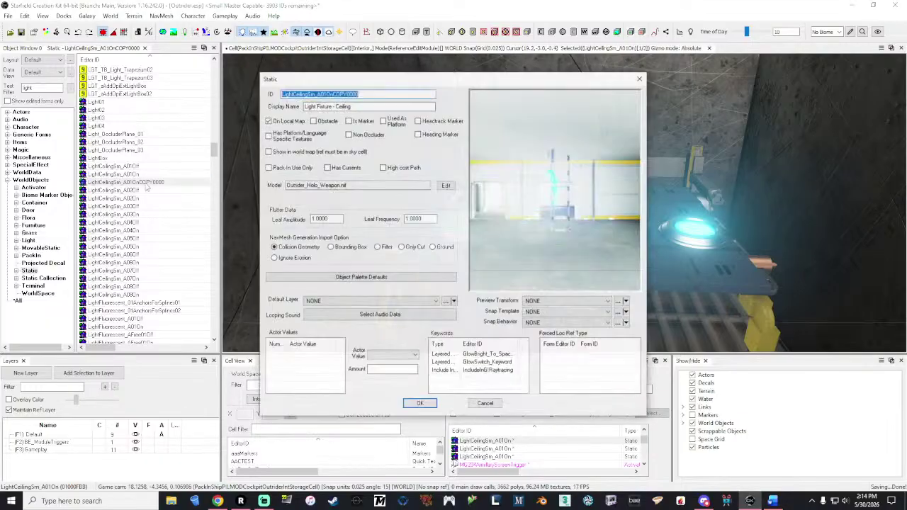
left_click_drag(358, 93, 275, 93)
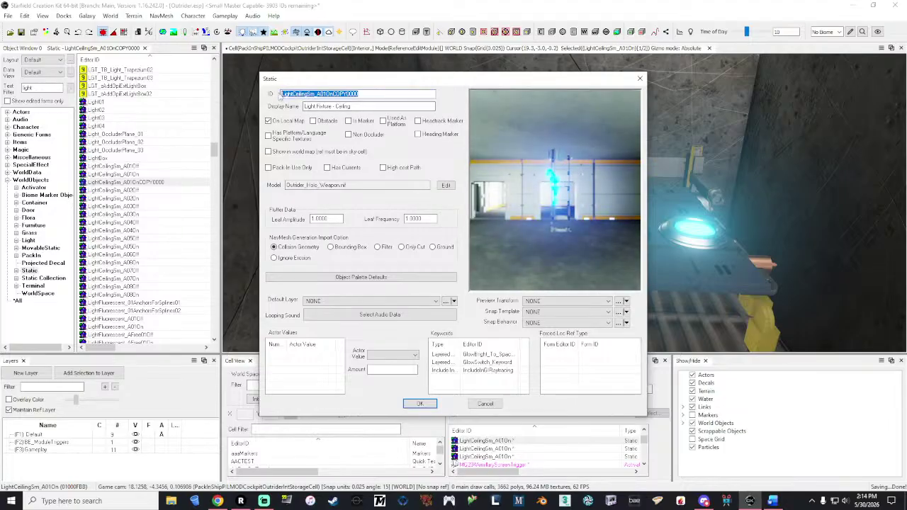
type("Out")
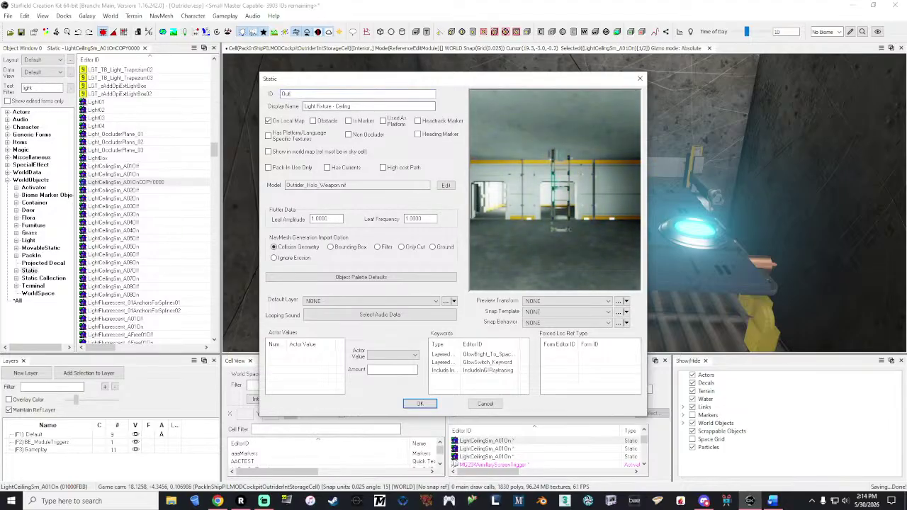
type("rider")
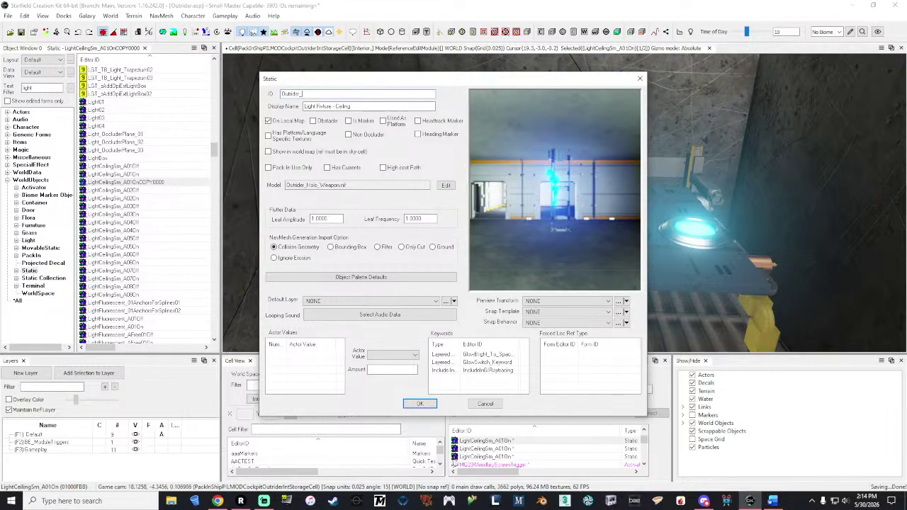
type("_Weapon_H")
key("BackSpace")
key("BackSpace")
key("BackSpace")
key("BackSpace")
key("BackSpace")
key("BackSpace")
key("BackSpace")
key("BackSpace")
type("Holo_Weapon")
left_click(427, 405)
left_click(507, 298)
left_click(475, 289)
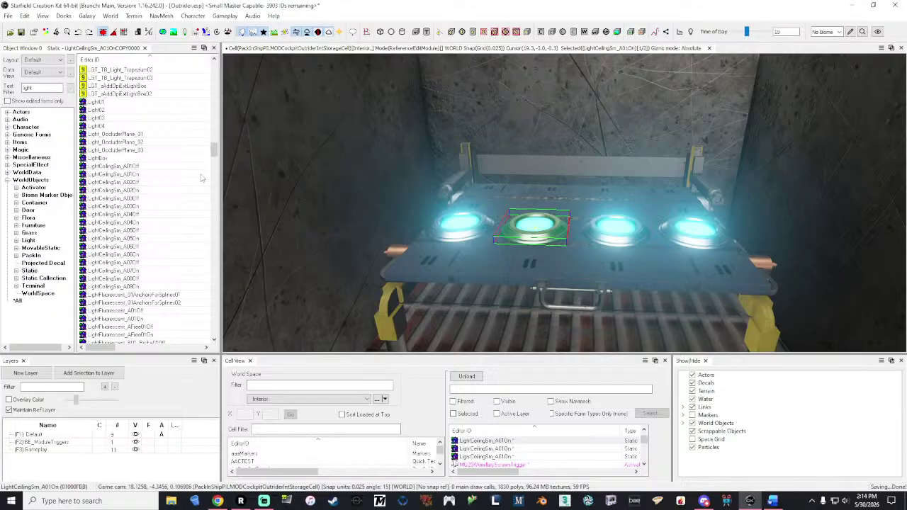
- Search all object categories for "hammer"
double_click(41, 87)
left_click(30, 271)
double_click(50, 88)
type("lammer")
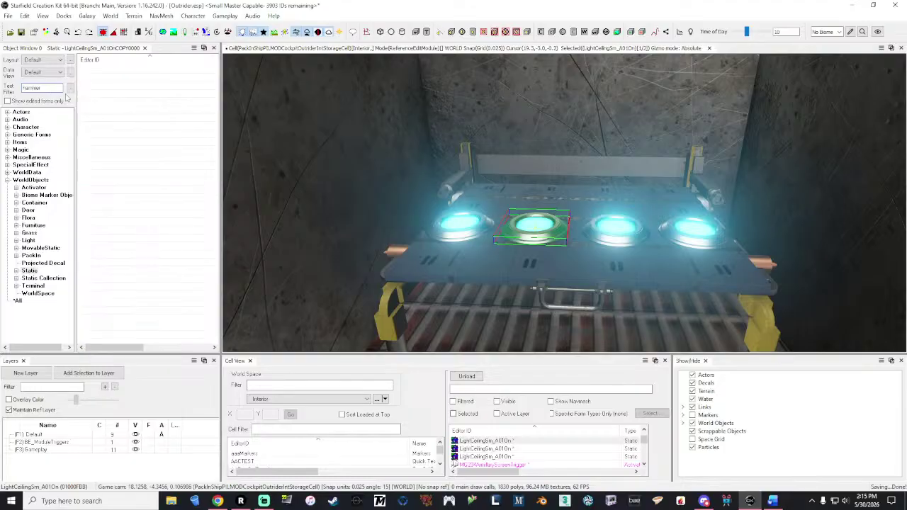
left_click(17, 301)
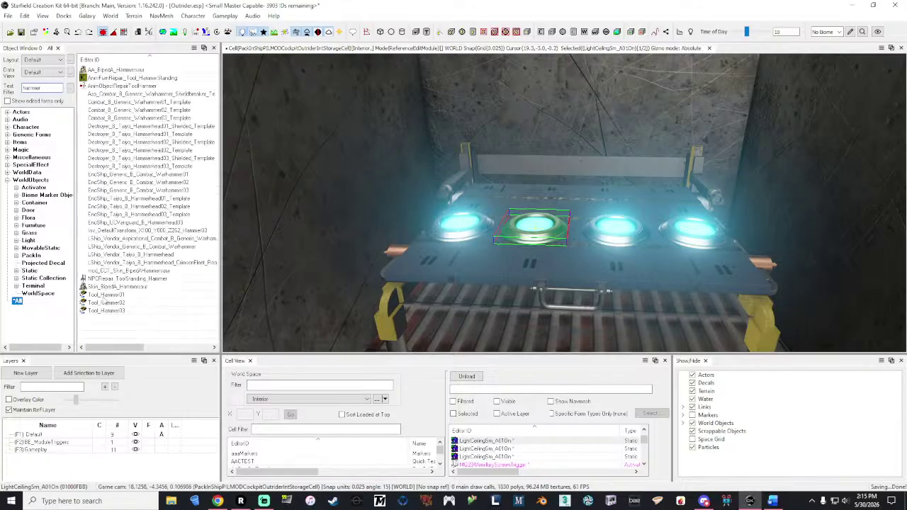
- Search all objects for "table" and preview the AK_LongTable_End01_L01 static, leaving it unchanged
double_click(51, 89)
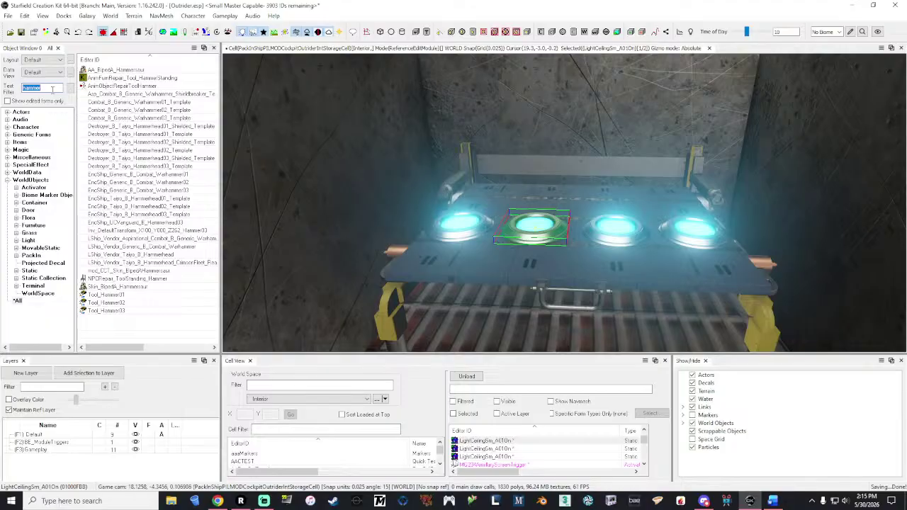
type("table")
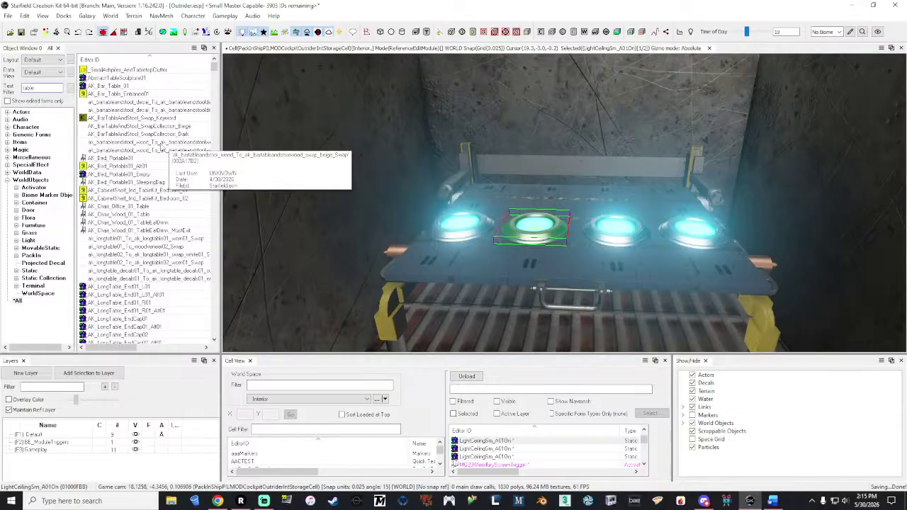
left_click(124, 286)
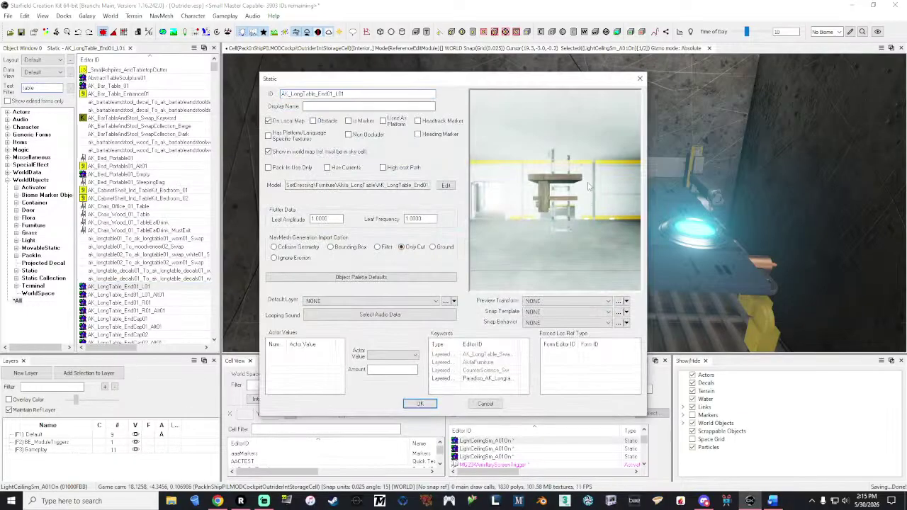
left_click(639, 79)
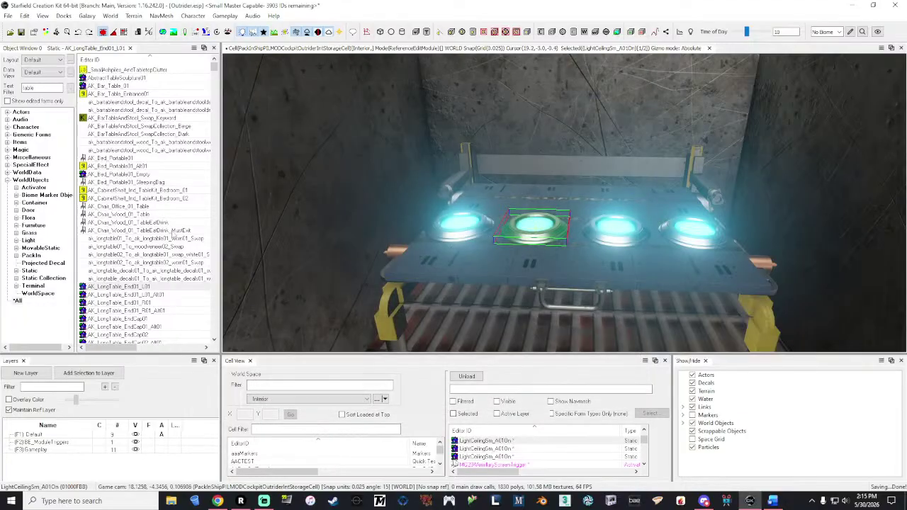
- Duplicate the AK_LongTable_End01_L01 static and set the copy's ID to Outrider_Holo_Helmet
right_click(114, 287)
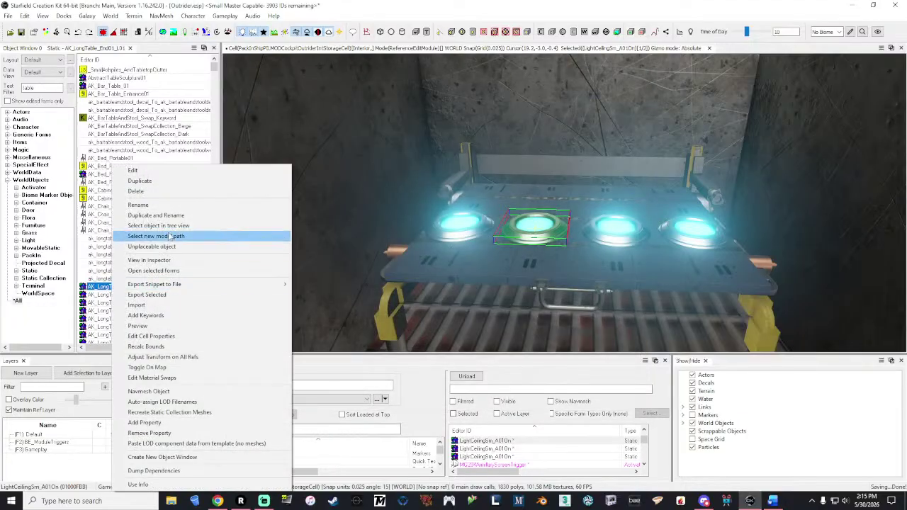
left_click(175, 182)
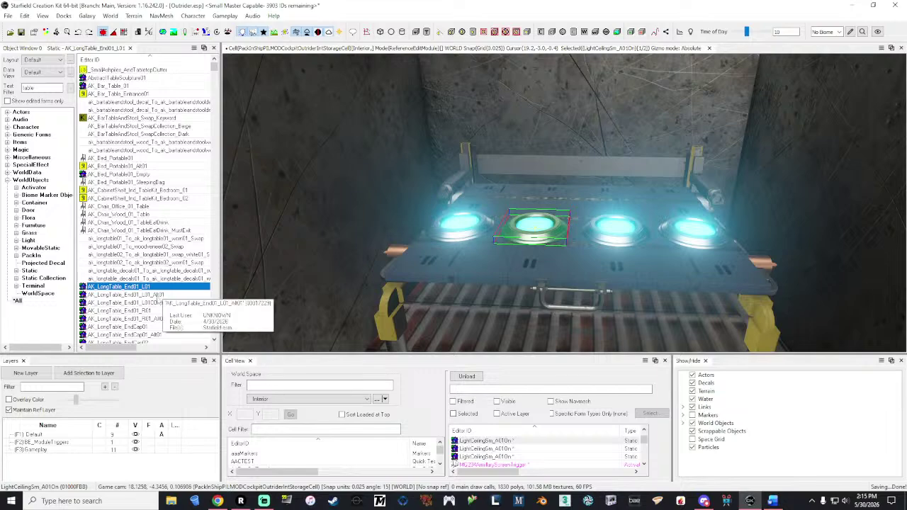
left_click(149, 304)
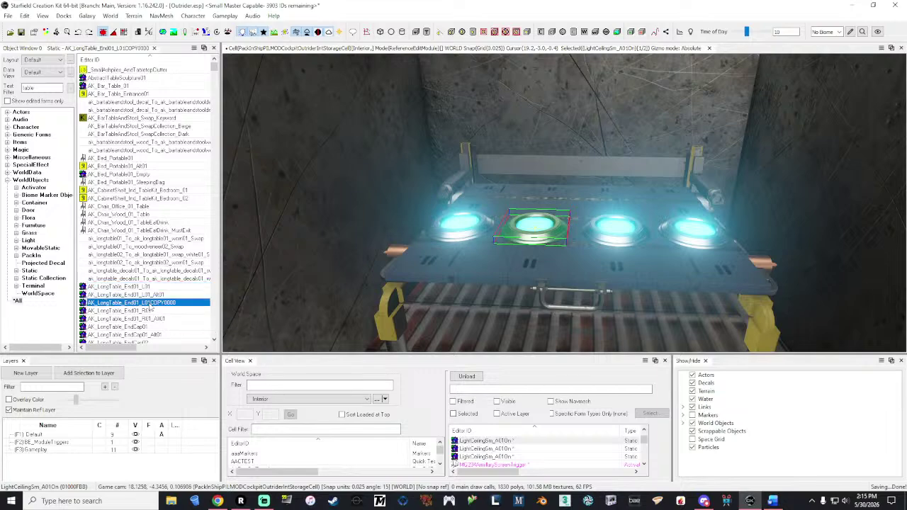
double_click(149, 304)
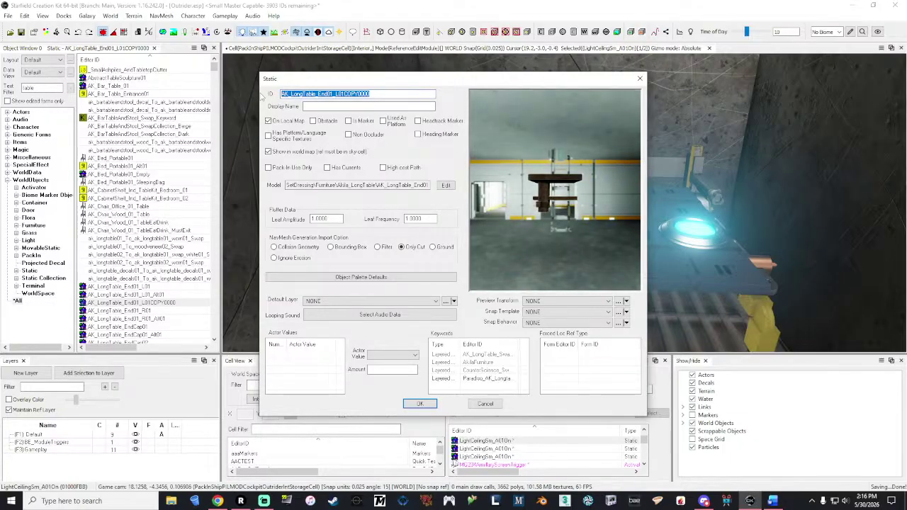
type("B")
type("utride")
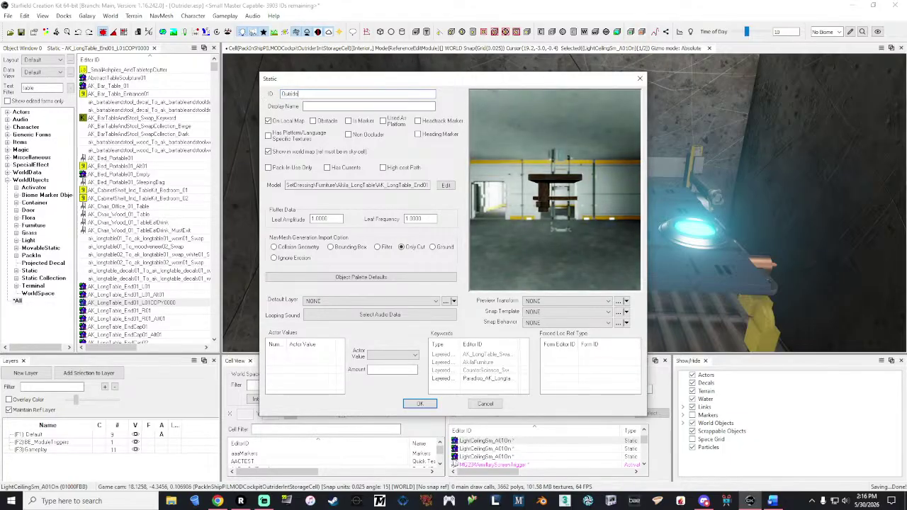
type("r_Holo_Helmet")
- Change the copied static's model to Outrider_Holo_Helmet.nif and accept the model selection
left_click(445, 185)
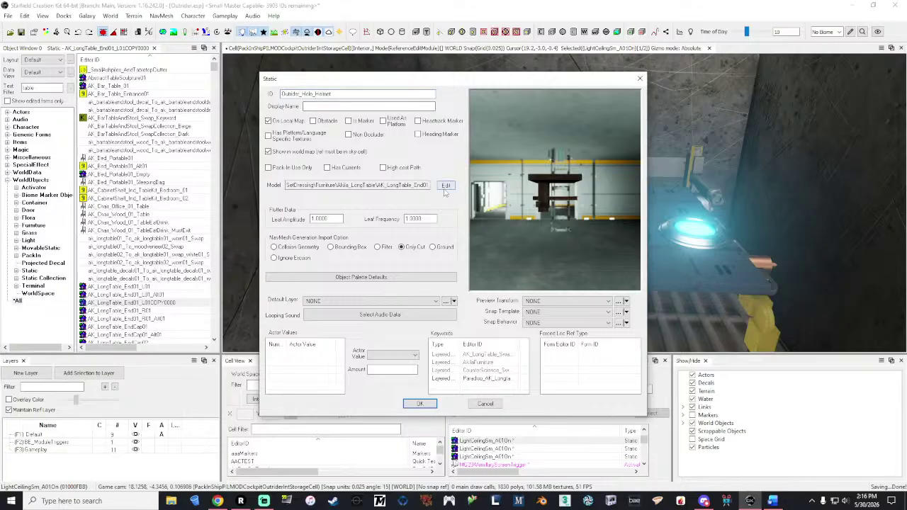
left_click(413, 173)
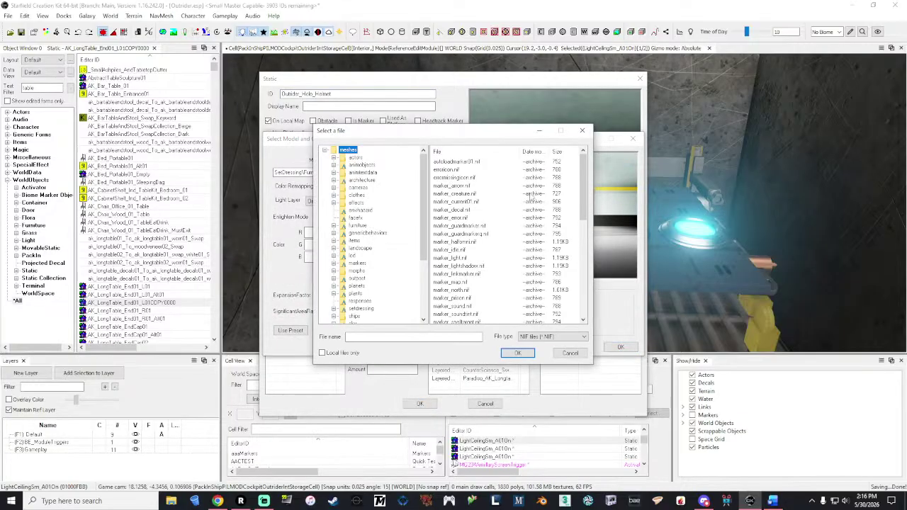
left_click_drag(578, 179, 577, 291)
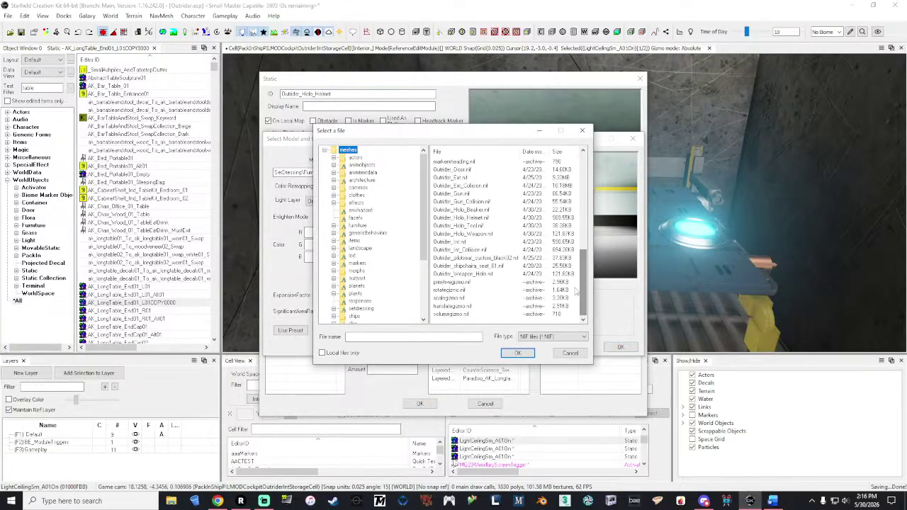
left_click(262, 503)
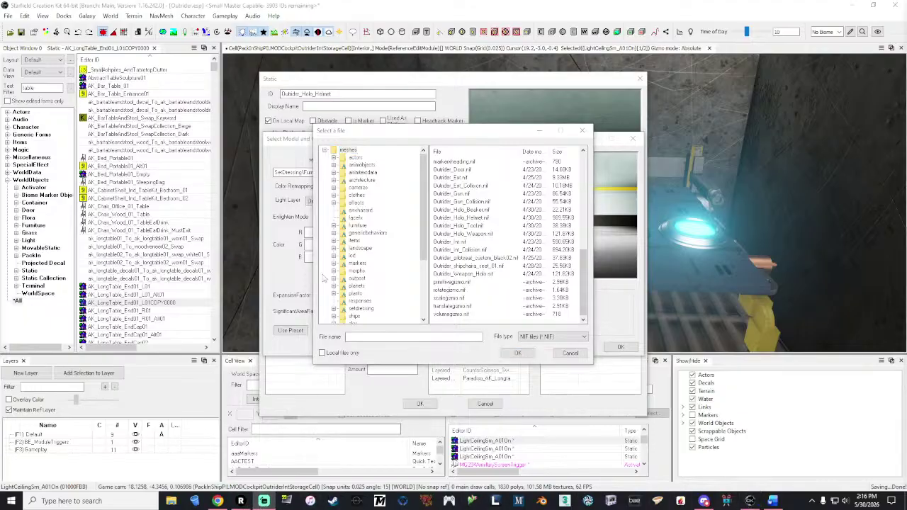
double_click(464, 218)
left_click_drag(587, 222, 500, 233)
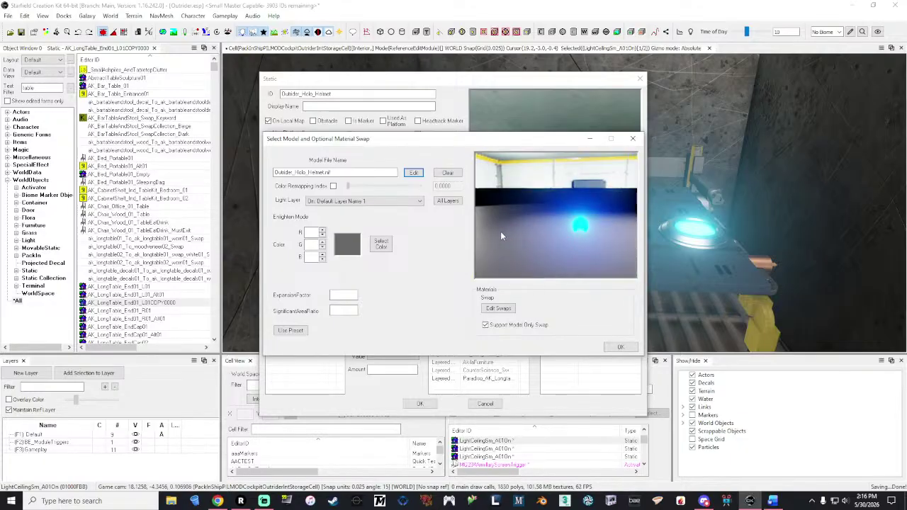
left_click(620, 347)
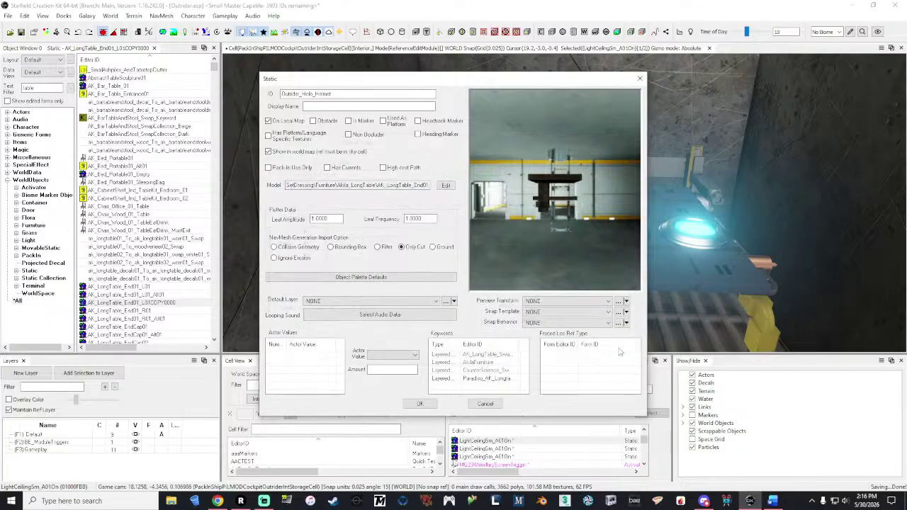
- Save the helmet static by renaming the existing form instead of creating a new one
left_click_drag(529, 226, 610, 199)
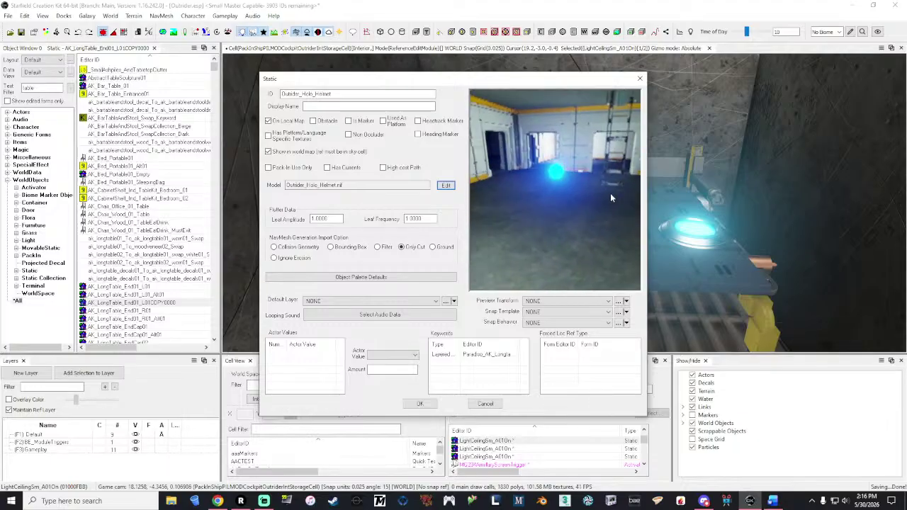
left_click(420, 403)
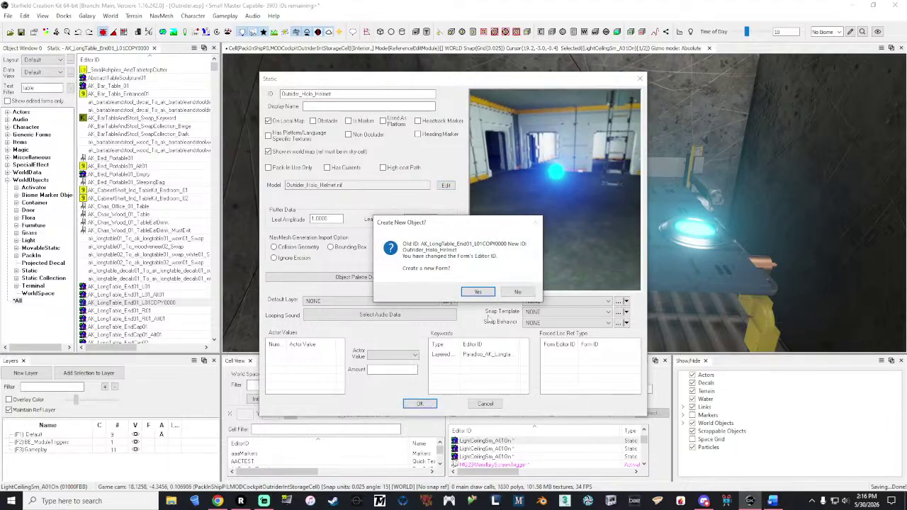
left_click(521, 292)
left_click(486, 284)
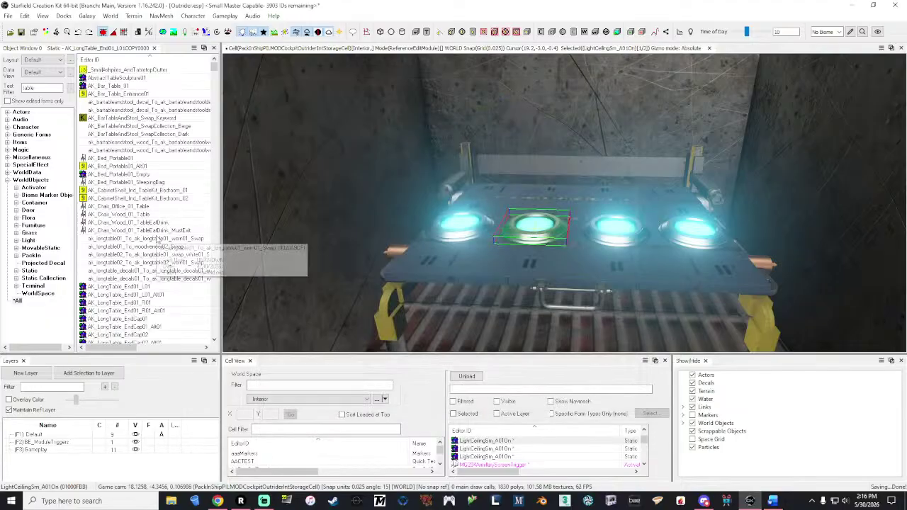
- Filter the objects by "outrider" and inspect the Outrider_Holo_Helmet static's model preview
double_click(41, 87)
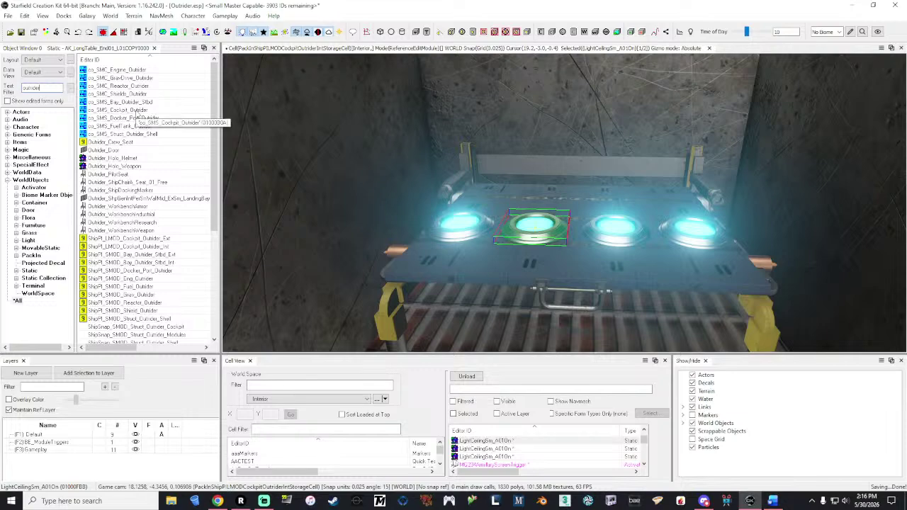
left_click(133, 159)
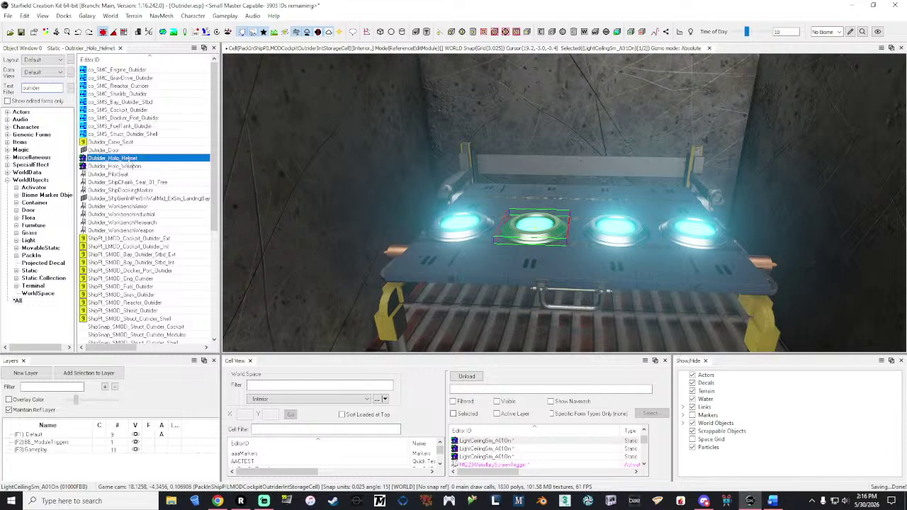
double_click(132, 161)
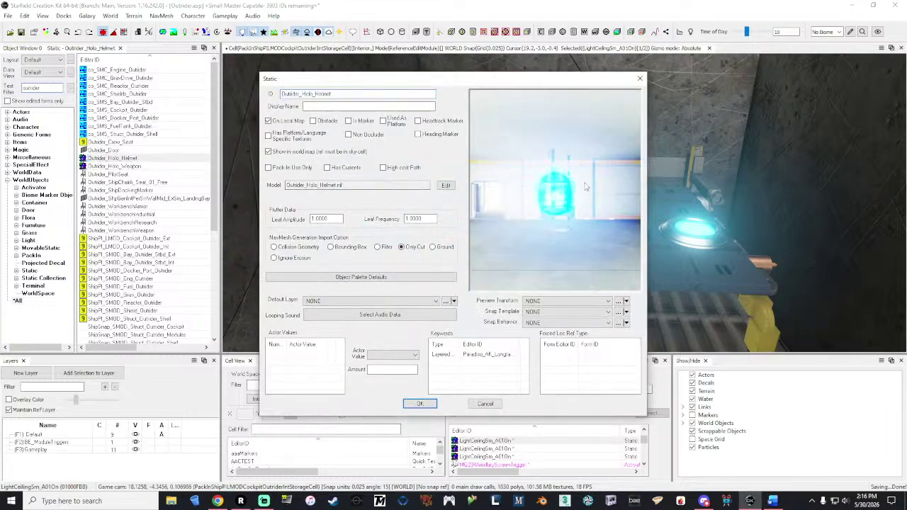
middle_click_drag(527, 217, 585, 171)
left_click_drag(584, 171, 632, 131)
left_click(639, 78)
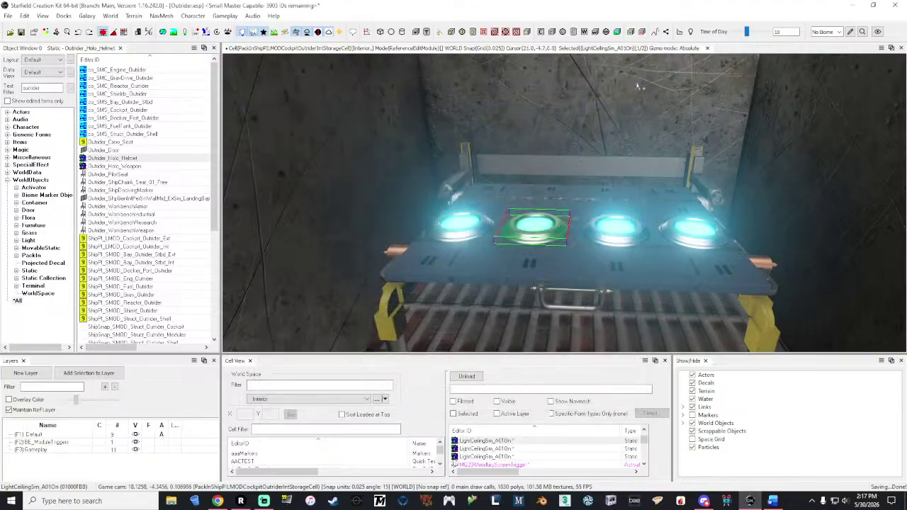
- Inspect the Outrider_Holo_Weapon static's settings and model preview, then close it without changes
left_click(126, 168)
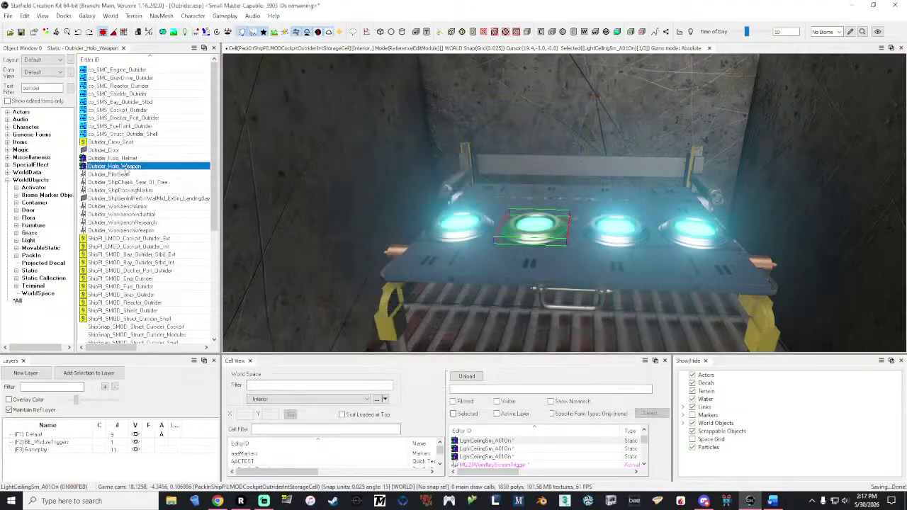
double_click(125, 167)
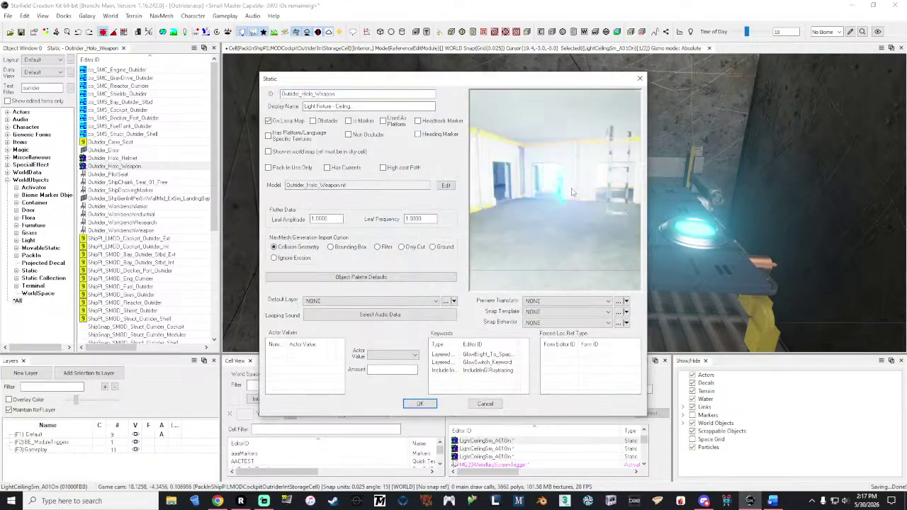
left_click_drag(545, 195, 527, 190)
left_click(639, 78)
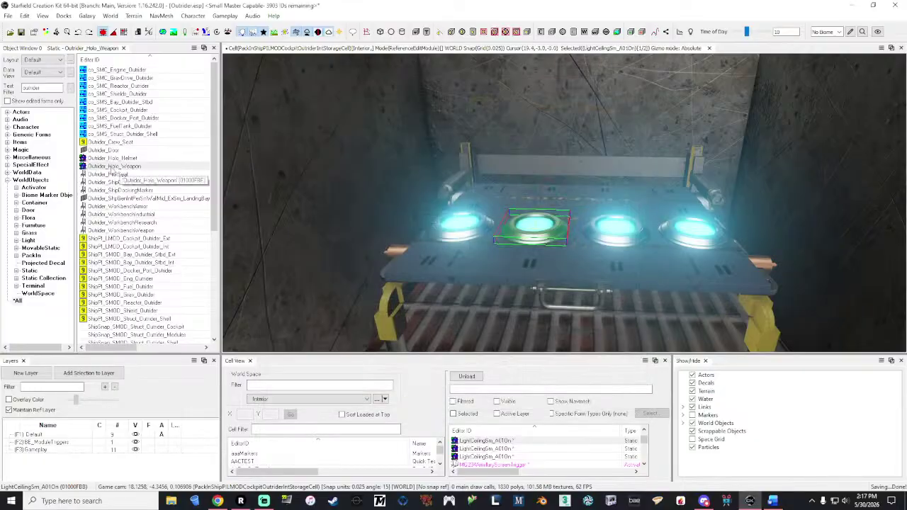
- Try placing the Outrider_Holo_Weapon static over the leftmost desk light and raising it above the surface
left_click_drag(114, 167, 457, 223)
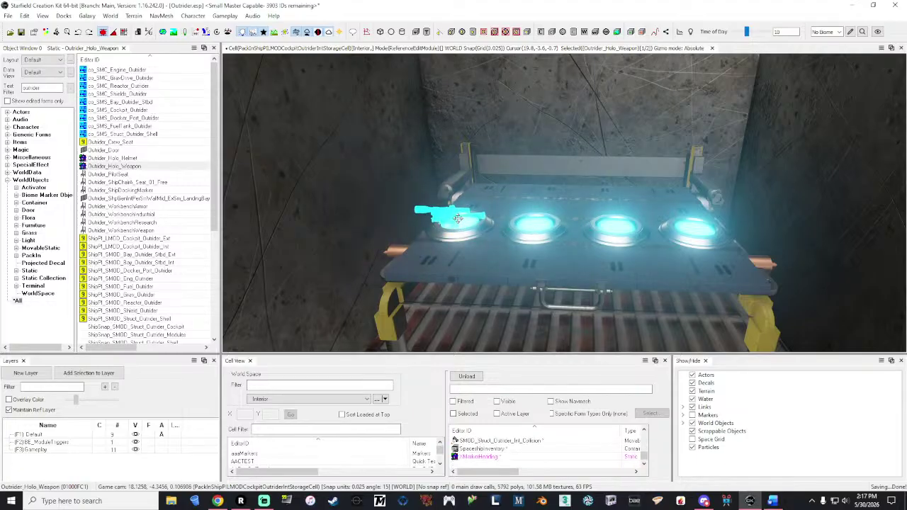
key("e")
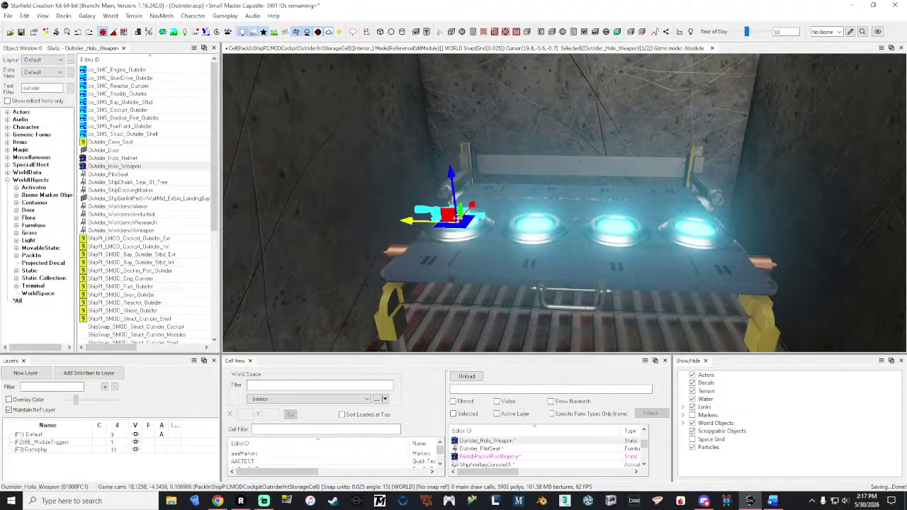
key("e")
left_click_drag(457, 215, 453, 161)
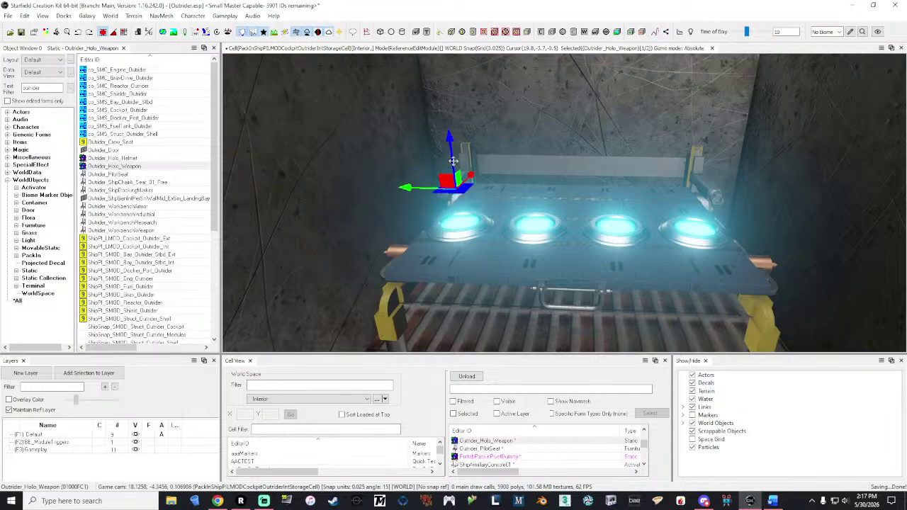
key("shift")
key("e")
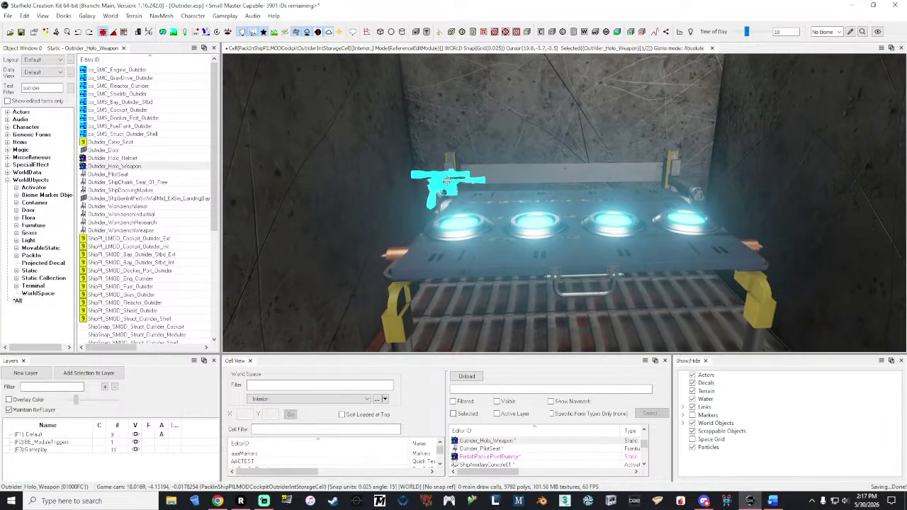
key("Delete")
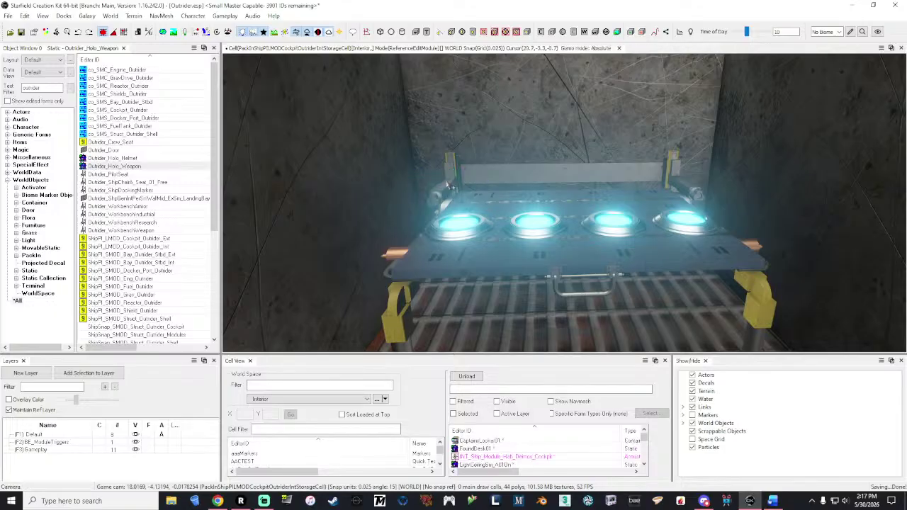
- Delete the Outrider_Holo_Weapon static from the object list, including its use by the placed reference
left_click(119, 166)
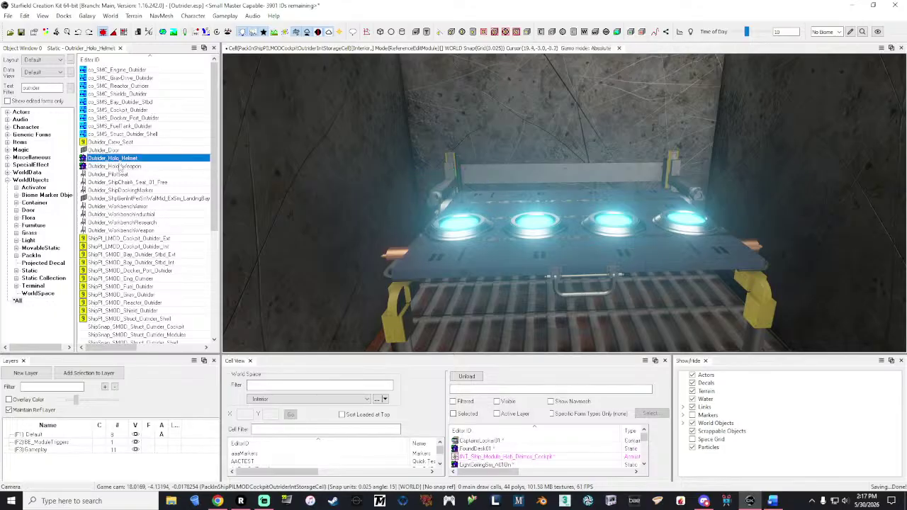
key("Delete")
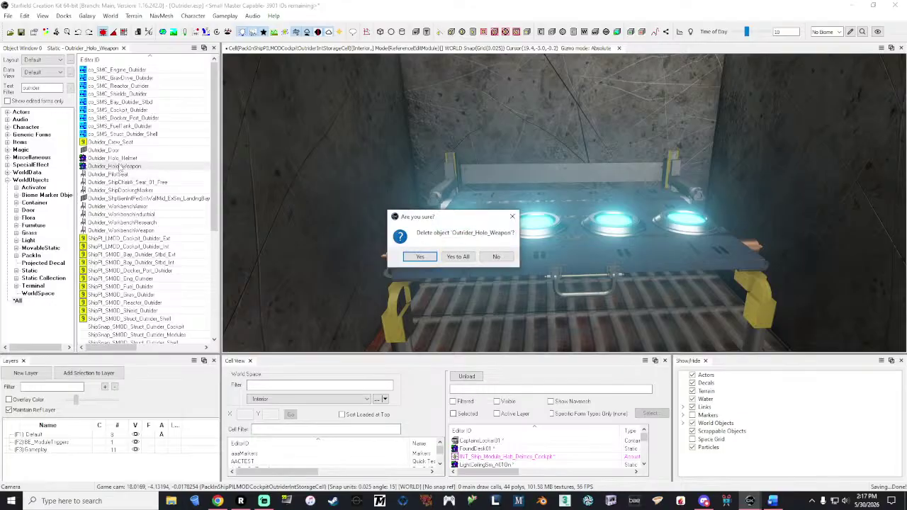
left_click(458, 258)
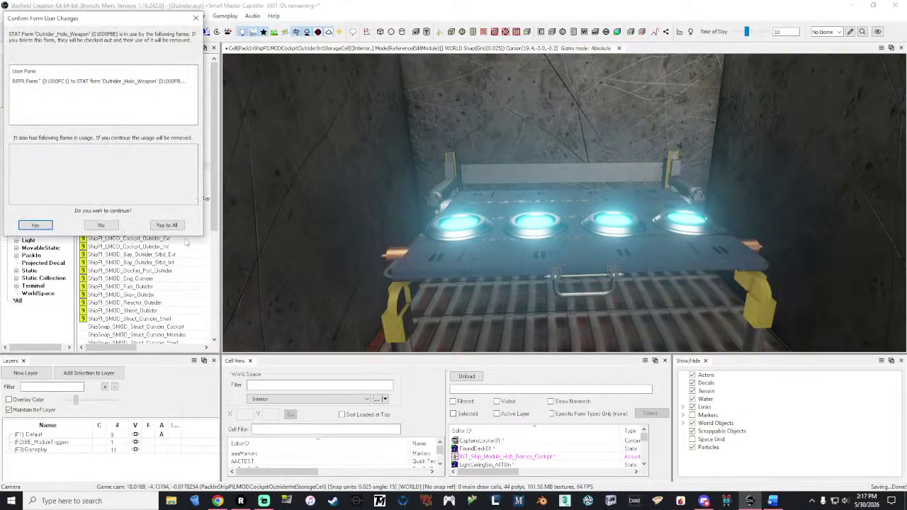
left_click(167, 227)
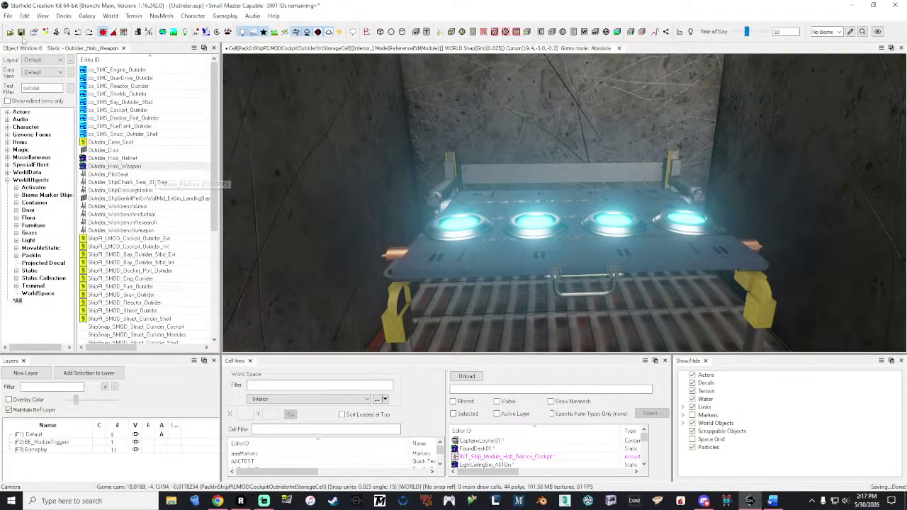
- Duplicate the Outrider_Holo_Helmet static and enter Outrider_Holo_Weapon_02 as the copy's ID
right_click(127, 159)
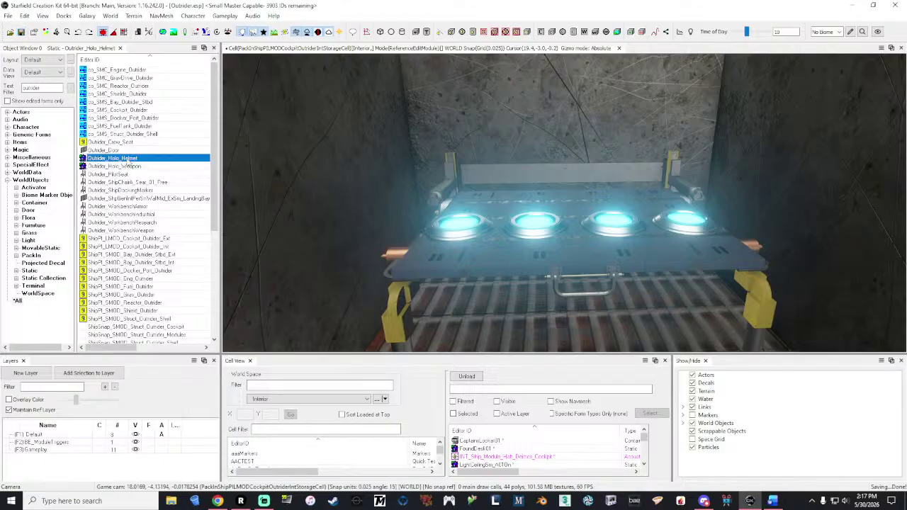
left_click(156, 175)
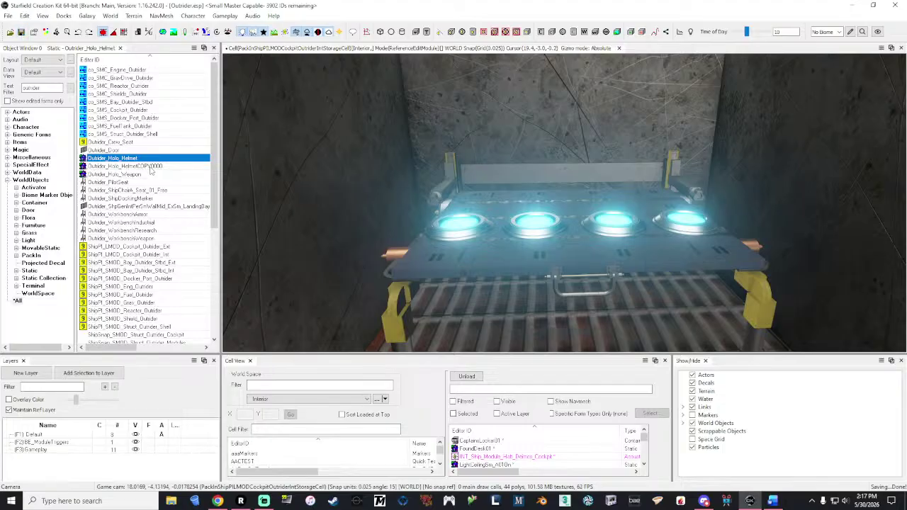
left_click(150, 166)
double_click(150, 170)
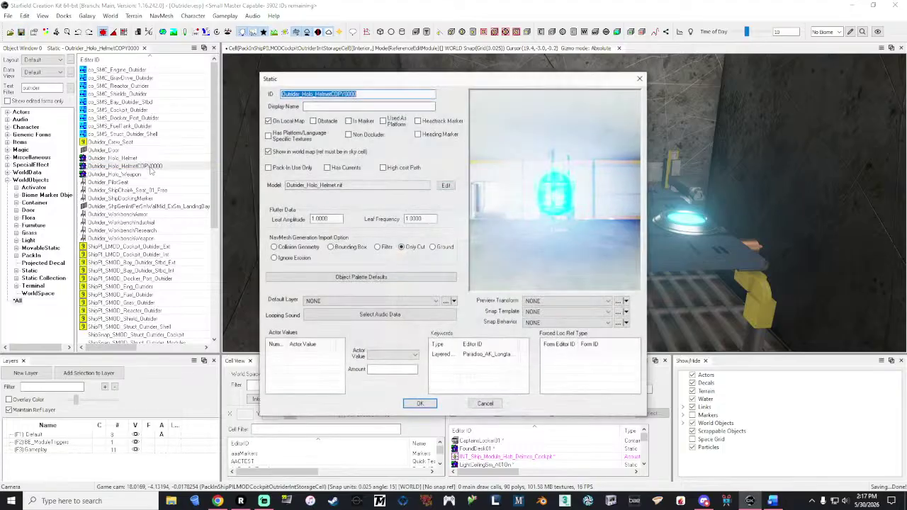
left_click_drag(316, 93, 378, 94)
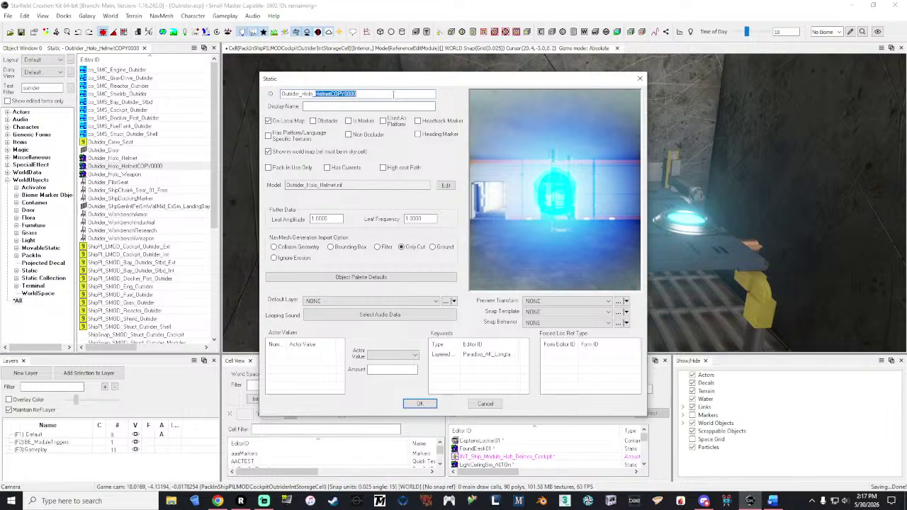
type("Weapon_02")
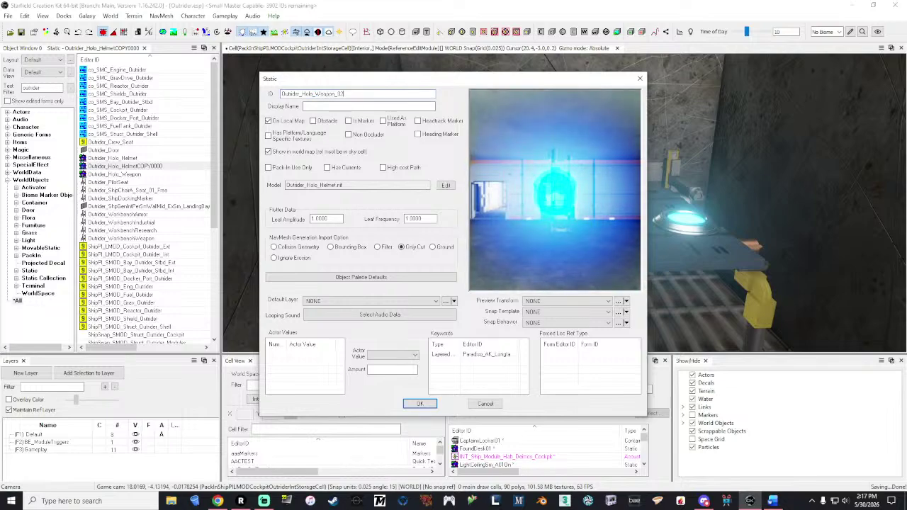
- Assign Outrider_Holo_Weapon.nif as the copied static's model and save it, renaming the copy instead of creating a new form
left_click(446, 185)
left_click(413, 173)
scroll(489, 269, "down", 10)
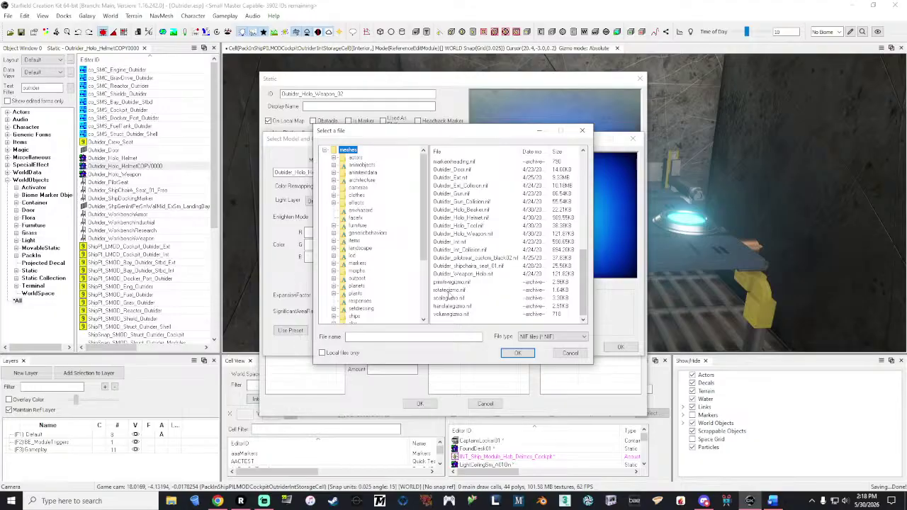
double_click(466, 234)
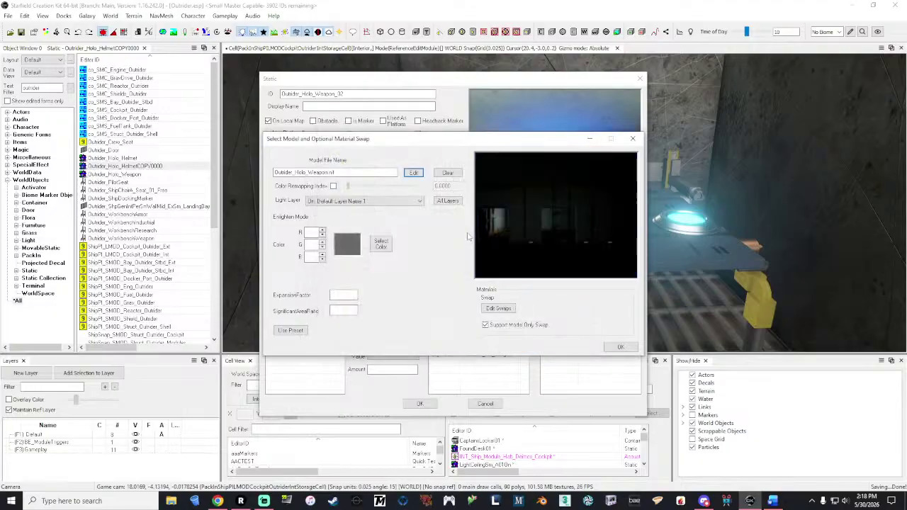
left_click_drag(586, 238, 536, 235)
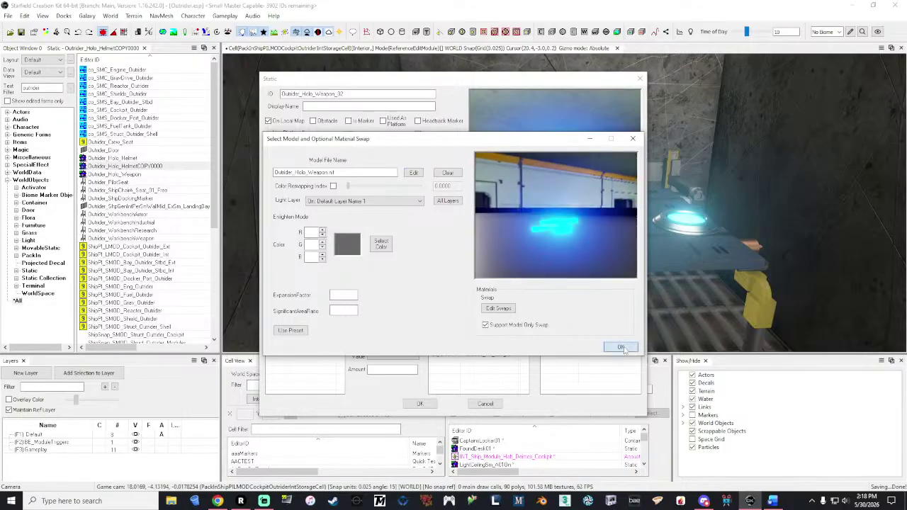
left_click(620, 346)
left_click(422, 405)
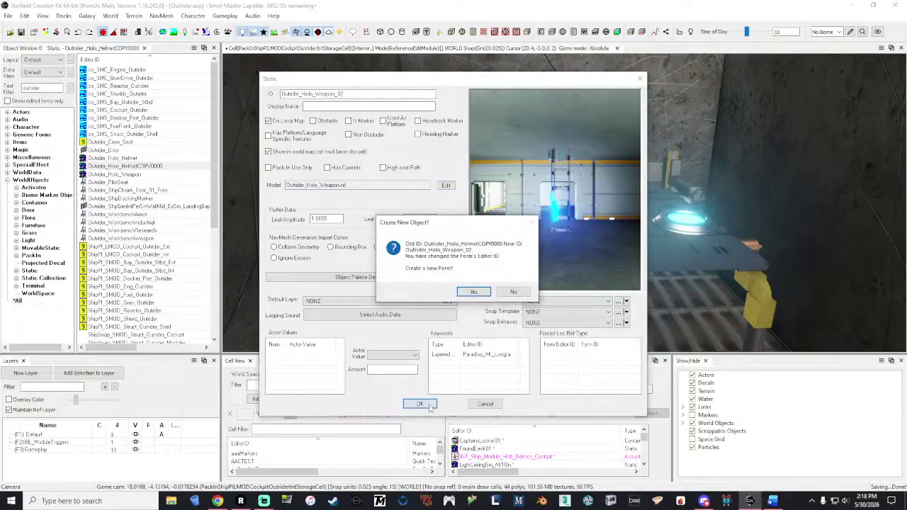
left_click(513, 292)
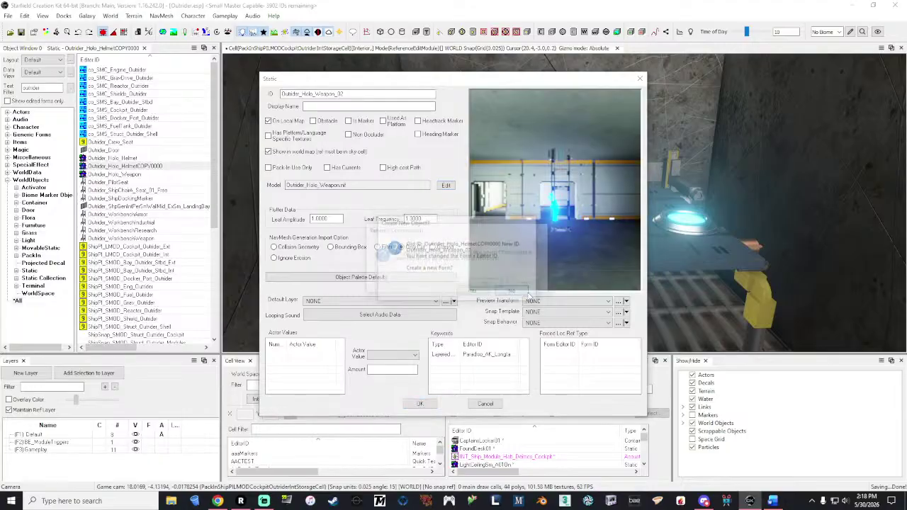
left_click(486, 285)
- Place the Outrider_Holo_Weapon_02 static over the leftmost desk light and raise it above the surface
left_click_drag(138, 178, 458, 222)
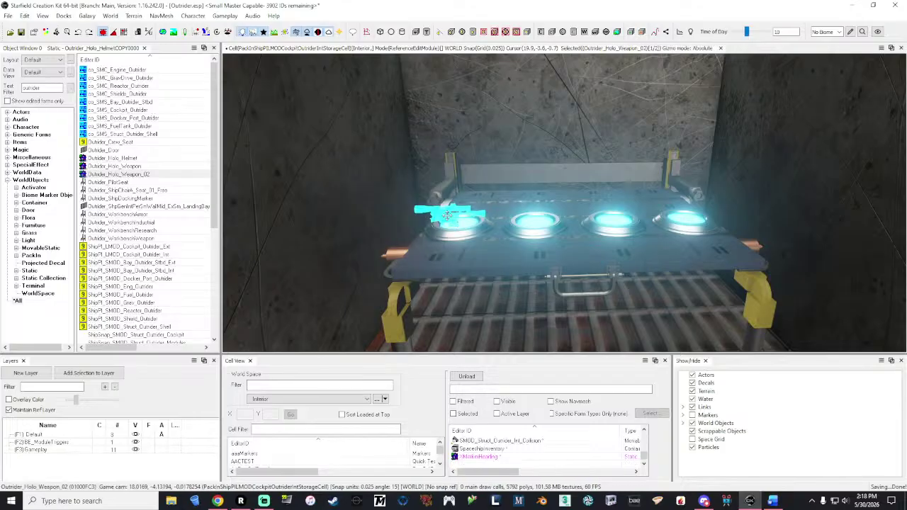
left_click(448, 213)
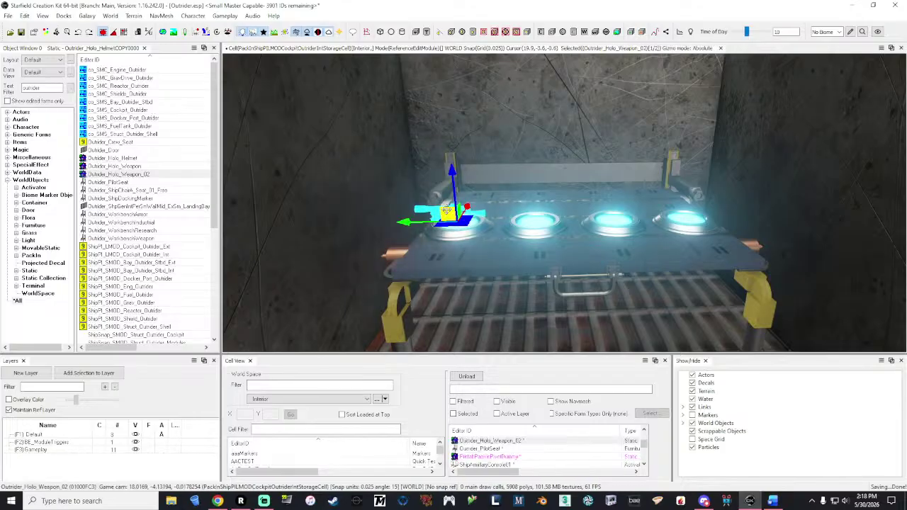
left_click_drag(453, 191, 455, 211)
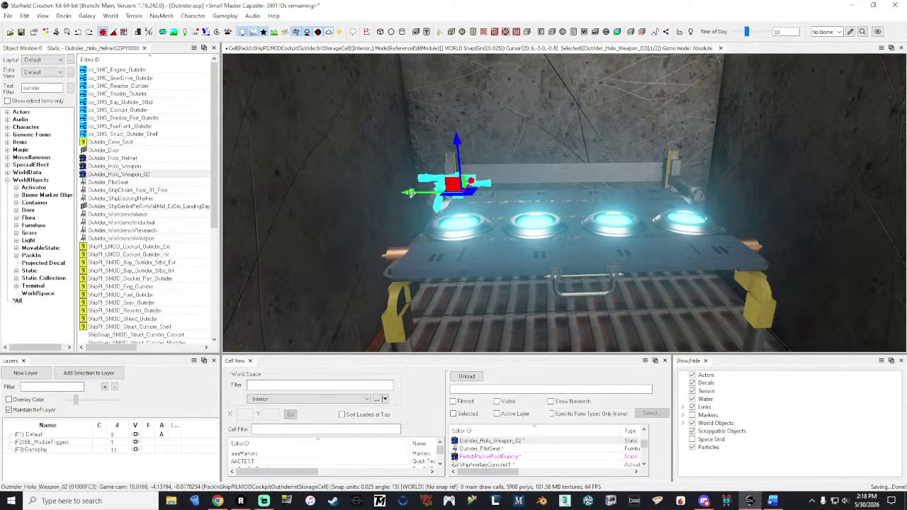
middle_click_drag(411, 192, 415, 200, "shift")
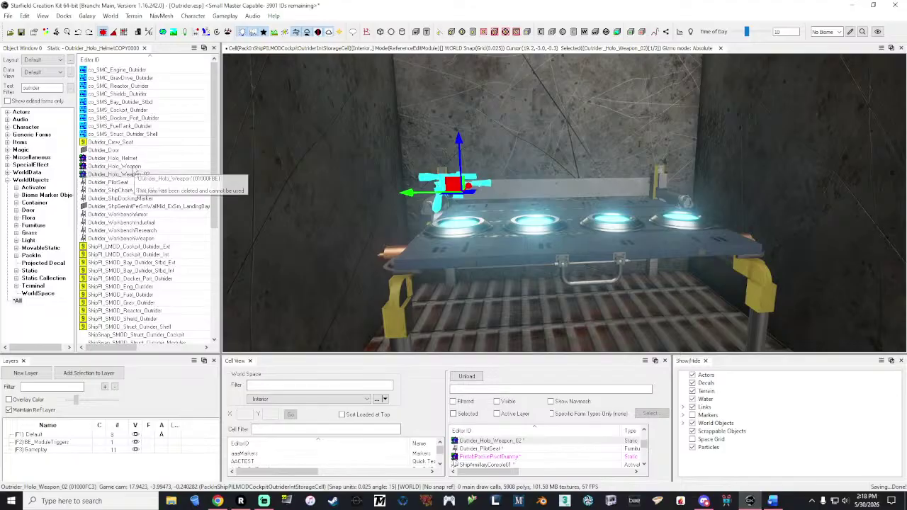
- Place the Outrider_Holo_Helmet static above the second desk light from the left
left_click_drag(131, 159, 534, 166)
key("shift")
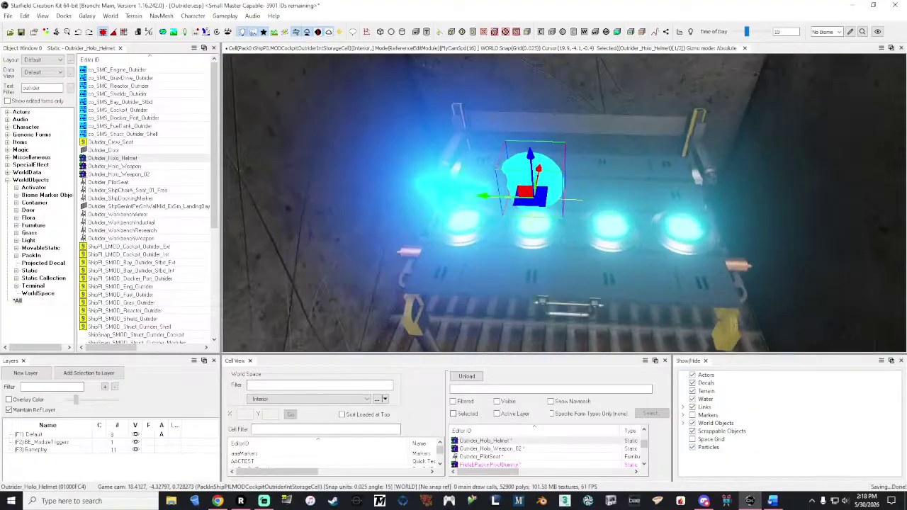
left_click_drag(534, 169, 535, 170)
- Set the placed holo helmet's Z rotation to 90 degrees
right_click(536, 170)
left_click(559, 206)
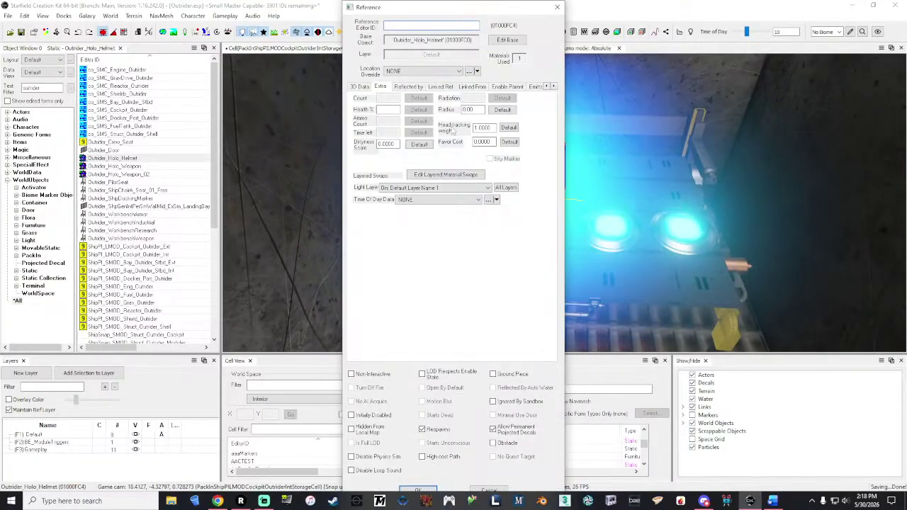
left_click(367, 89)
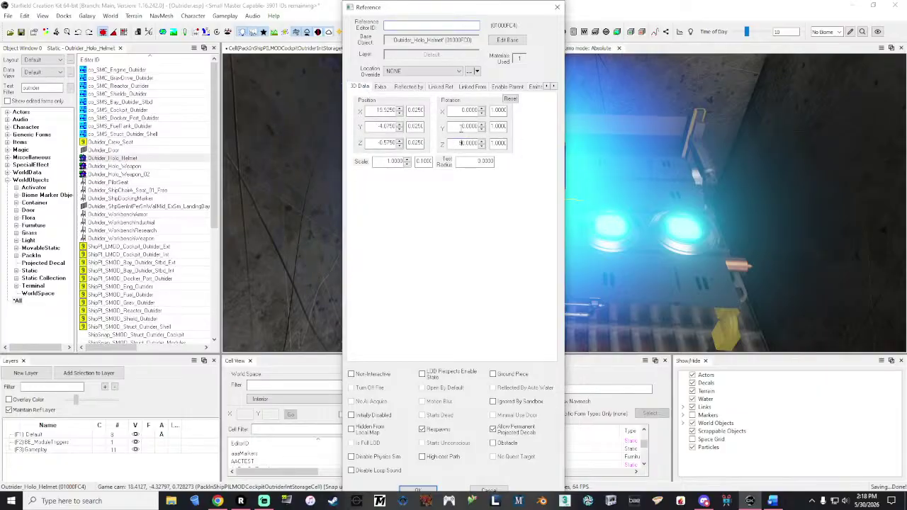
left_click_drag(454, 11, 276, 4)
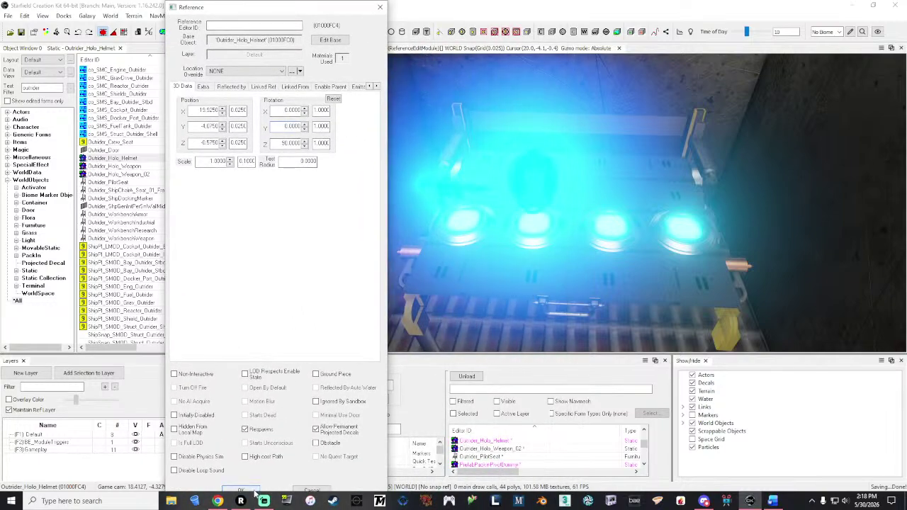
left_click(244, 482)
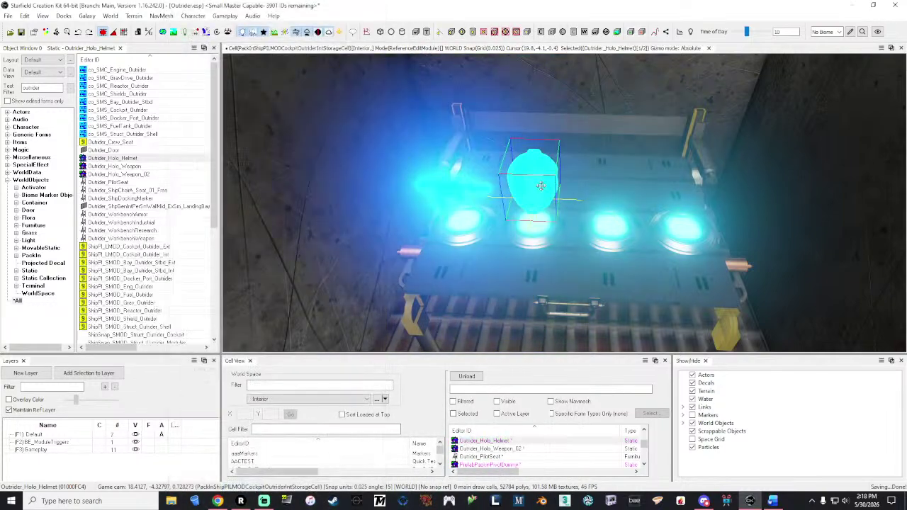
- Set the placed holo helmet's Z rotation to 180 degrees
middle_click_drag(540, 186, 637, 177, "shift")
right_click(544, 175)
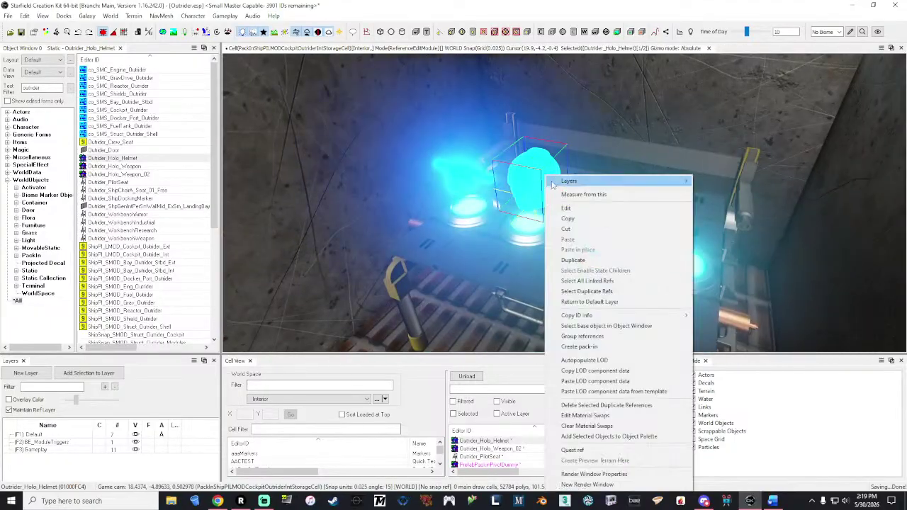
left_click(576, 208)
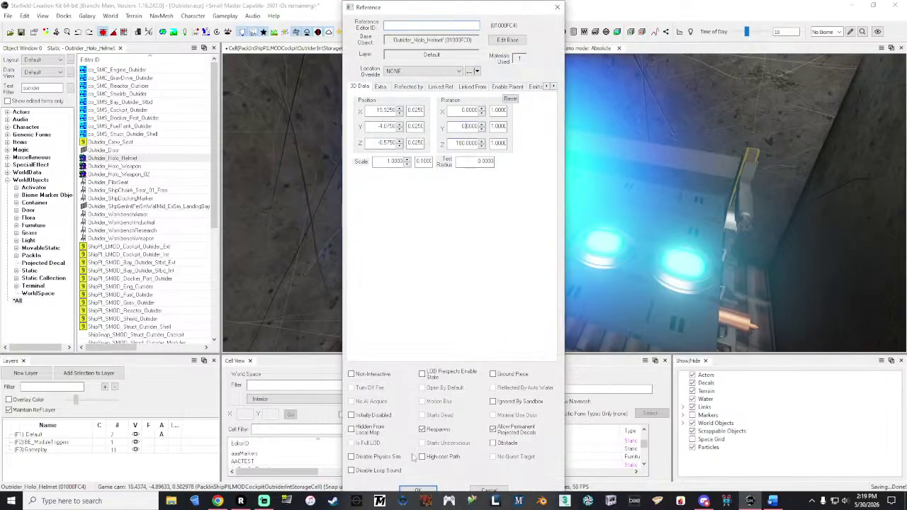
left_click(430, 491)
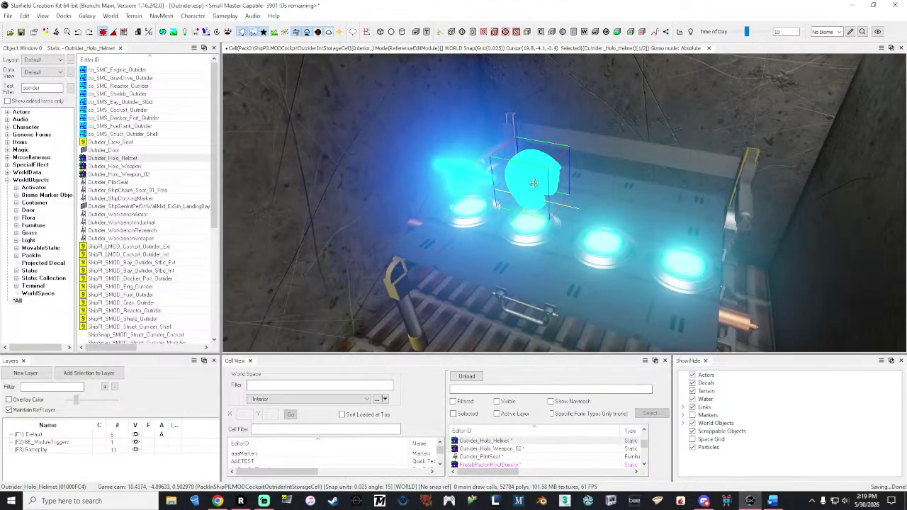
- Set the placed holo helmet's Z rotation to 270 degrees
right_click(534, 183)
left_click(562, 207)
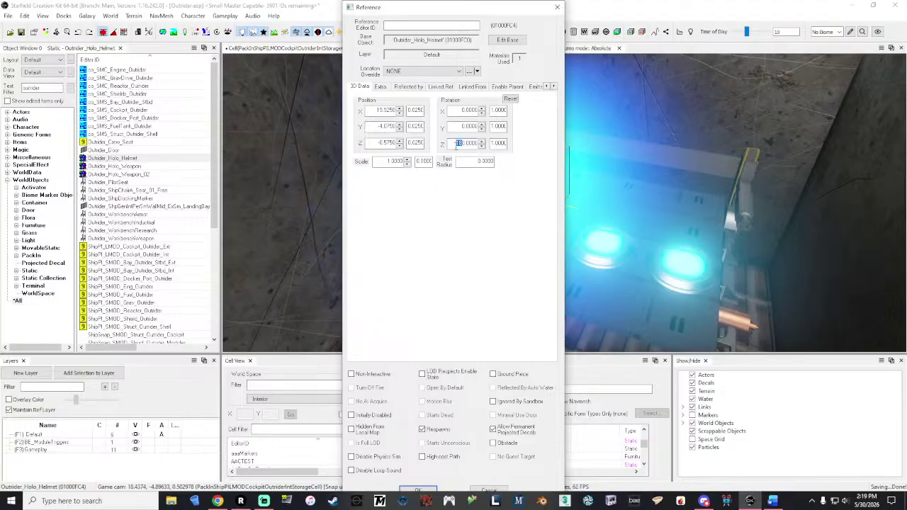
type("27")
left_click(418, 490)
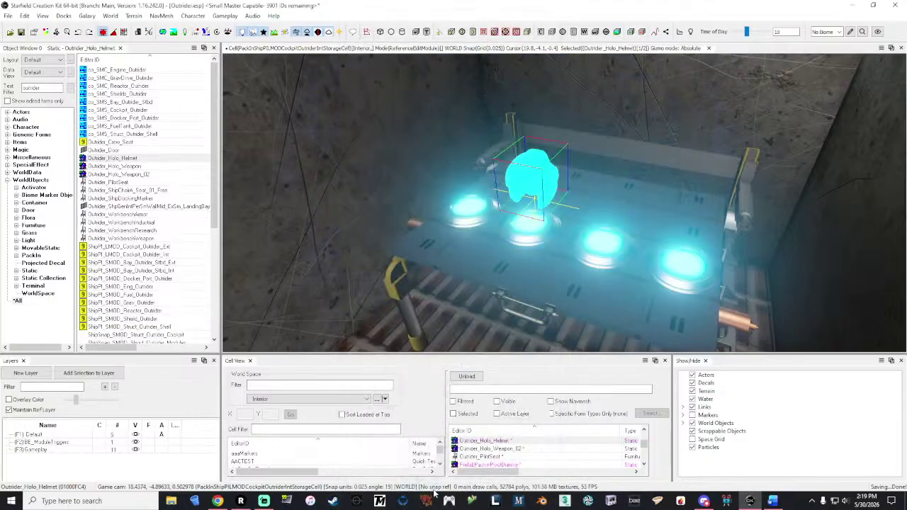
- Delete the placed Outrider_Holo_Weapon_02 reference above the leftmost desk light
middle_click_drag(539, 176, 598, 138)
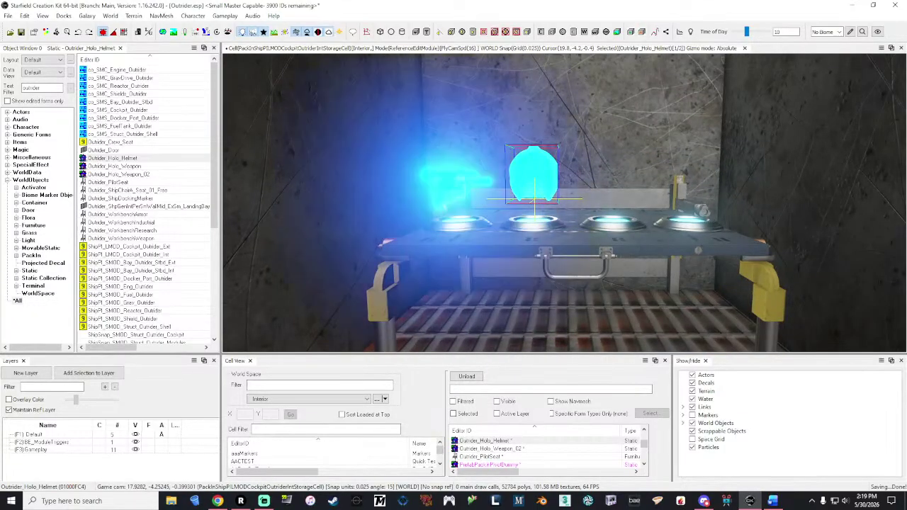
left_click(452, 178)
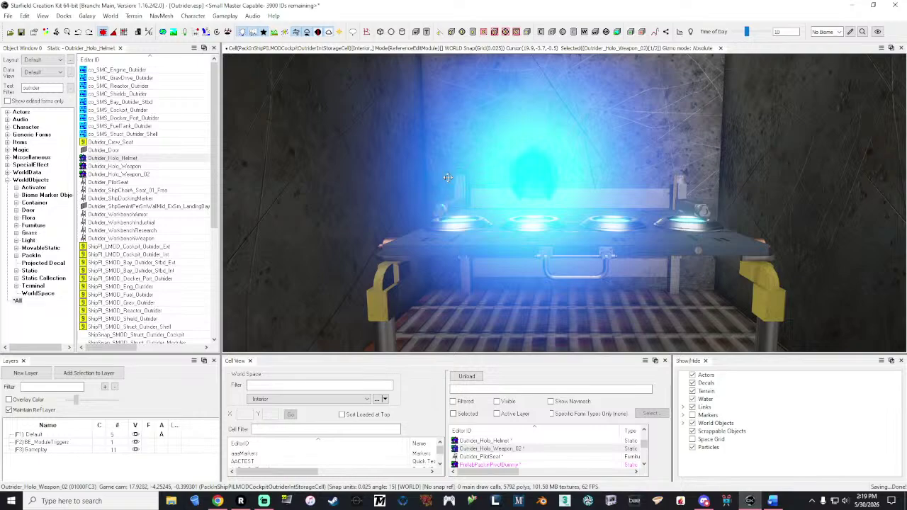
key("Delete")
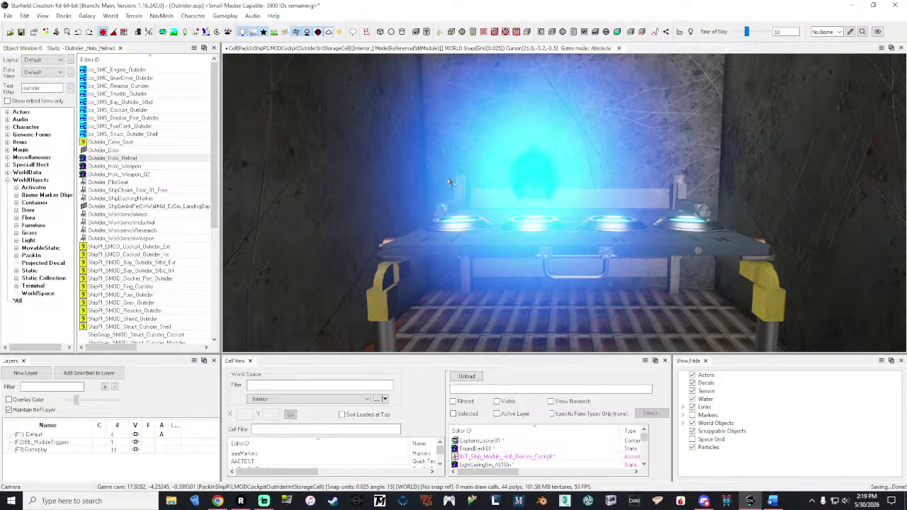
- Shift the holo helmet slightly toward the desk's front edge so it sits centred over the second light
left_click(537, 187)
right_click_drag(536, 186, 527, 186)
middle_click_drag(532, 177, 414, 187)
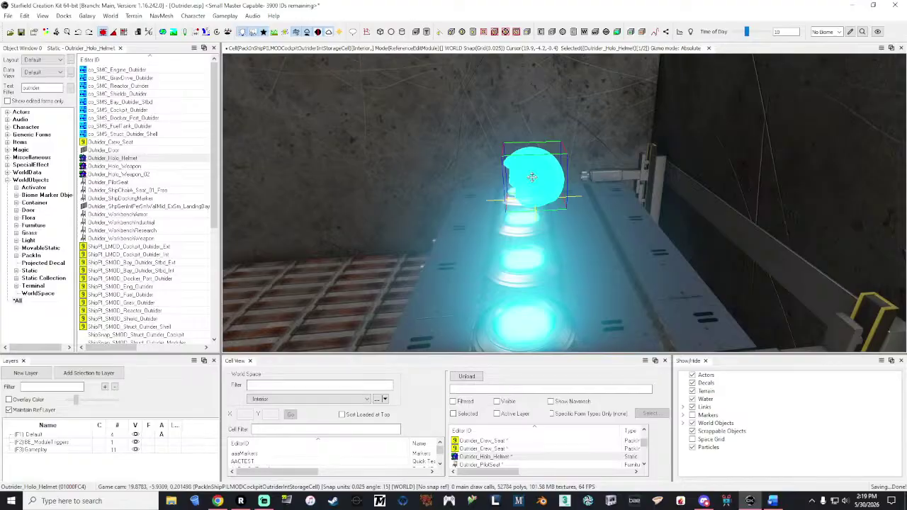
key("e")
left_click_drag(598, 201, 577, 196)
middle_click_drag(577, 197, 720, 177)
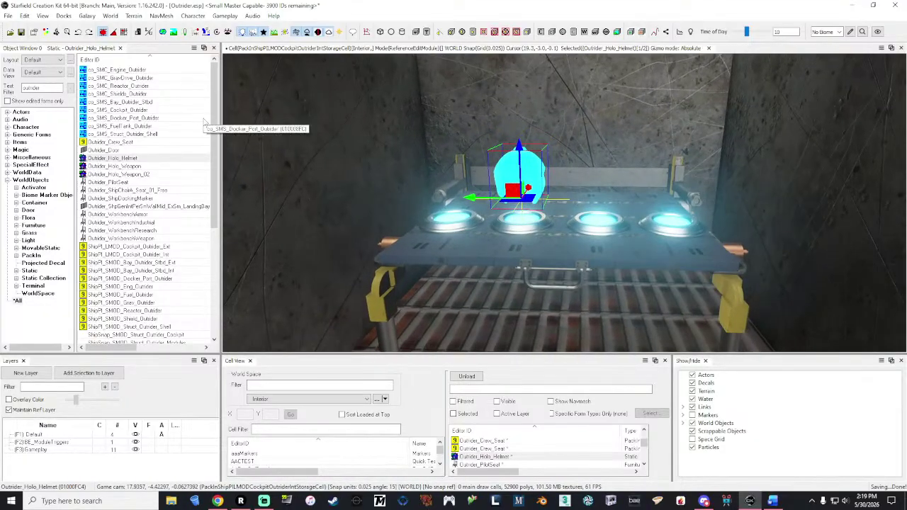
- Change the Outrider_Holo_Weapon_02 static's model to Outrider_Holo_Tool.nif and save the static
left_click(145, 177)
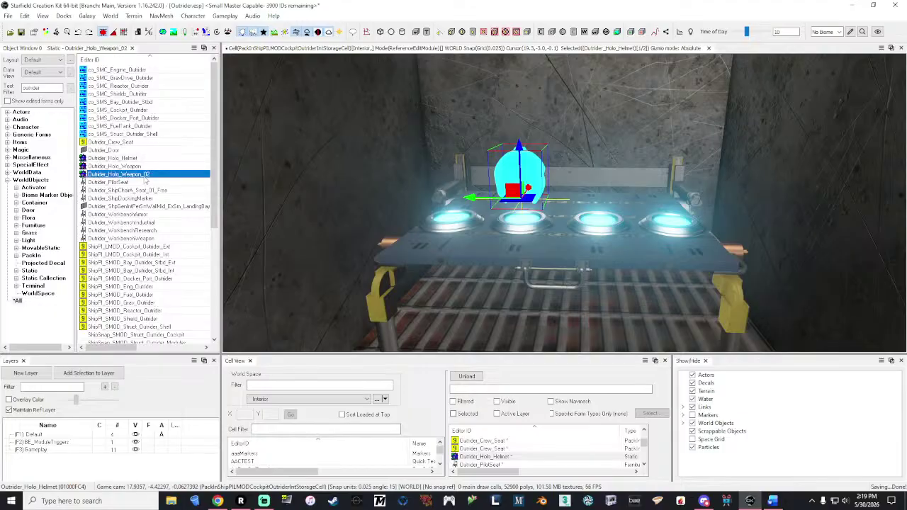
double_click(145, 177)
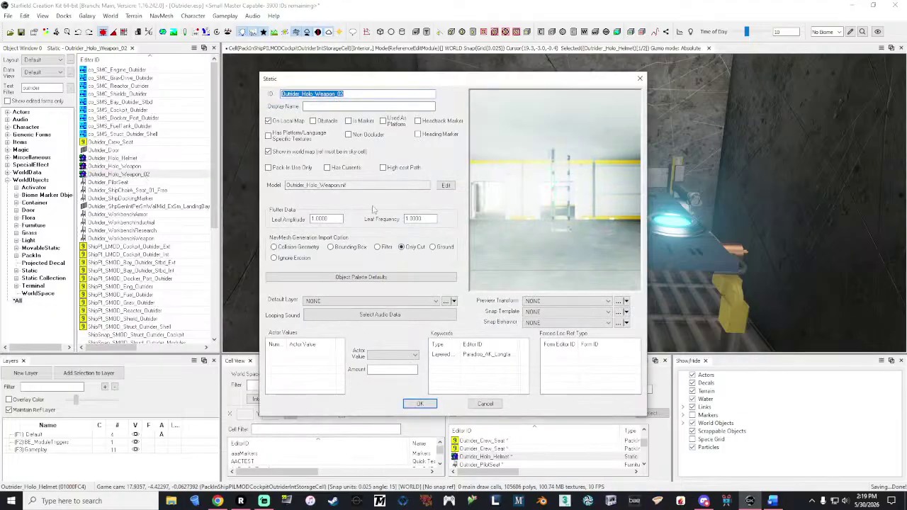
left_click(450, 189)
left_click(414, 173)
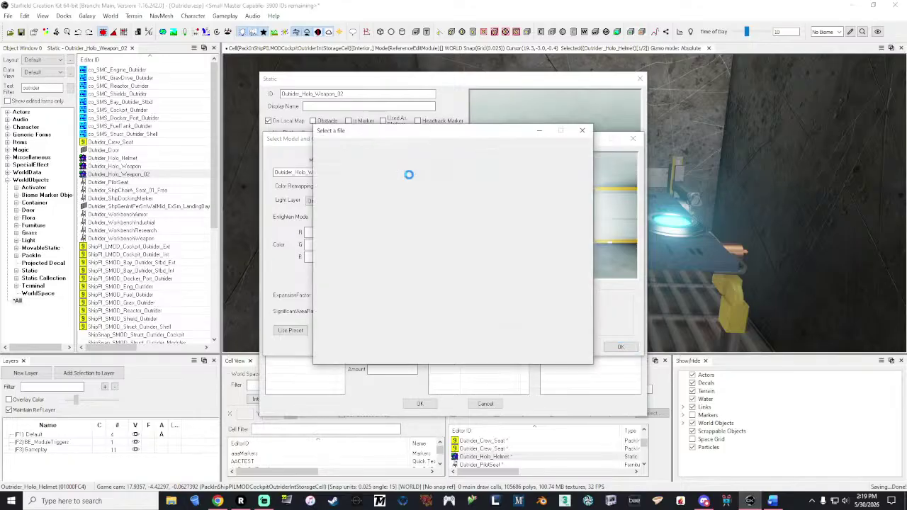
scroll(536, 225, "down", 6)
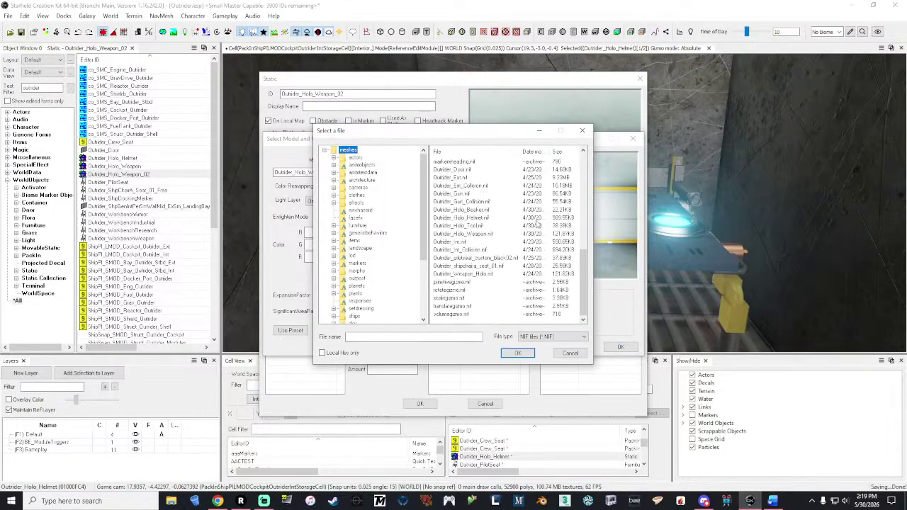
double_click(478, 225)
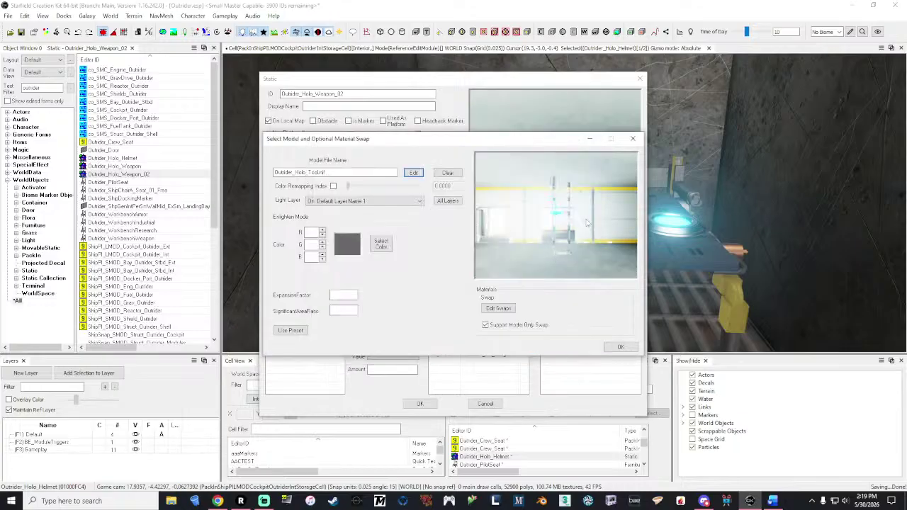
left_click(620, 347)
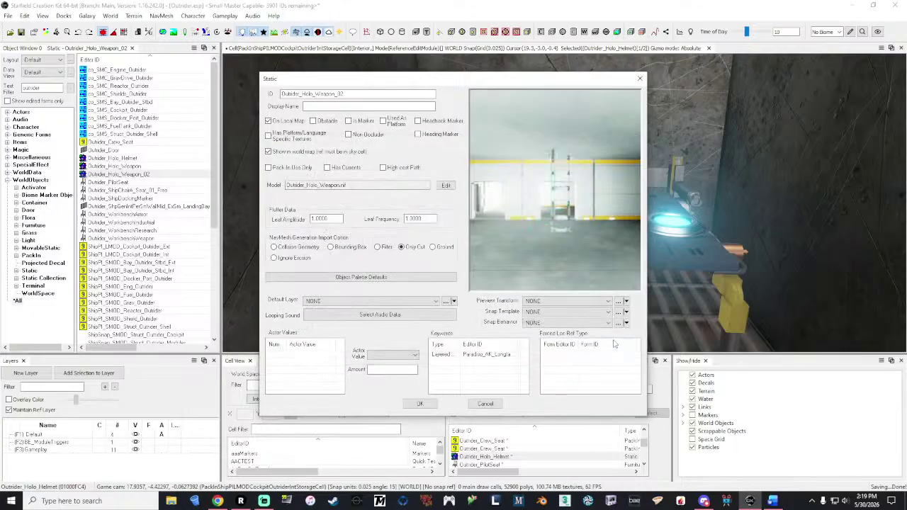
left_click(423, 406)
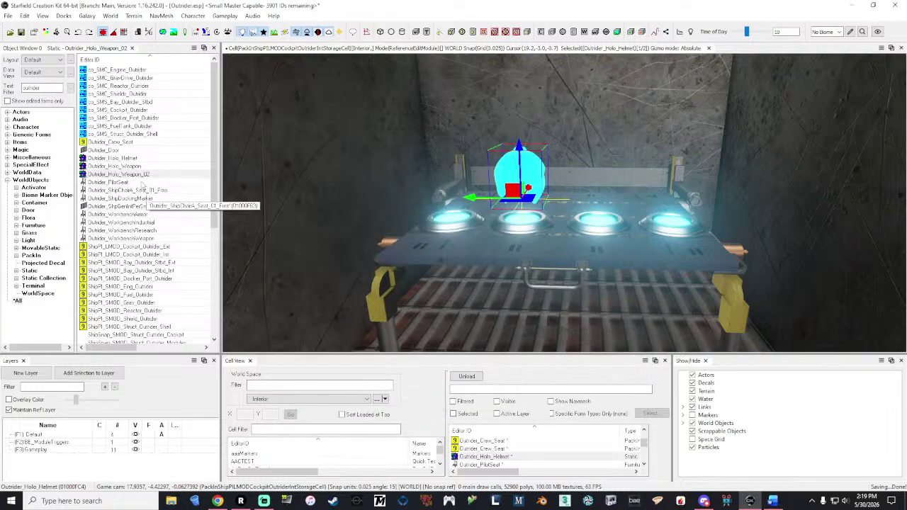
- Rename the Outrider_Holo_Weapon_02 static to Outrider_Holo_Tool and save the form
left_click(135, 174)
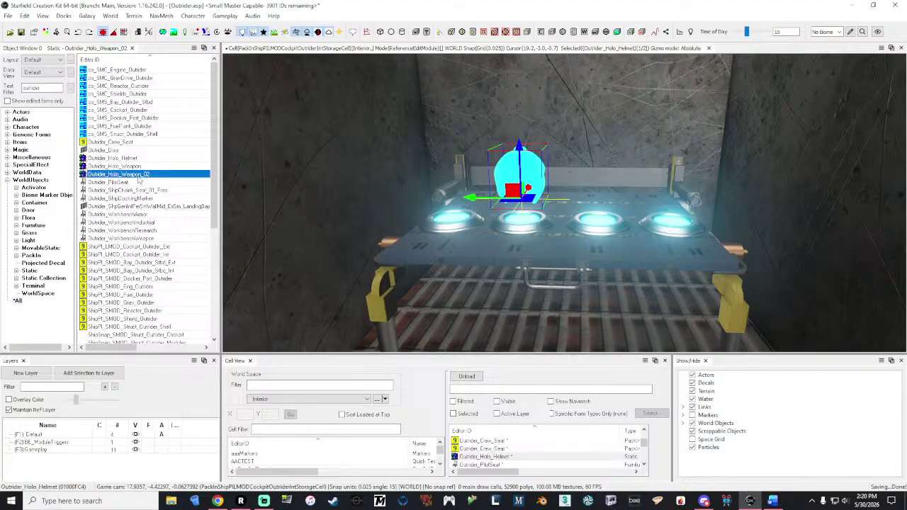
double_click(135, 174)
left_click_drag(314, 93, 385, 93)
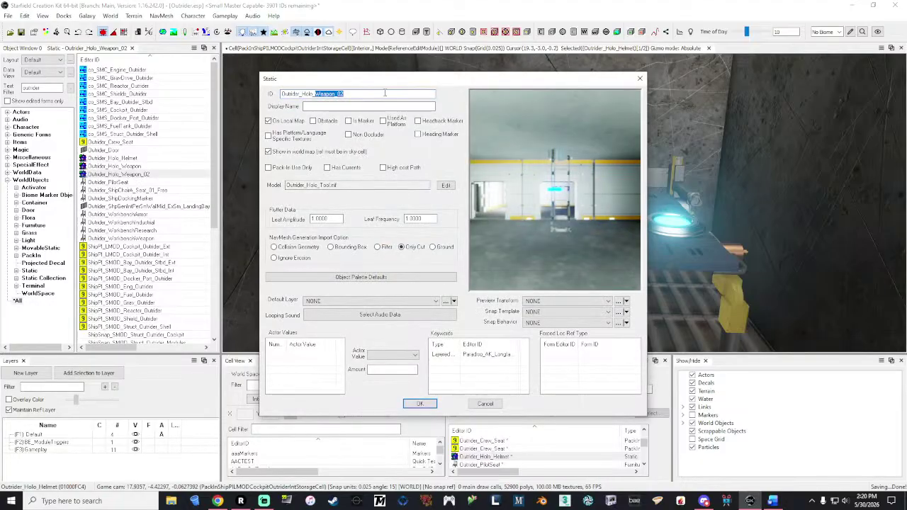
type("Tool")
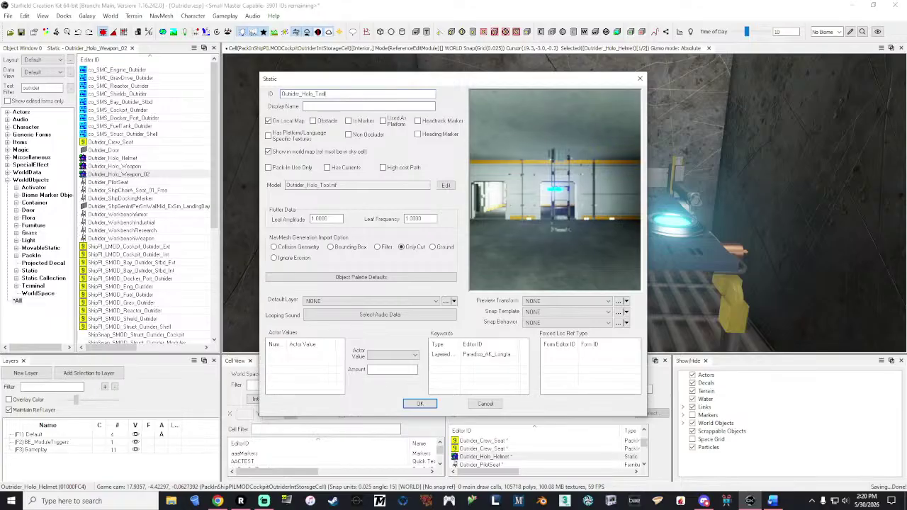
left_click(420, 404)
left_click(468, 292)
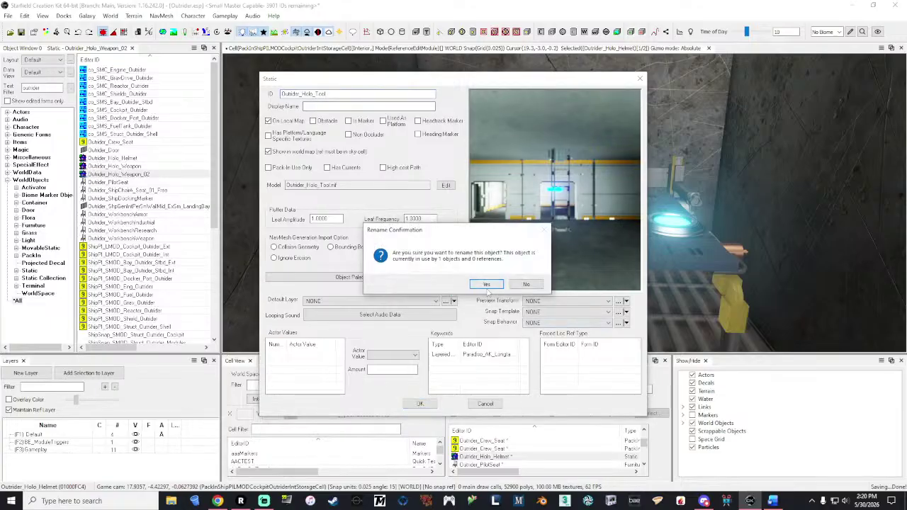
left_click(486, 286)
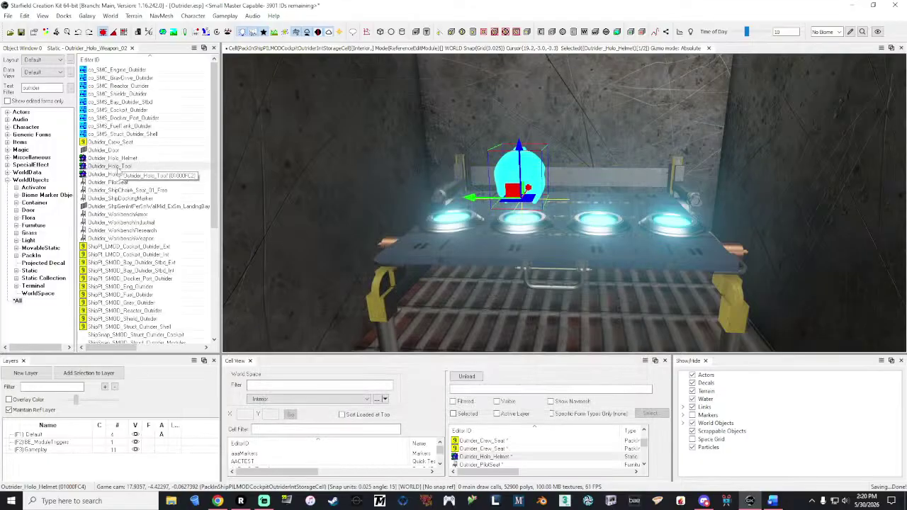
- Place an Outrider_Holo_Tool reference above the third desk light and set its rotation to Y 90 and Z 35 degrees
left_click_drag(119, 170, 603, 155)
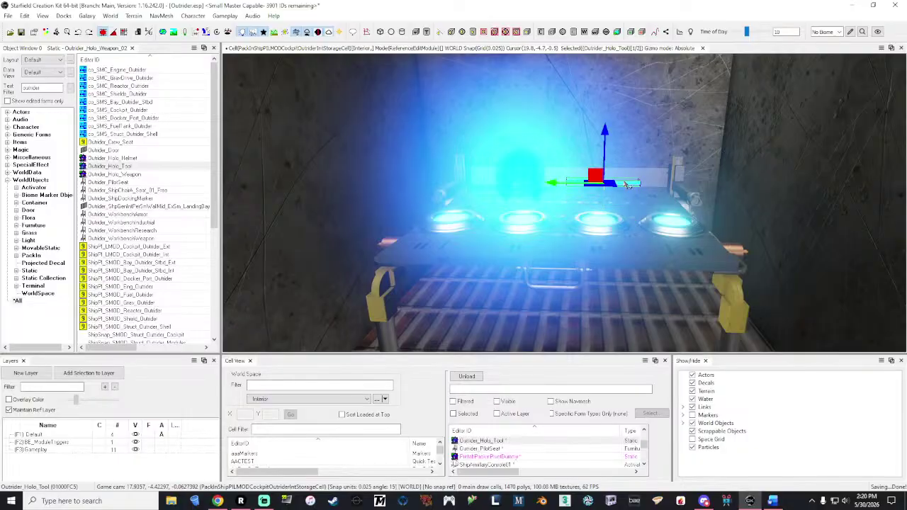
right_click(619, 175)
left_click(659, 209)
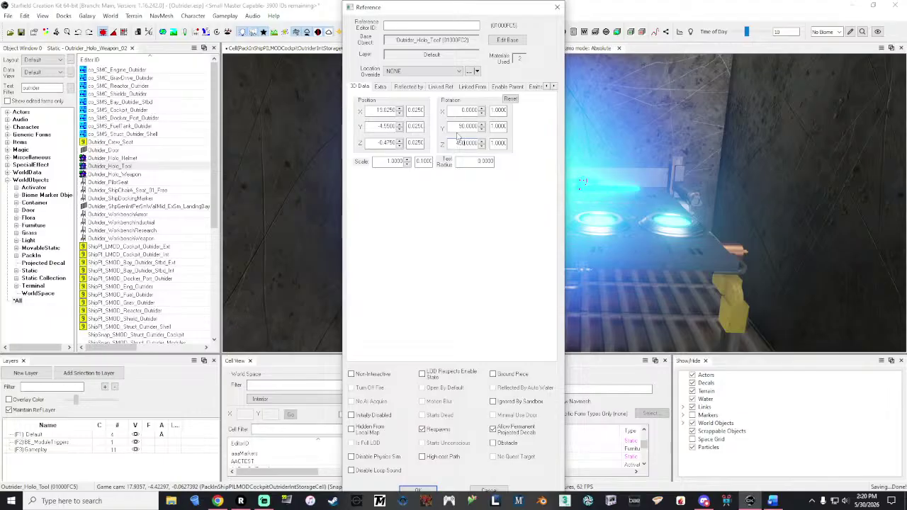
key("BackSpace")
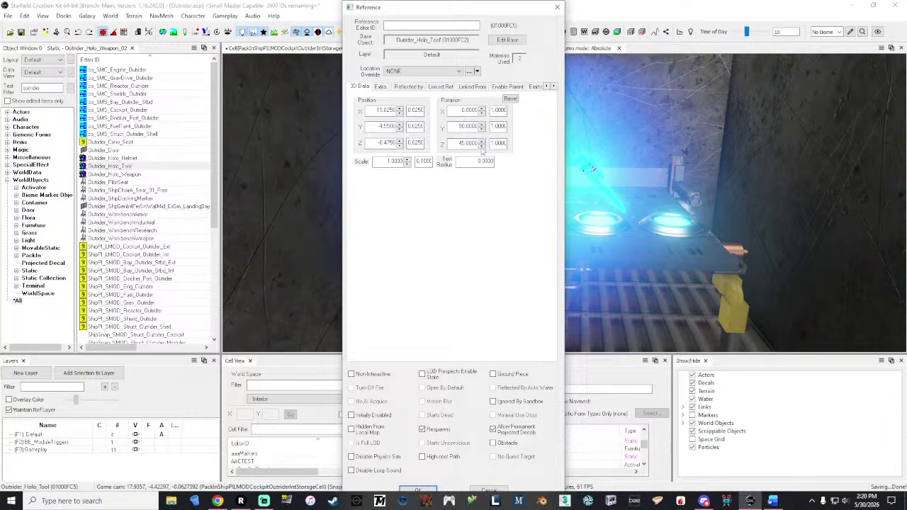
left_click(481, 146)
left_click(481, 146)
left_click(481, 146)
- Set the placed holo tool's scale to 0.8 and apply the reference changes
double_click(391, 160)
type("0.5")
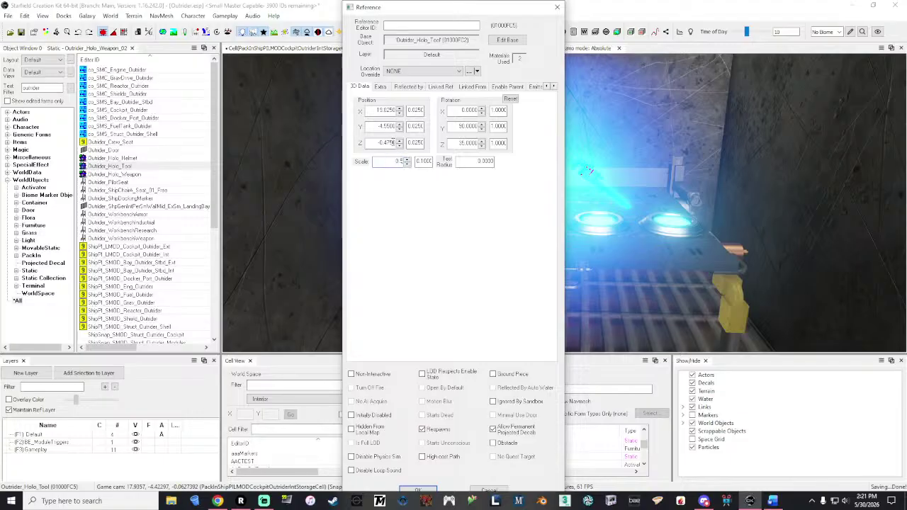
left_click(394, 143)
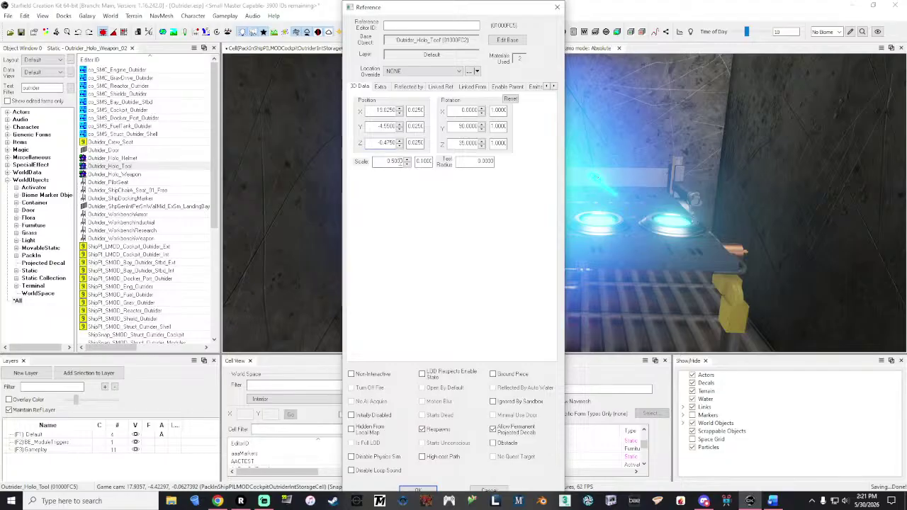
left_click(405, 159)
left_click(406, 159)
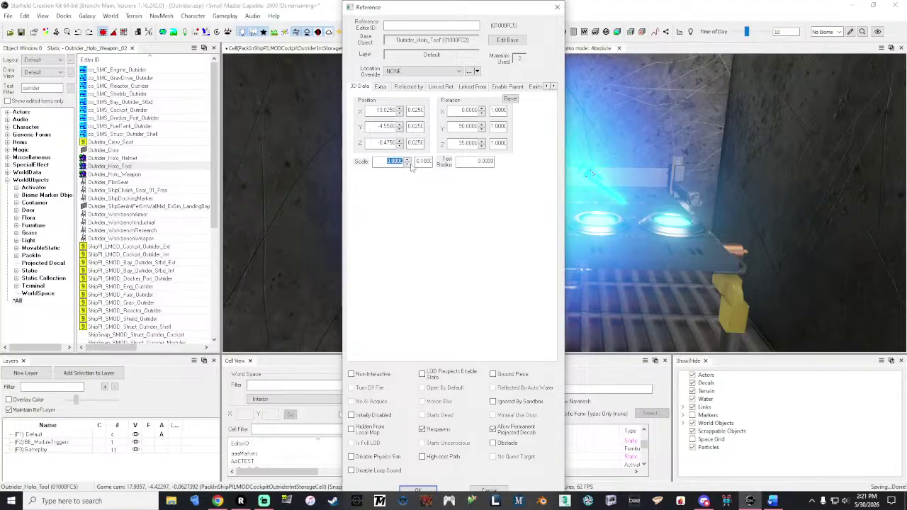
left_click(418, 491)
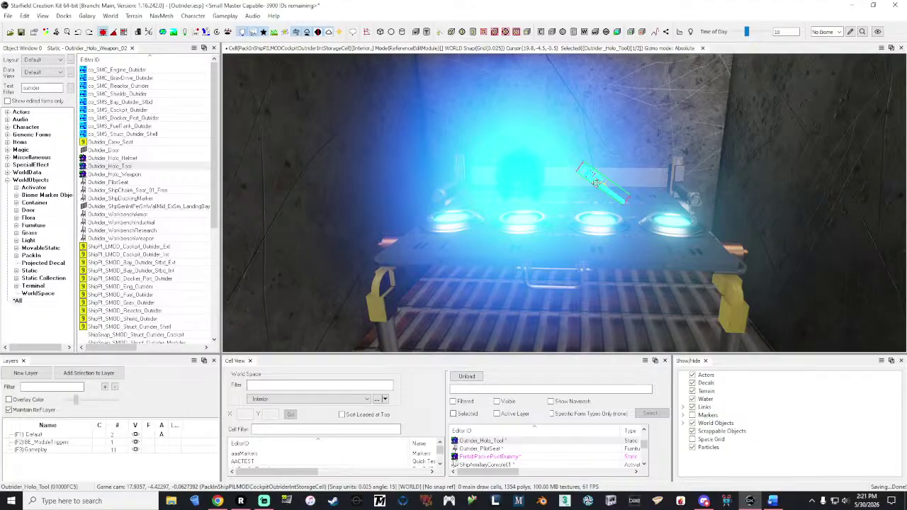
- Nudge the holo tool slightly so it sits over the third desk light
middle_click_drag(597, 182, 453, 225, "shift")
key("e")
left_click_drag(654, 190, 658, 191)
right_click_drag(658, 190, 624, 170)
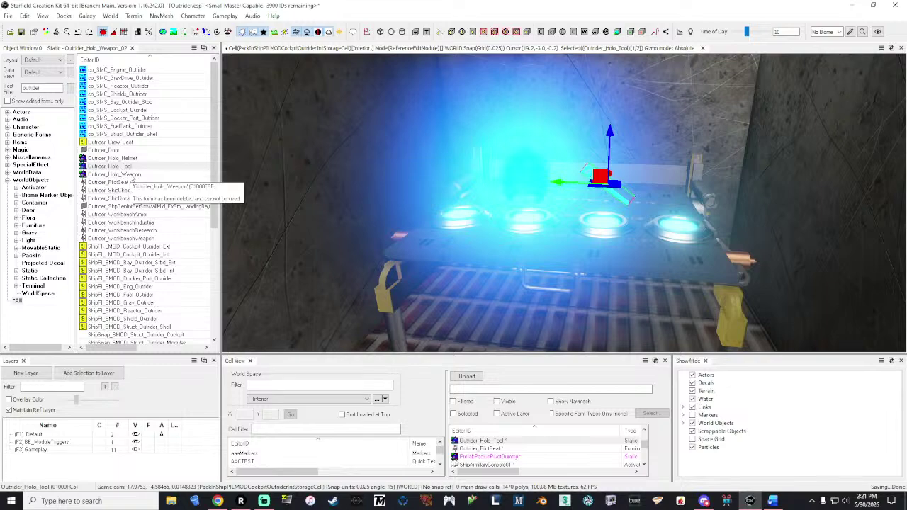
- Duplicate the Outrider_Holo_Tool static and give the copy the ID Outrider_Holo_Beaker
right_click(126, 165)
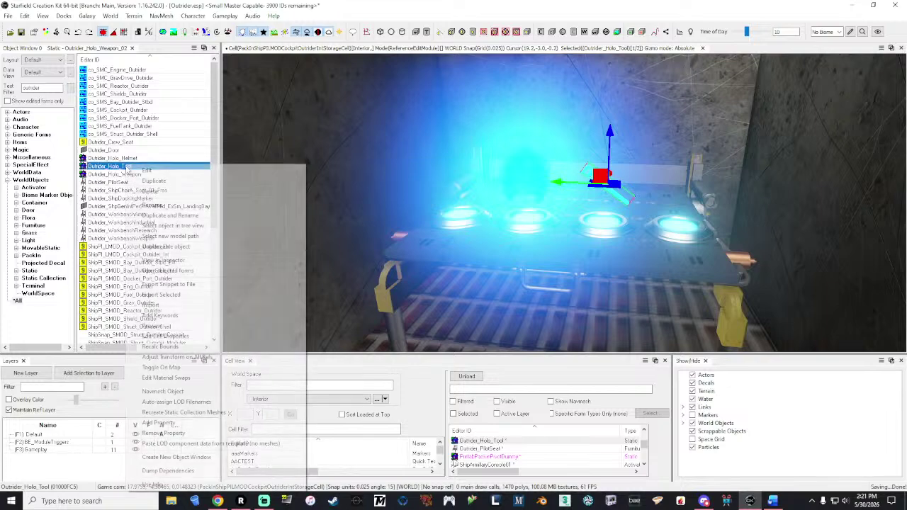
left_click(176, 182)
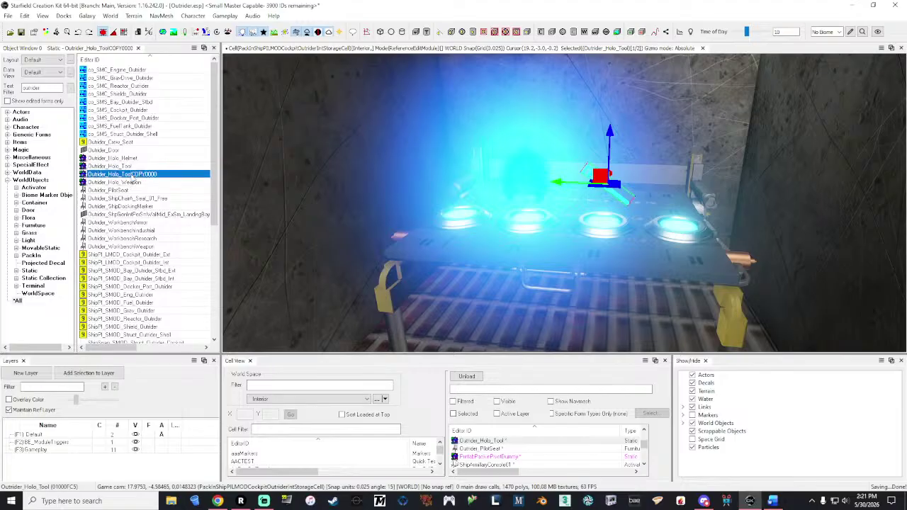
double_click(129, 174)
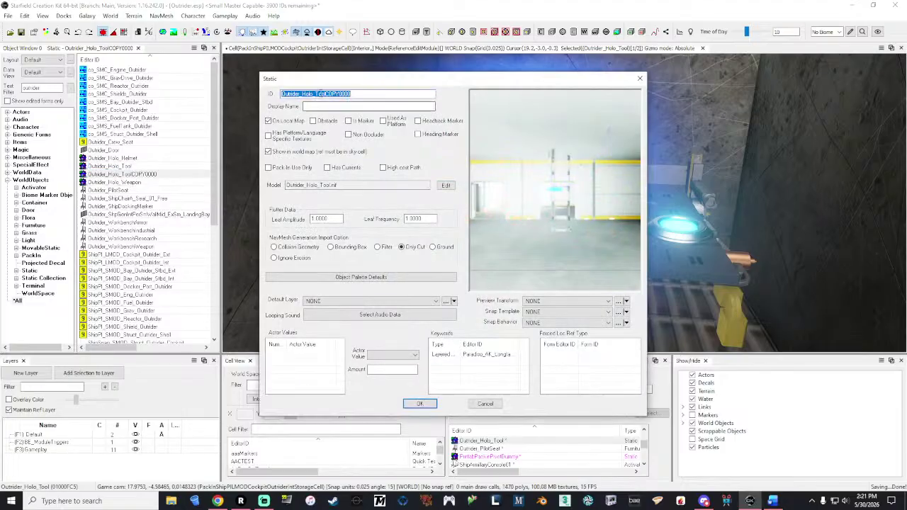
left_click_drag(315, 93, 405, 100)
type("Reaker")
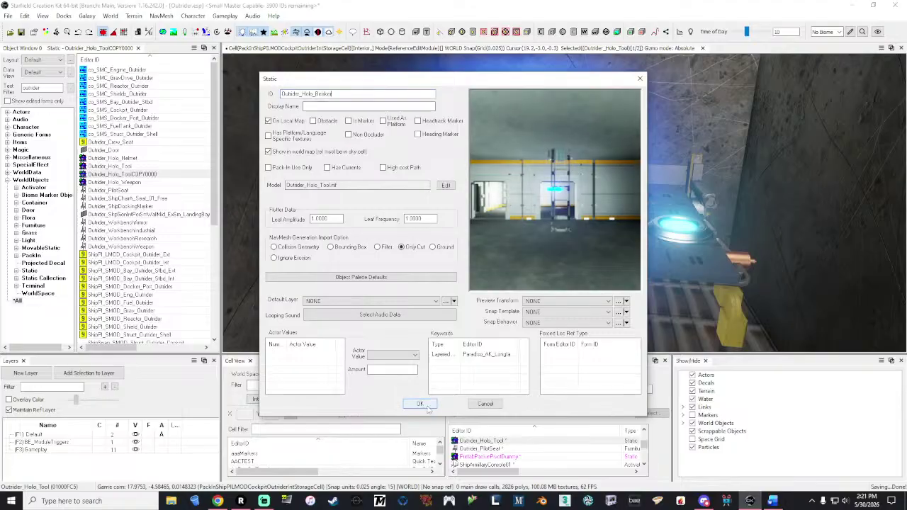
- Change the copied static's model to Outrider_Holo_Beaker.nif and save the renamed form
left_click(446, 185)
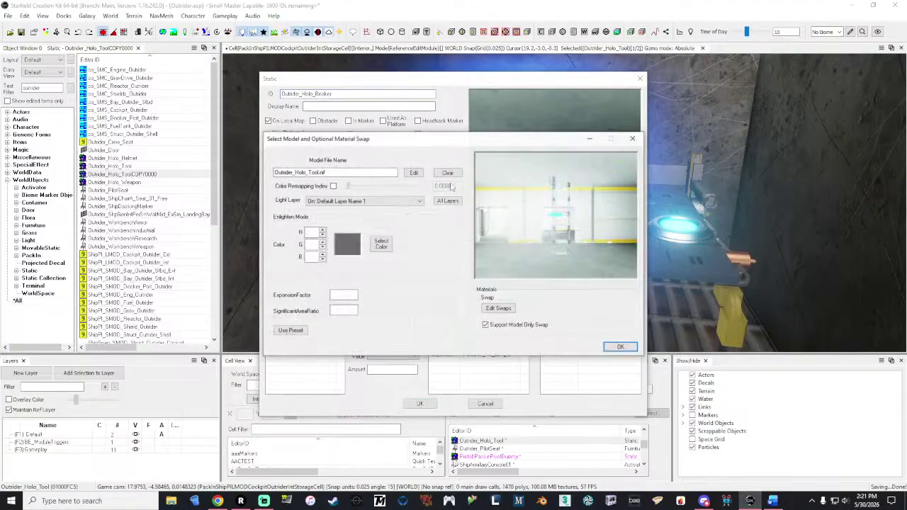
left_click(413, 173)
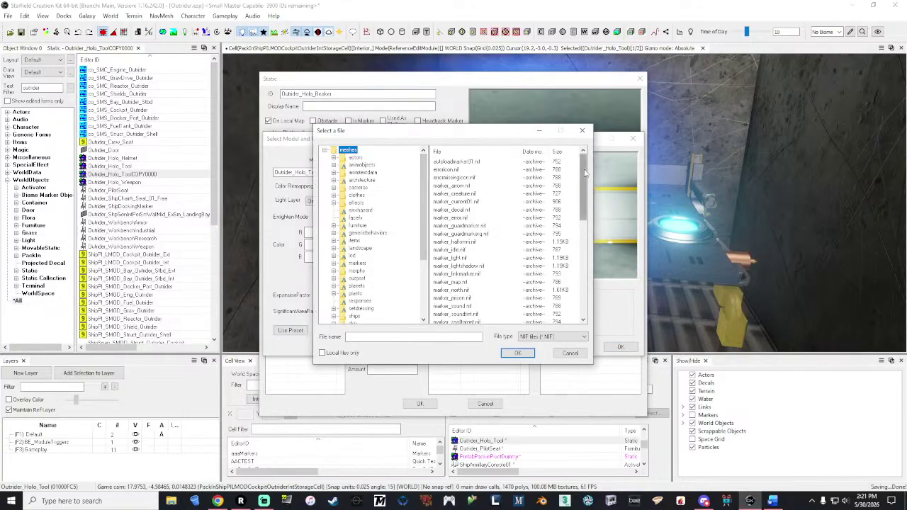
left_click_drag(585, 171, 586, 306)
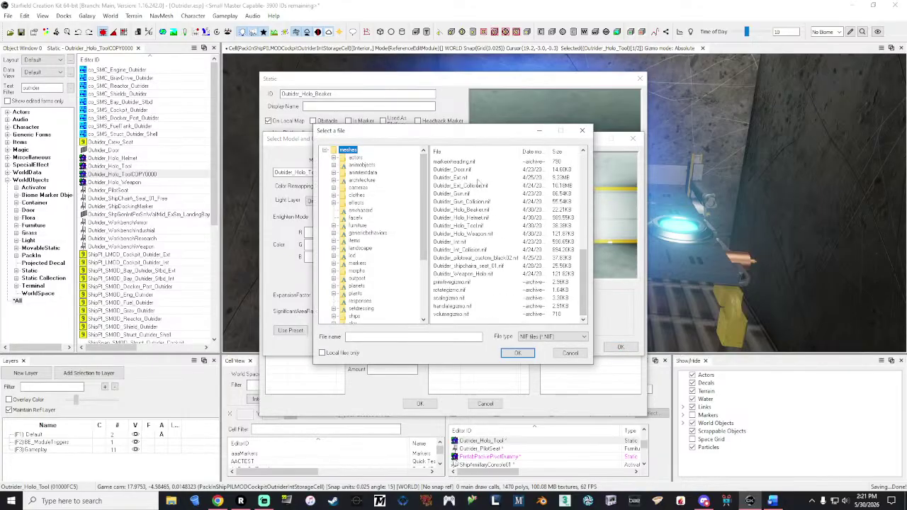
double_click(480, 210)
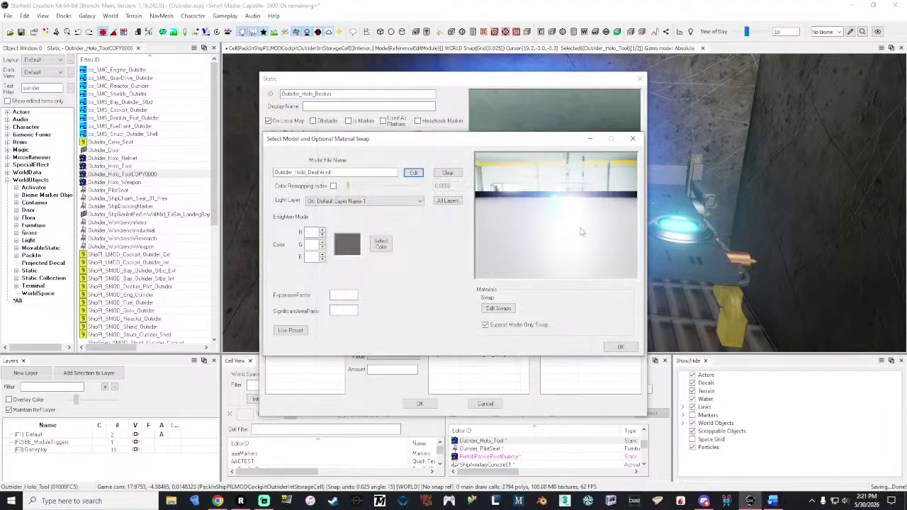
left_click(620, 346)
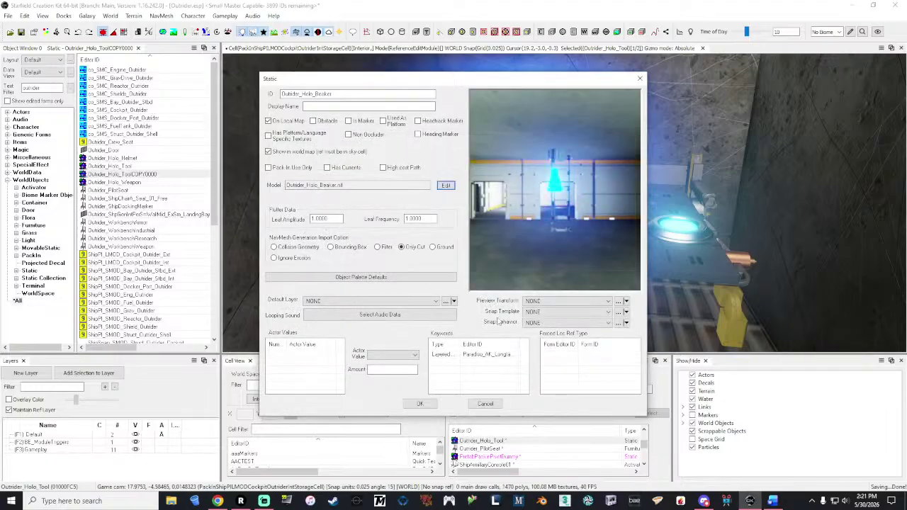
left_click(419, 403)
left_click(488, 284)
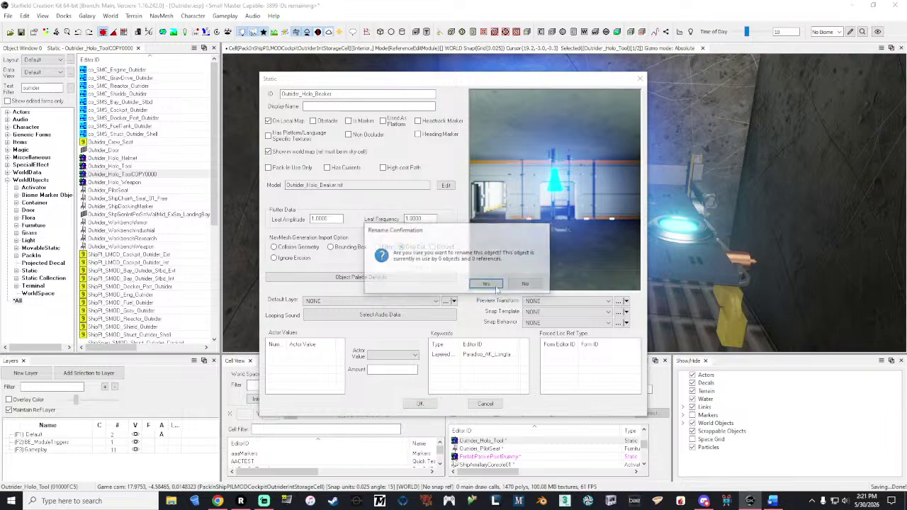
left_click(486, 284)
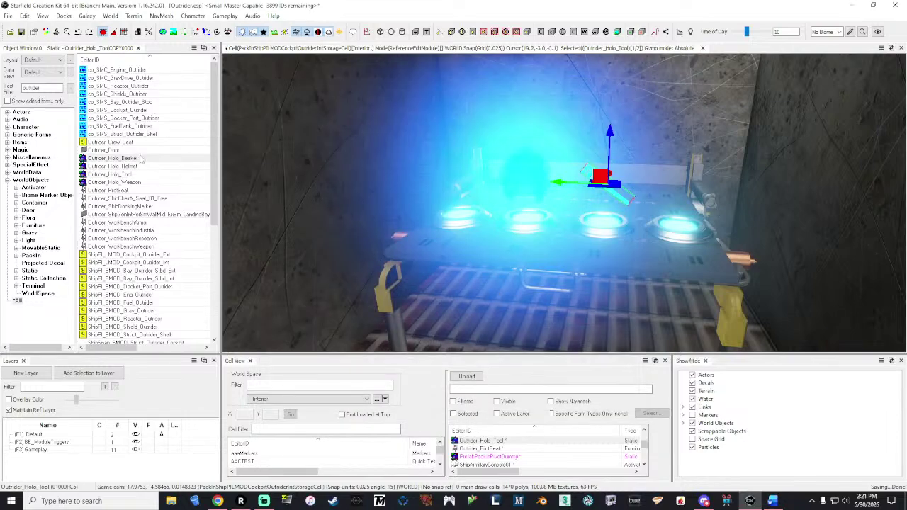
- Place an Outrider_Holo_Beaker reference on the rightmost desk light, raise it to float above the light, and save the plugin
left_click_drag(111, 162, 681, 221)
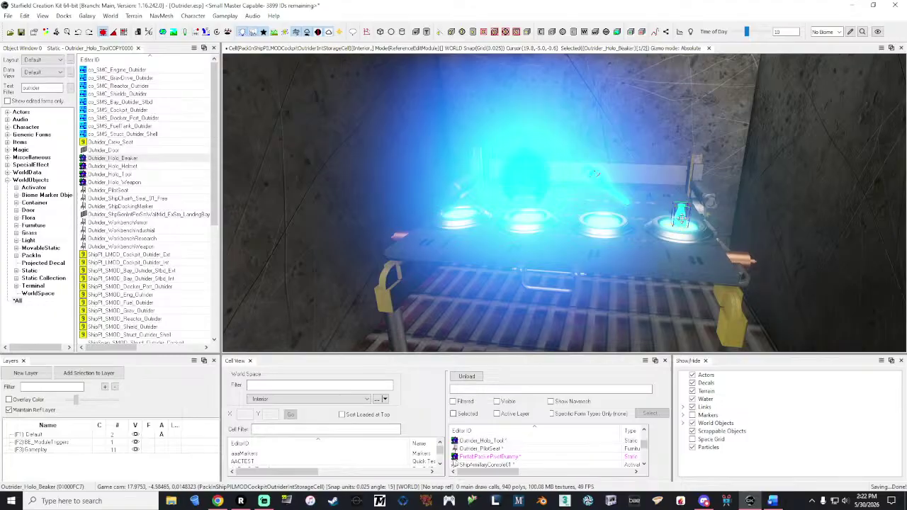
middle_click_drag(595, 174, 686, 185, "shift")
left_click_drag(688, 186, 695, 165)
middle_click_drag(696, 165, 648, 190)
middle_click_drag(595, 176, 656, 183)
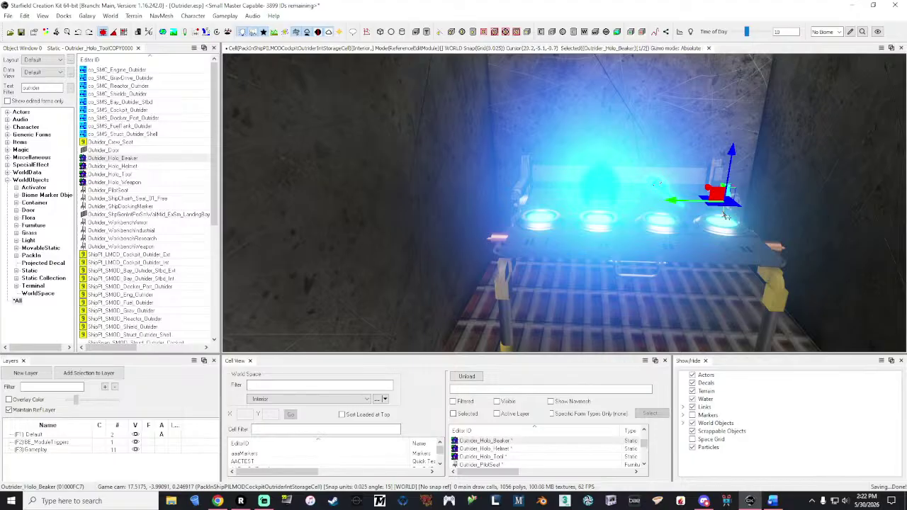
key("e")
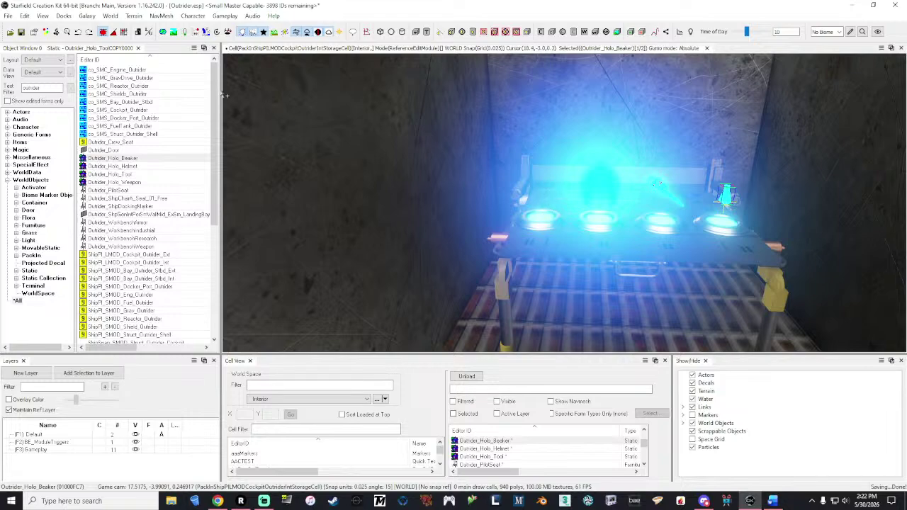
left_click(21, 32)
left_click_drag(216, 138, 217, 65)
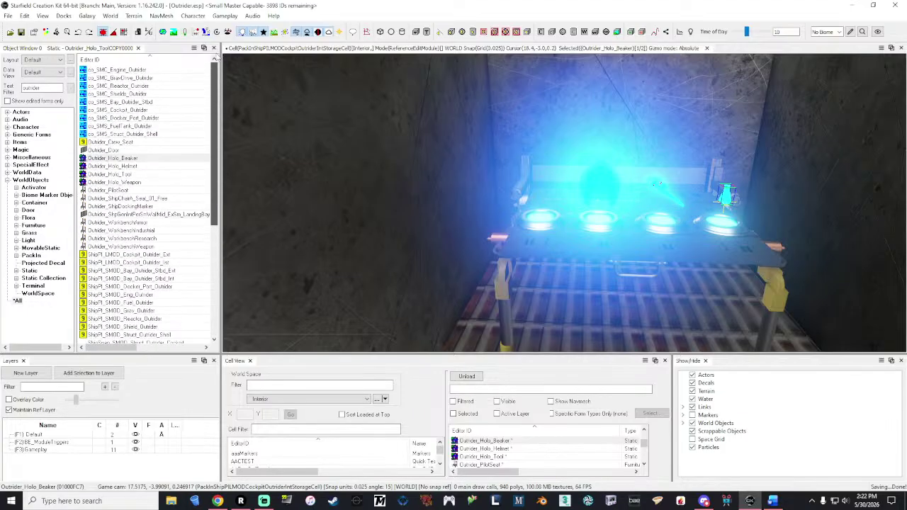
double_click(139, 223)
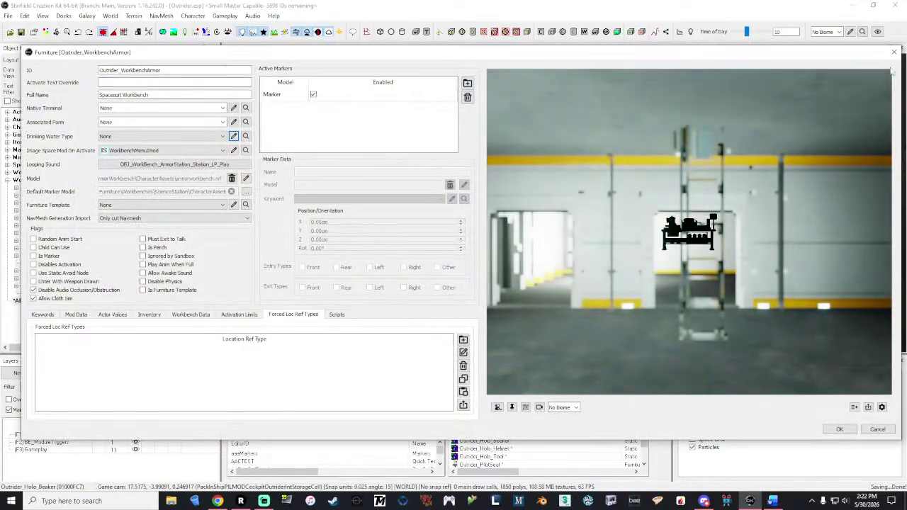
left_click(894, 51)
left_click(634, 243)
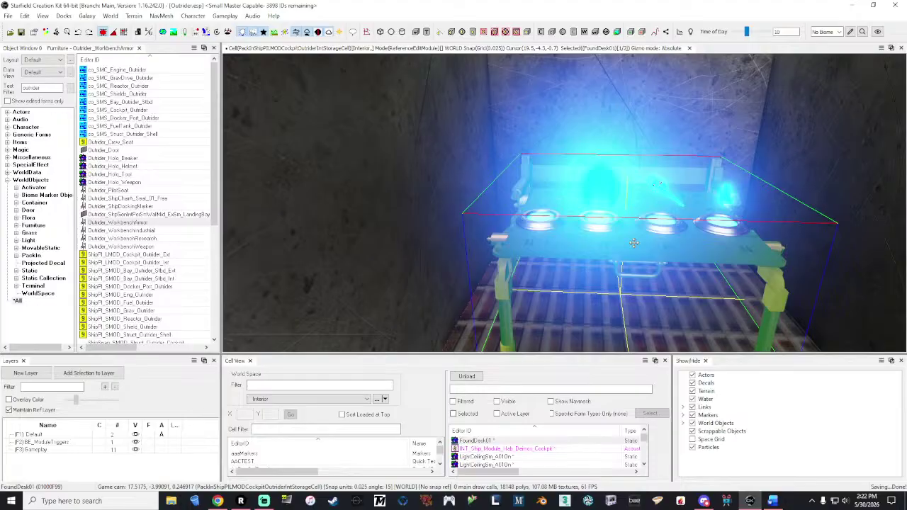
key("grave")
key("s")
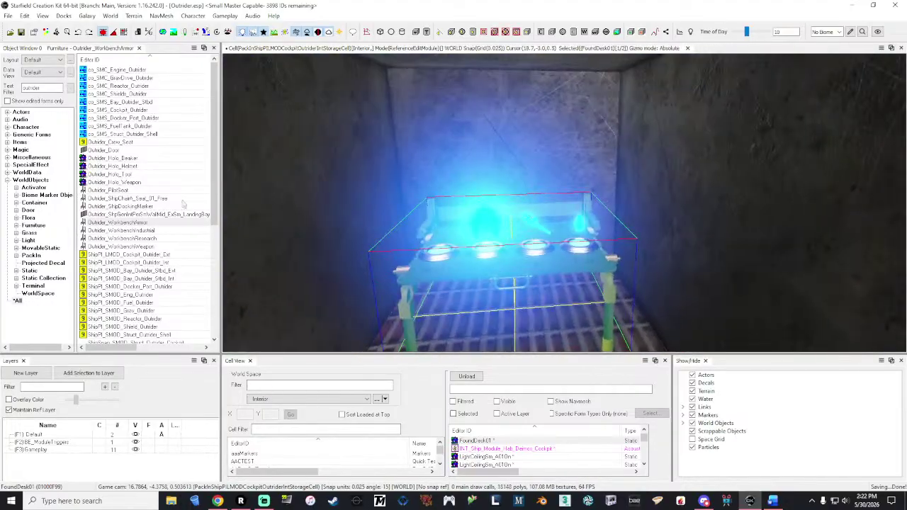
- Open the Outrider_WorkbenchArmor furniture form and examine its current model in the model preview
double_click(142, 222)
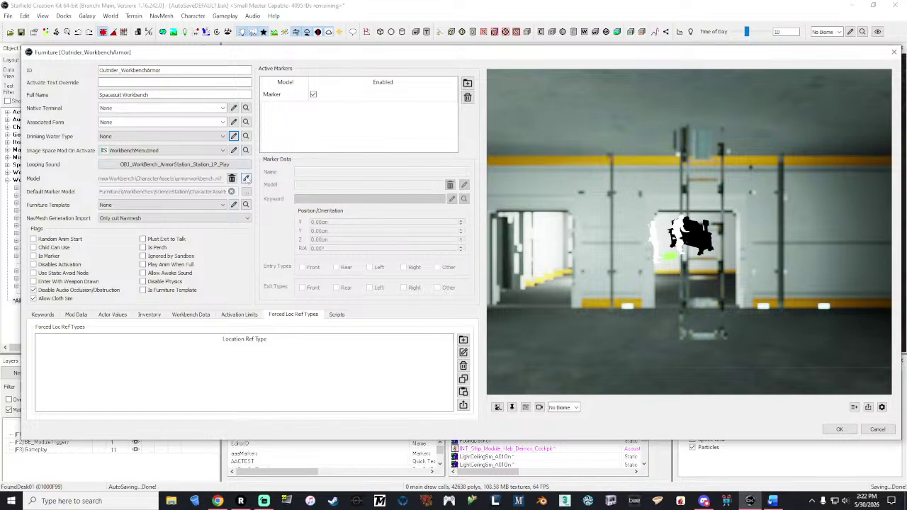
left_click(246, 177)
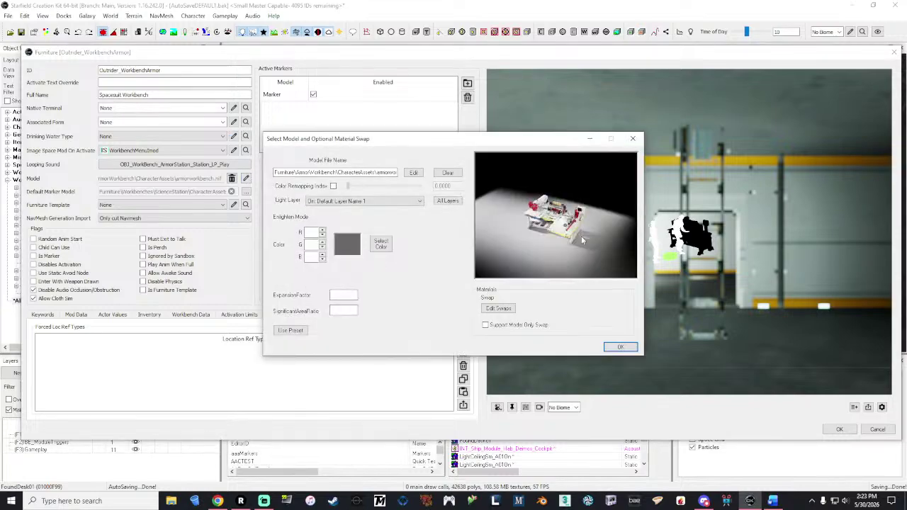
left_click(632, 138)
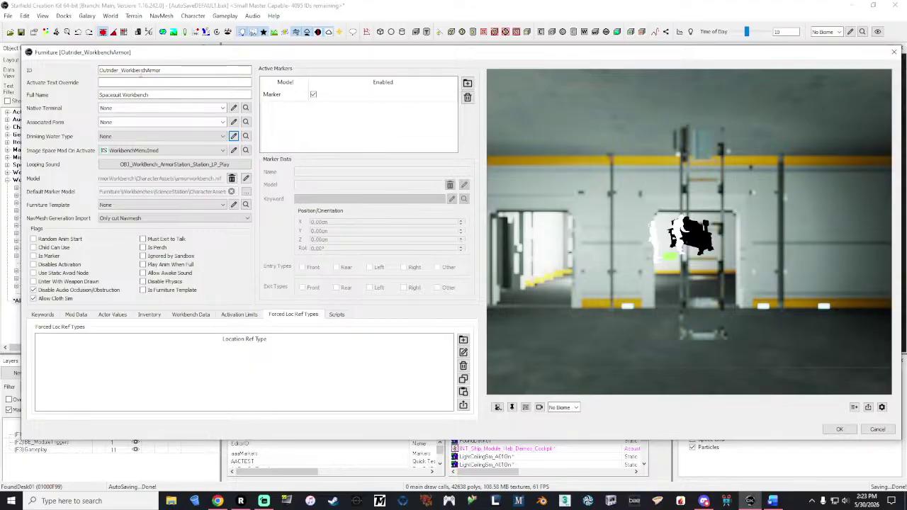
- Start replacing the armor workbench's model by browsing the mesh files to the markers\editormarkers folder
left_click(245, 177)
left_click(413, 173)
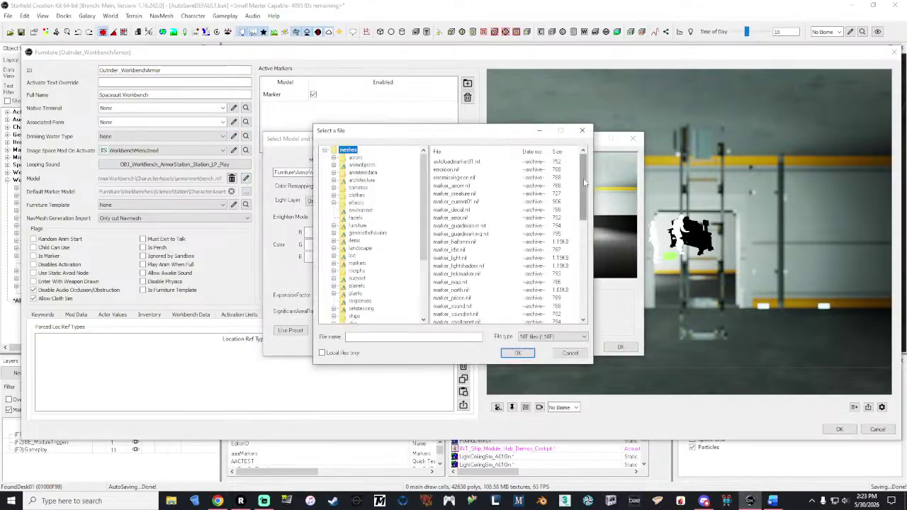
scroll(418, 259, "down", 4)
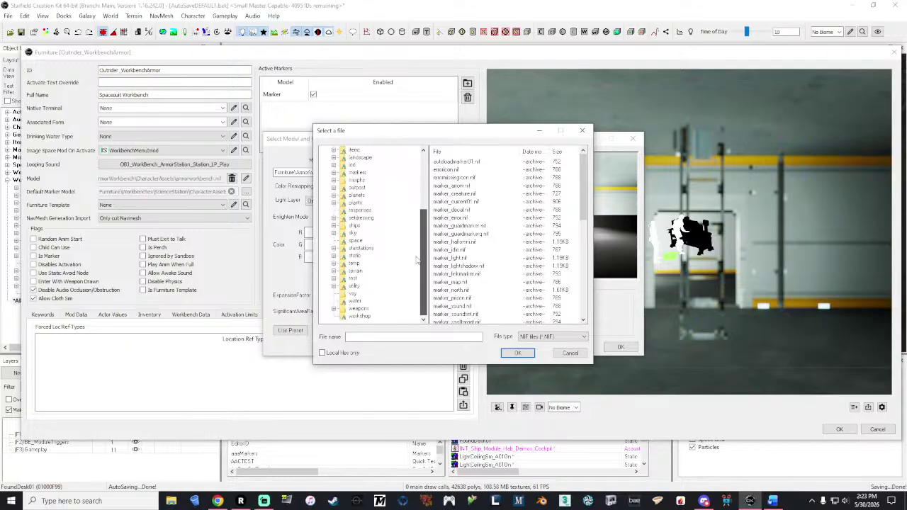
scroll(418, 272, "up", 5)
scroll(429, 192, "down", 1)
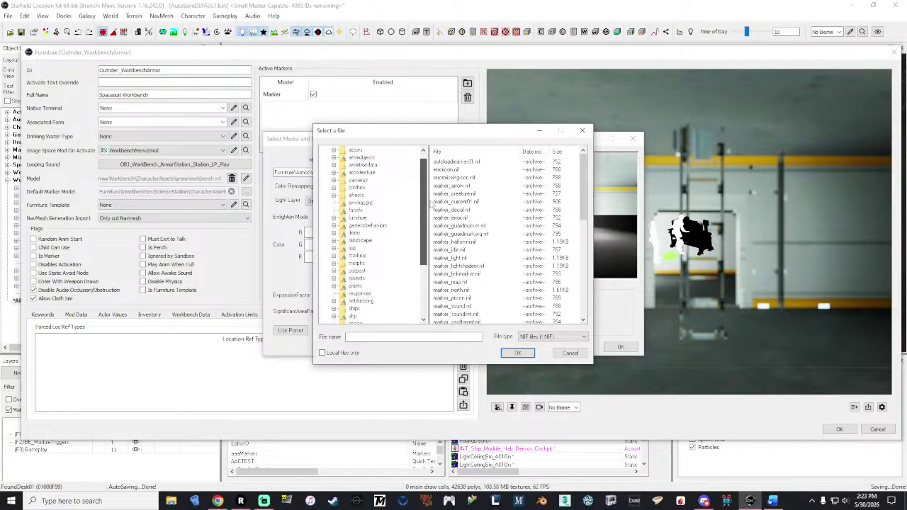
scroll(429, 203, "down", 1)
left_click(357, 248)
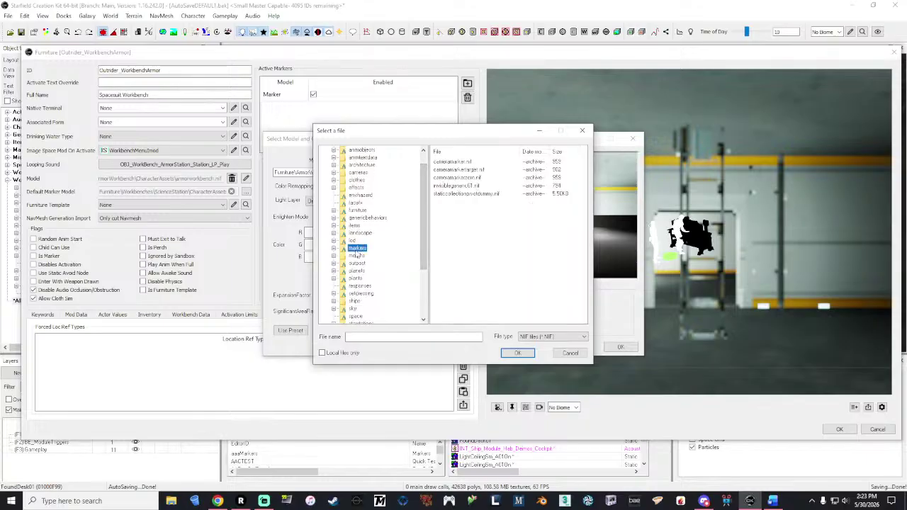
left_click(333, 249)
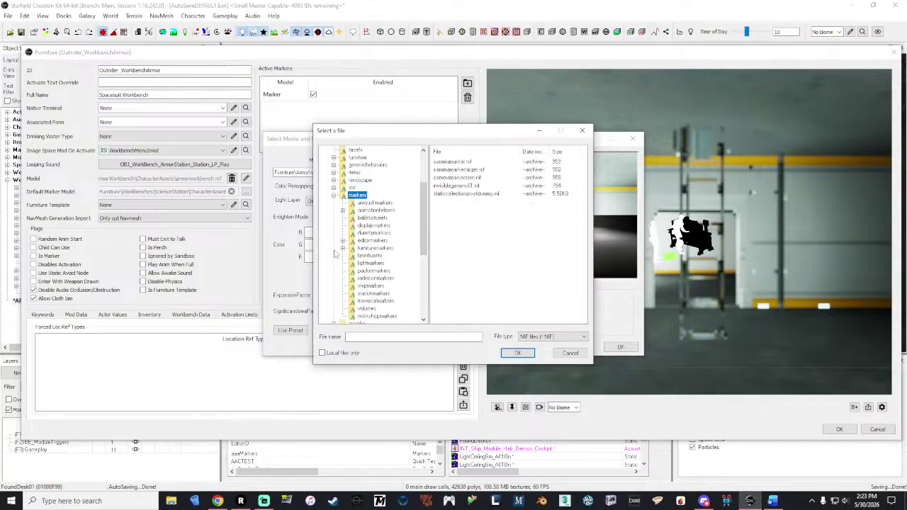
left_click(371, 240)
- Set the armor workbench's model to InvisibleDoor01.nif, save the form, and reopen it to check the preview
scroll(505, 224, "down", 4)
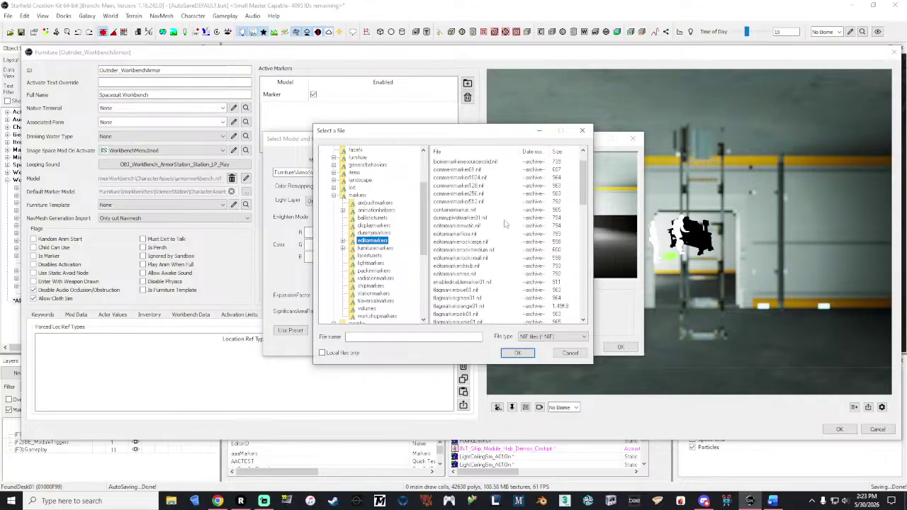
scroll(505, 224, "down", 2)
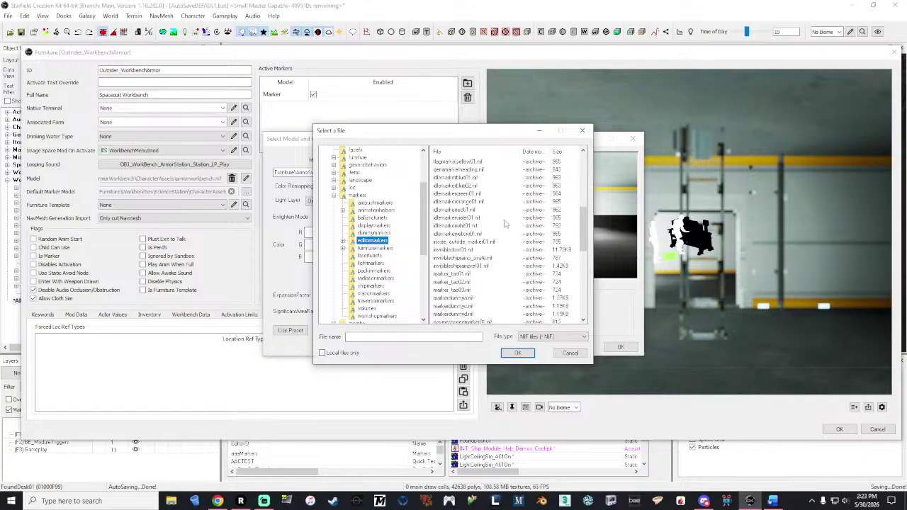
double_click(459, 250)
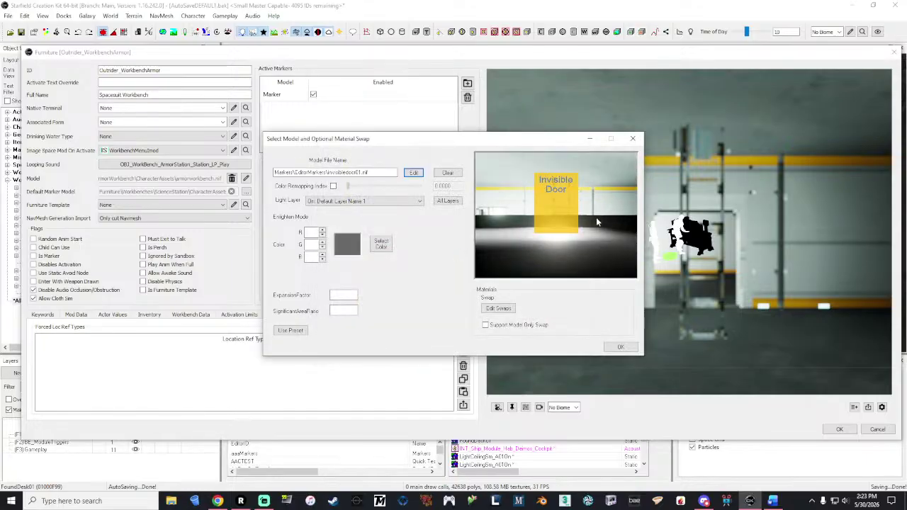
mouse_move(546, 229)
left_mouse_down()
mouse_move(601, 226)
mouse_move(585, 207)
left_mouse_up()
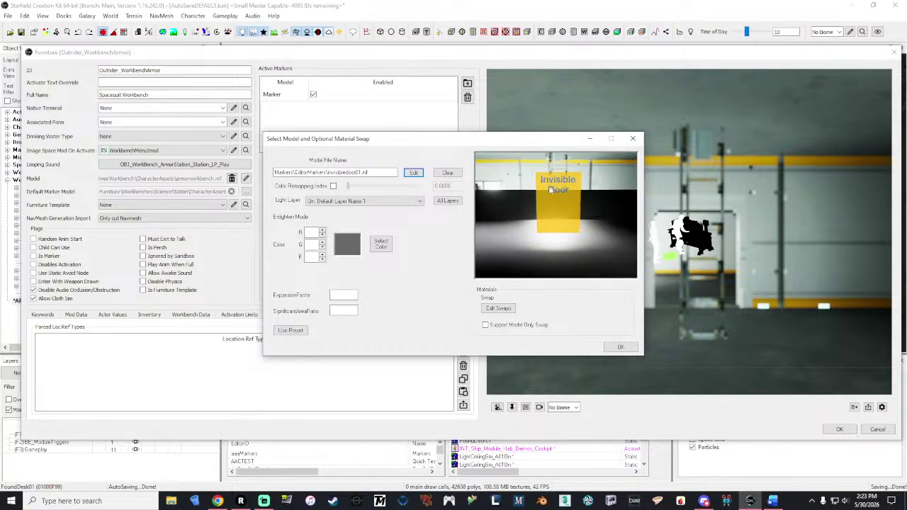
left_click(620, 346)
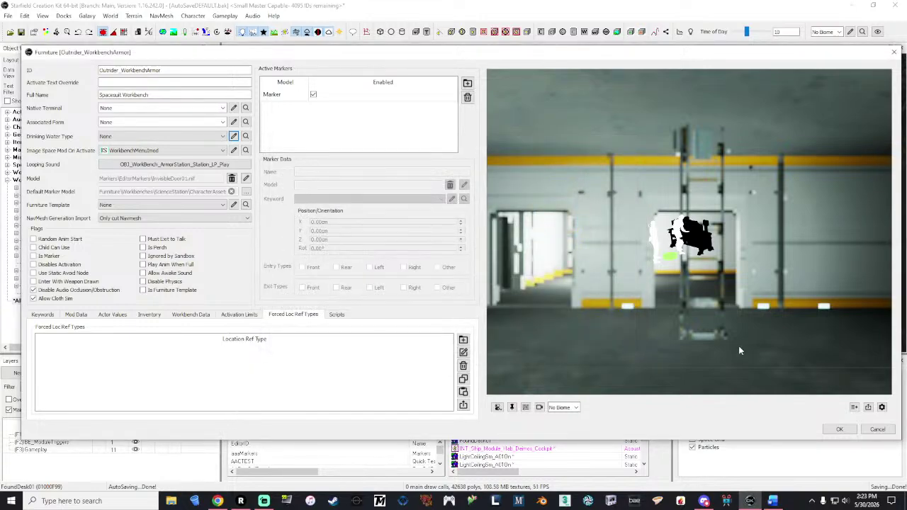
left_click(830, 431)
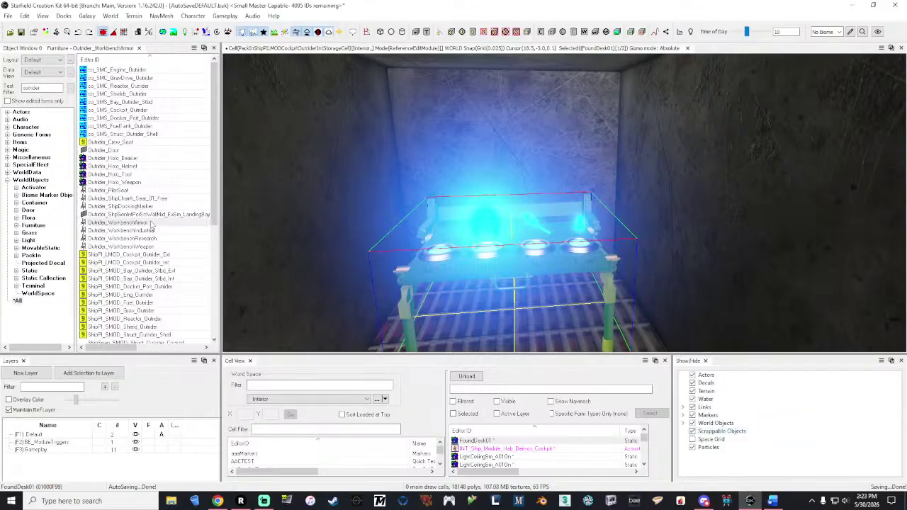
double_click(145, 223)
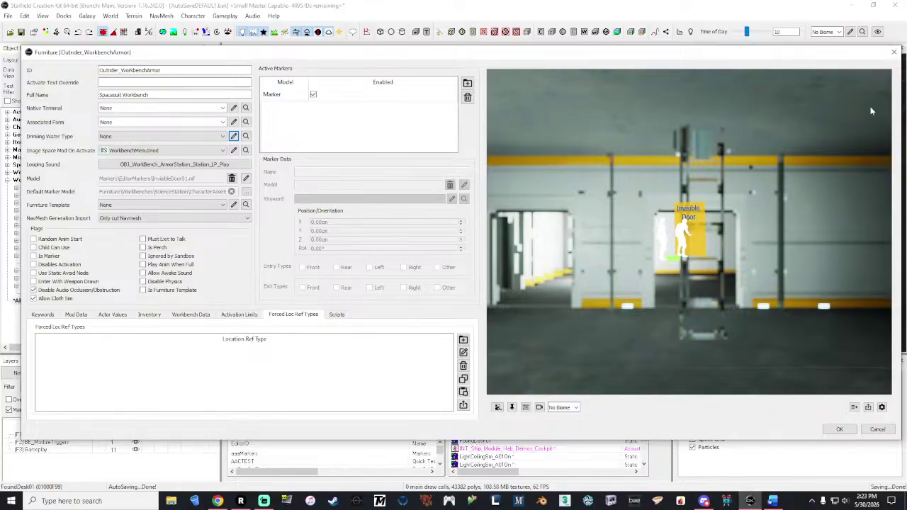
left_click(893, 53)
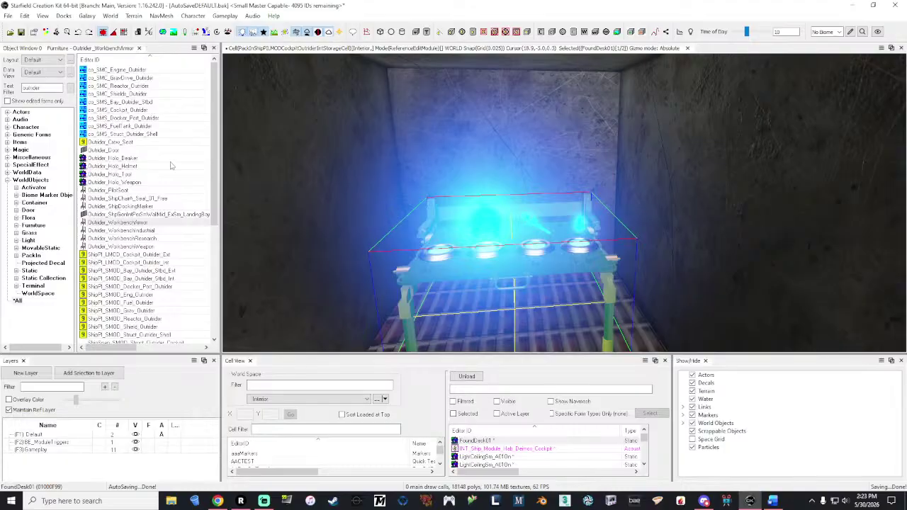
- Change the model of the Outrider_WorkbenchIndustrial furniture to Markers\EditorMarkers\InvisibleDoor01.nif
double_click(138, 230)
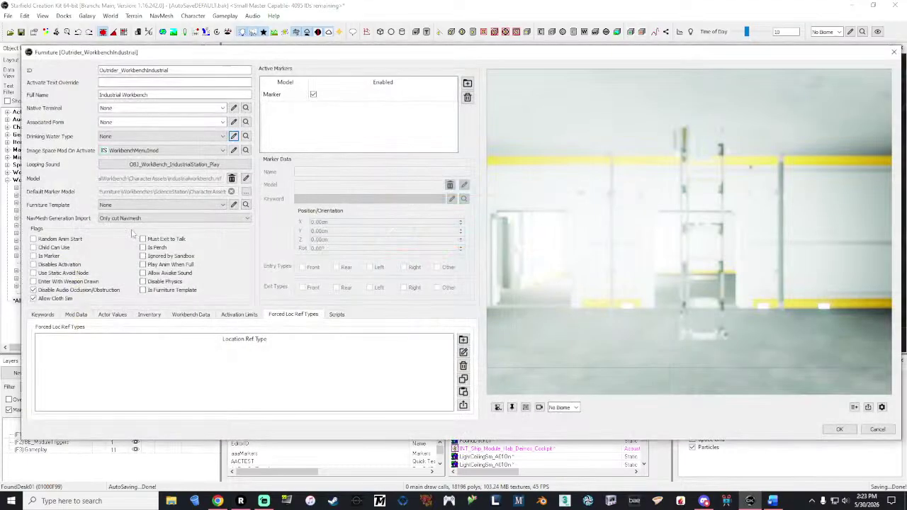
left_click(245, 179)
left_click(417, 175)
left_click_drag(584, 175, 580, 226)
double_click(450, 266)
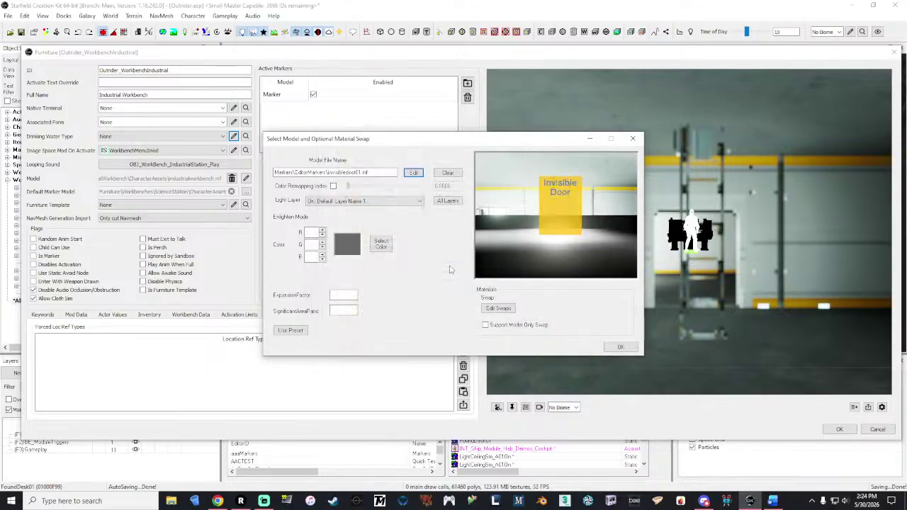
left_click(626, 347)
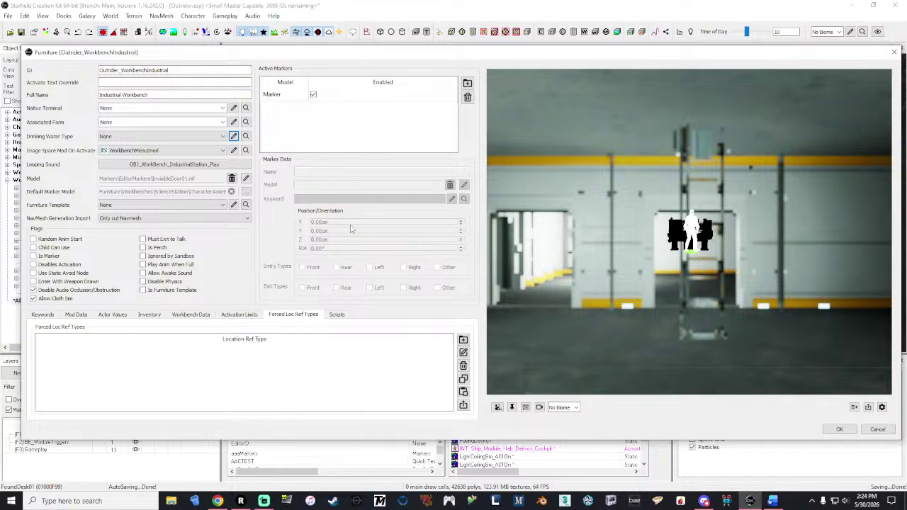
- Test the industrial workbench marker at Y 0 cm, restore its Y position to -80 cm, and save the form
left_click(328, 98)
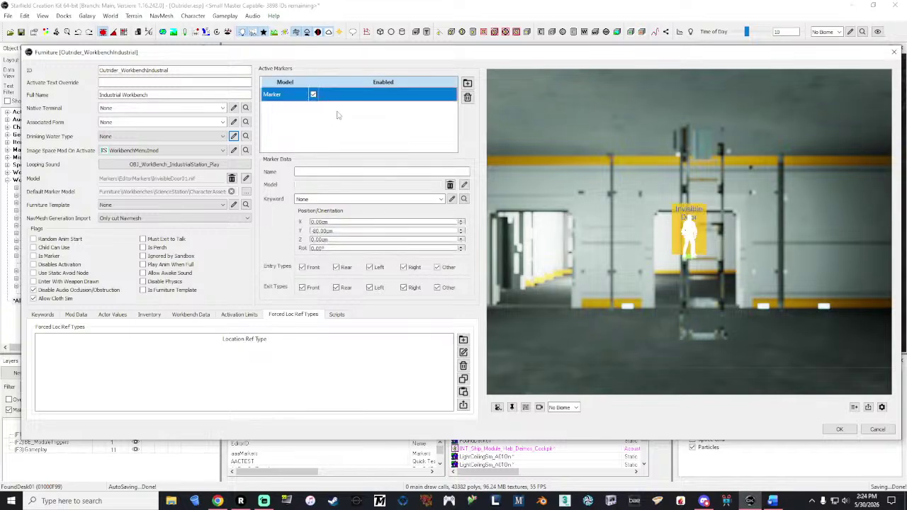
mouse_move(761, 274)
left_mouse_down()
mouse_move(690, 275)
mouse_move(732, 276)
left_mouse_up()
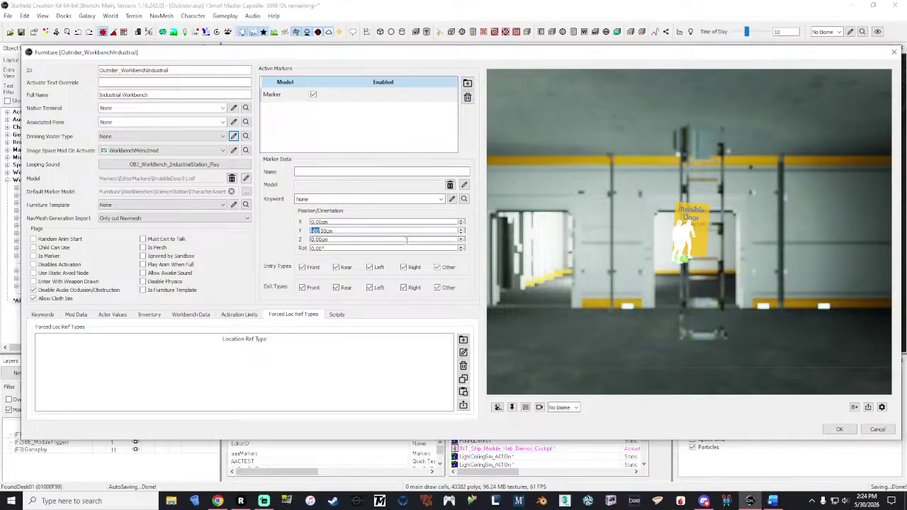
type("0")
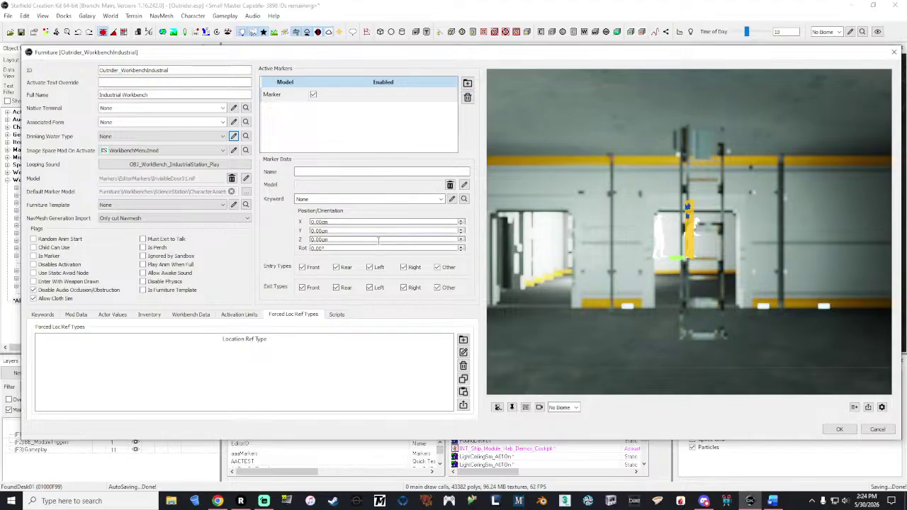
type("8")
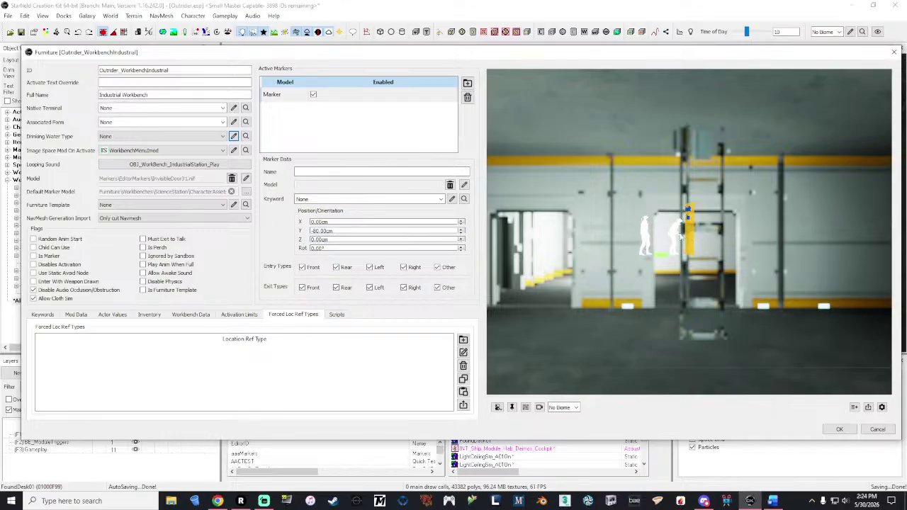
left_click(839, 430)
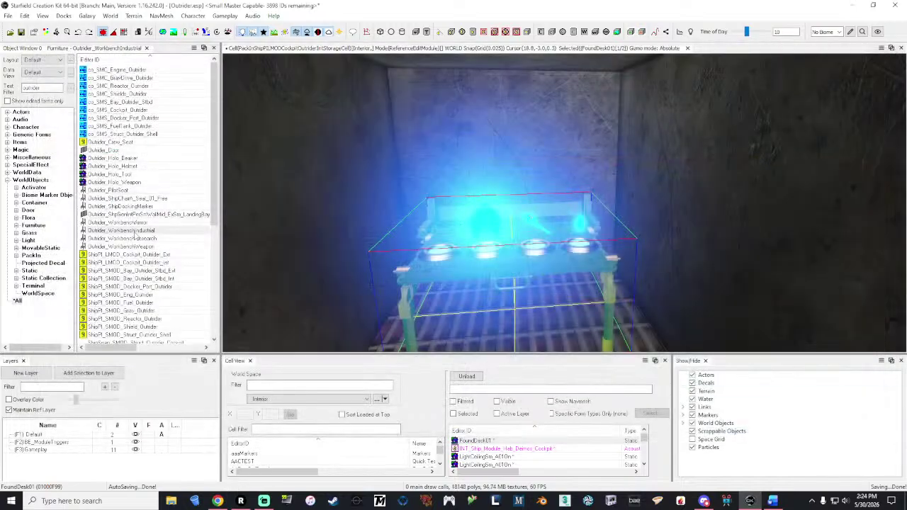
- Change the model of the Outrider_WorkbenchResearch furniture to Markers\EditorMarkers\InvisibleDoor01.nif
double_click(135, 239)
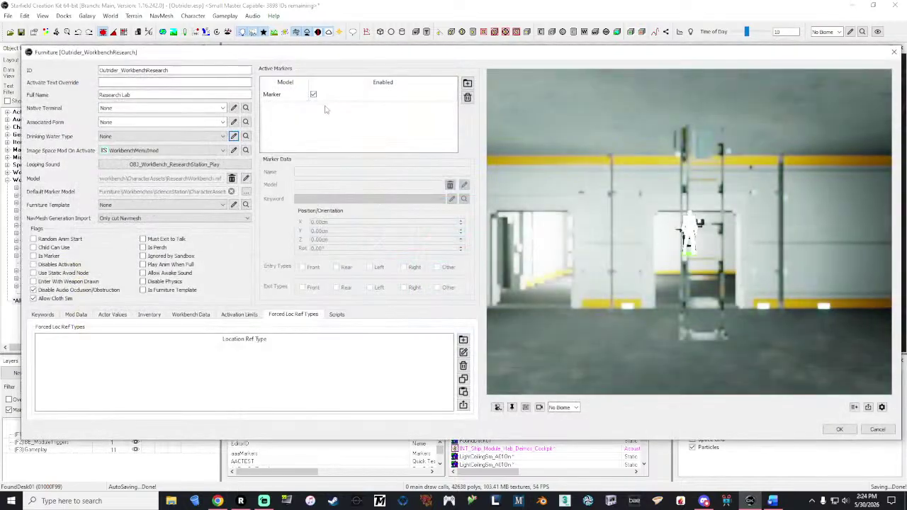
left_click(246, 179)
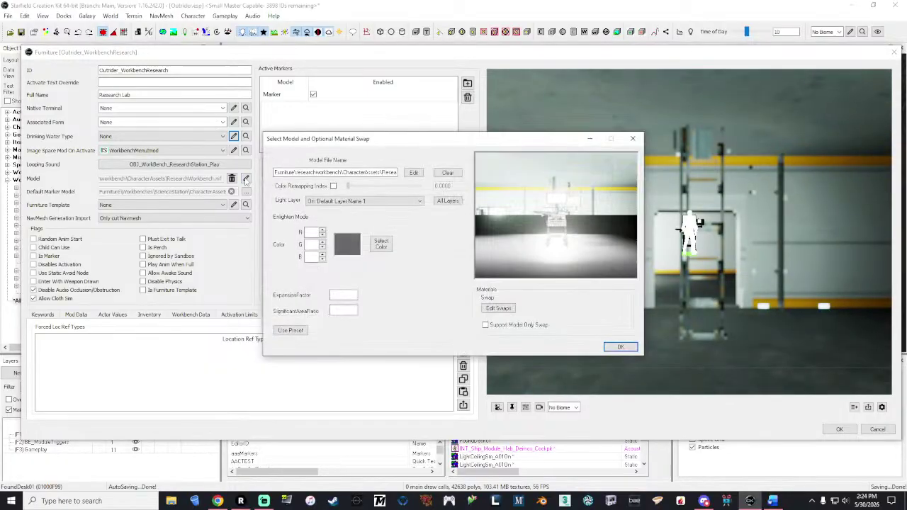
left_click(415, 173)
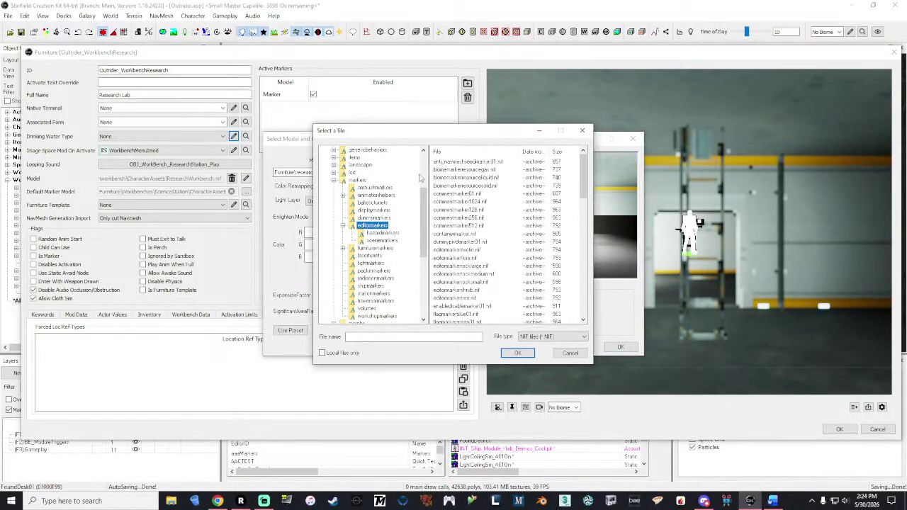
left_click_drag(583, 175, 585, 238)
double_click(468, 222)
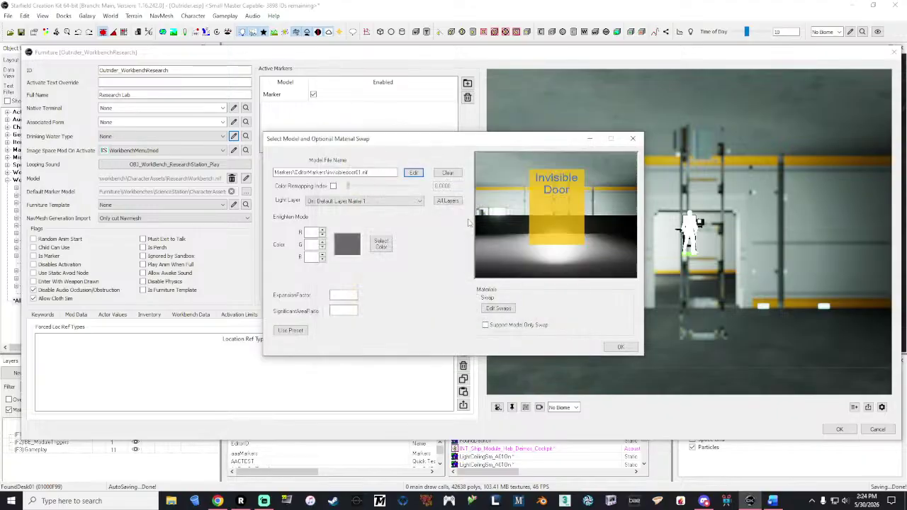
left_click(620, 347)
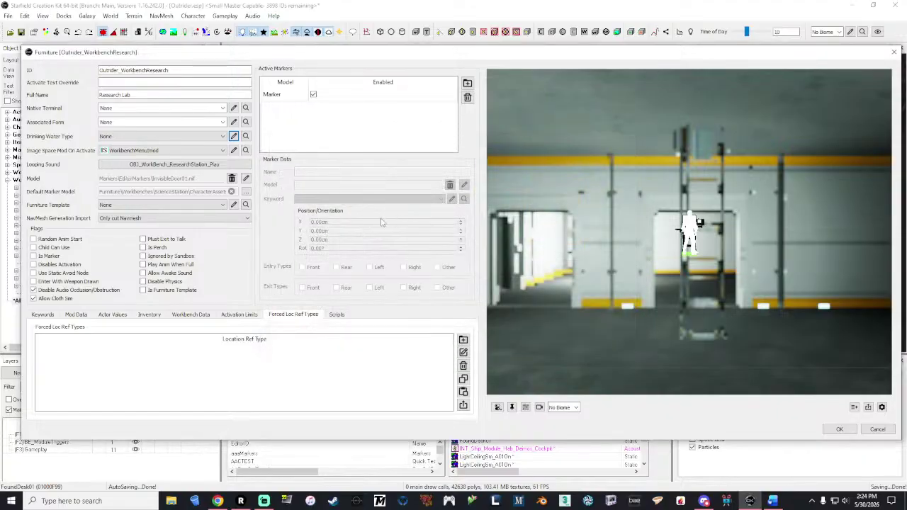
- Set the research workbench marker's Y position to -80 cm and save the form
left_click(352, 98)
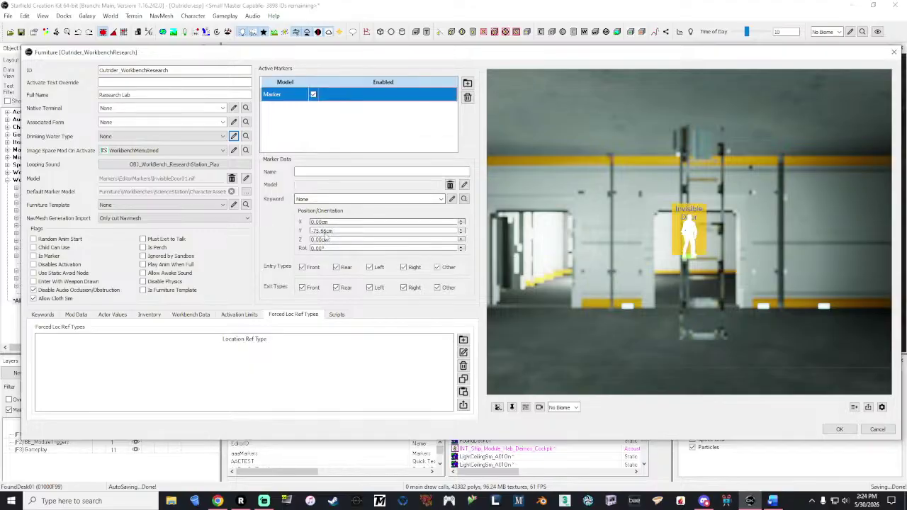
left_click_drag(314, 231, 349, 231)
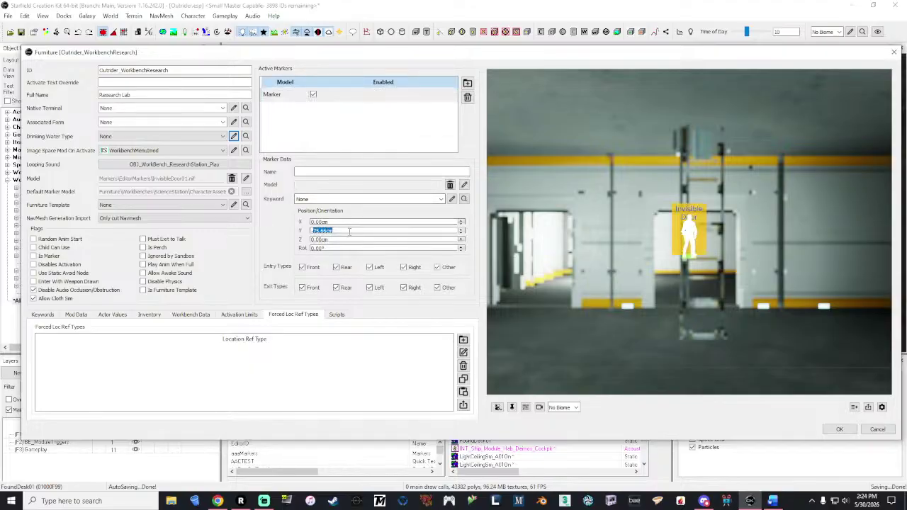
type("-80cm")
left_click(346, 221)
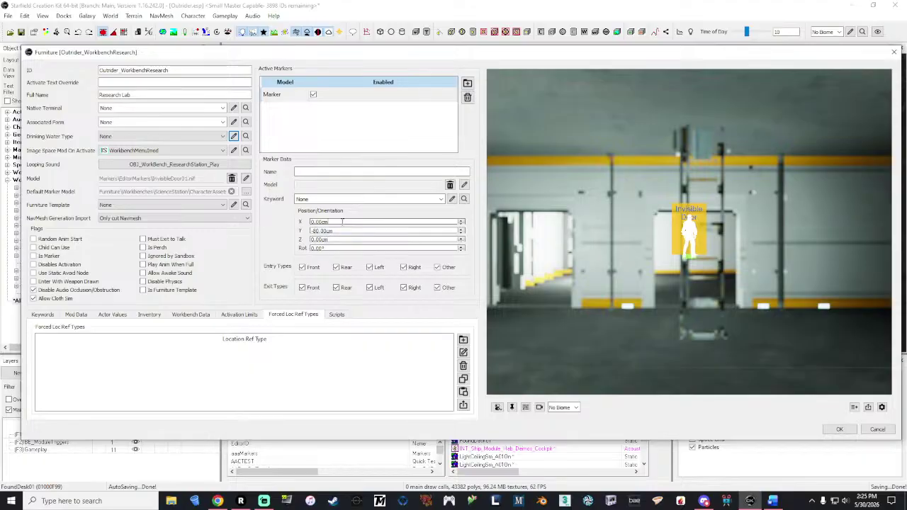
left_click(841, 429)
- Change the model of the Outrider_WorkbenchWeapon furniture to Markers\EditorMarkers\InvisibleDoor01.nif
double_click(135, 246)
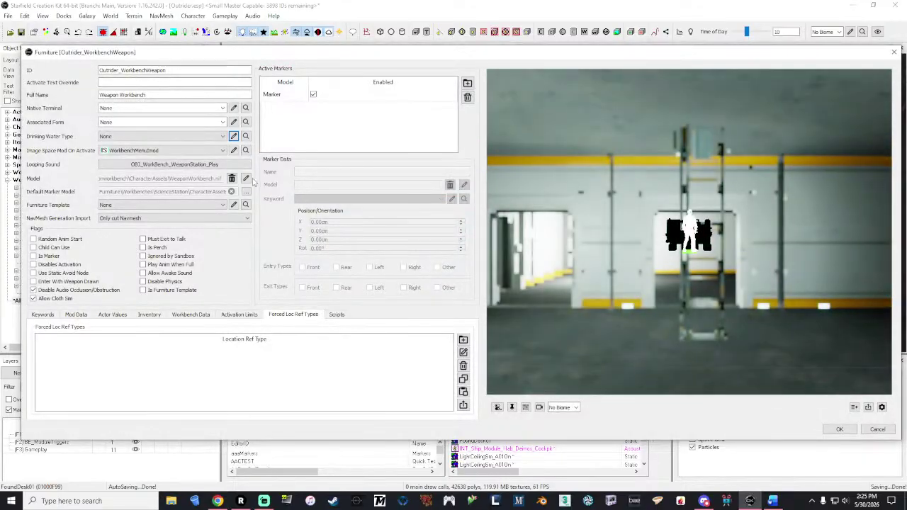
left_click(246, 178)
left_click(413, 174)
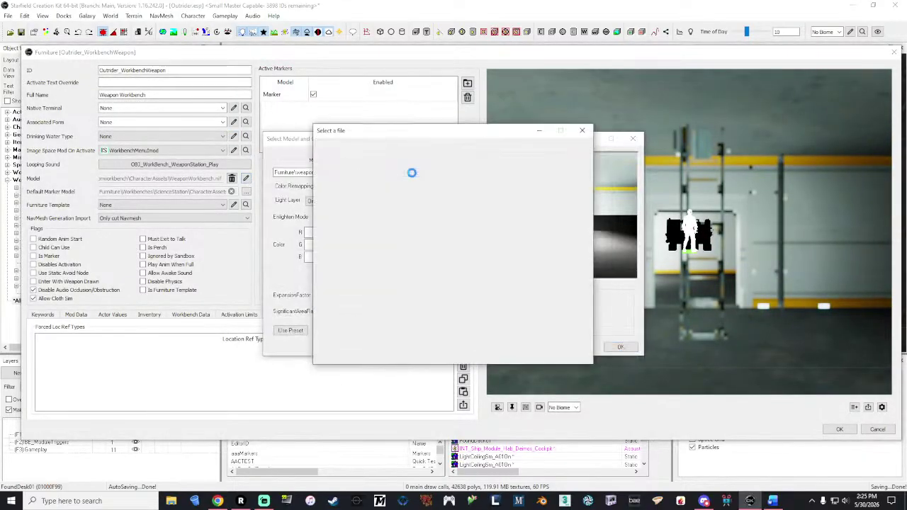
left_click_drag(584, 186, 594, 248)
double_click(478, 201)
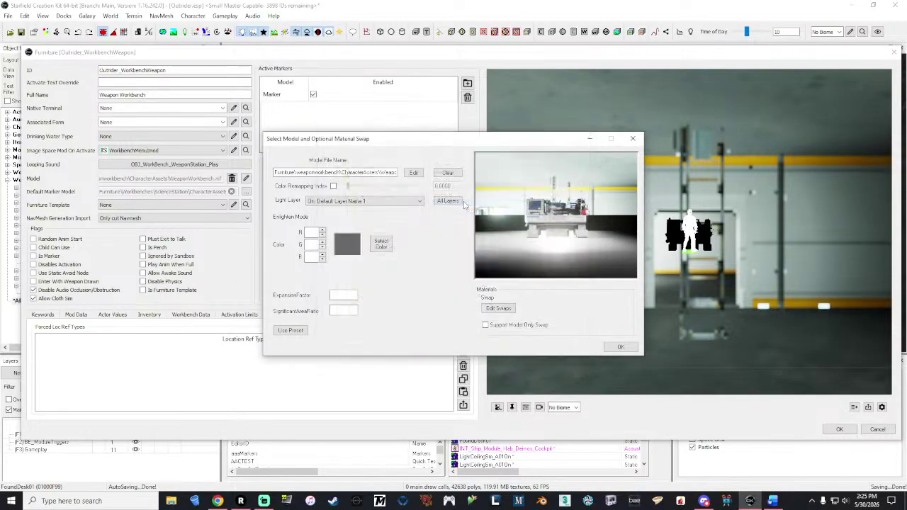
left_click(621, 347)
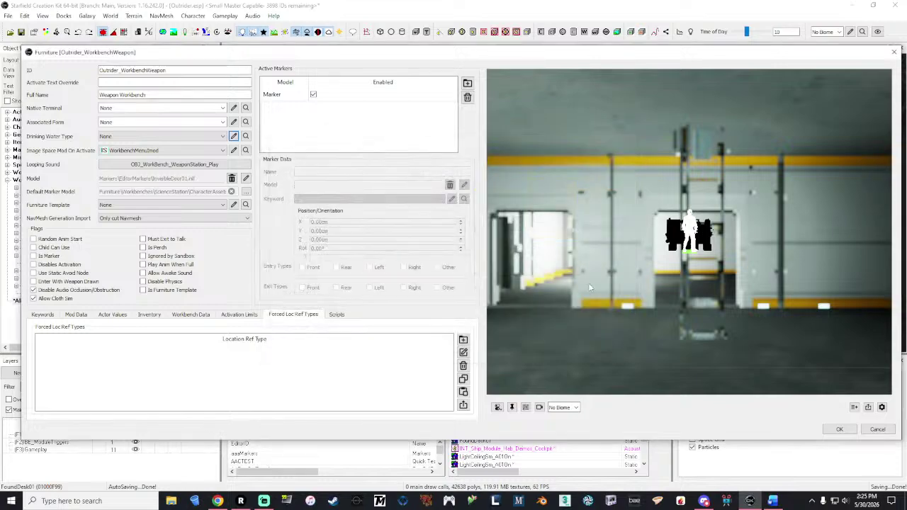
- Set the weapon workbench marker's Y position to -80 cm and save the form
left_click(350, 94)
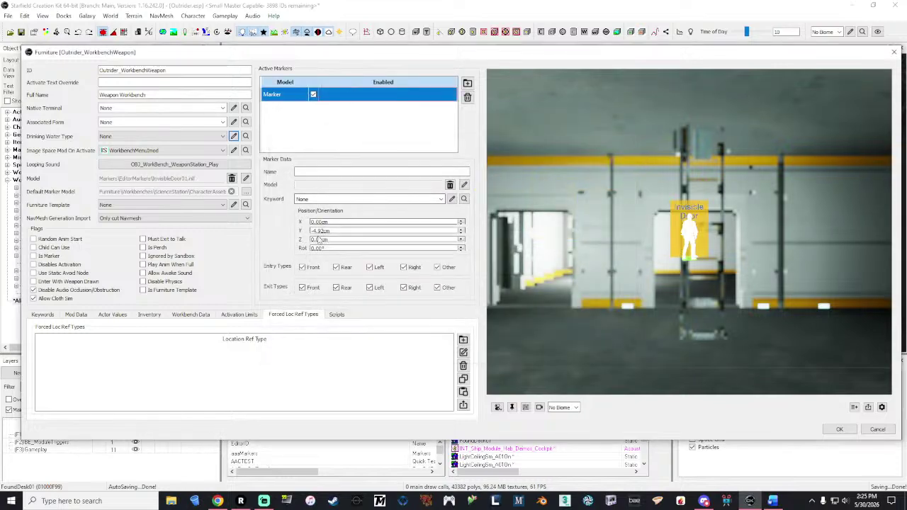
double_click(317, 231)
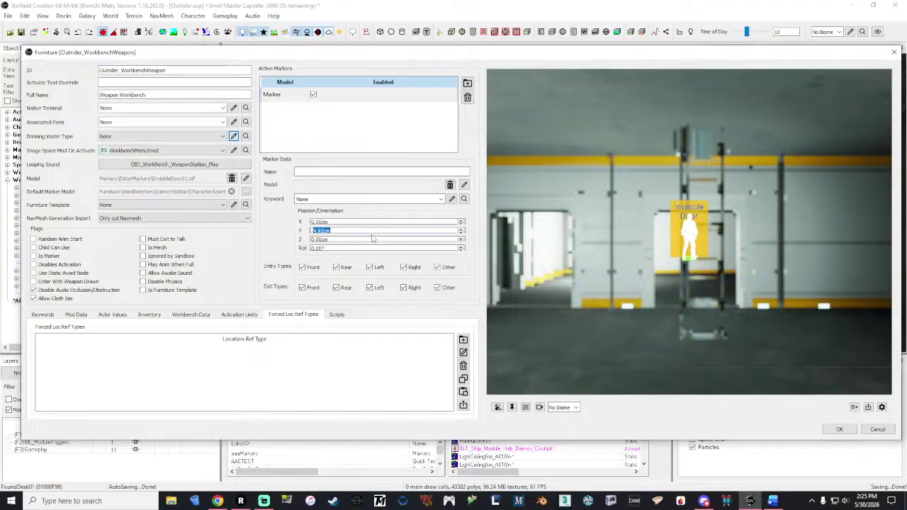
left_click_drag(758, 252, 636, 256)
left_click_drag(340, 231, 297, 234)
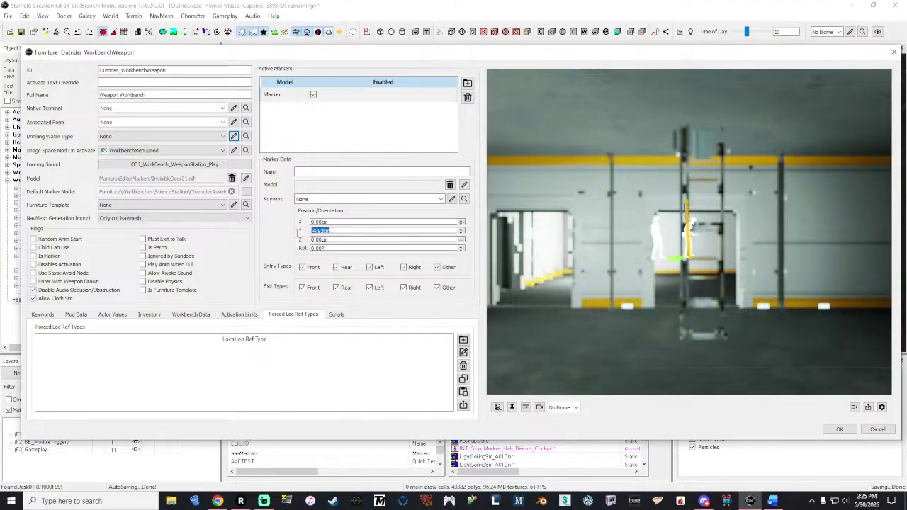
type("-80")
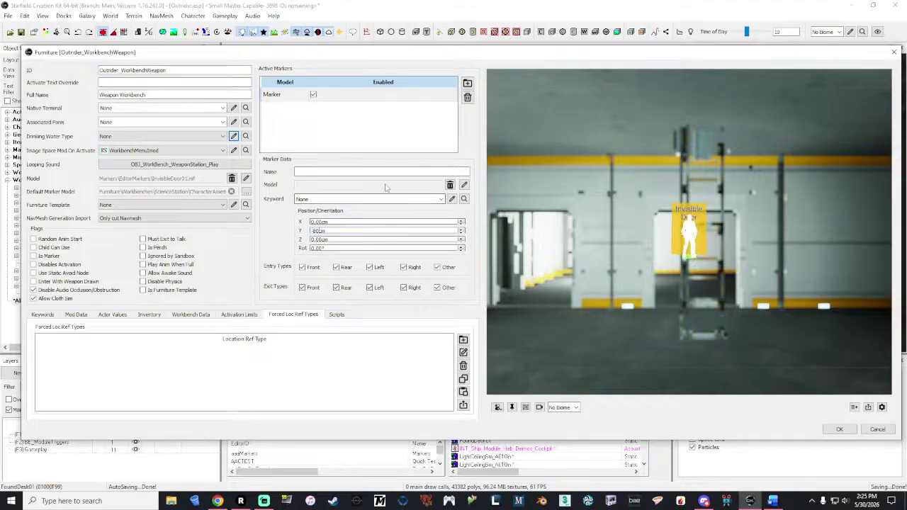
left_click_drag(638, 276, 692, 278)
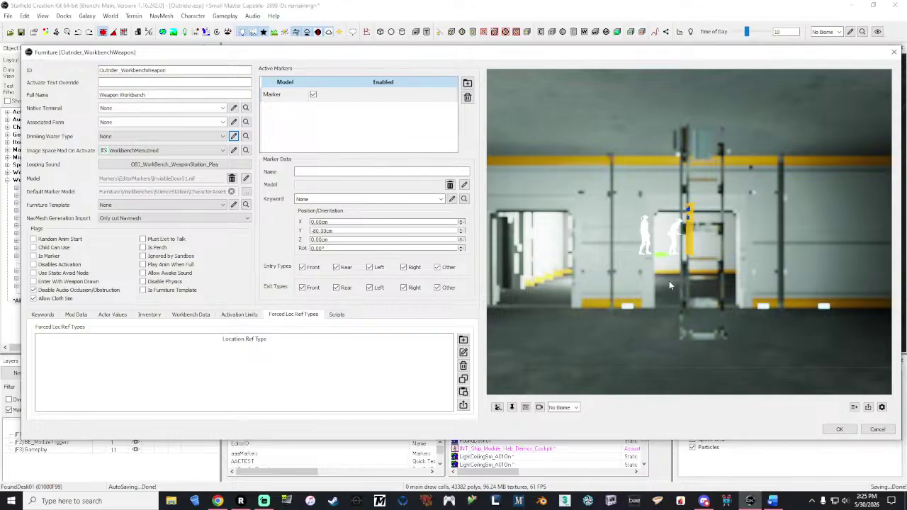
left_click(842, 431)
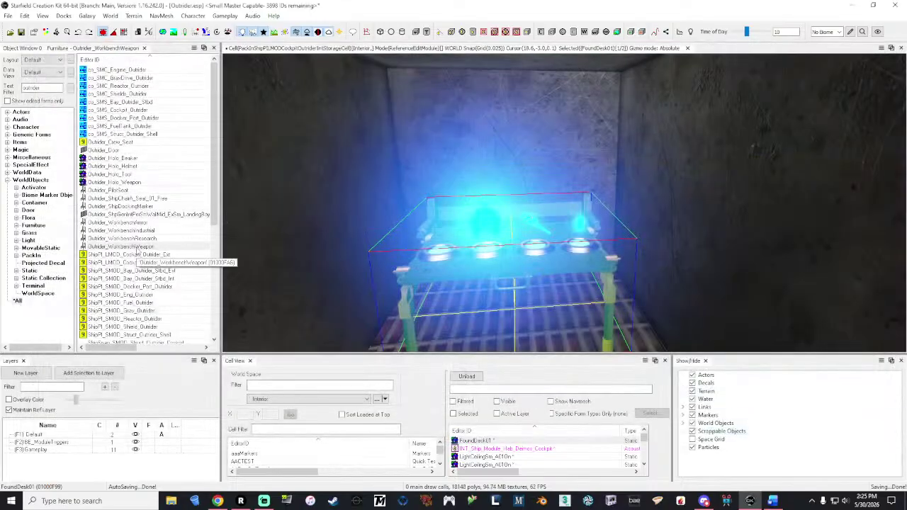
- Set the Outrider_WorkbenchArmor marker's Y position to -80 cm and X position to 0 cm, and save the form
double_click(141, 222)
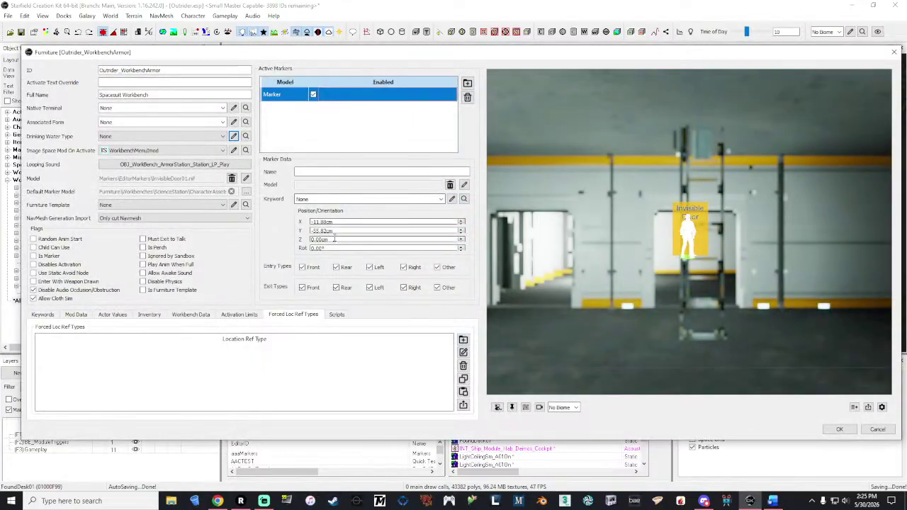
double_click(330, 231)
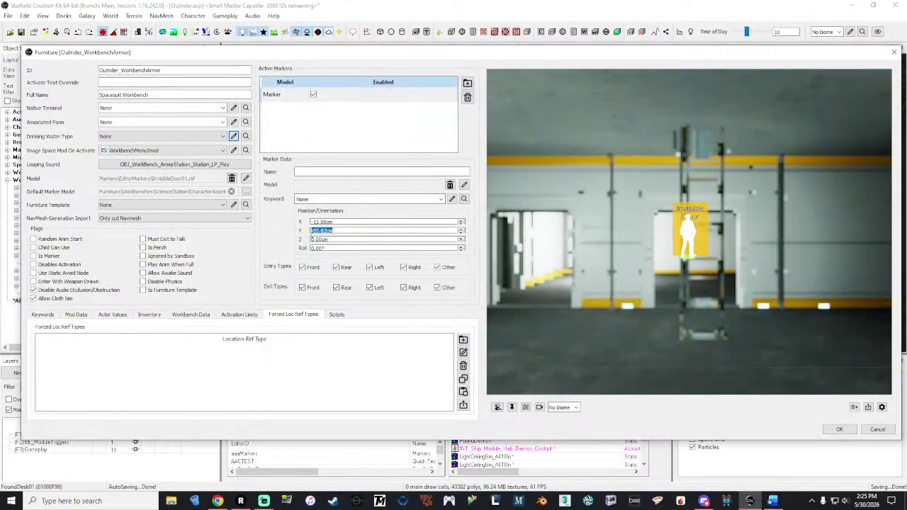
type("80")
double_click(305, 222)
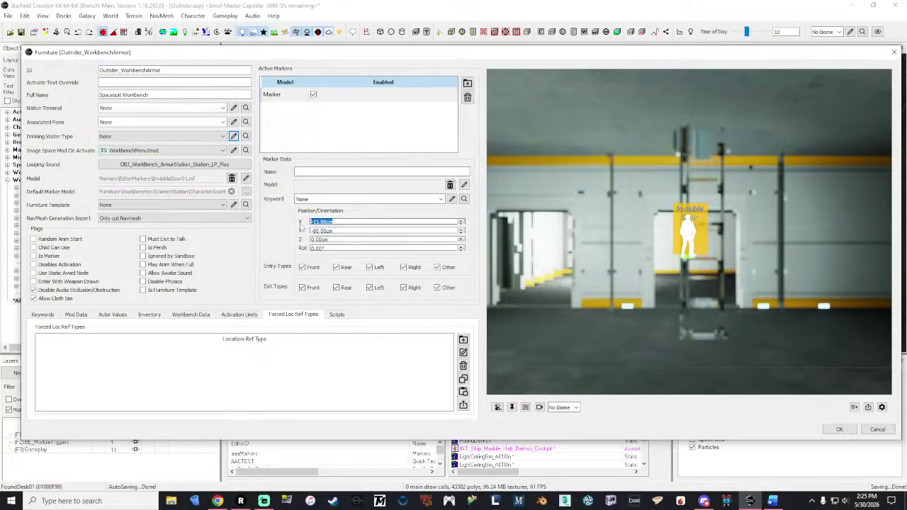
type("0")
key("Return")
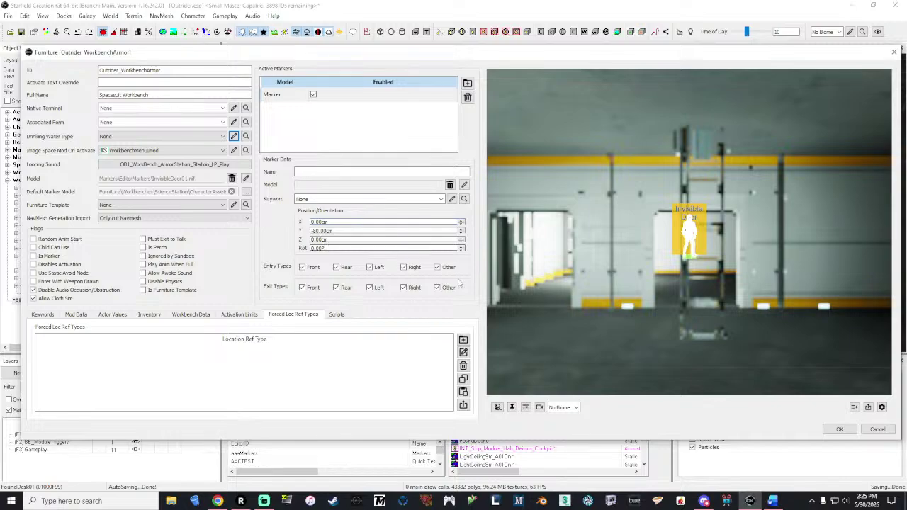
left_click(838, 429)
- Check the marker positions of the industrial, research and weapon Outrider workbenches against each other
double_click(145, 231)
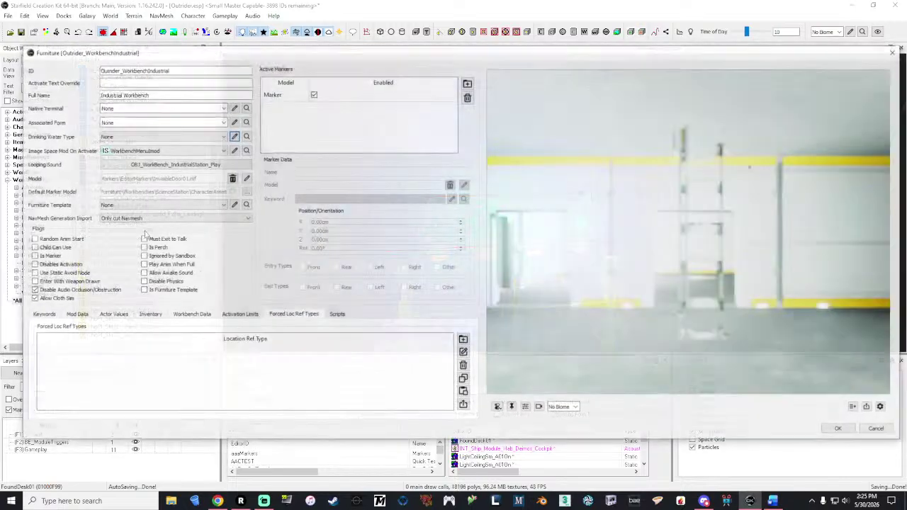
left_click(346, 97)
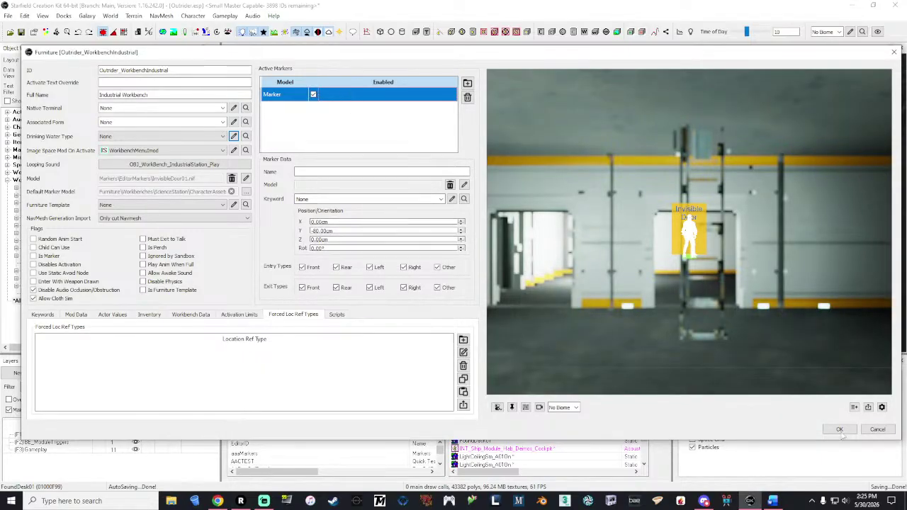
left_click(838, 428)
double_click(139, 239)
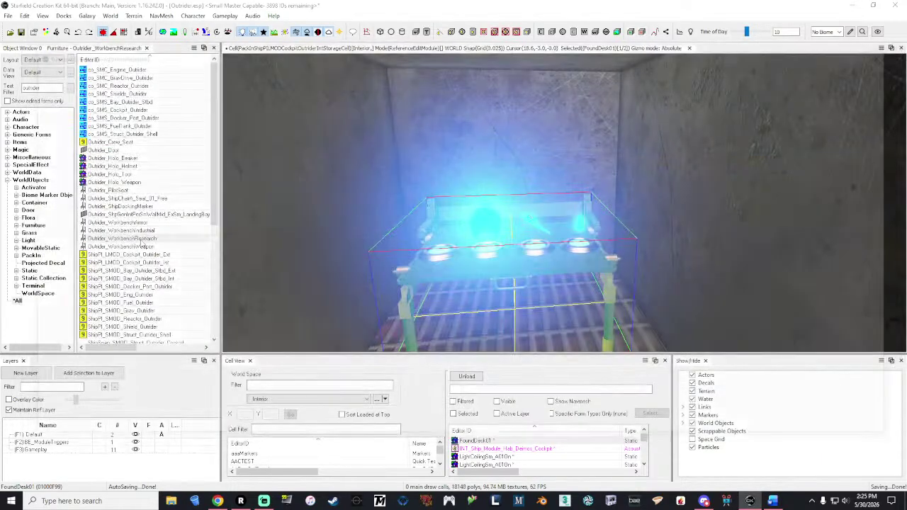
left_click(312, 100)
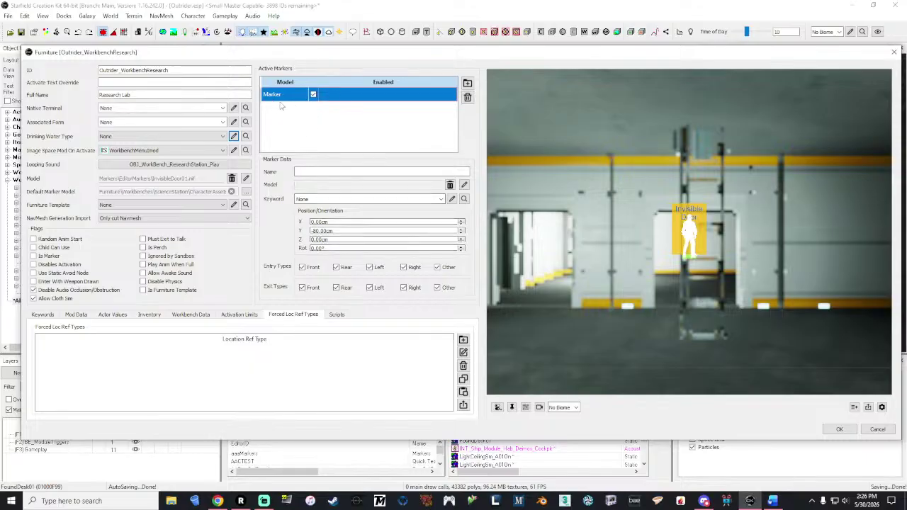
left_click(788, 262)
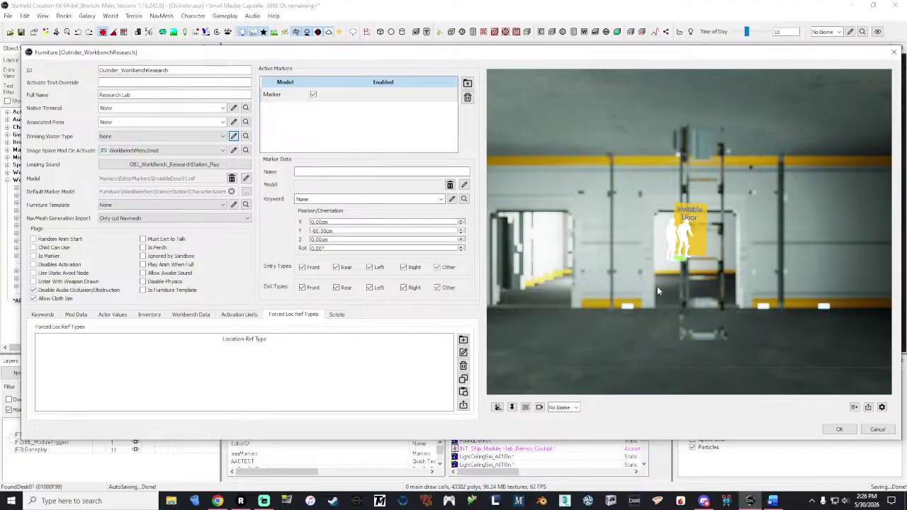
left_click(839, 429)
left_click(147, 246)
double_click(147, 247)
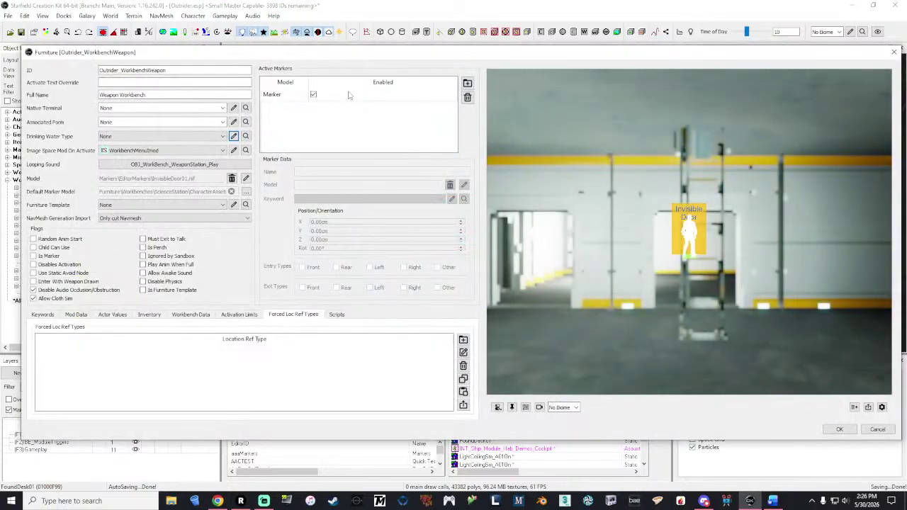
left_click(348, 96)
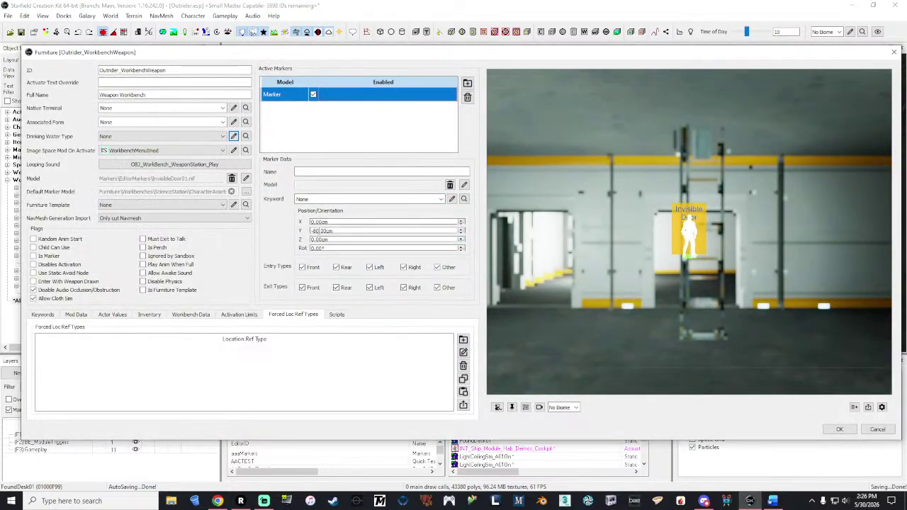
left_click(838, 429)
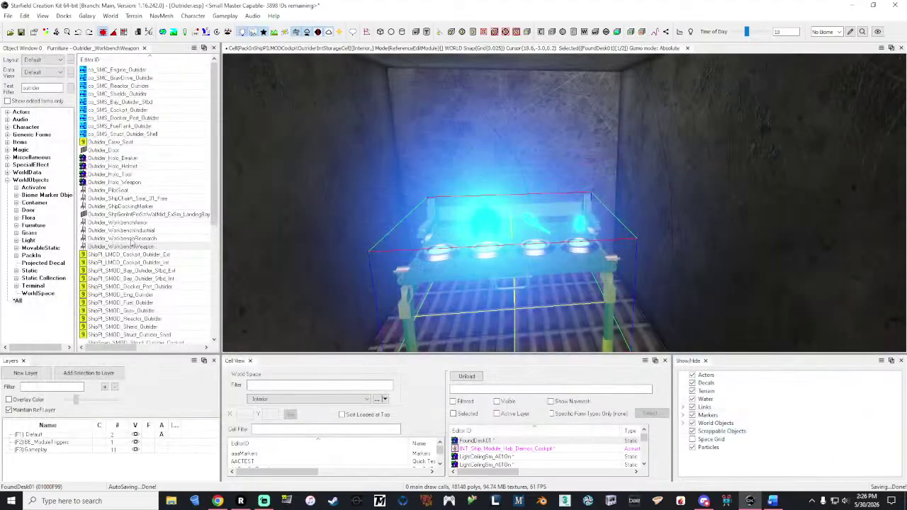
- Place Outrider_WorkbenchWeapon at the desk in the storage cell and set its Z rotation to 90
left_click_drag(121, 247, 438, 253)
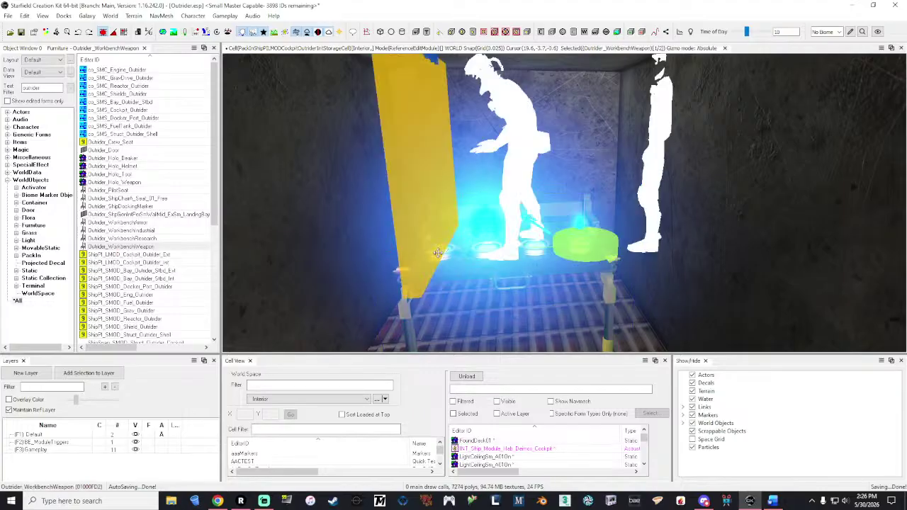
right_click(430, 194)
left_click(454, 207)
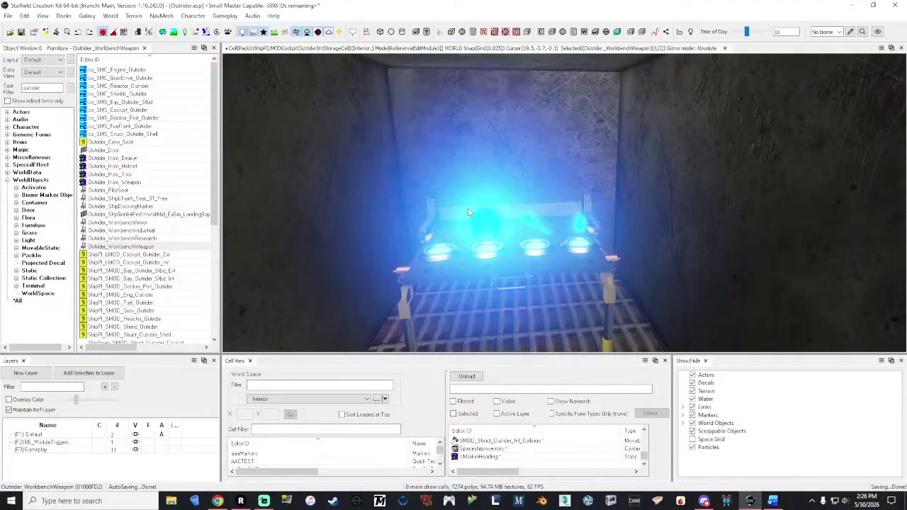
left_click_drag(436, 9, 187, 36)
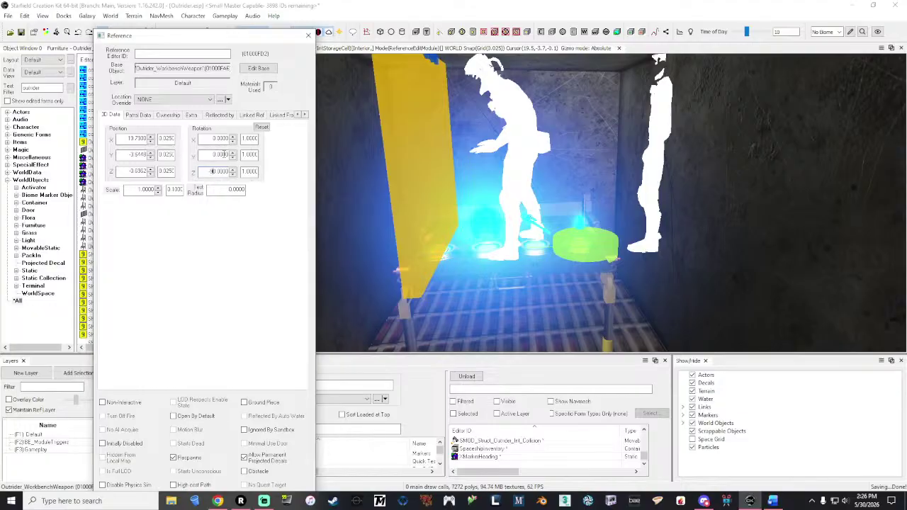
left_click(223, 155)
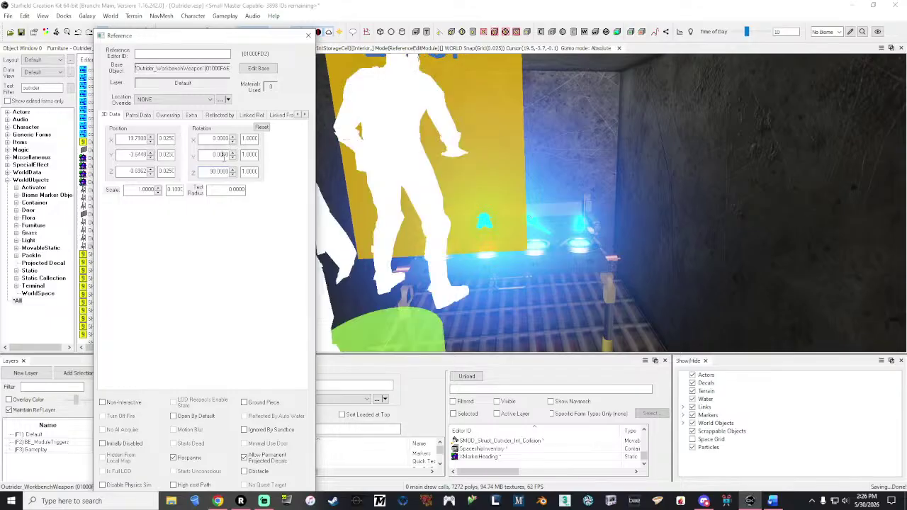
left_click_drag(201, 35, 202, 7)
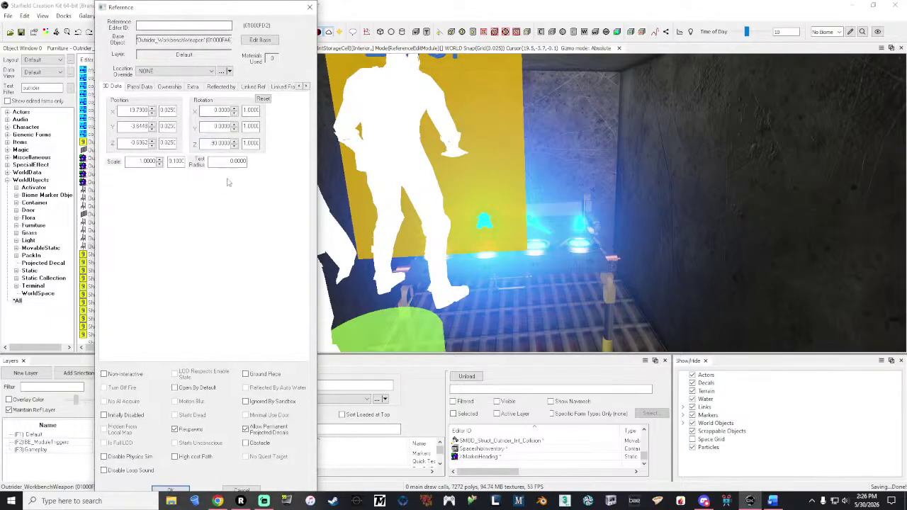
left_click(181, 490)
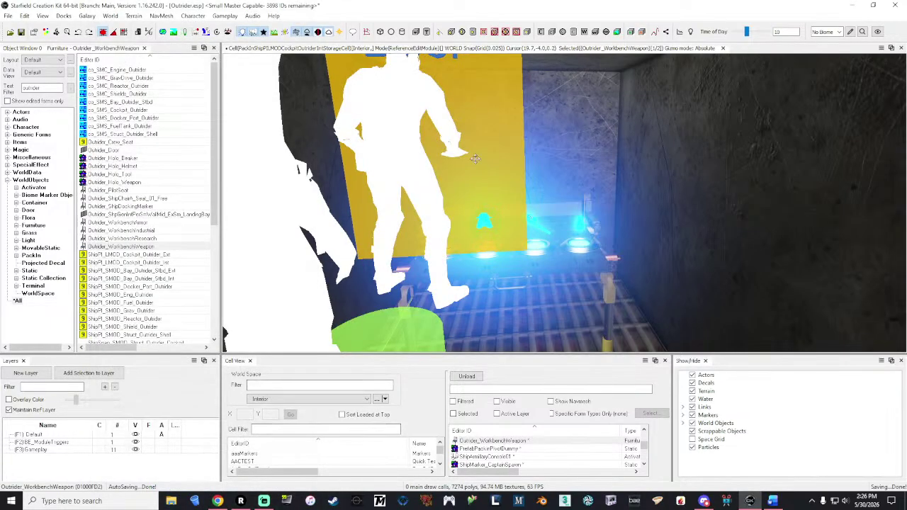
- Lower the placed weapon workbench along Z so its marker figures stand at floor level in front of the desk
key("grave")
key("d")
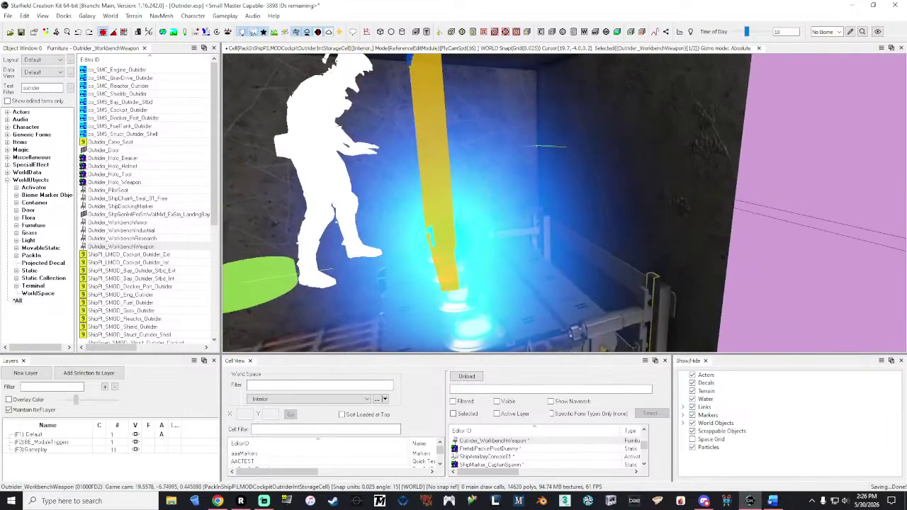
key("grave")
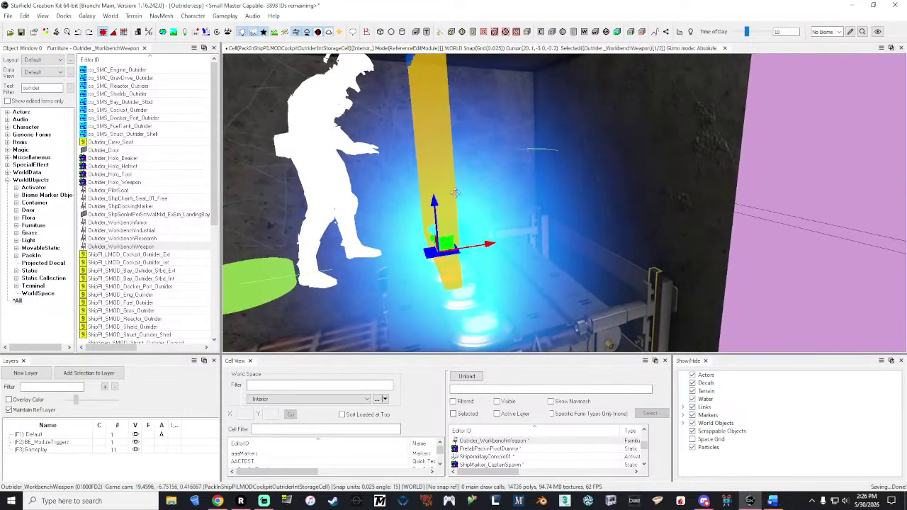
left_click_drag(434, 203, 449, 291)
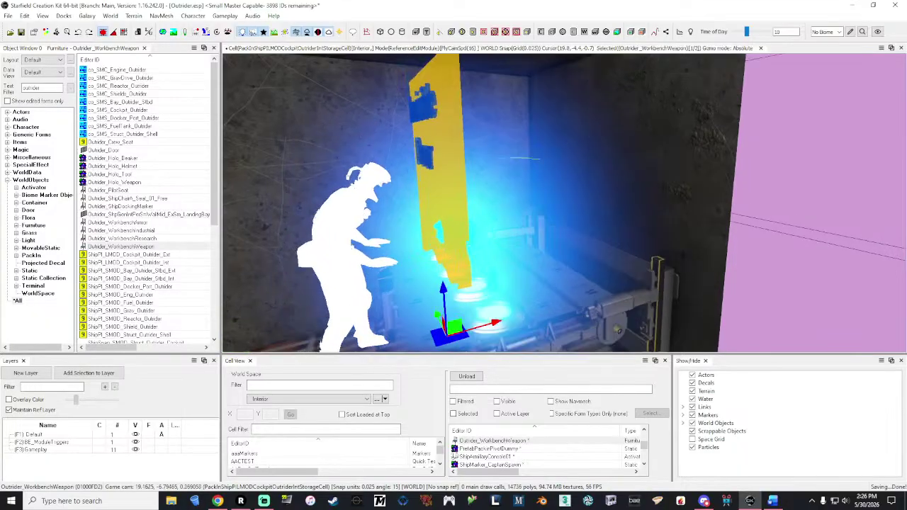
key("grave")
key("a")
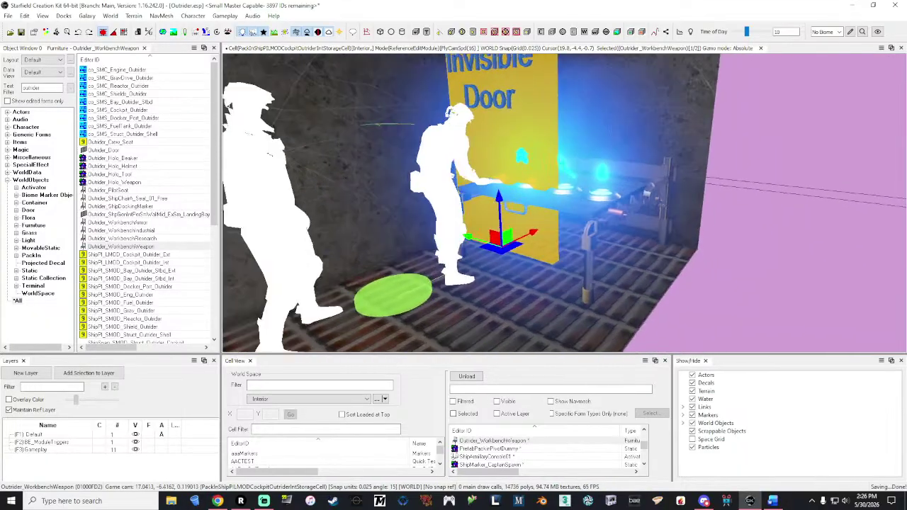
key("w")
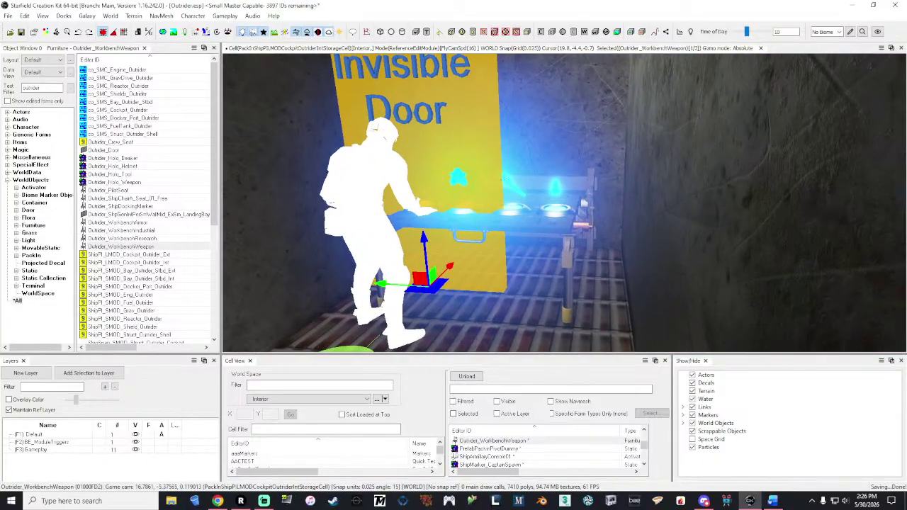
key("d")
key("grave")
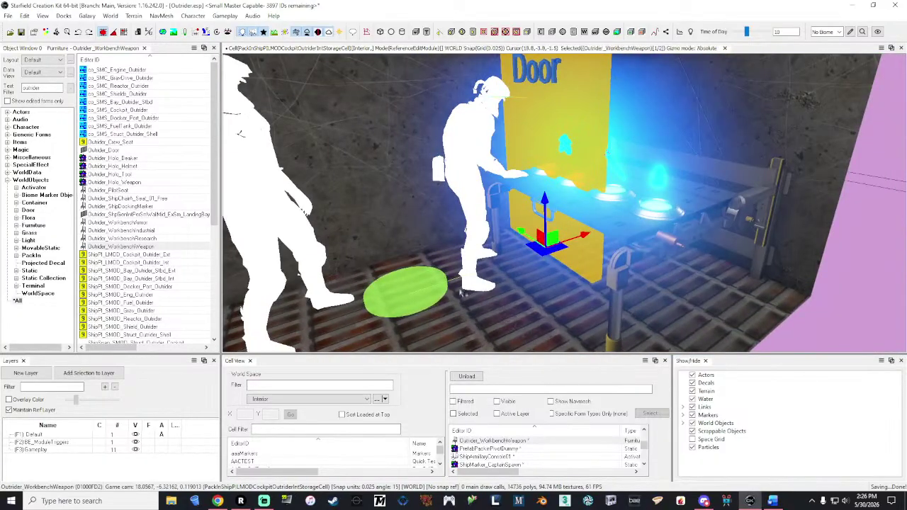
key("e")
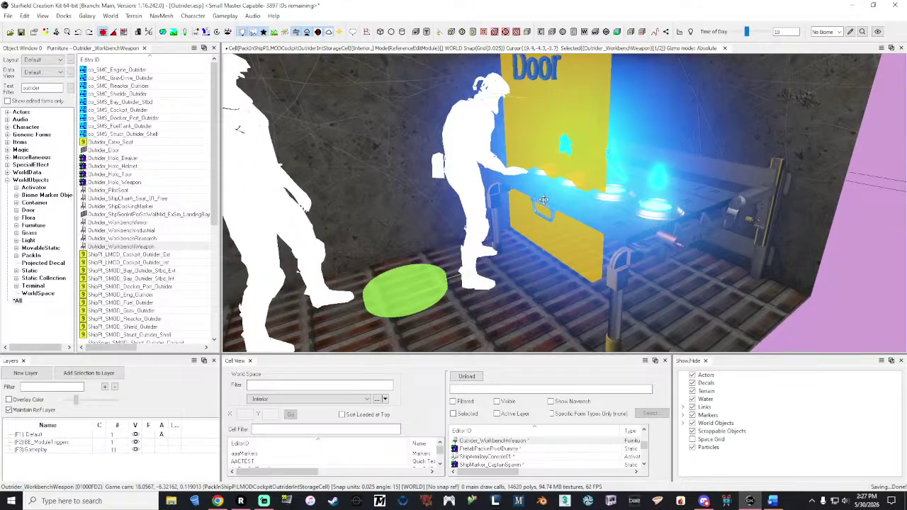
- Fine-tune the placed weapon workbench's height and X position so its marker figure stands right in front of the desk
left_click_drag(542, 196, 539, 201)
middle_click_drag(541, 200, 546, 142, "shift")
right_click_drag(540, 174, 590, 233)
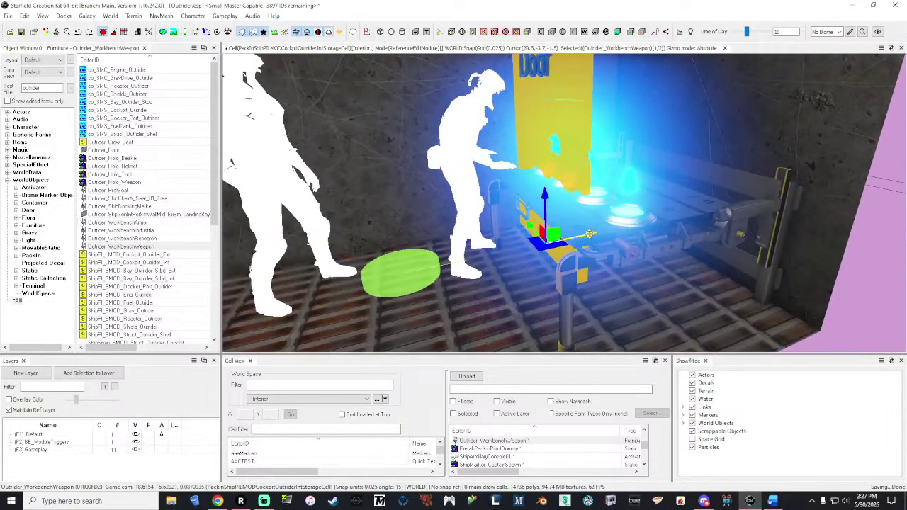
left_click_drag(589, 234, 589, 233)
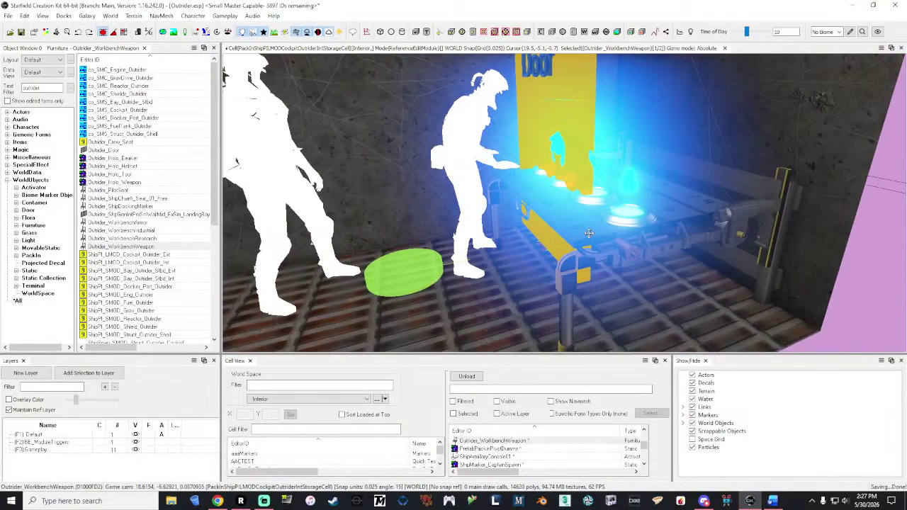
left_click_drag(587, 233, 581, 235)
right_click_drag(582, 235, 638, 221)
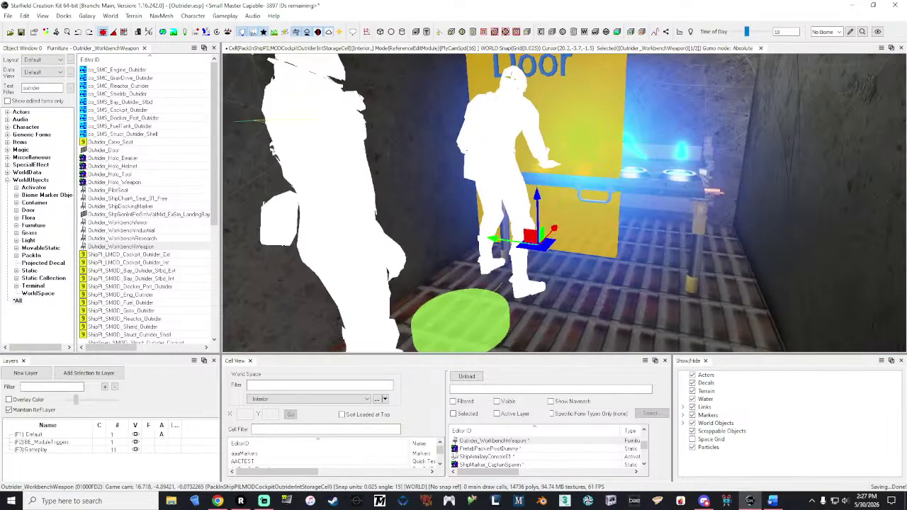
mouse_move(637, 221)
middle_mouse_down("shift")
mouse_move(595, 224)
mouse_move(701, 224)
mouse_move(623, 224)
middle_mouse_up("shift")
- Examine from several distances how the weapon workbench's marker figures stand in the narrow storage cell corridor
scroll(564, 203, "down", 3)
middle_click_drag(564, 202, 483, 229)
scroll(560, 269, "up", 2)
scroll(564, 202, "up", 1)
key("f")
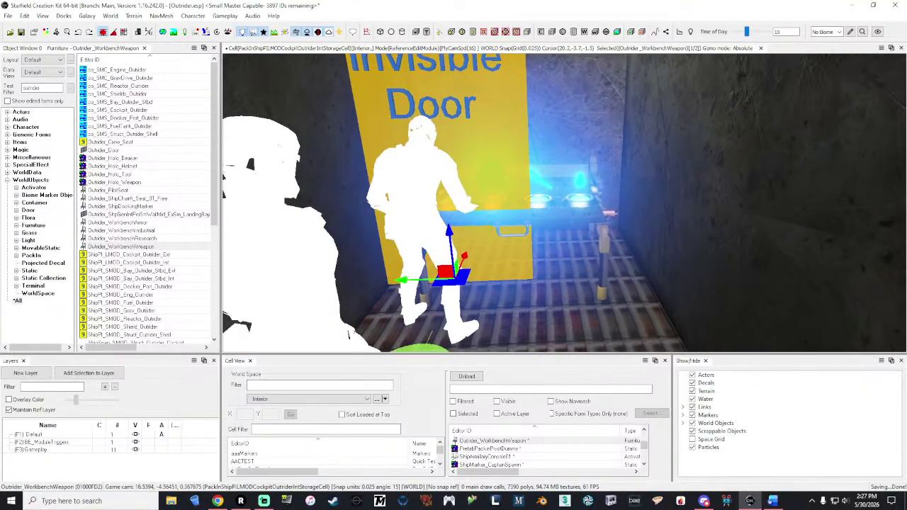
key("s")
key("s")
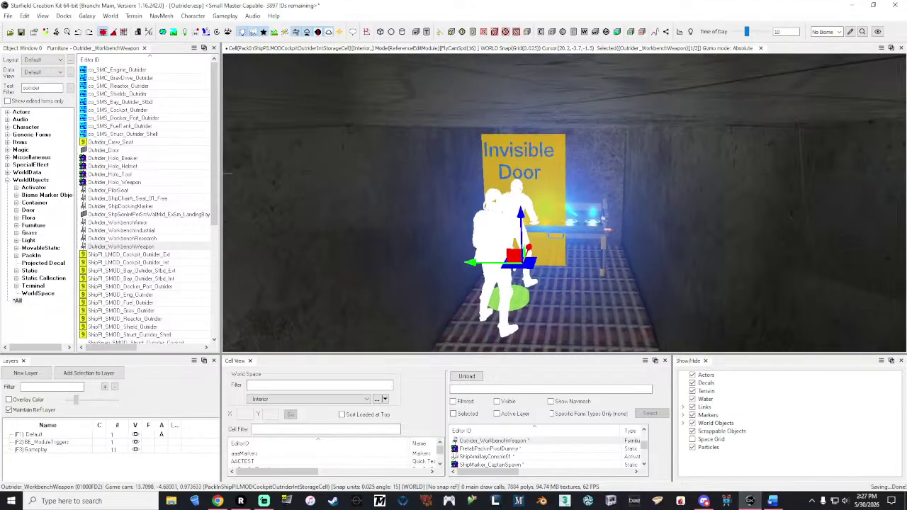
key("w")
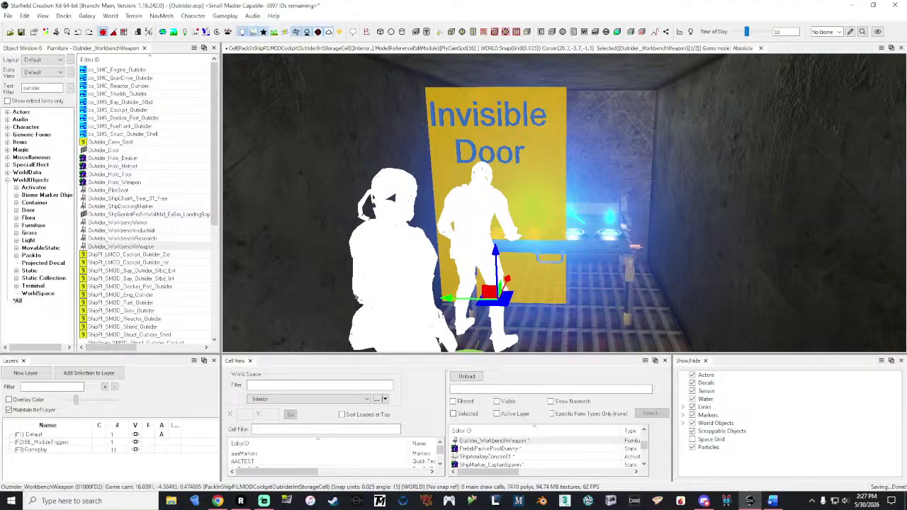
key("w")
key("s")
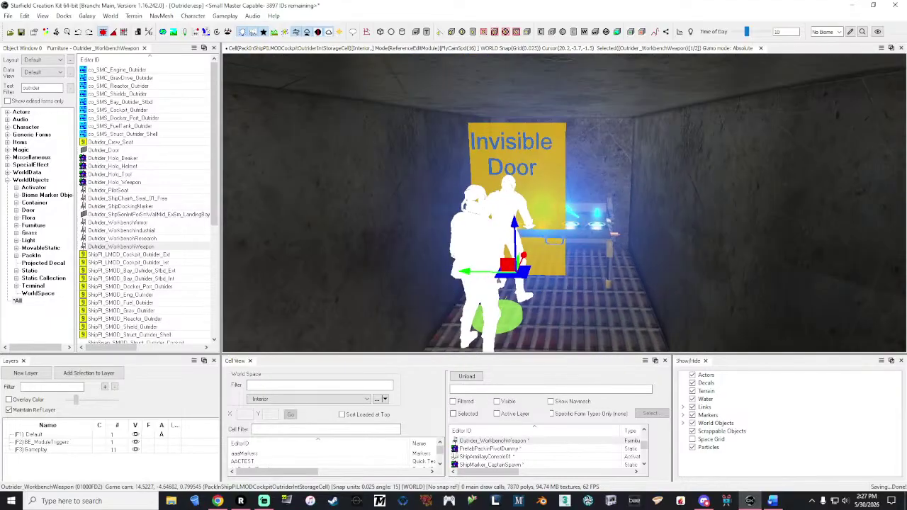
key("s")
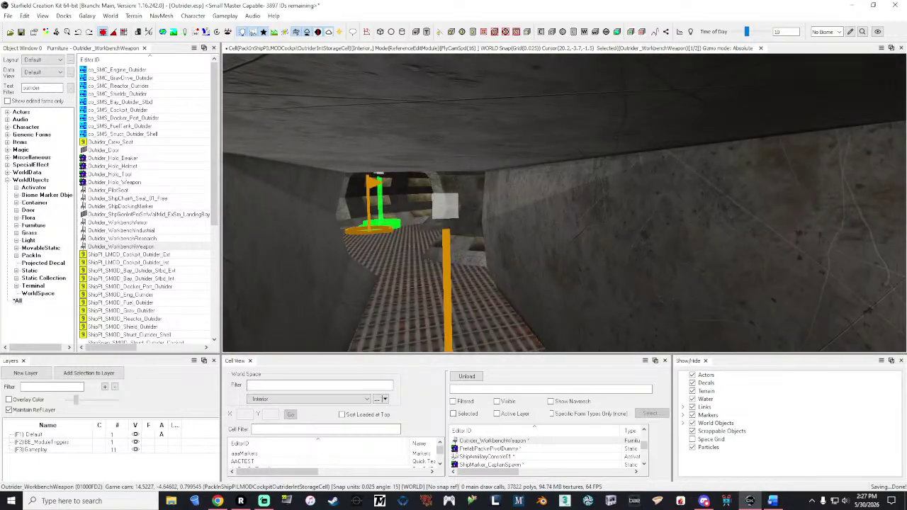
key("s")
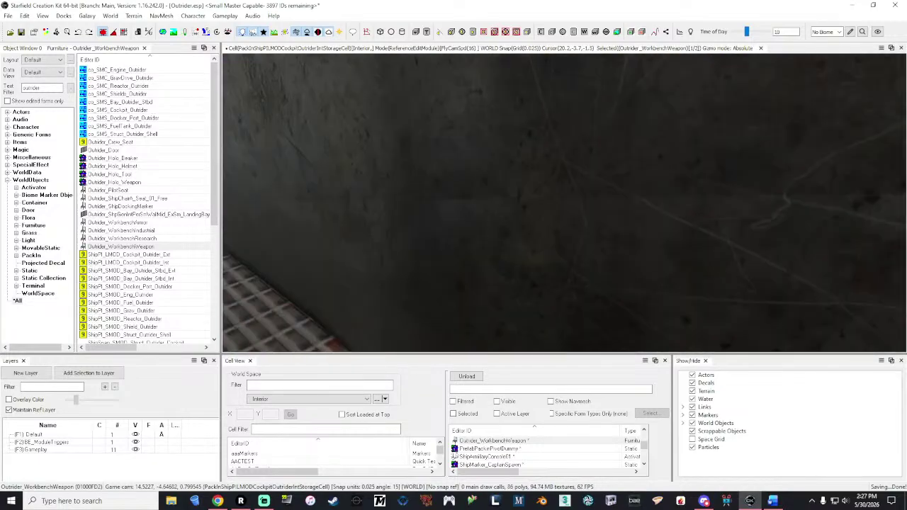
- Nudge the weapon workbench along X to bring its working marker figure up against the desk edge
key("w")
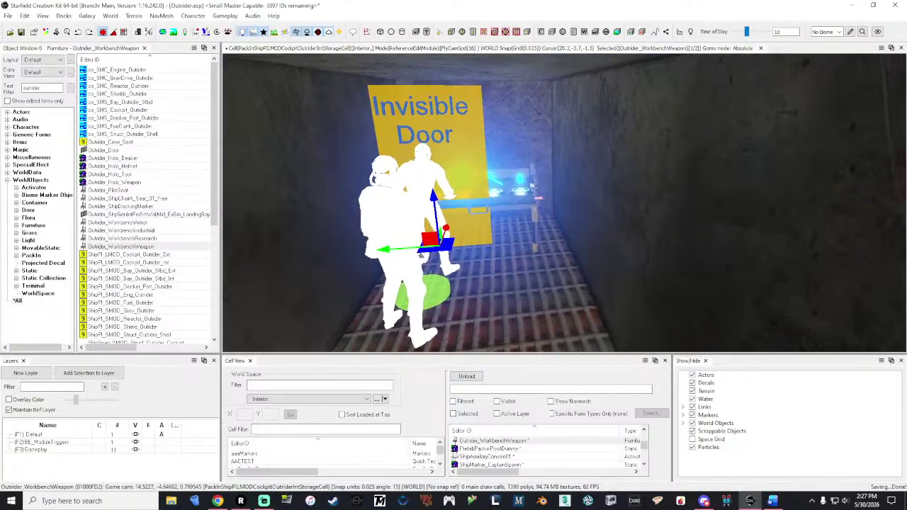
key("s")
key("w")
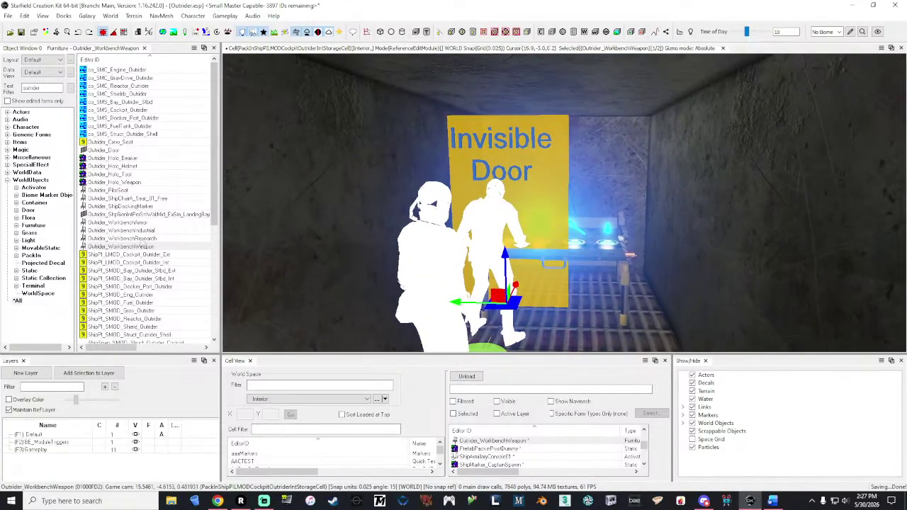
key("w")
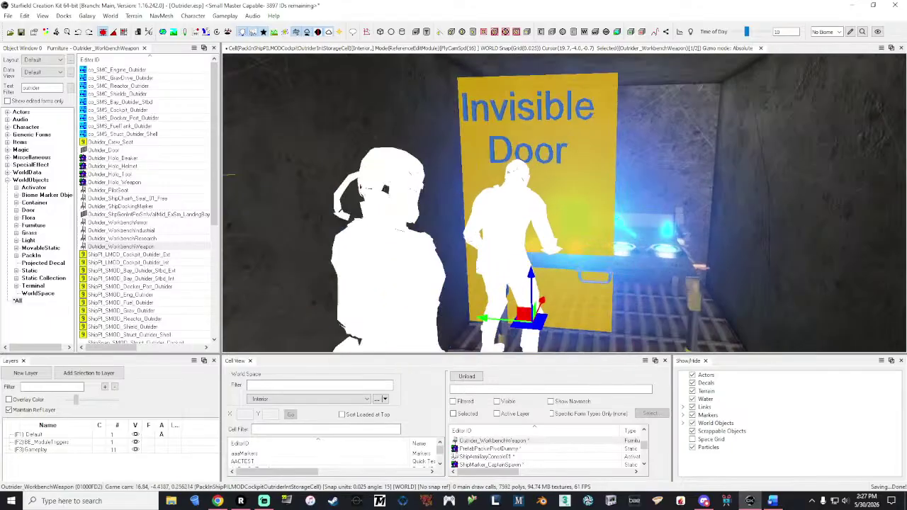
left_click_drag(549, 267, 556, 259)
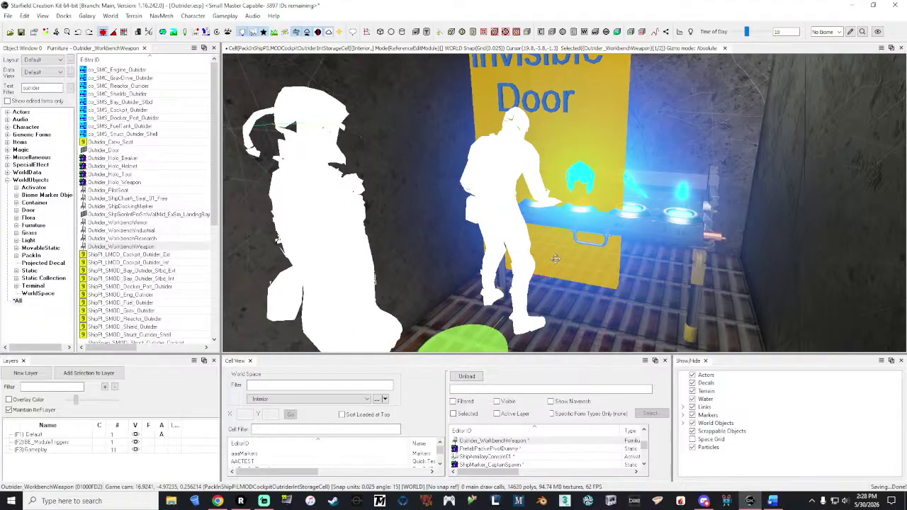
mouse_move(556, 259)
middle_mouse_down("shift")
mouse_move(468, 280)
mouse_move(559, 262)
middle_mouse_up("shift")
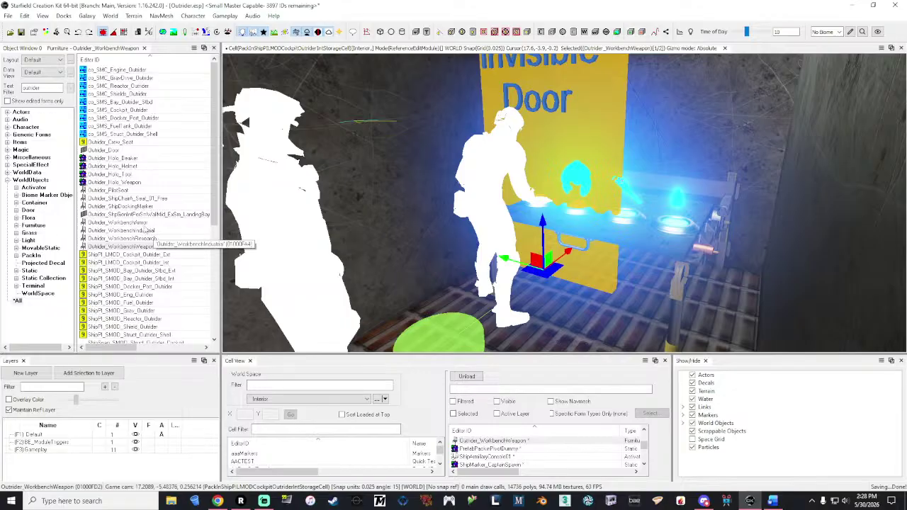
- Place Outrider_WorkbenchArmor at the desk in the storage cell and set its Z rotation to 90
left_click_drag(135, 223, 641, 254)
right_click(641, 254)
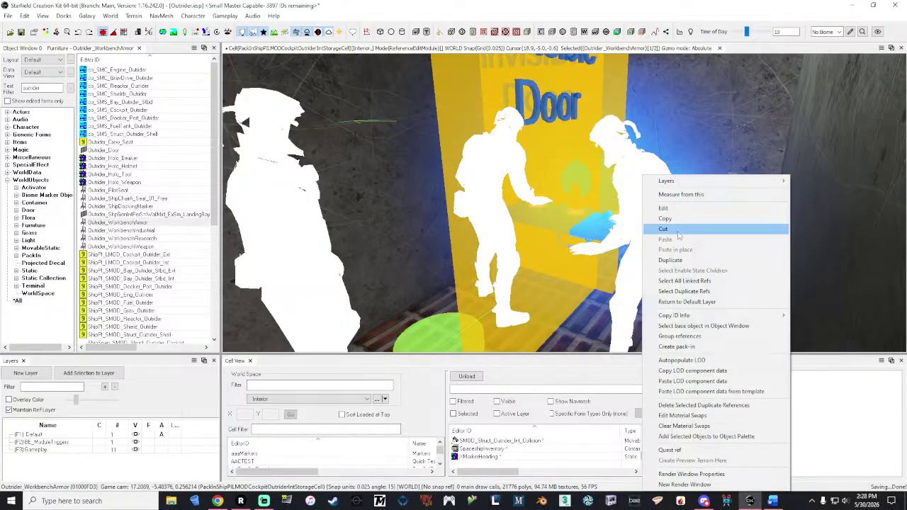
left_click(679, 208)
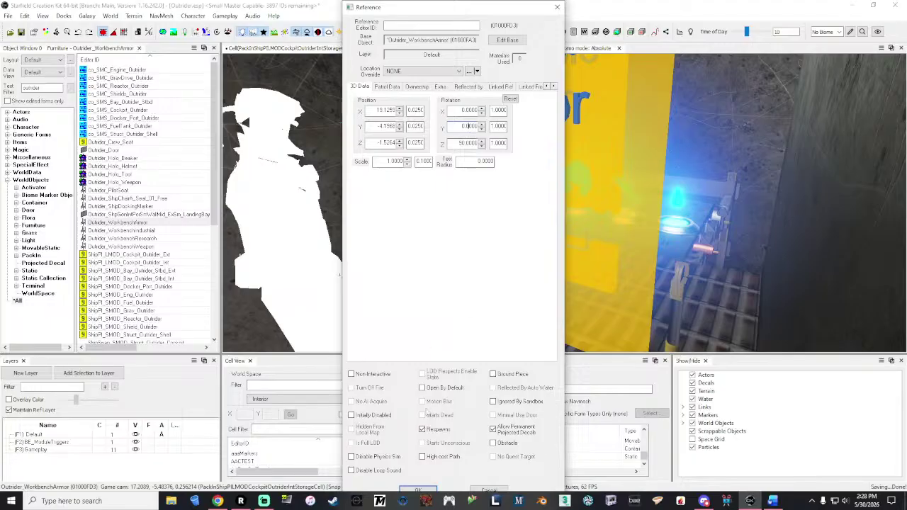
left_click(419, 490)
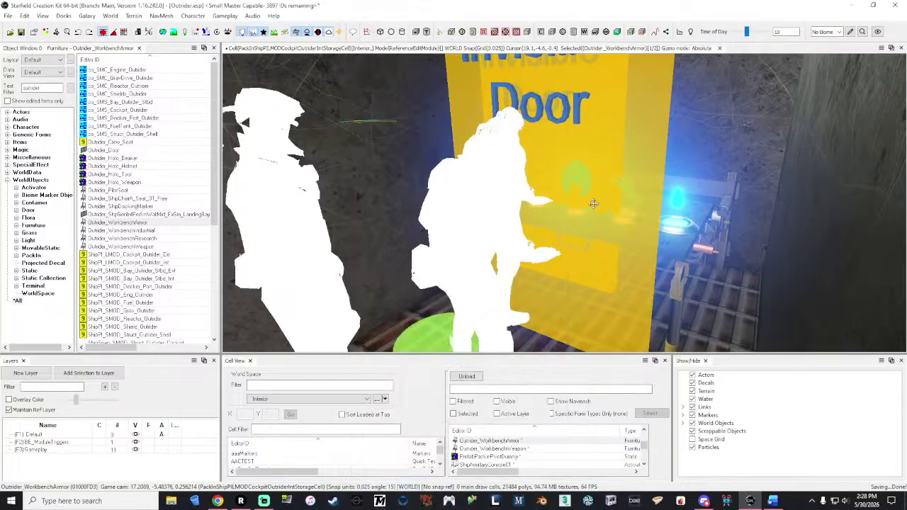
- Move the armor workbench along X so its marker figure works at the desk edge beside the weapon workbench's figure
middle_click_drag(594, 203, 609, 228)
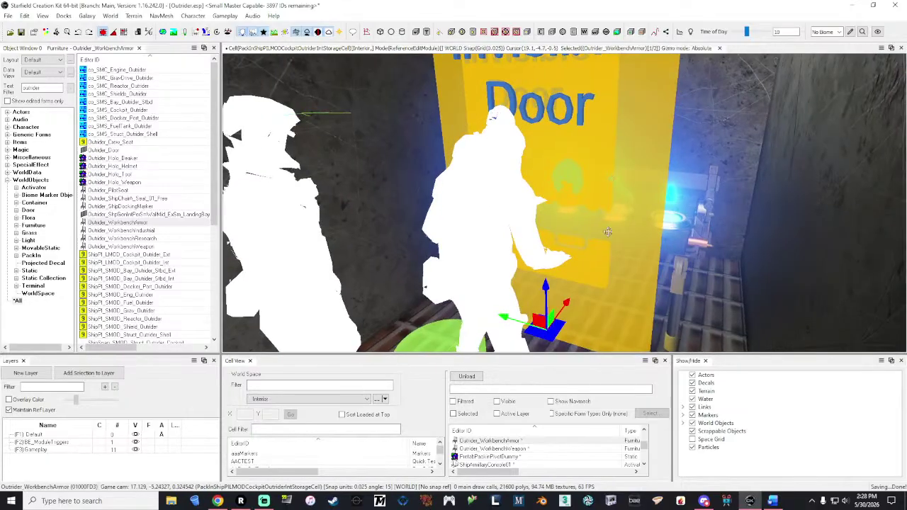
left_click_drag(558, 310, 595, 275)
mouse_move(594, 275)
middle_mouse_down()
mouse_move(680, 272)
mouse_move(608, 278)
middle_mouse_up()
key("e")
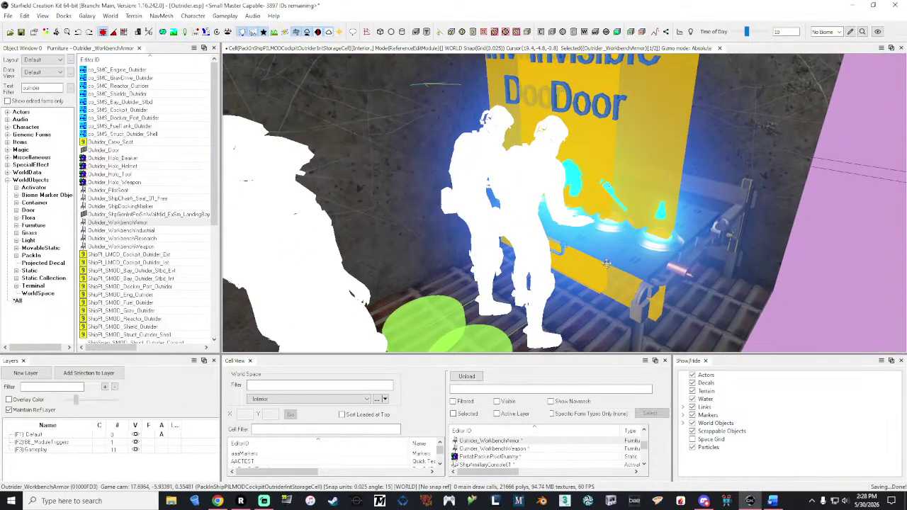
left_click_drag(603, 266, 602, 266)
middle_click_drag(601, 266, 644, 255)
left_click(606, 270)
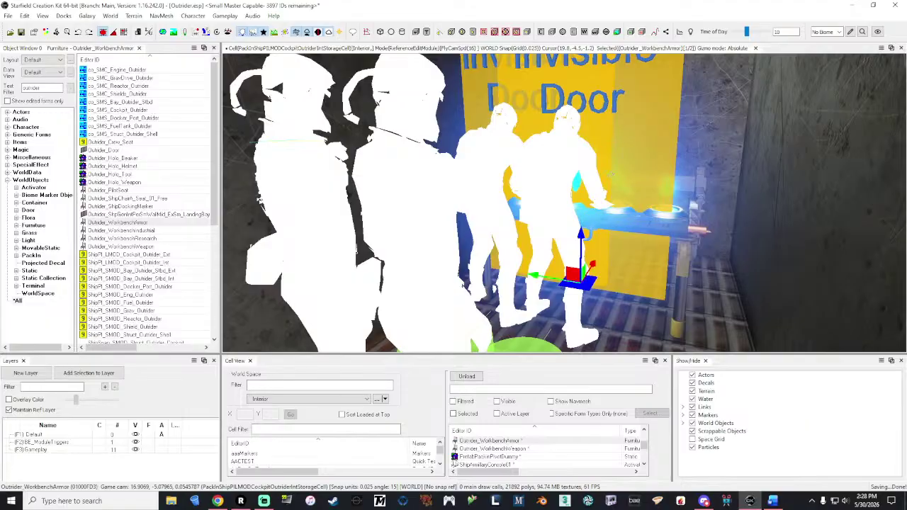
middle_click_drag(584, 269, 573, 269)
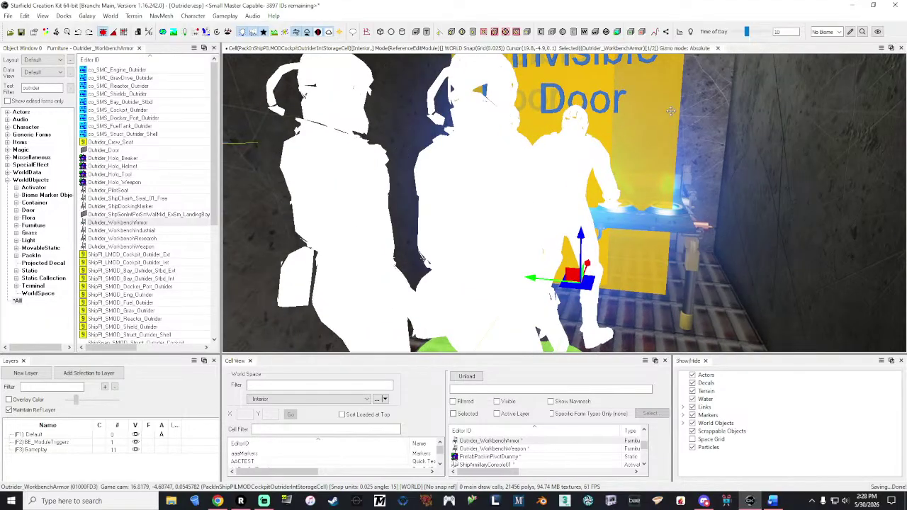
- Delete the placed armor and weapon workbenches from the storage cell
key("Delete")
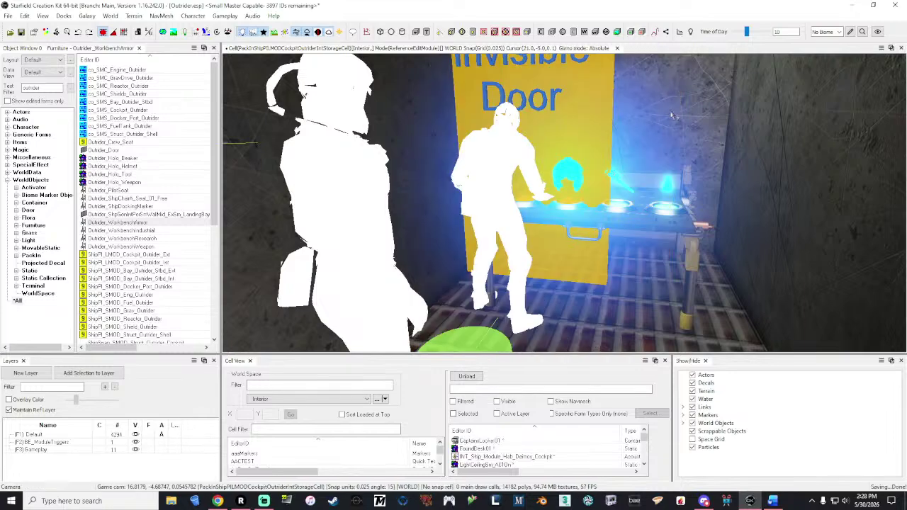
left_click(534, 119)
key("Delete")
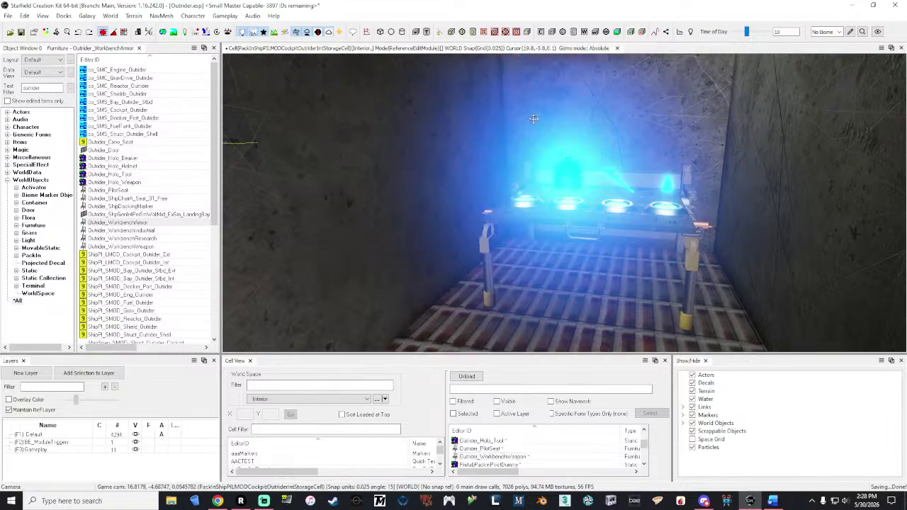
- Move the ShipMarker_CrewSpawn marker in the storage corridor along X, away from the desk and toward the corridor entrance
key("w")
right_click_drag(534, 123, 534, 123)
key("s")
key("w")
key("w")
key("a")
mouse_move(588, 156)
right_mouse_down()
mouse_move(495, 188)
mouse_move(464, 215)
mouse_move(455, 237)
right_mouse_up()
left_click(455, 238)
key("a")
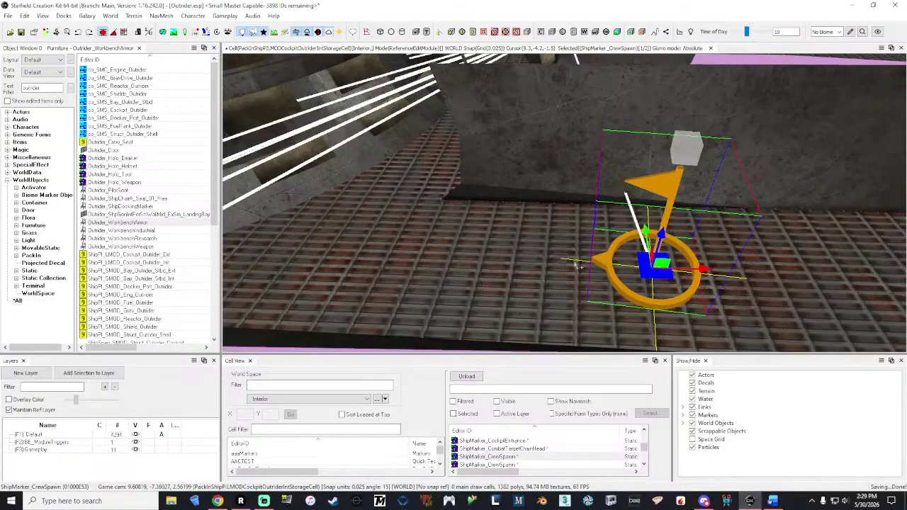
left_click_drag(701, 271, 417, 241)
right_click_drag(417, 240, 417, 244)
key("a")
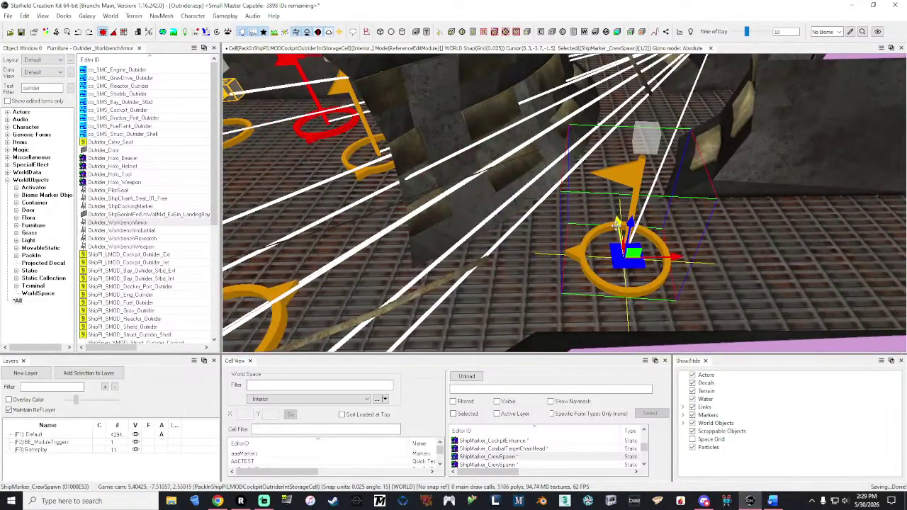
- Shift the same crew spawn marker along Y and adjust its X position near the corridor entrance
left_click_drag(618, 224, 619, 191)
right_click_drag(655, 183, 715, 183)
middle_click_drag(653, 182, 652, 173, "shift")
mouse_move(652, 174)
left_mouse_down()
mouse_move(662, 164)
mouse_move(667, 176)
left_mouse_up()
middle_click_drag(667, 176, 708, 160, "shift")
key("d")
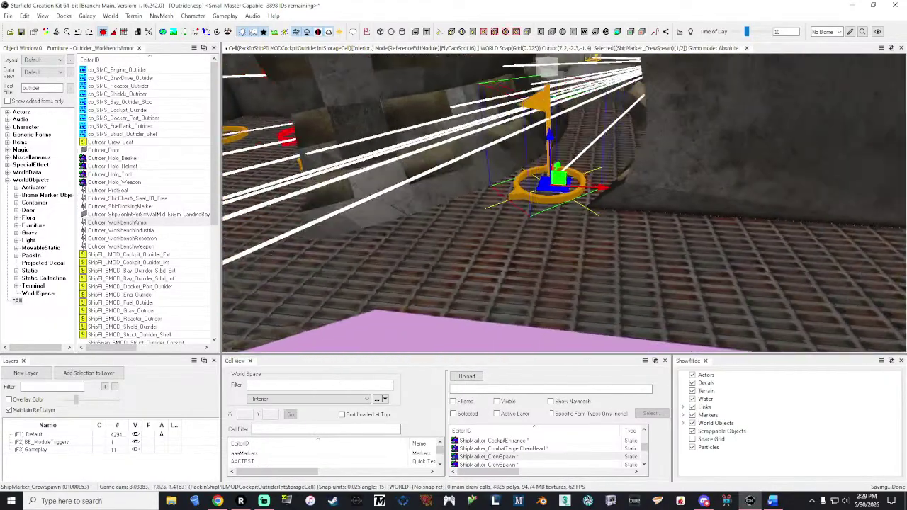
- Set the Z rotation of the FoundDesk01 desk in the storage cell to 0
key("w")
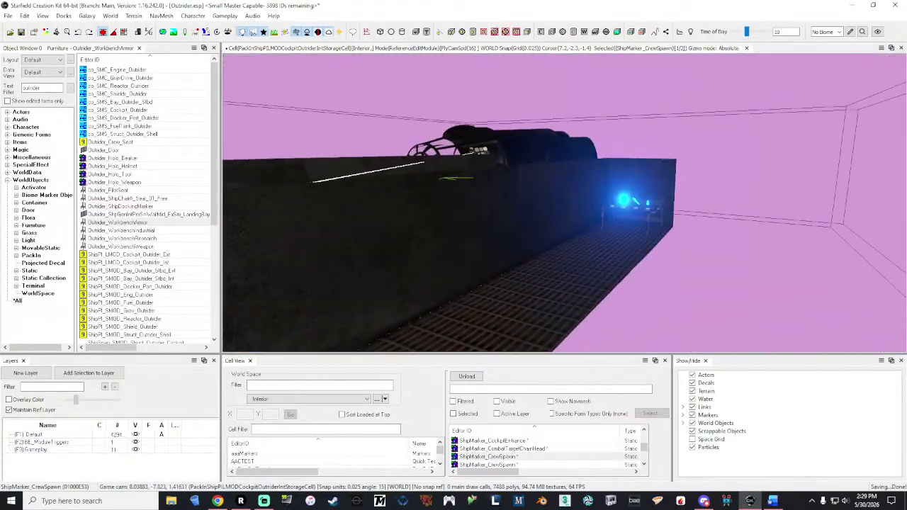
key("s")
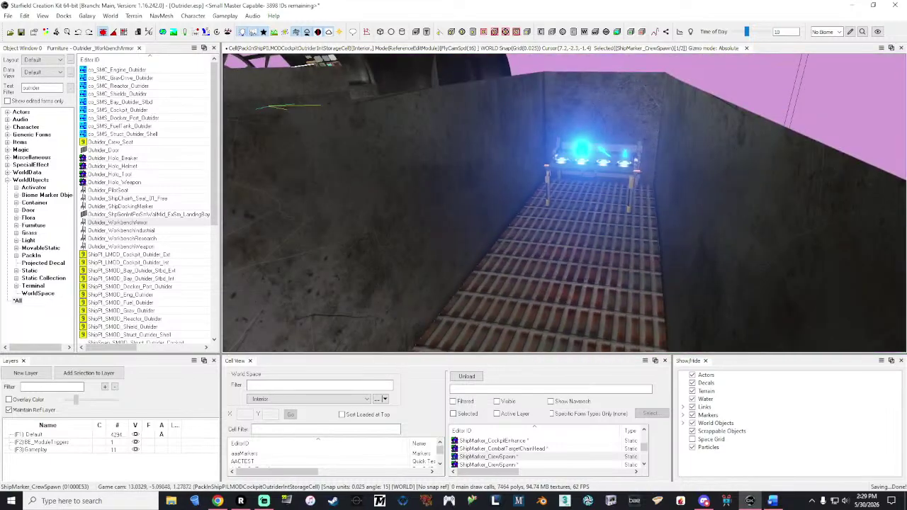
left_click(603, 175)
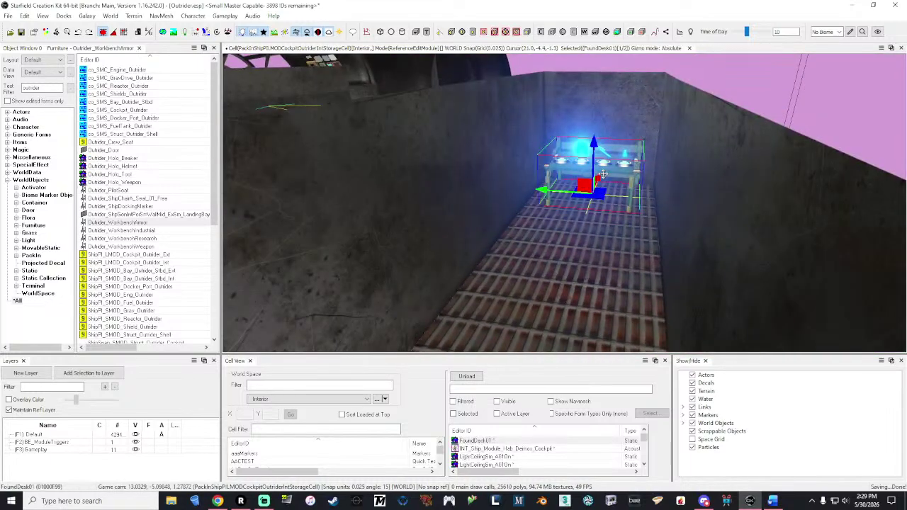
right_click(603, 175)
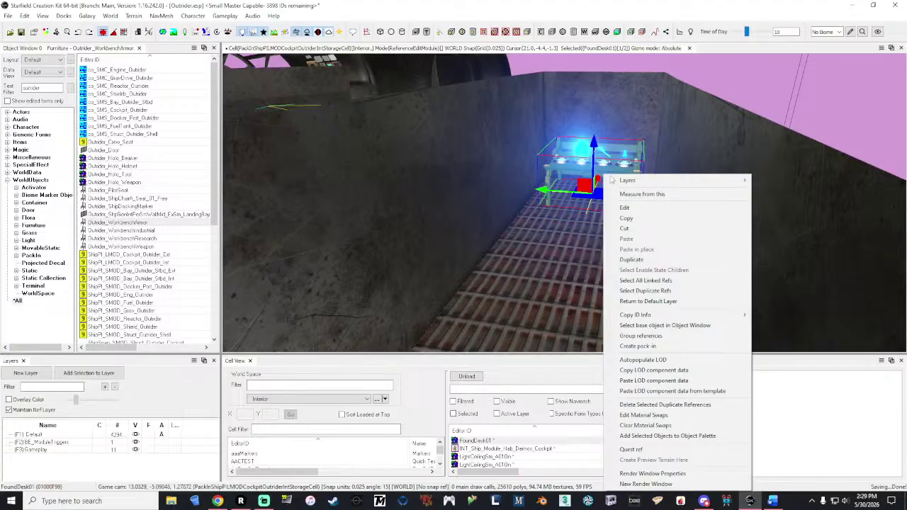
left_click(638, 208)
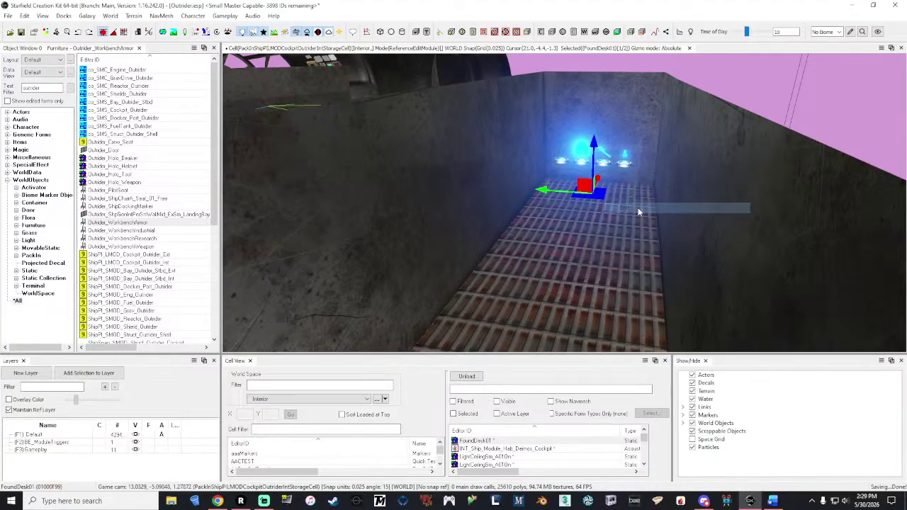
left_click_drag(461, 143, 458, 144)
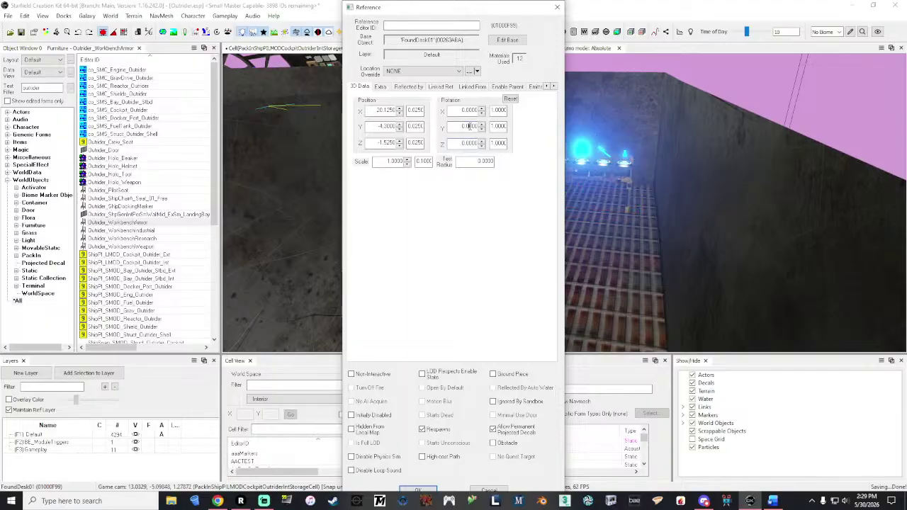
left_click_drag(495, 4, 496, 9)
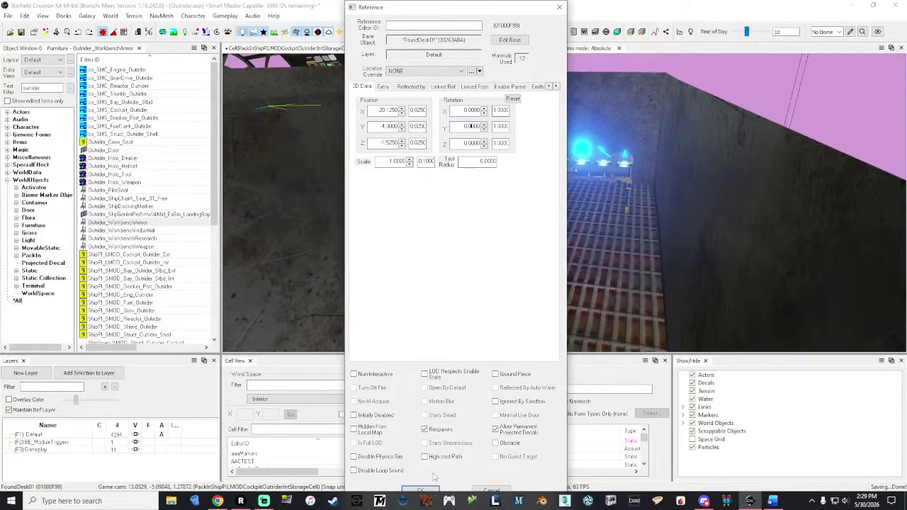
left_click(433, 490)
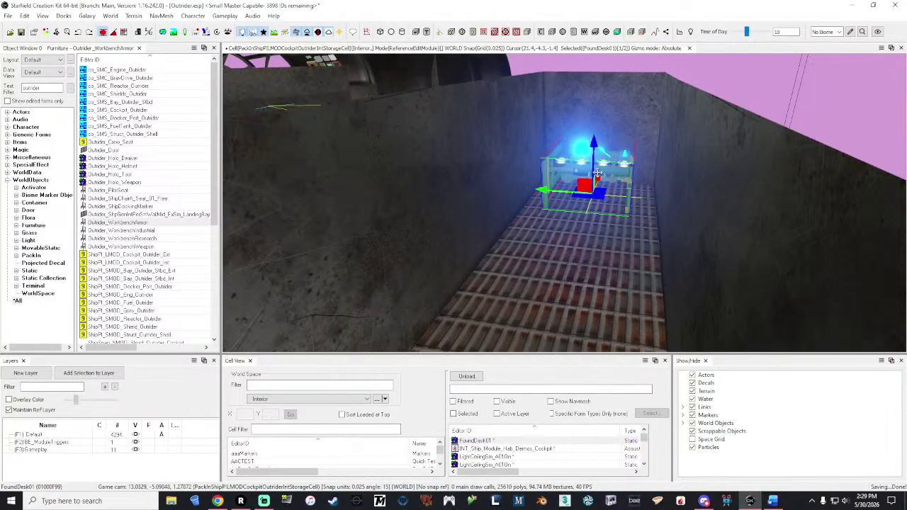
middle_click_drag(597, 173, 648, 194, "shift")
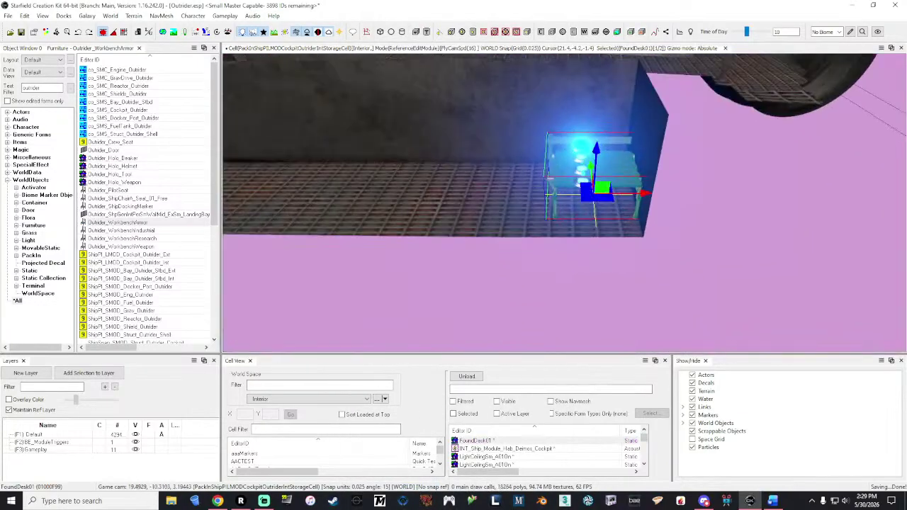
- Try moving the FoundDesk01 desk along X away from the corridor's end wall and along Y toward the side wall
key("e")
left_click_drag(648, 195, 550, 189)
middle_click_drag(551, 189, 631, 187, "shift")
right_click_drag(538, 244, 485, 251)
left_click_drag(485, 218, 467, 221)
right_click_drag(467, 222, 463, 228)
key("s")
key("w")
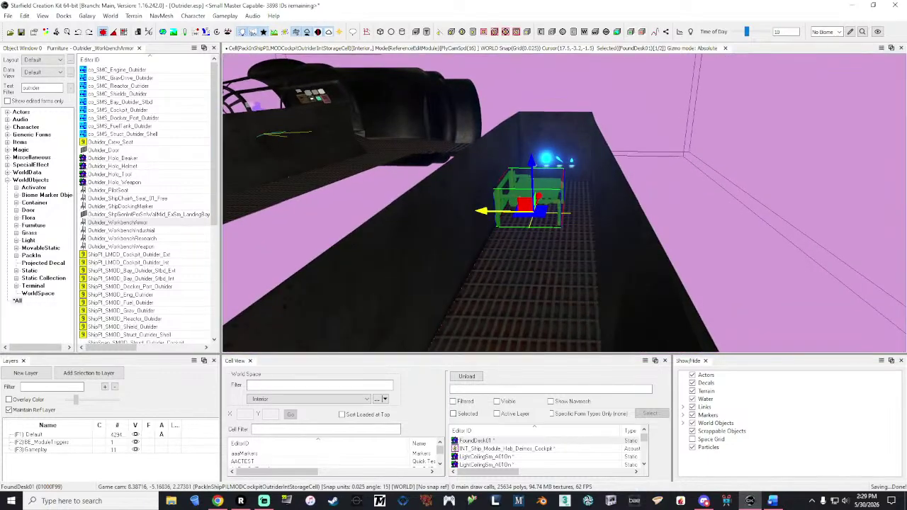
key("w")
right_click_drag(463, 228, 477, 221)
key("s")
key("w")
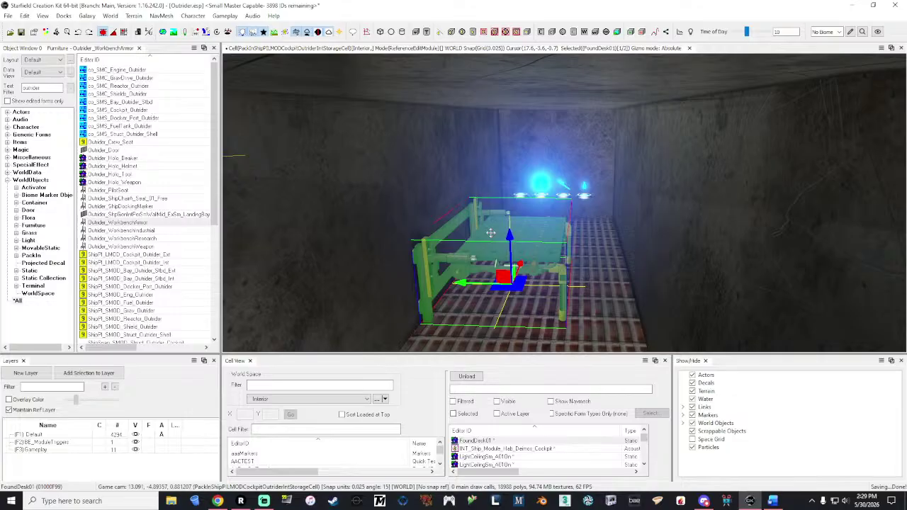
- Undo the last FoundDesk01 position and rotation changes
key("ctrl+z")
key("ctrl+z")
key("ctrl+z")
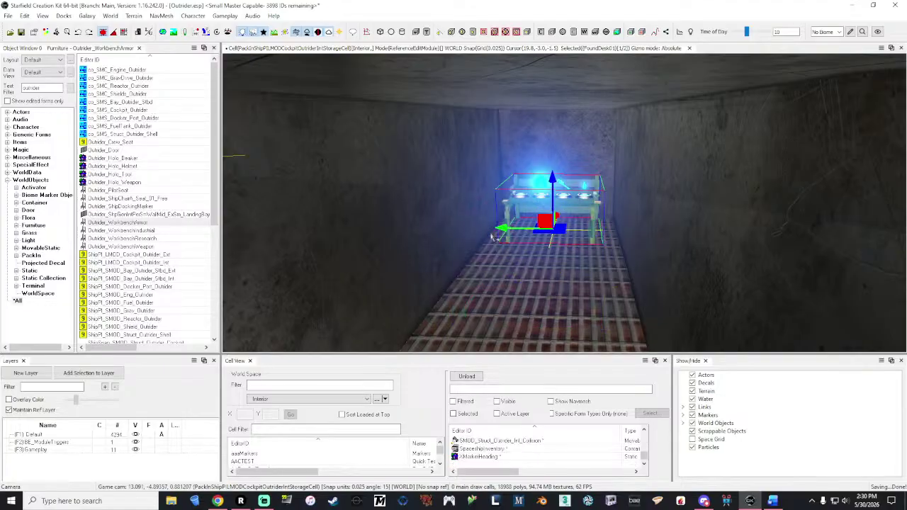
- Filter the object list by "desk" and limit it to Static objects
right_click_drag(494, 237, 272, 225)
key("a")
key("w")
key("s")
key("w")
key("s")
key("w")
key("w")
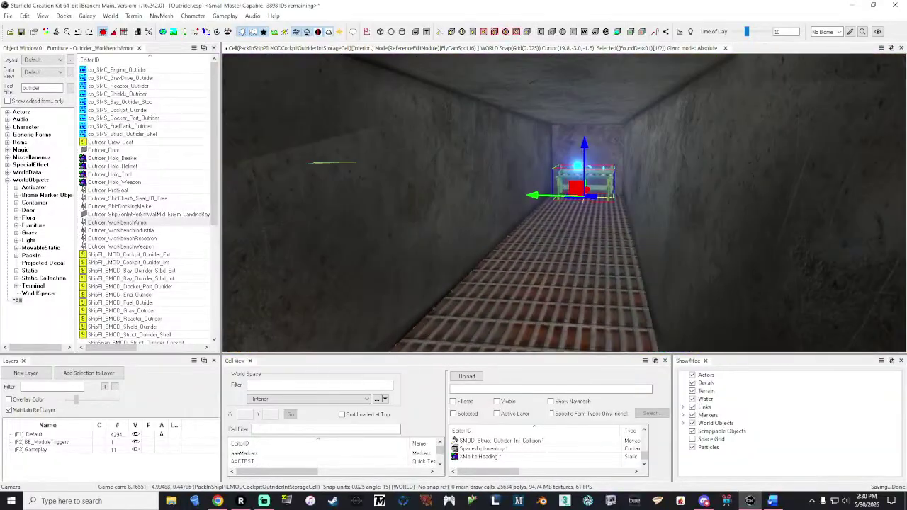
key("s")
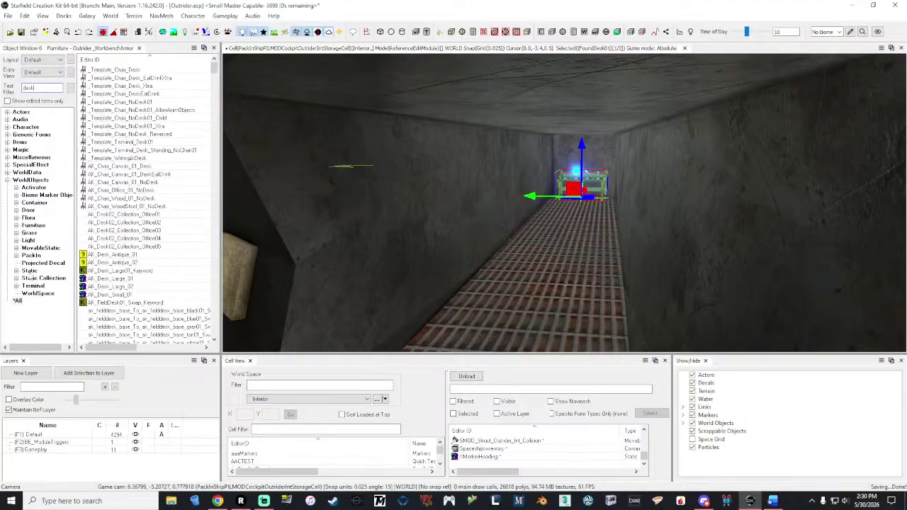
left_click(29, 270)
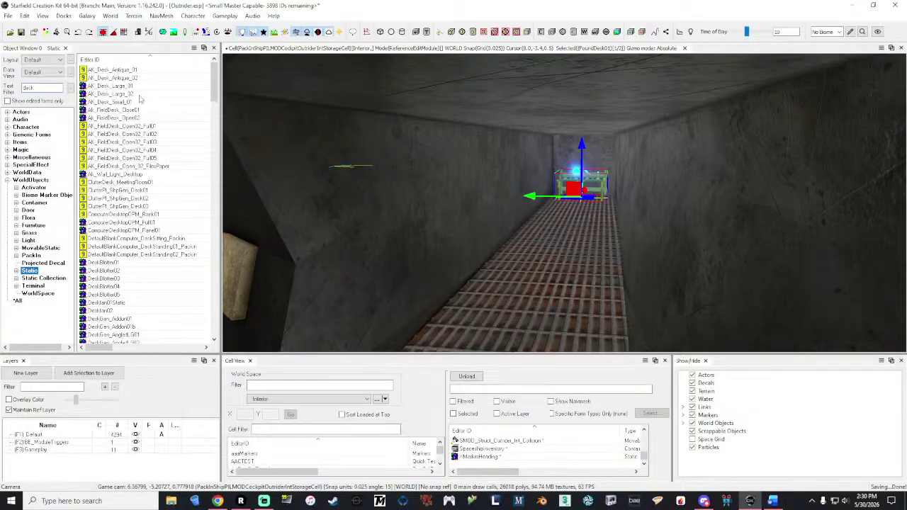
- Look through the filtered static objects for a desk that could replace FoundDesk01 in the storage corridor
scroll(190, 225, "down", 5)
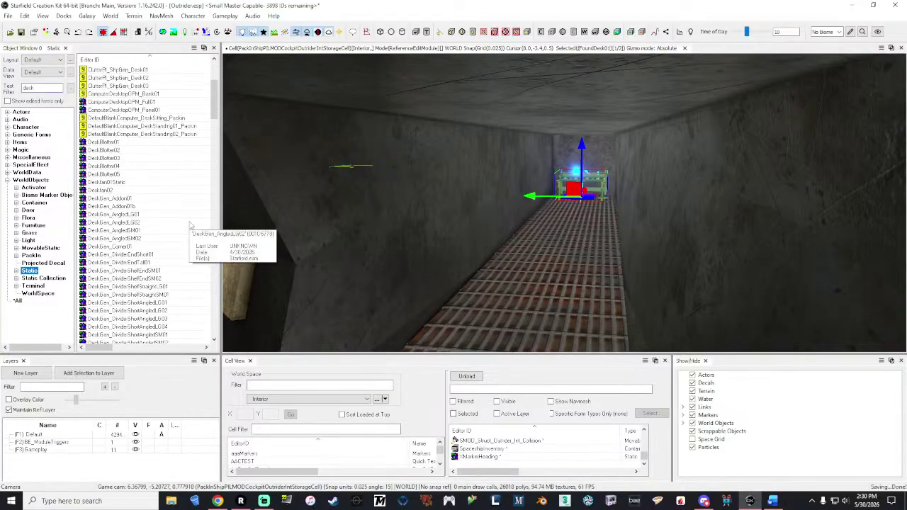
scroll(190, 225, "down", 2)
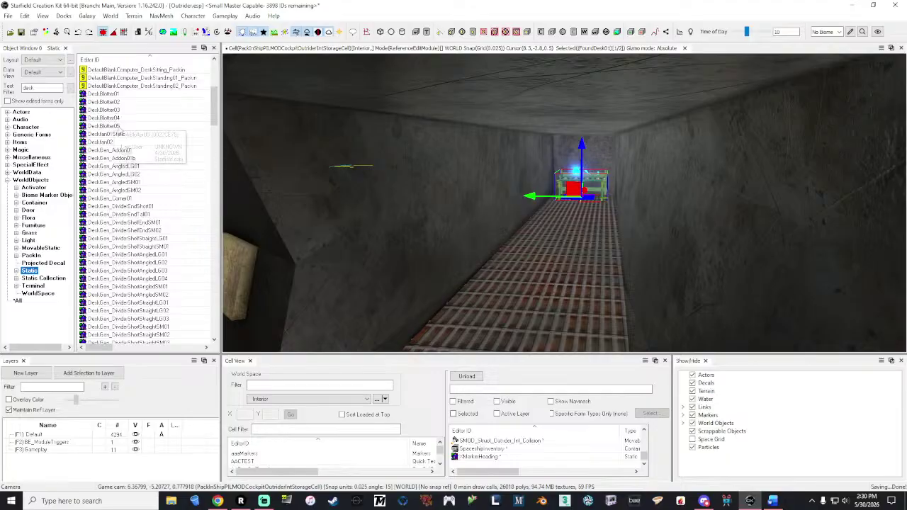
scroll(164, 170, "down", 7)
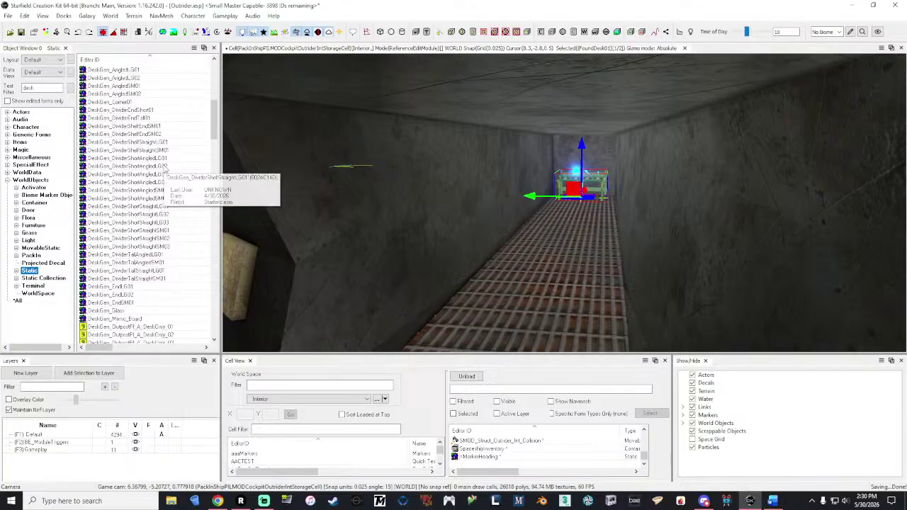
scroll(165, 170, "down", 2)
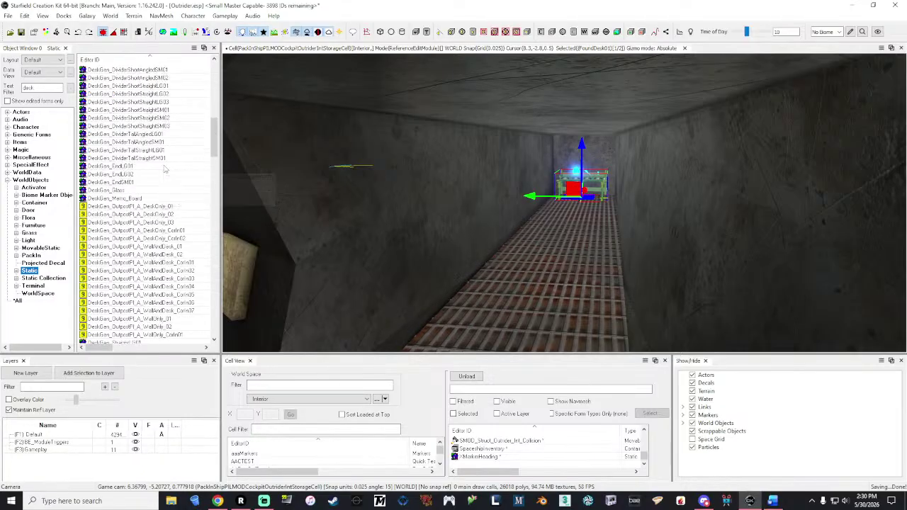
scroll(165, 170, "down", 7)
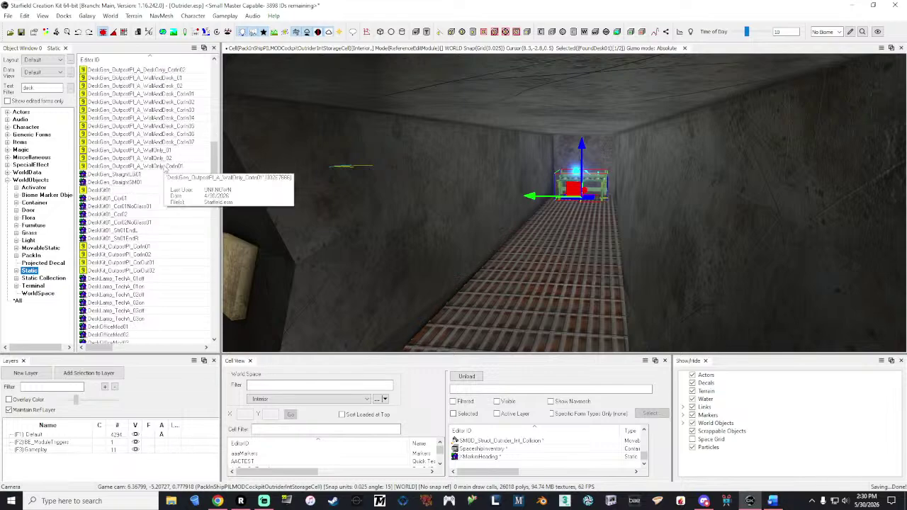
scroll(165, 170, "down", 4)
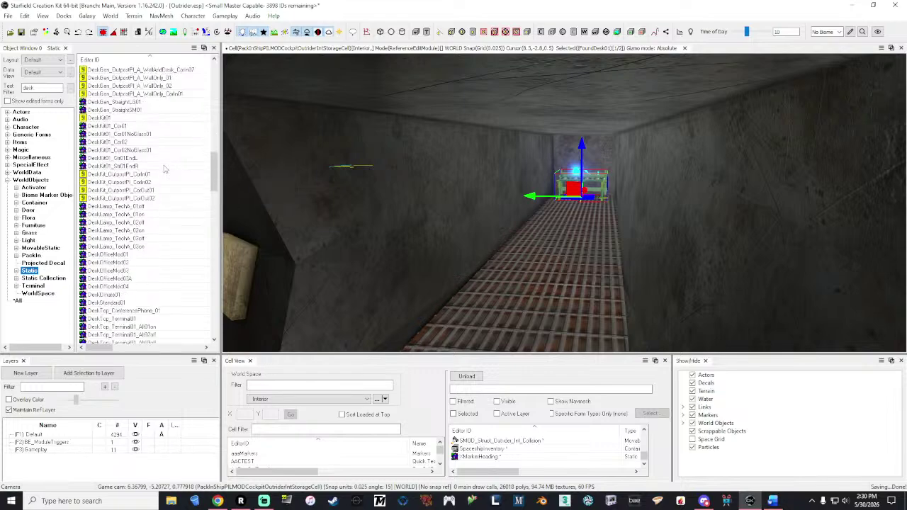
scroll(164, 169, "down", 4)
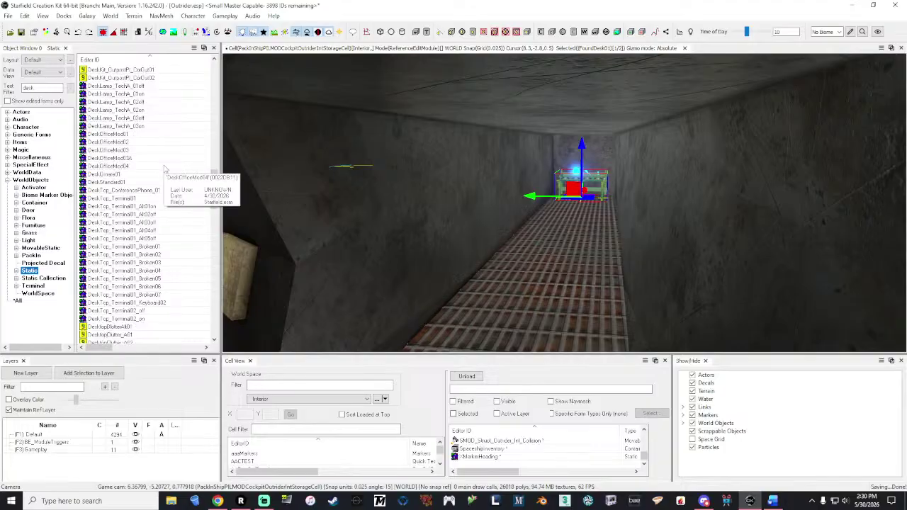
scroll(163, 169, "down", 1)
- Preview DeskStandard01, try it on the corridor floor and delete the placed copy
left_click(106, 159)
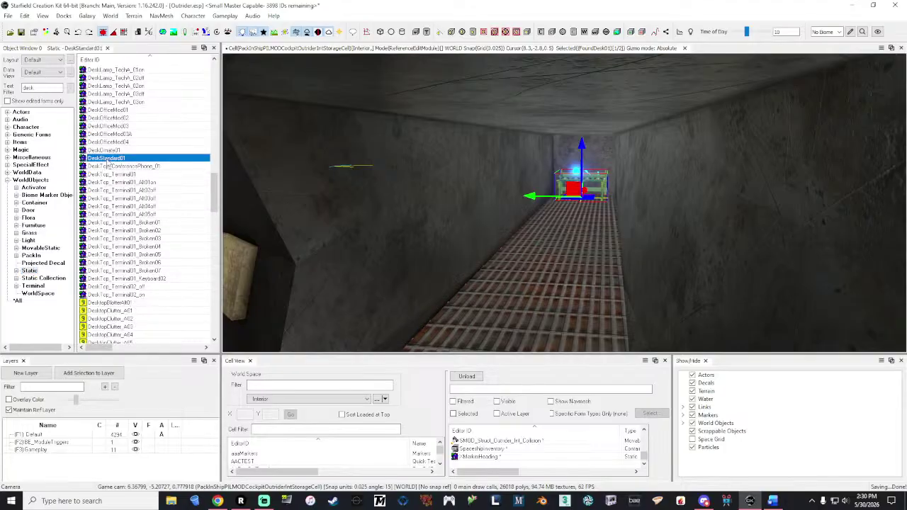
double_click(106, 158)
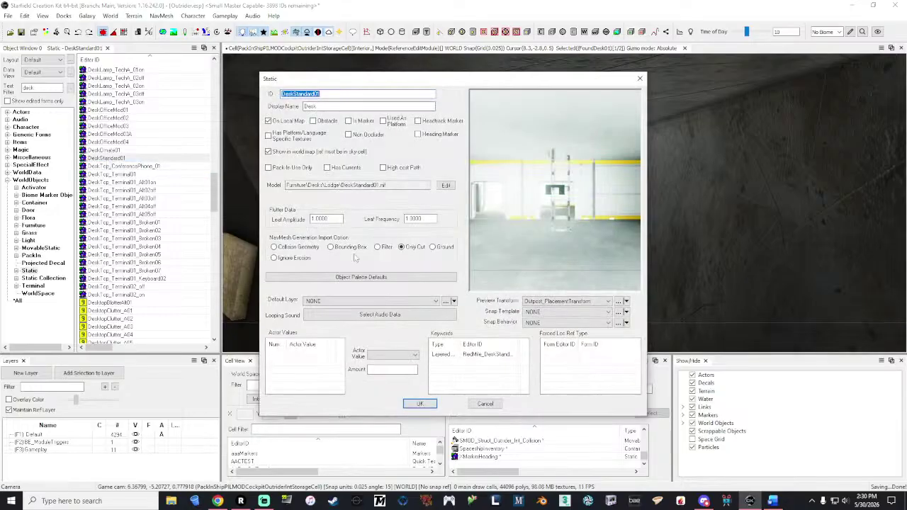
left_click(639, 78)
left_click_drag(106, 159, 500, 317)
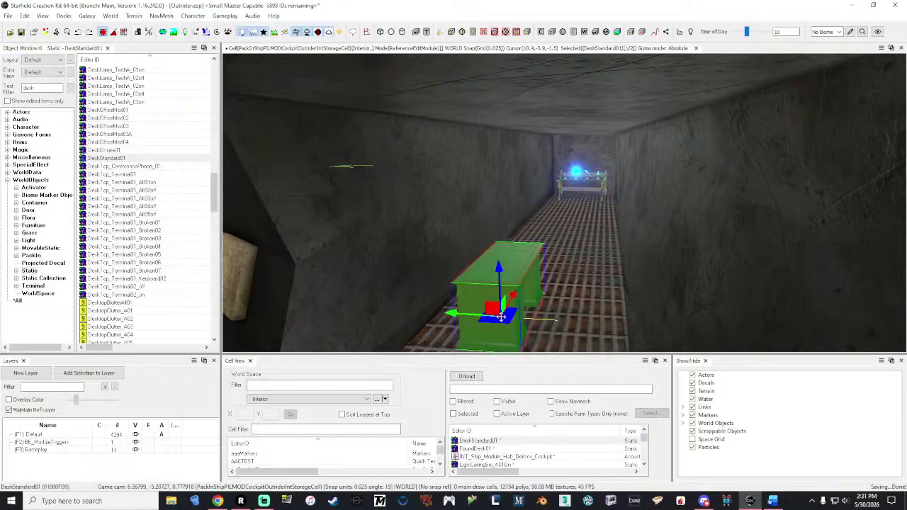
key("Delete")
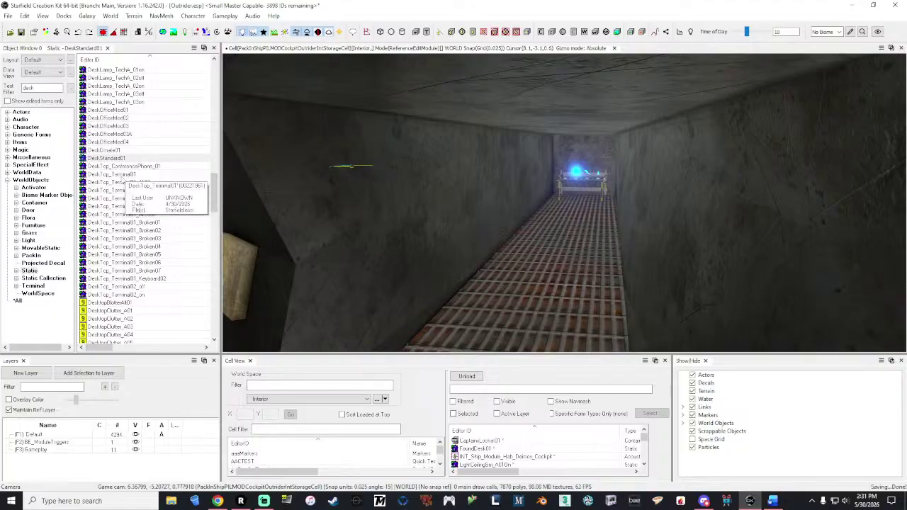
- Place DesktopPC_Keyboard01 on the corridor floor and delete it again
scroll(151, 208, "down", 10)
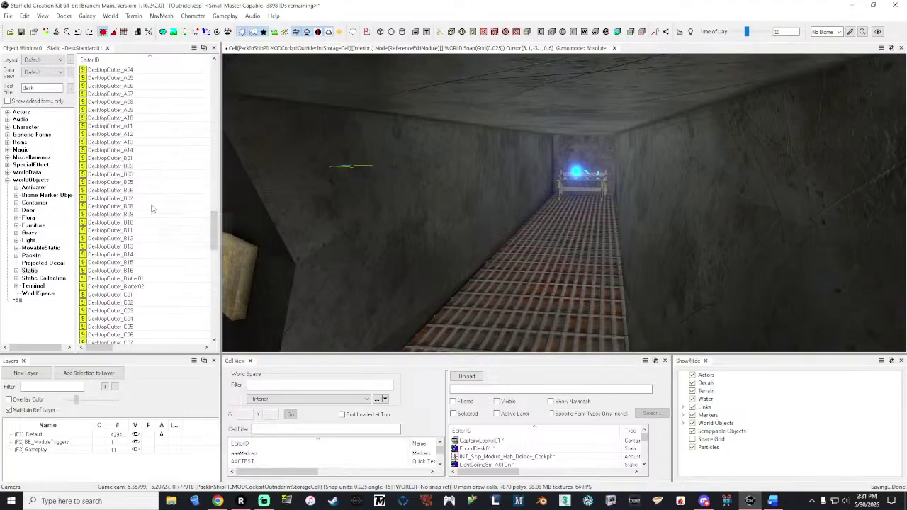
scroll(151, 208, "down", 10)
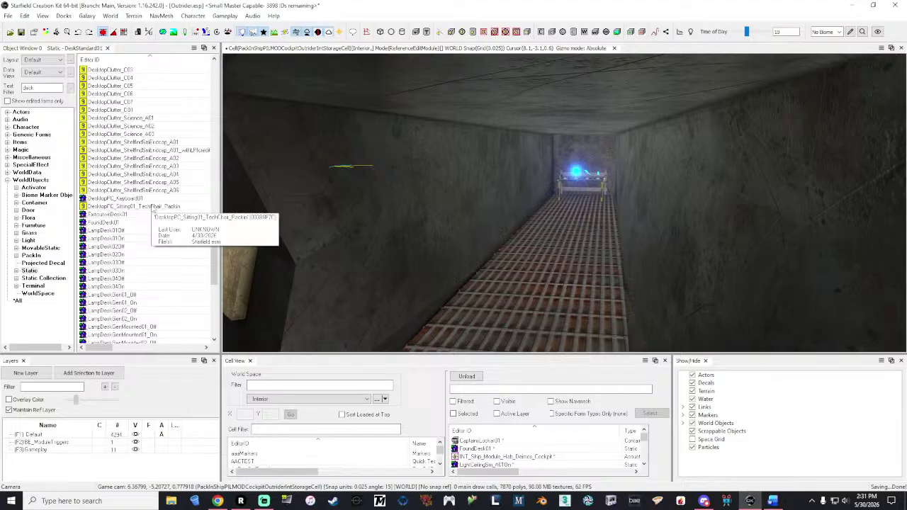
scroll(141, 198, "down", 2)
left_click_drag(107, 152, 395, 248)
left_click_drag(529, 325, 528, 320)
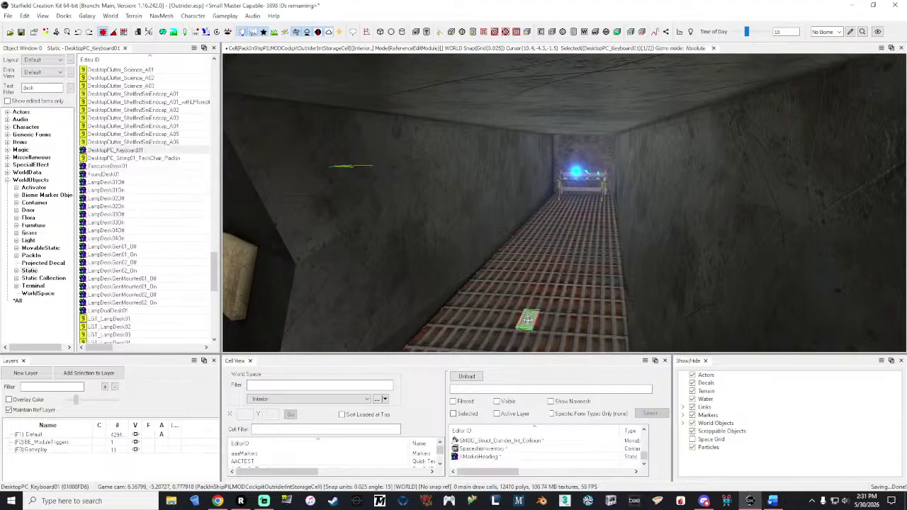
key("Delete")
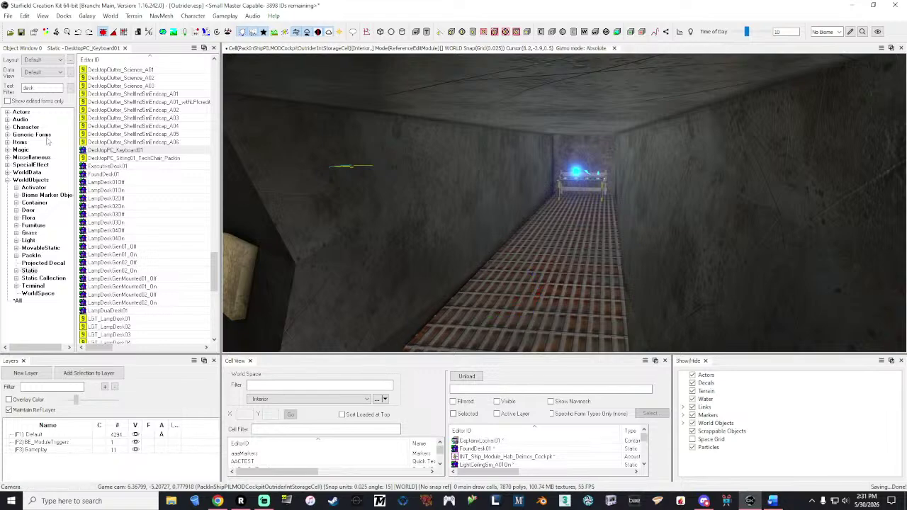
- Try ExecutiveDesk01 on the corridor floor and undo its placement
left_click_drag(107, 166, 177, 176)
left_click_drag(522, 323, 523, 320)
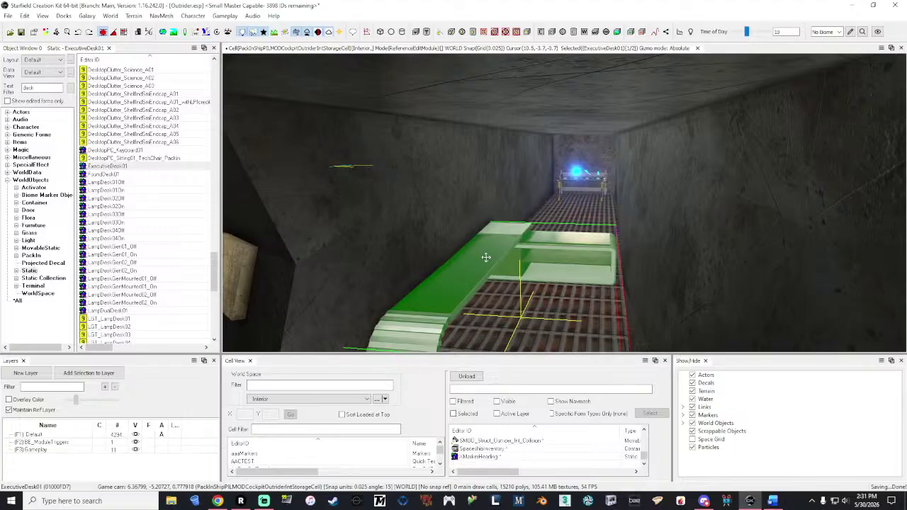
key("ctrl+z")
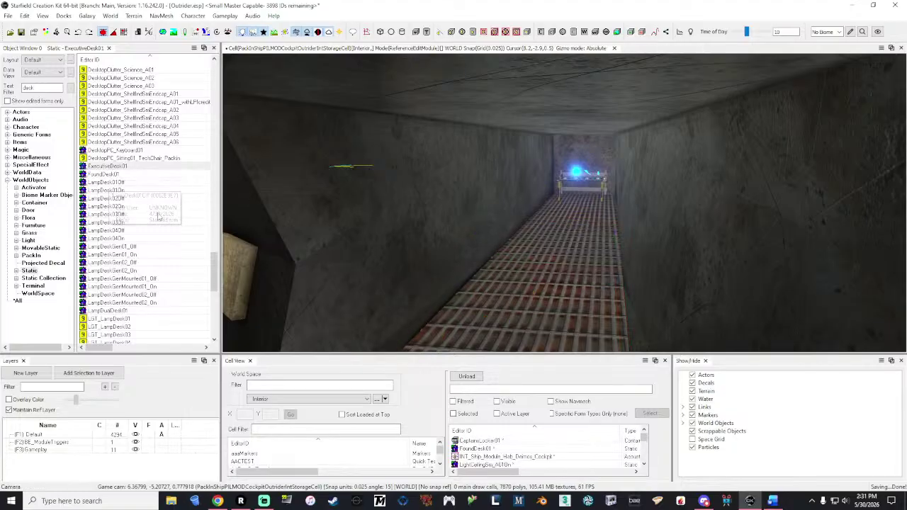
- Place the static OpIndDesk01 on the storage corridor floor and adjust its position along Y between the walls
scroll(180, 214, "down", 3)
scroll(179, 215, "down", 3)
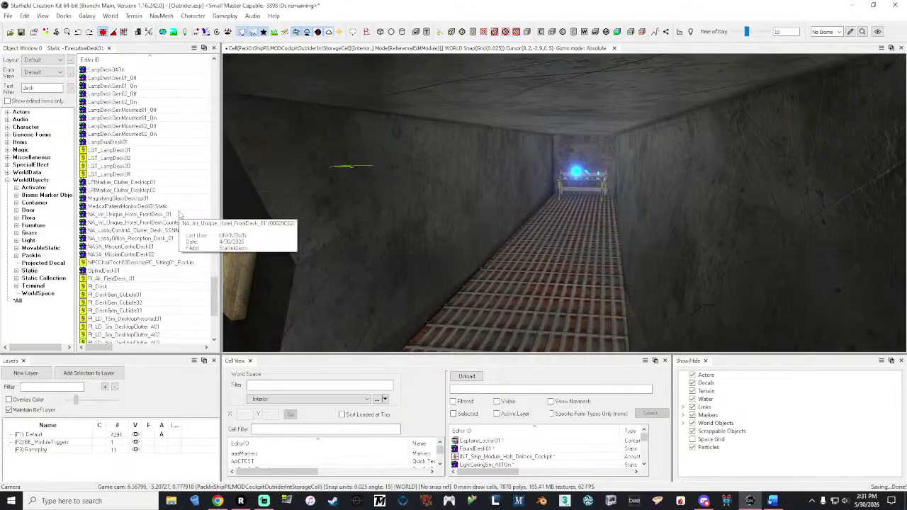
scroll(179, 214, "down", 3)
scroll(179, 215, "down", 1)
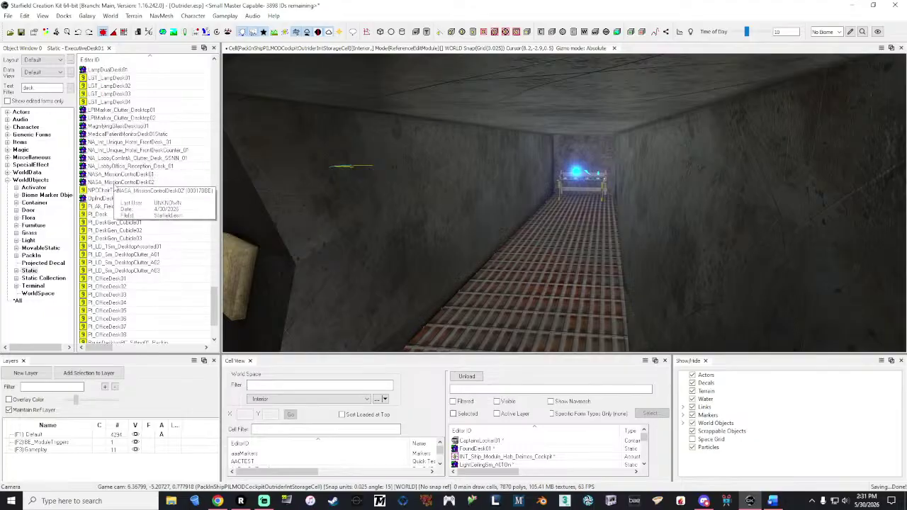
scroll(148, 182, "down", 2)
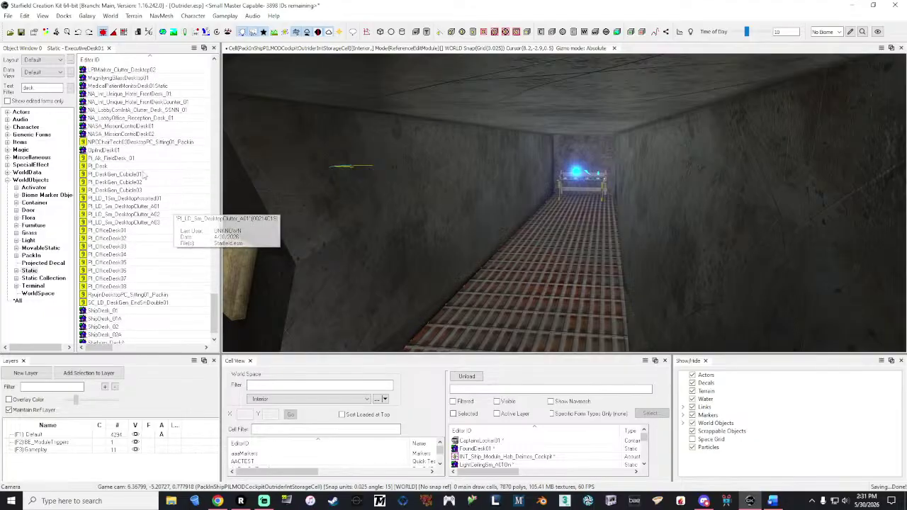
left_click(103, 150)
left_click_drag(531, 310, 557, 266)
left_click_drag(501, 294, 528, 304)
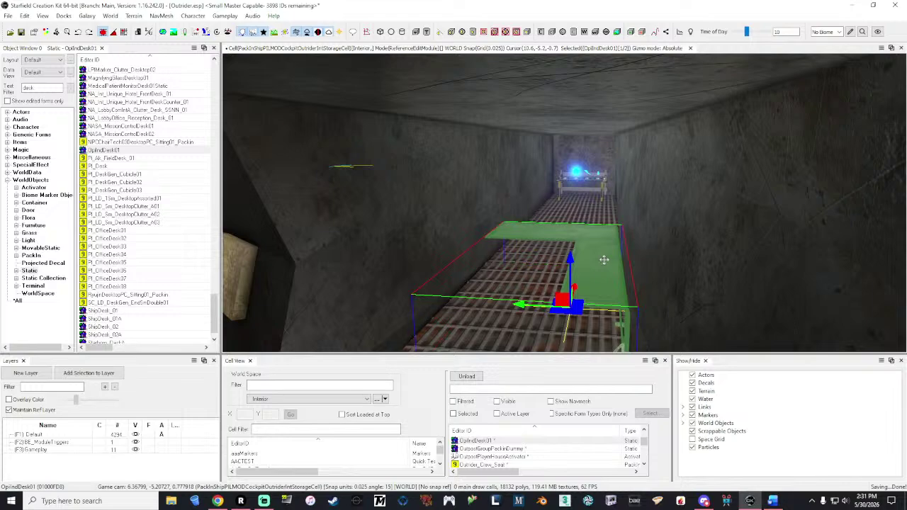
middle_click_drag(560, 269, 604, 259)
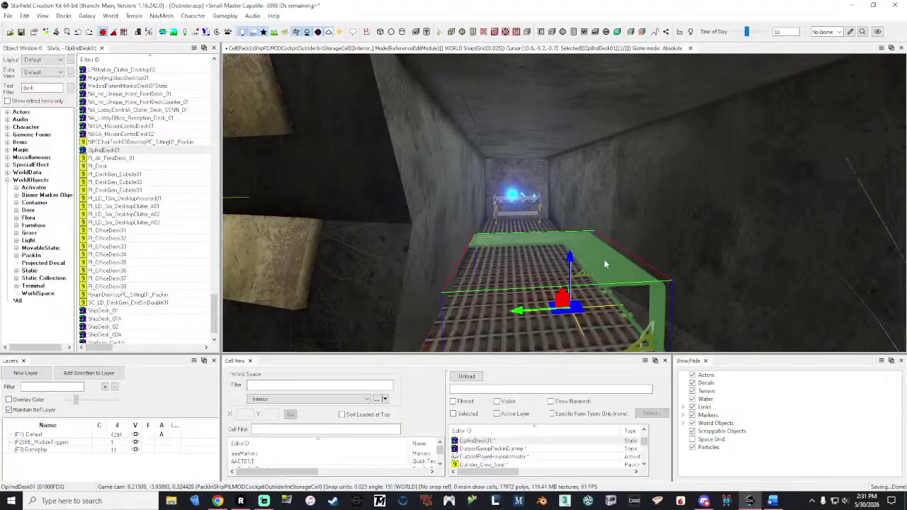
left_click_drag(520, 311, 524, 309)
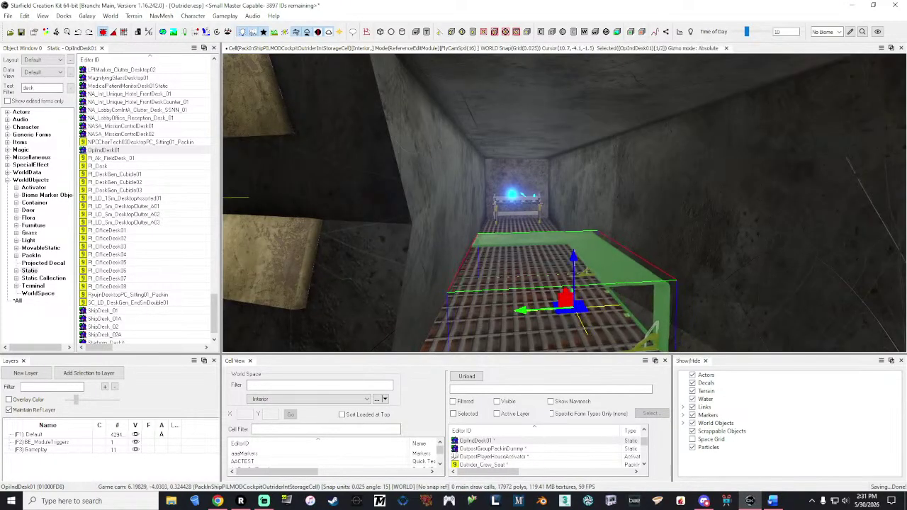
- Delete the FoundDesk01 desk beneath the holograms at the corridor's end
key("w")
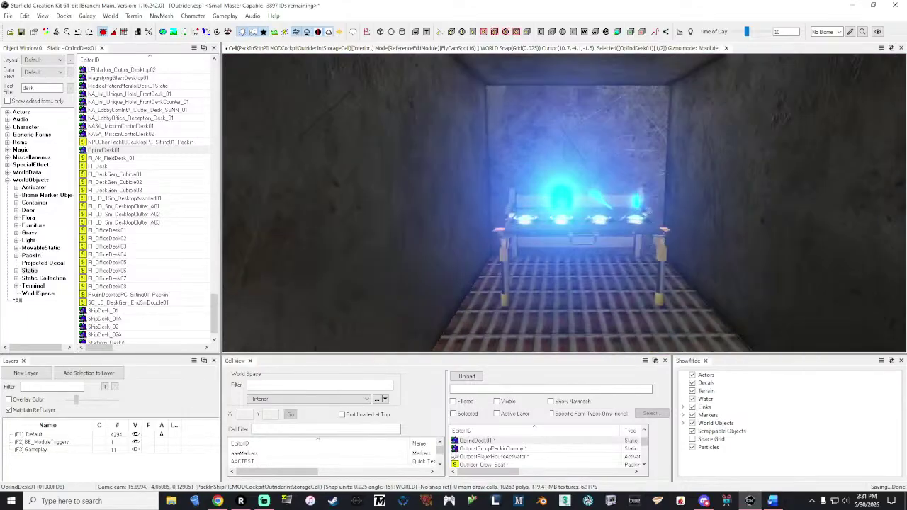
left_click(563, 233)
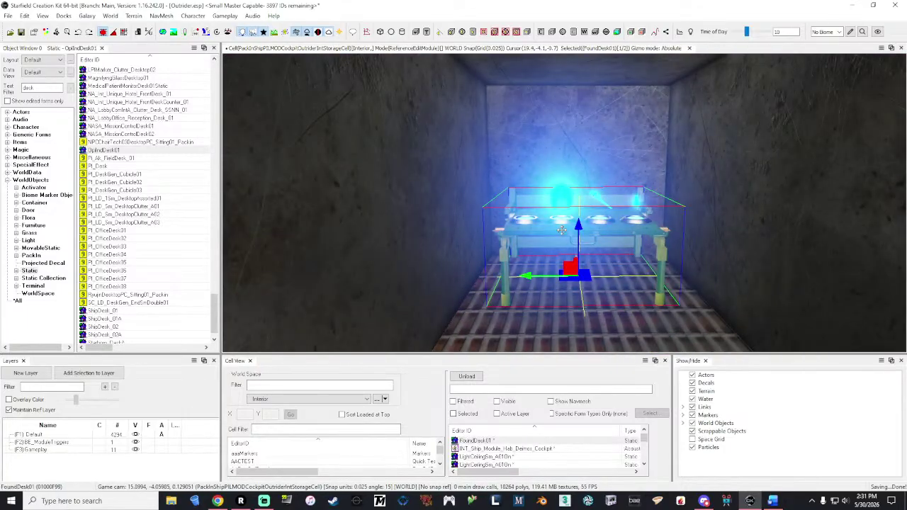
key("Delete")
- Move OpIndDesk01 down the corridor so its short section sits beneath the row of holograms at the end wall
key("grave")
key("s")
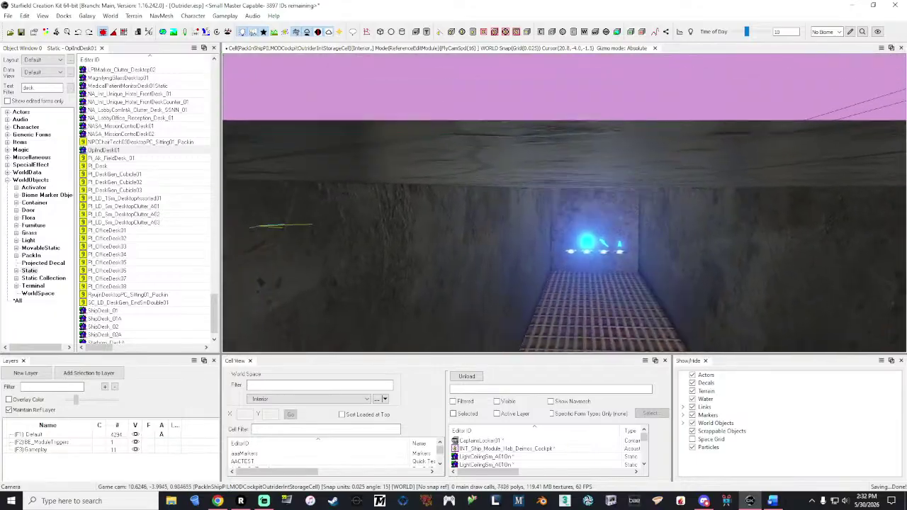
key("w")
key("grave")
left_click(582, 222)
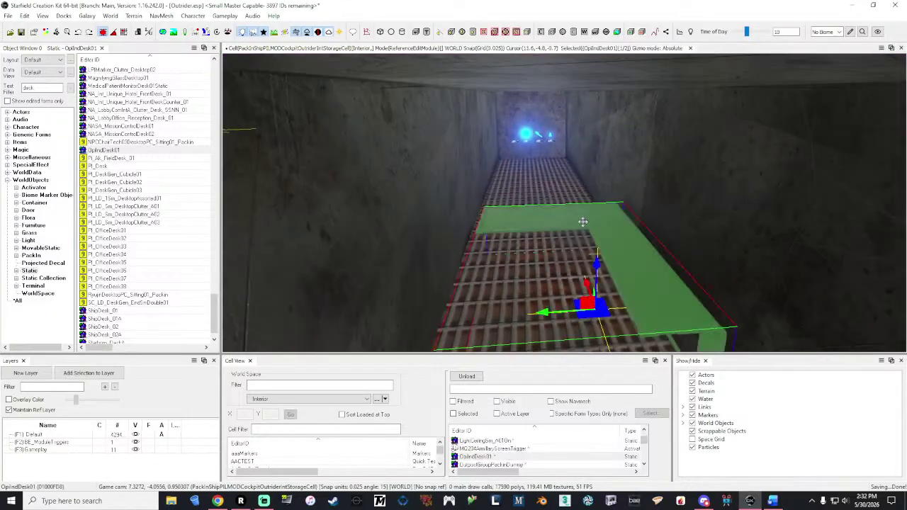
left_click_drag(582, 221, 548, 168)
key("grave")
key("w")
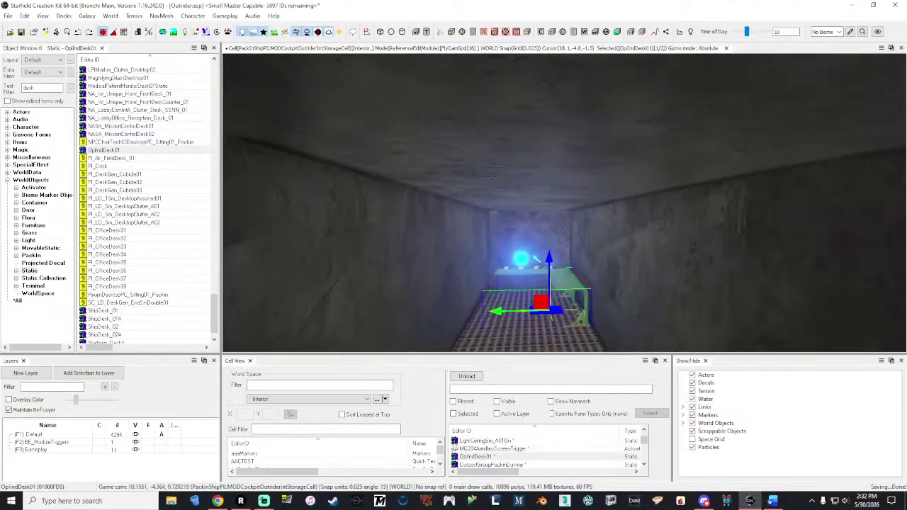
key("shift+v")
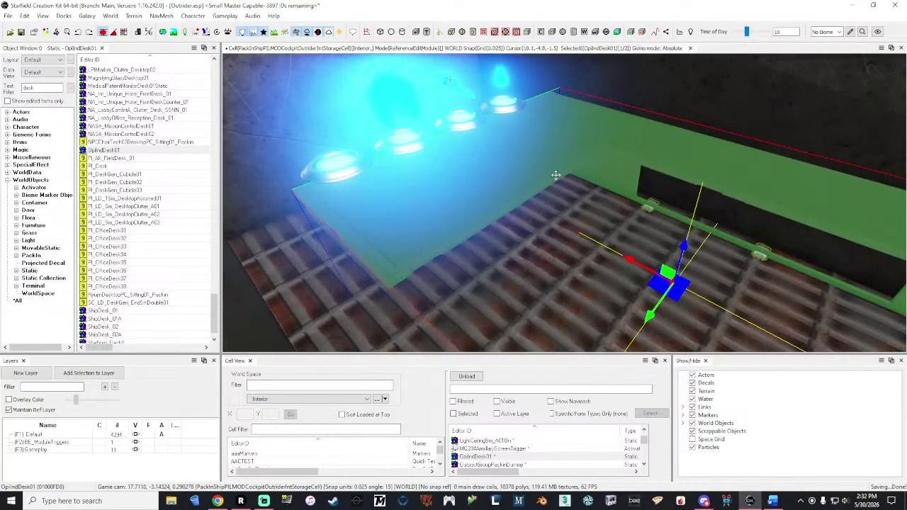
- Shift OpIndDesk01 along Y so its long section sits closer to the corridor's side wall
left_click_drag(628, 258, 454, 238)
middle_click_drag(454, 237, 397, 234, "shift")
key("d")
right_click_drag(510, 228, 520, 228)
key("s")
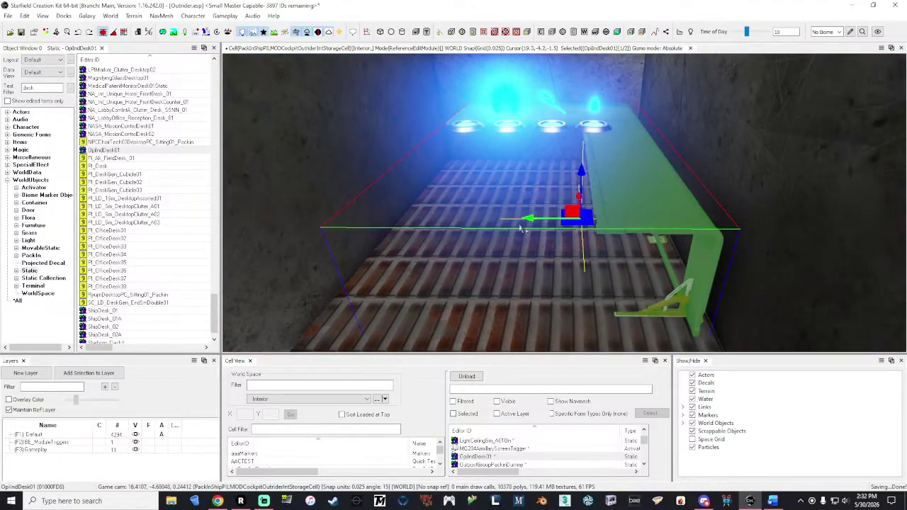
left_click_drag(526, 218, 536, 218)
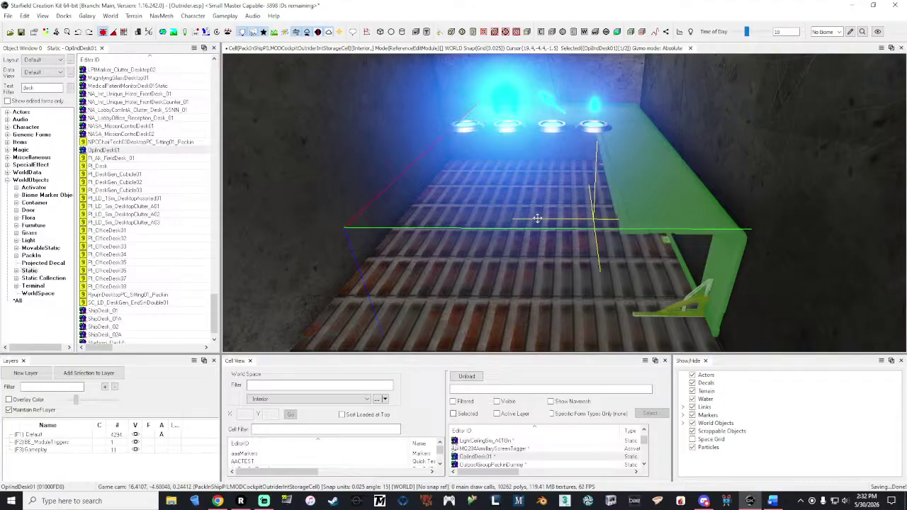
left_click_drag(537, 218, 540, 219)
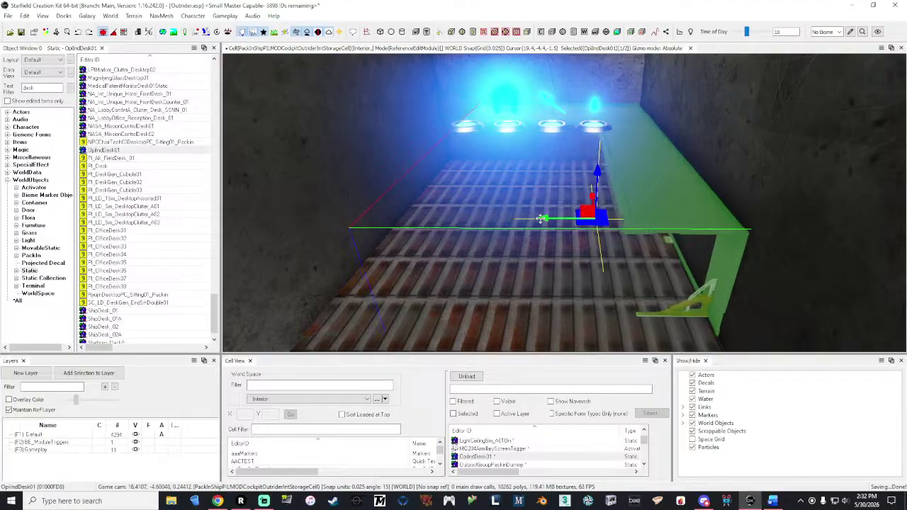
middle_click_drag(539, 219, 537, 185)
middle_click_drag(539, 219, 541, 223)
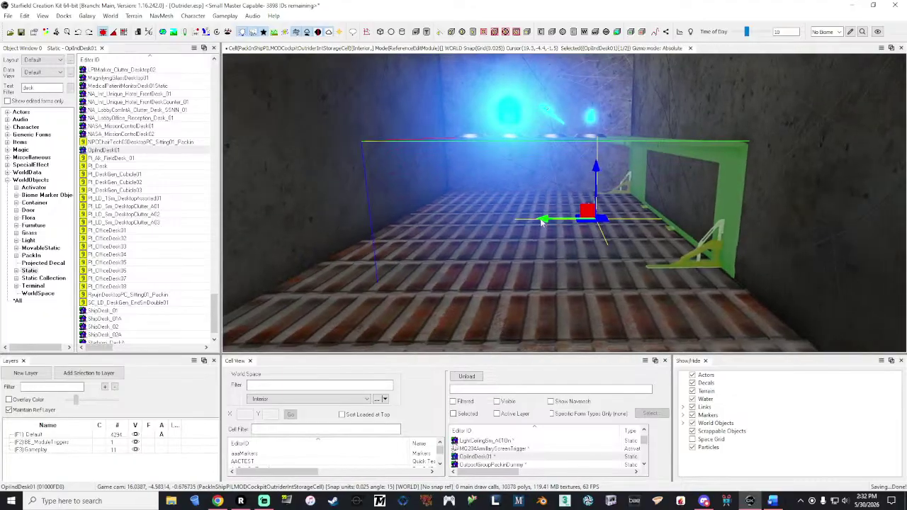
left_click_drag(544, 218, 542, 217)
- Try moving the helmet hologram and its light base further back over the desk's short section, and undo that move
key("w")
right_click_drag(542, 217, 524, 188)
key("w")
right_click_drag(607, 285, 558, 215)
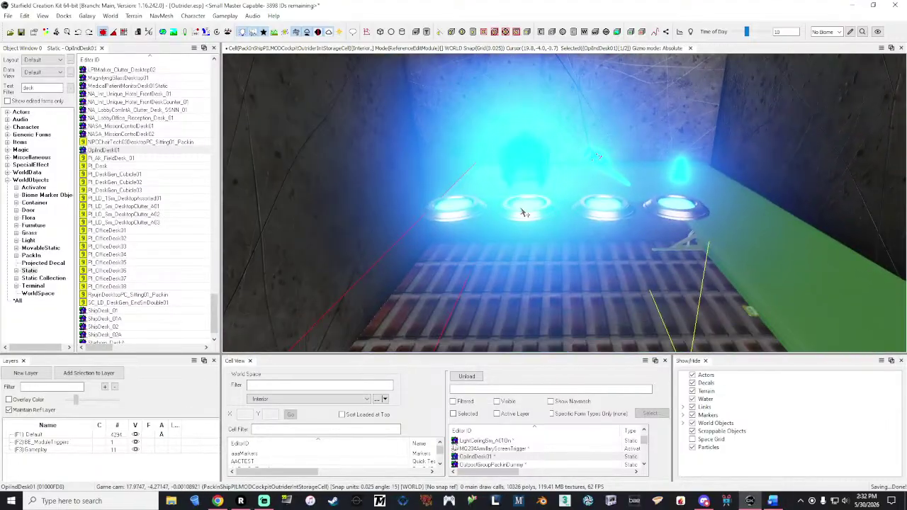
left_click(523, 213)
left_click(530, 175)
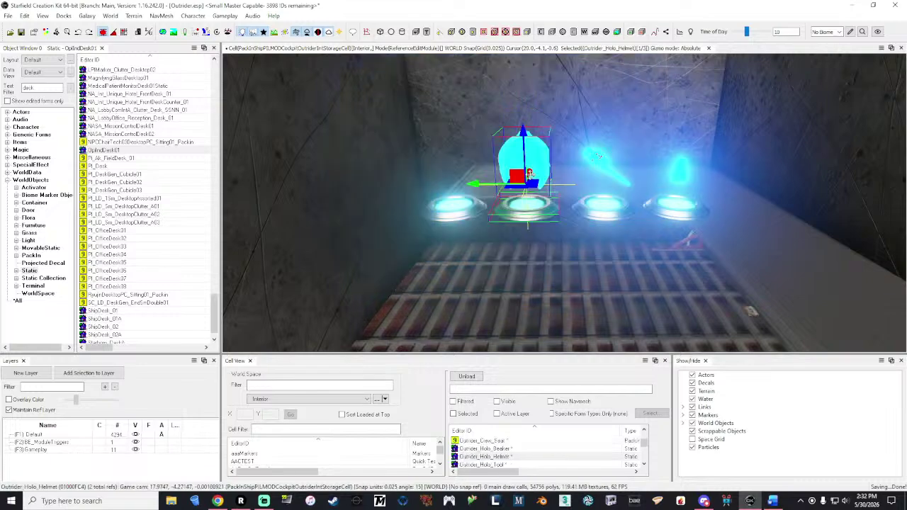
middle_click_drag(529, 173, 536, 170, "shift")
left_click_drag(537, 169, 567, 140)
left_click_drag(571, 134, 574, 132)
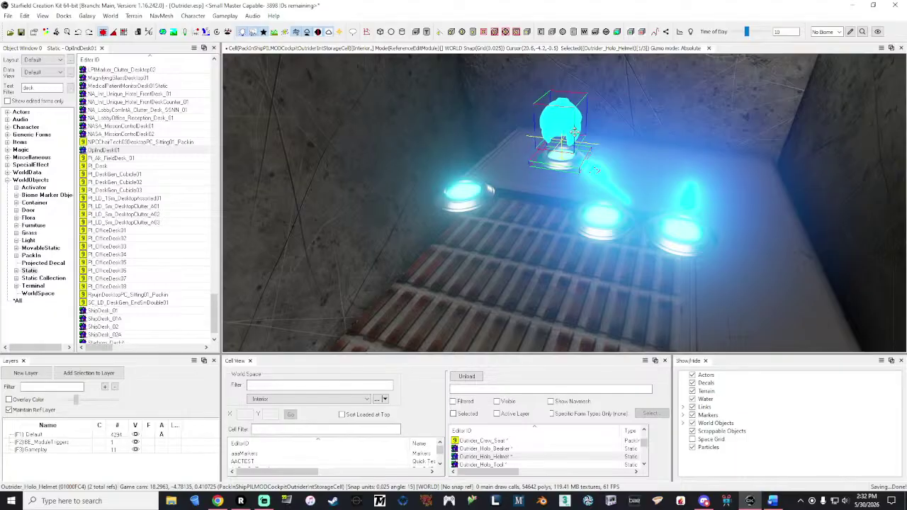
key("e")
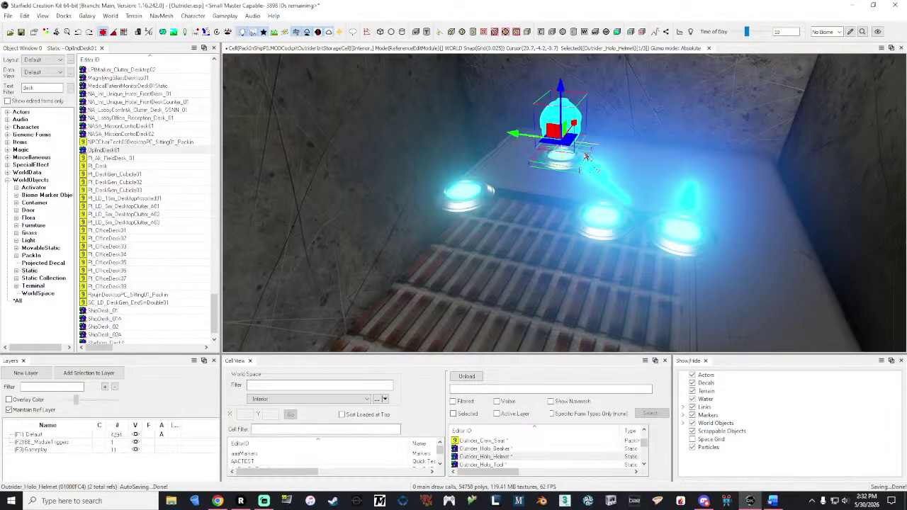
key("ctrl+z")
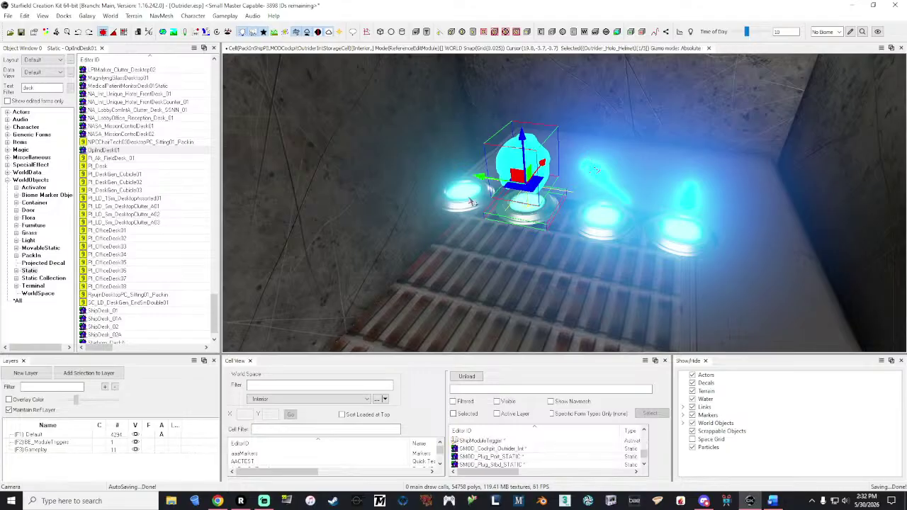
- Move the empty light base and the helmet hologram with its base back onto the desk's short section by the end wall
left_click(467, 197)
left_click_drag(467, 197, 638, 141)
left_click(551, 136)
middle_click_drag(639, 140, 641, 134, "shift")
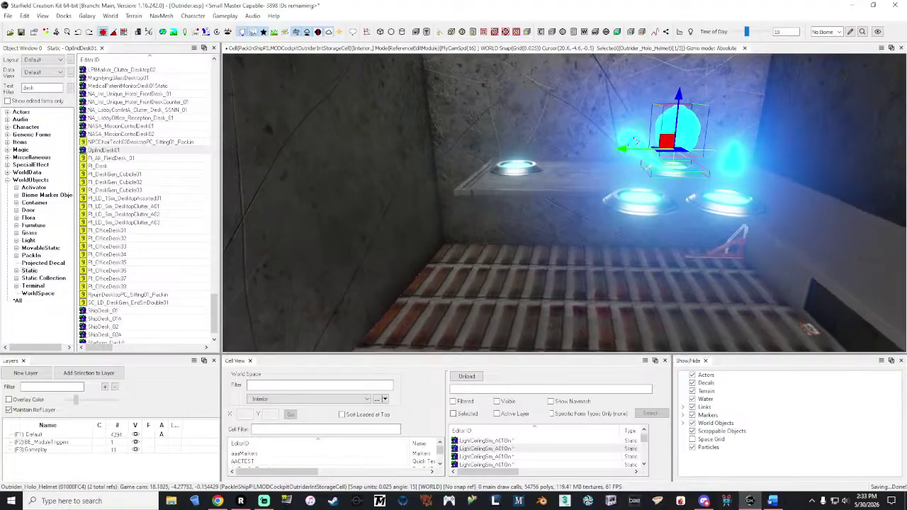
- Move the beaker and tool holograms together with their light bases to the near end of the desk's long section
key("s")
key("grave")
left_click(470, 173)
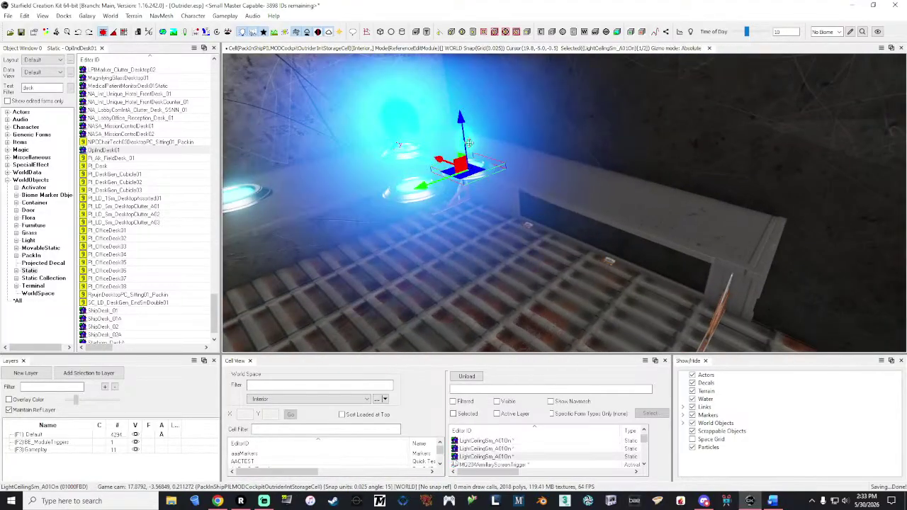
left_click(437, 200)
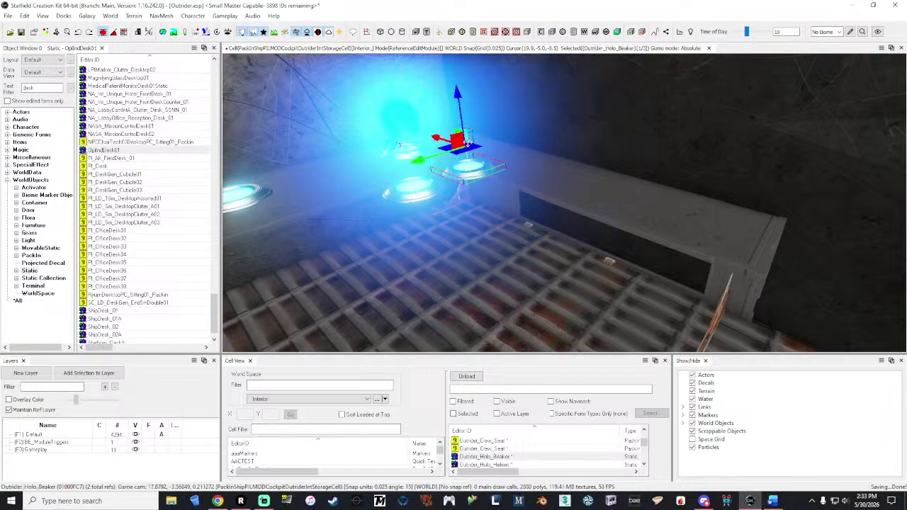
left_click(423, 197)
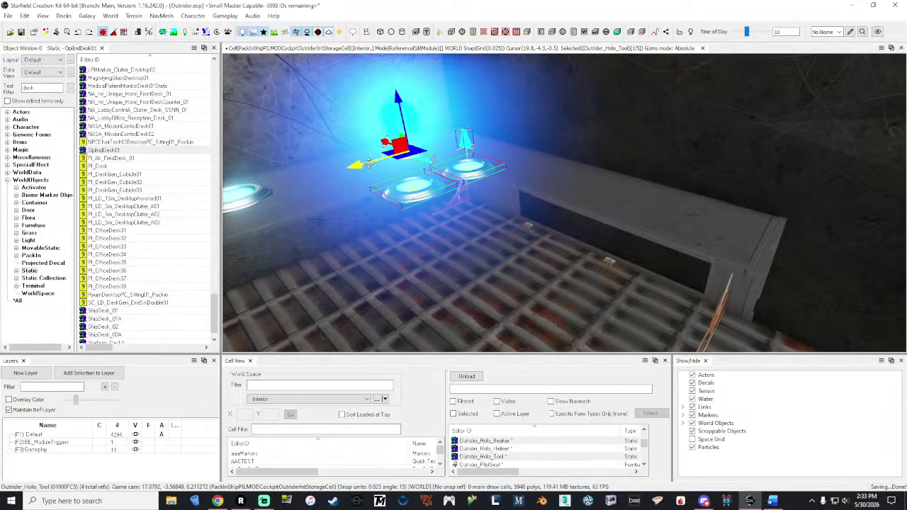
left_click(440, 152)
left_click_drag(441, 152, 606, 198)
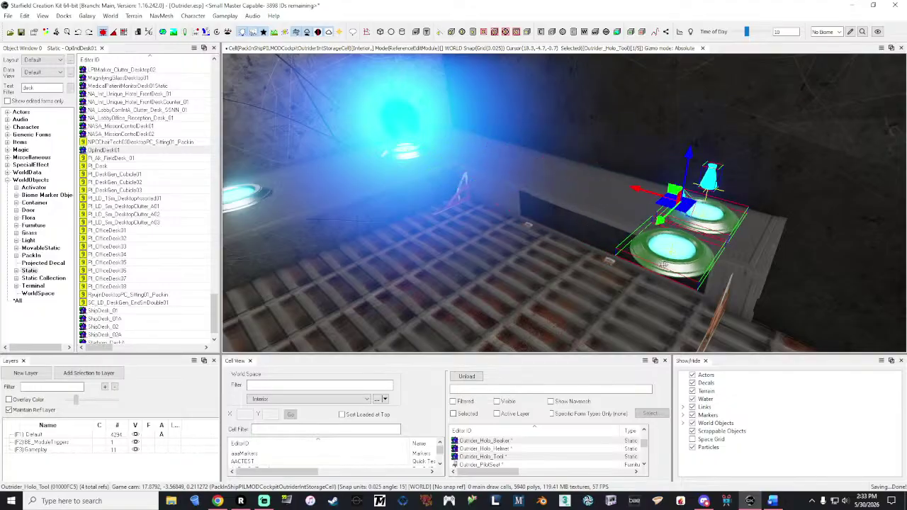
- Leave the beaker set in place and move the tool hologram with its base further back along the desk's long section
left_click(718, 224, "ctrl")
left_click(710, 181, "ctrl")
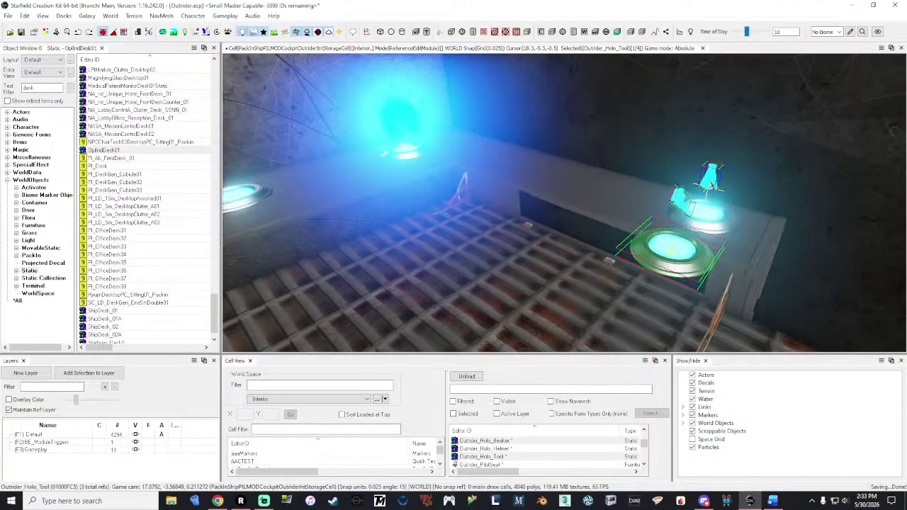
left_click_drag(641, 188, 524, 122)
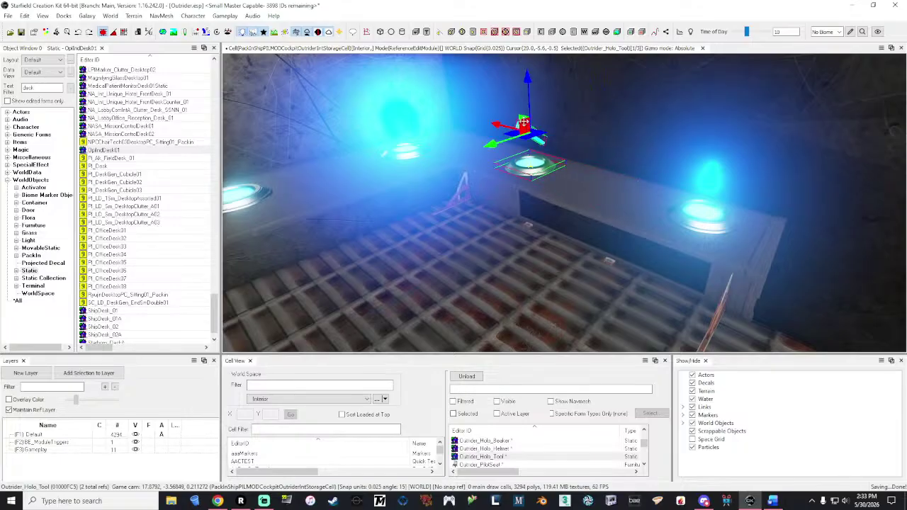
right_click_drag(523, 123, 655, 142)
key("a")
key("w")
key("a")
left_click_drag(682, 229, 670, 233)
right_click_drag(670, 232, 532, 216)
key("s")
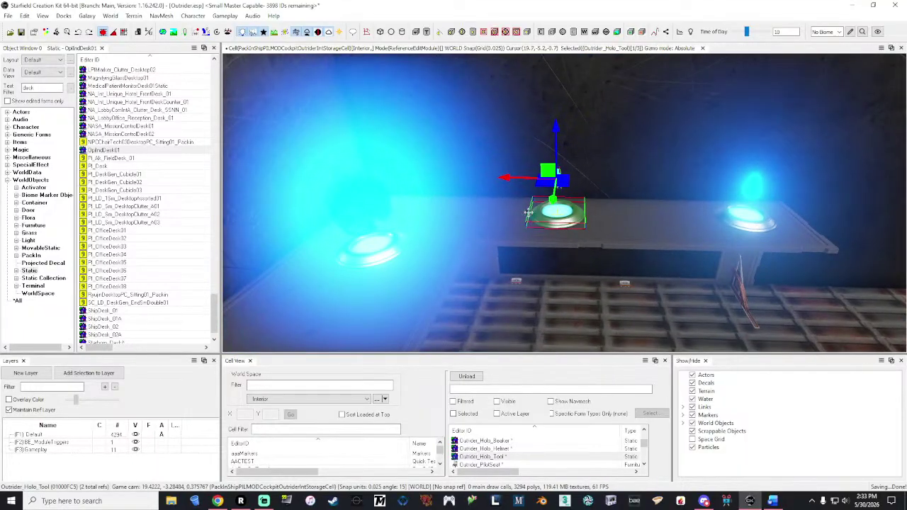
- Shift the empty light base and the helmet hologram with its base slightly along Y toward the desk's corner
right_click_drag(538, 178, 436, 170)
key("d")
key("s")
key("a")
key("d")
key("w")
key("s")
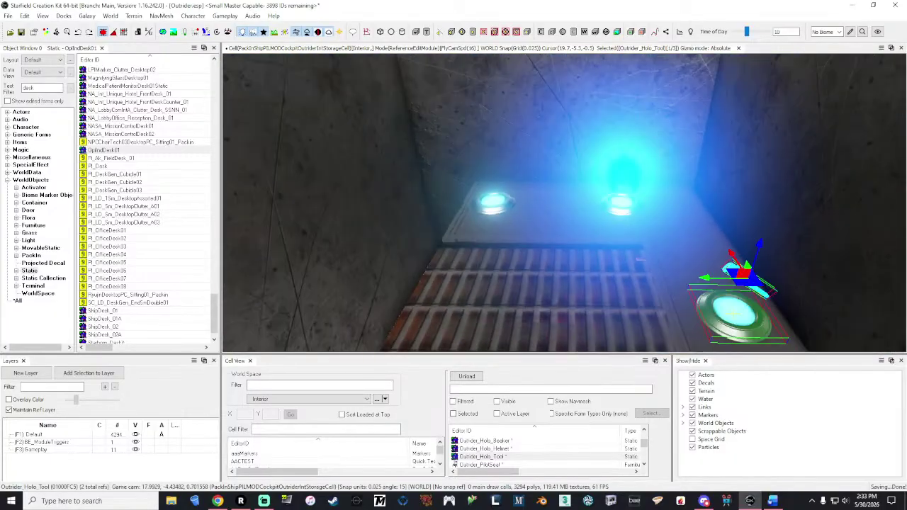
left_click(506, 209)
left_click(615, 208, "ctrl")
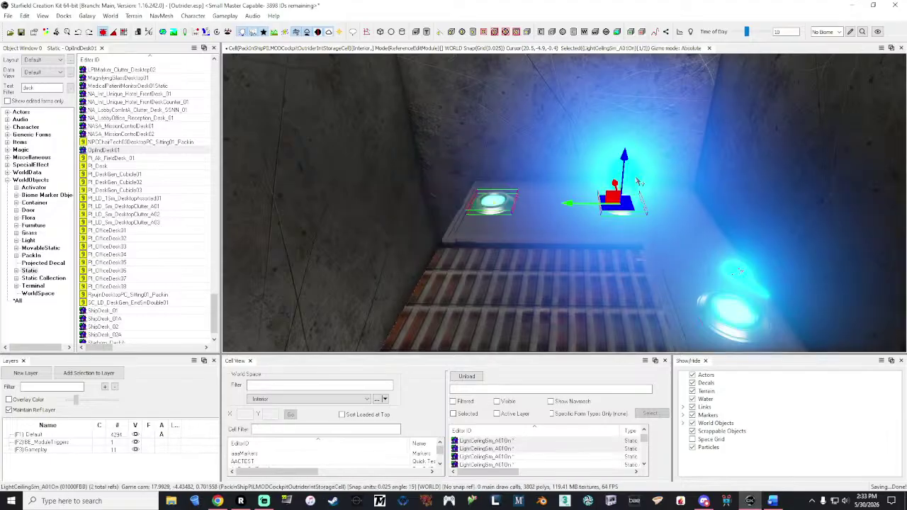
left_click(635, 177, "ctrl")
middle_click_drag(630, 175, 622, 175, "shift")
left_click_drag(579, 178, 600, 182)
middle_click_drag(601, 182, 853, 276, "shift")
scroll(891, 319, "down", 3)
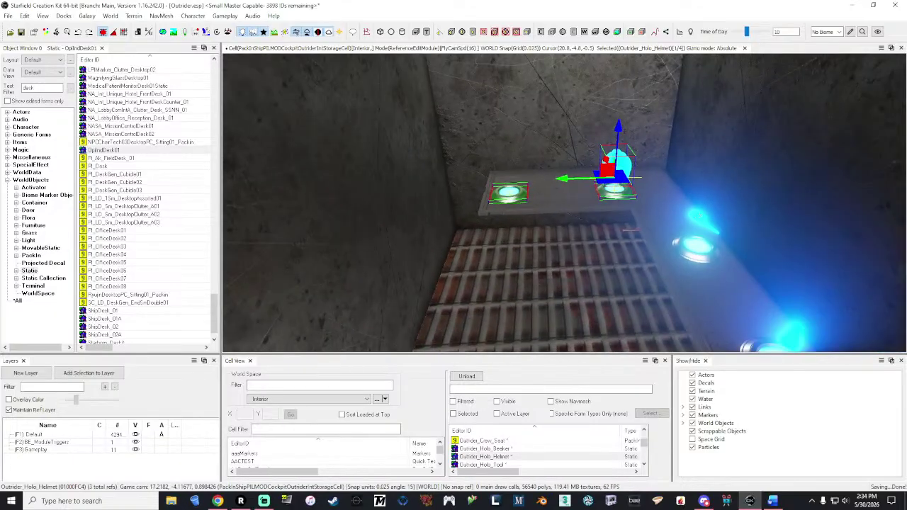
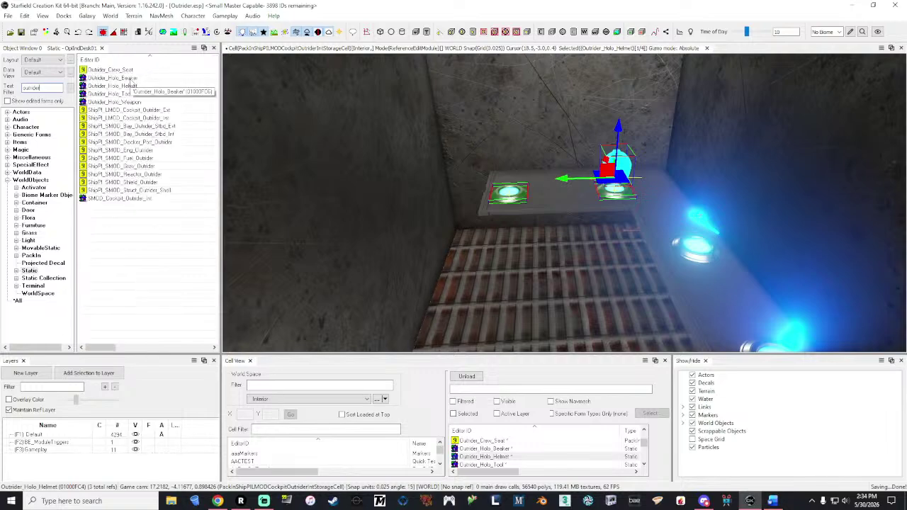
- Place the Outrider_WorkbenchArmor furniture in front of the helmet hologram and set its Z rotation to 90
left_click(18, 301)
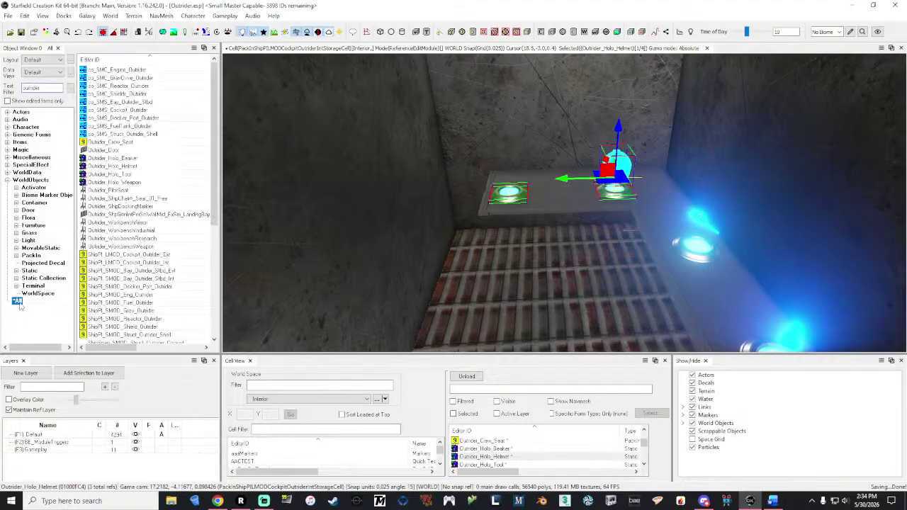
scroll(131, 161, "down", 1)
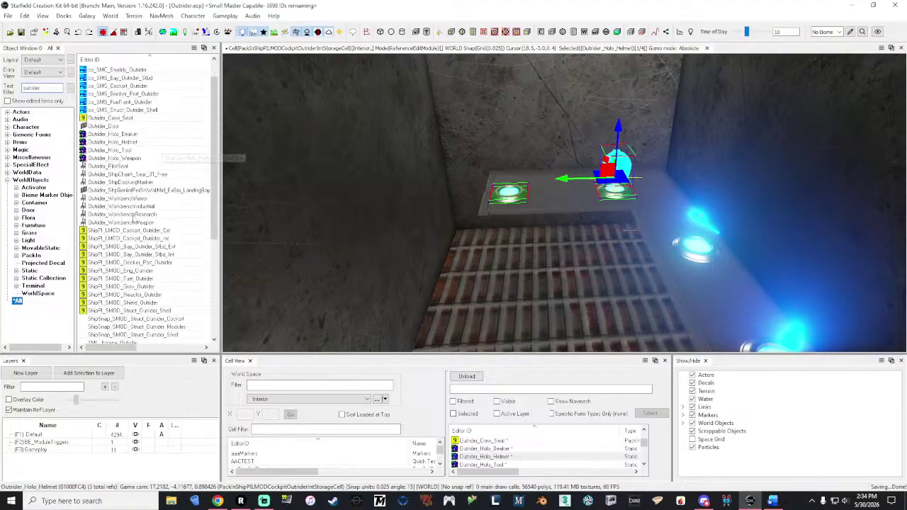
left_click_drag(142, 198, 228, 207)
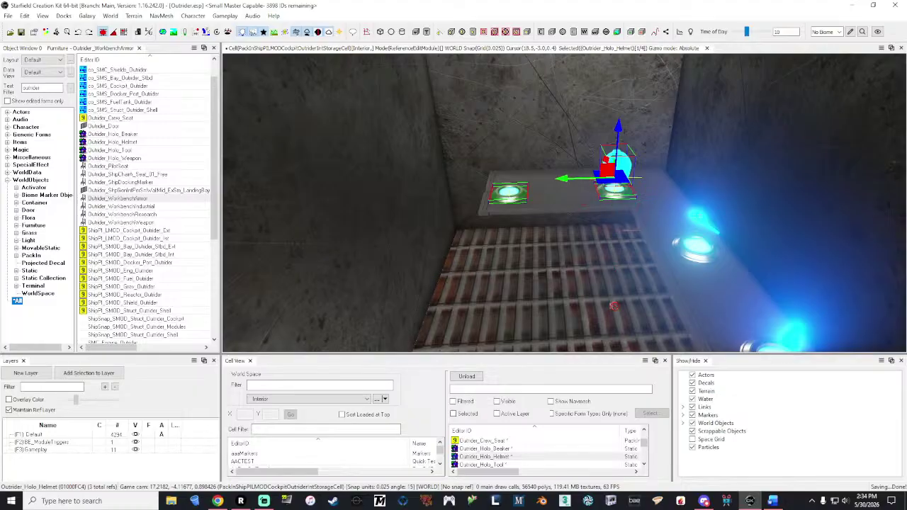
left_click_drag(229, 206, 637, 177)
right_click(636, 176)
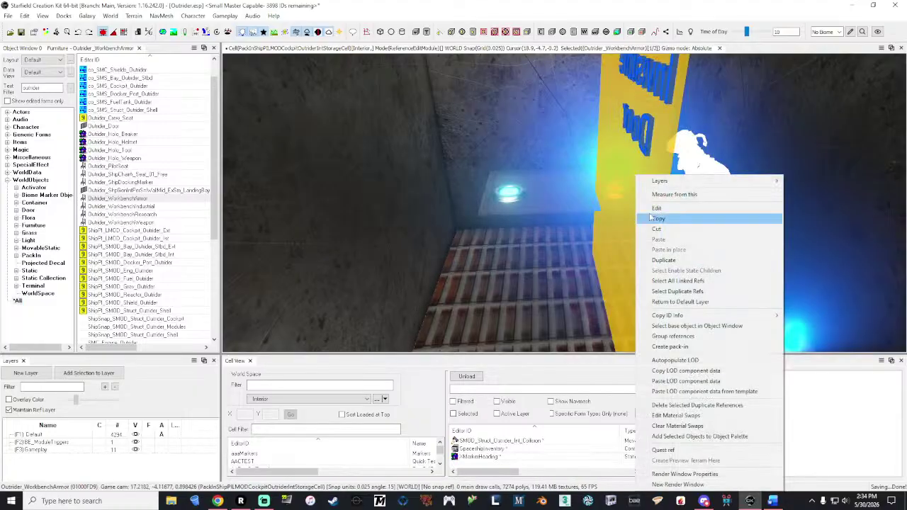
left_click(657, 208)
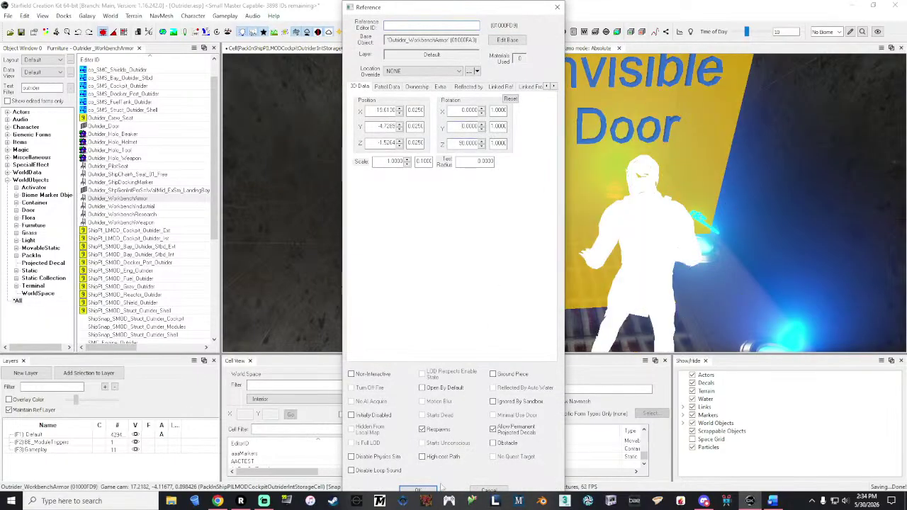
left_click(418, 490)
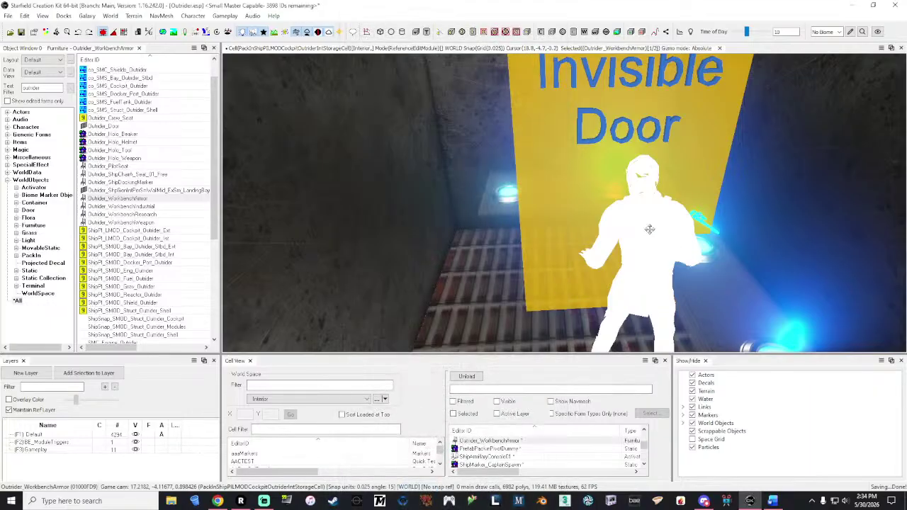
- Move the armor workbench marker along X toward the end wall so it lines up with the desk's short section
key("e")
key("shift")
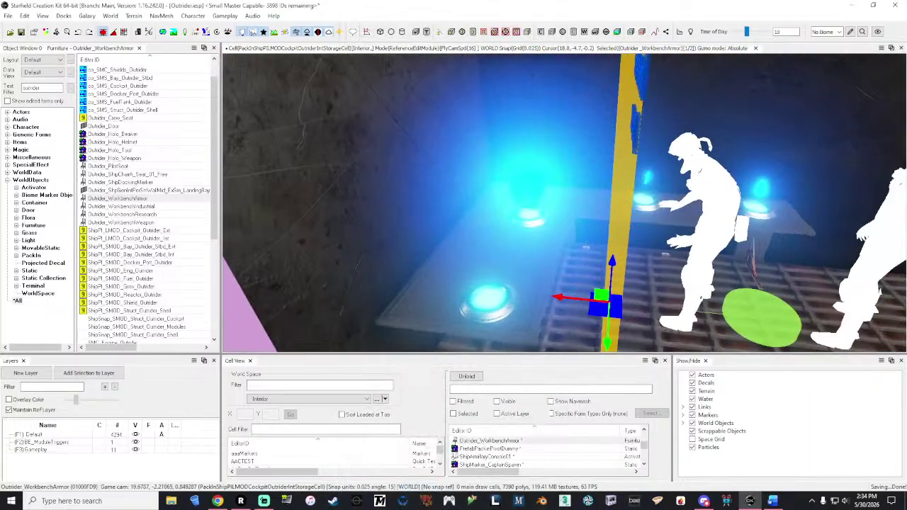
left_click_drag(570, 300, 527, 289)
middle_click_drag(527, 289, 493, 279)
right_click_drag(494, 280, 479, 300)
key("d")
key("d")
middle_click_drag(615, 261, 729, 280)
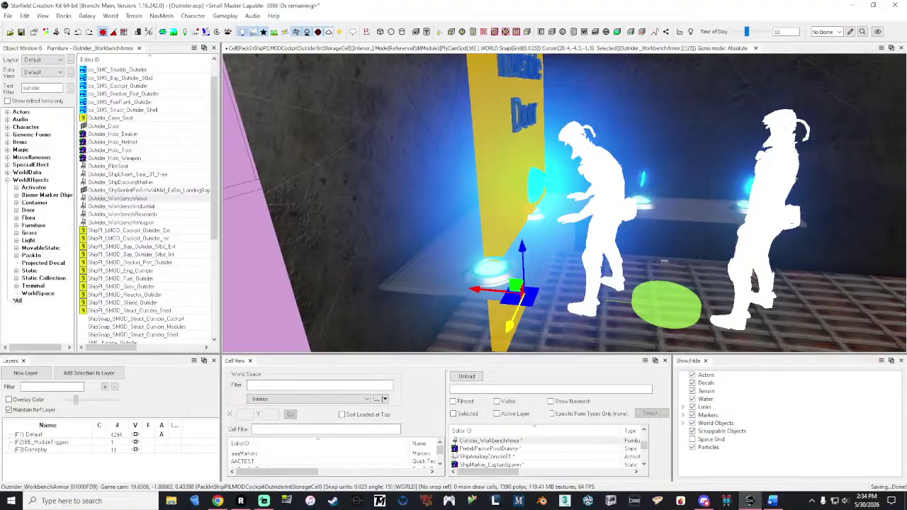
- Select the helmet hologram and both short-section light bases with the armor workbench and move them together along X toward the end wall
left_click(543, 214)
left_click(542, 191)
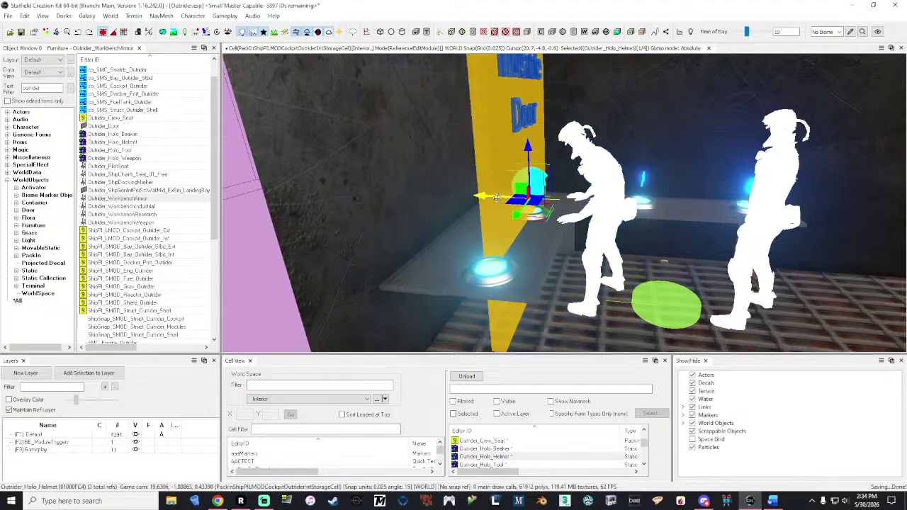
left_click_drag(493, 200, 486, 200)
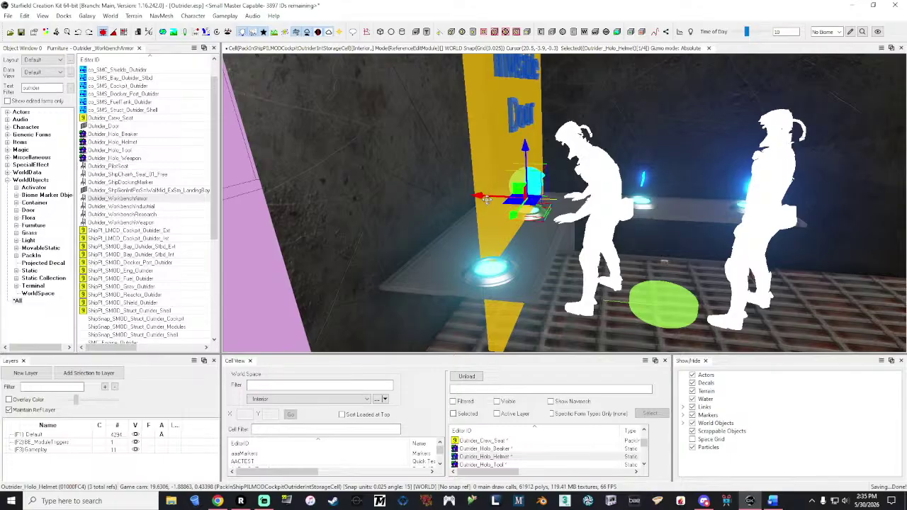
key("ctrl+z")
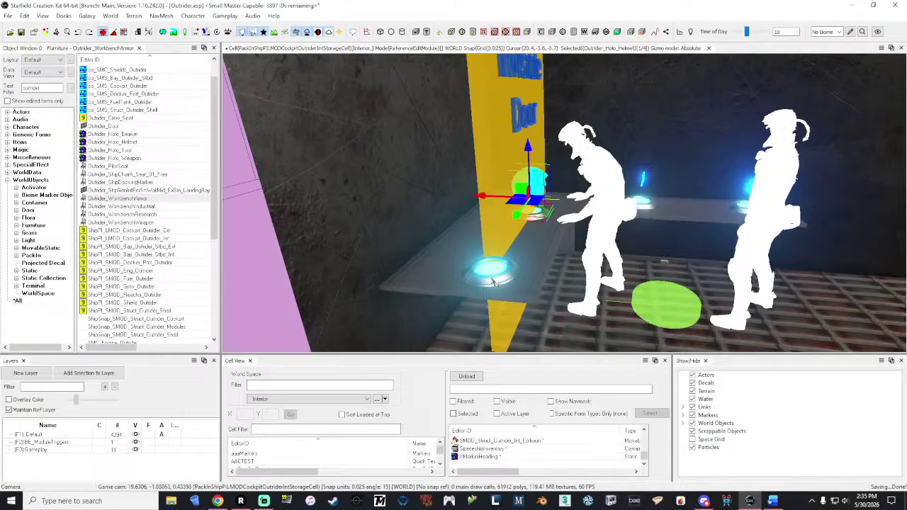
left_click(489, 273)
left_click_drag(447, 270, 424, 276)
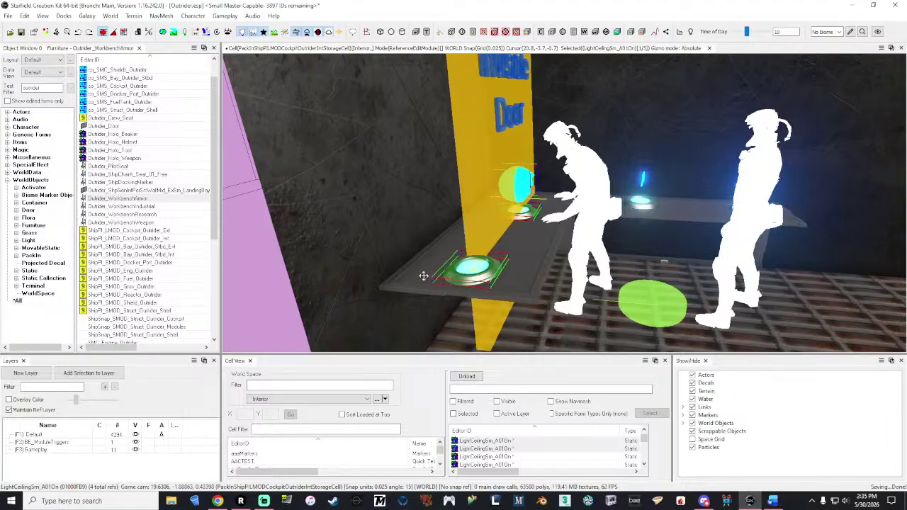
middle_click_drag(422, 277, 416, 278)
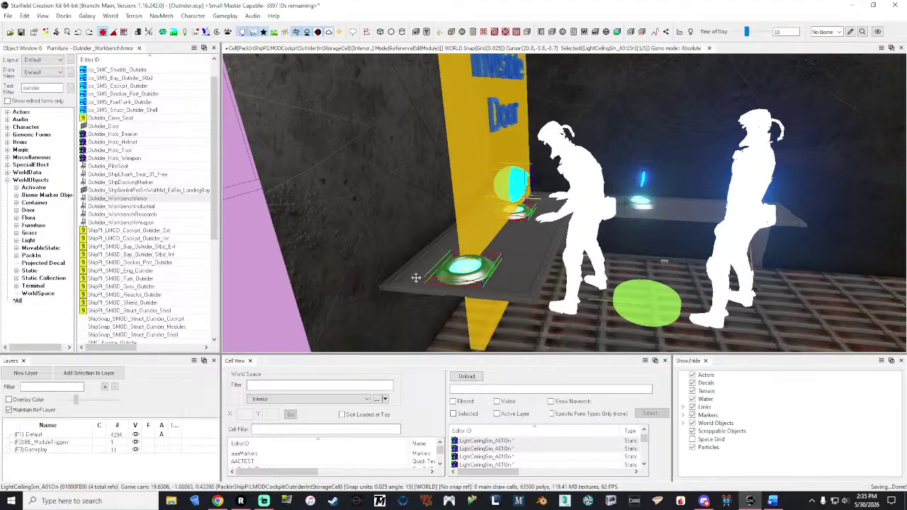
right_click_drag(416, 278, 382, 278)
key("a")
key("d")
middle_click_drag(382, 277, 389, 305, "shift")
right_click_drag(395, 281, 389, 284)
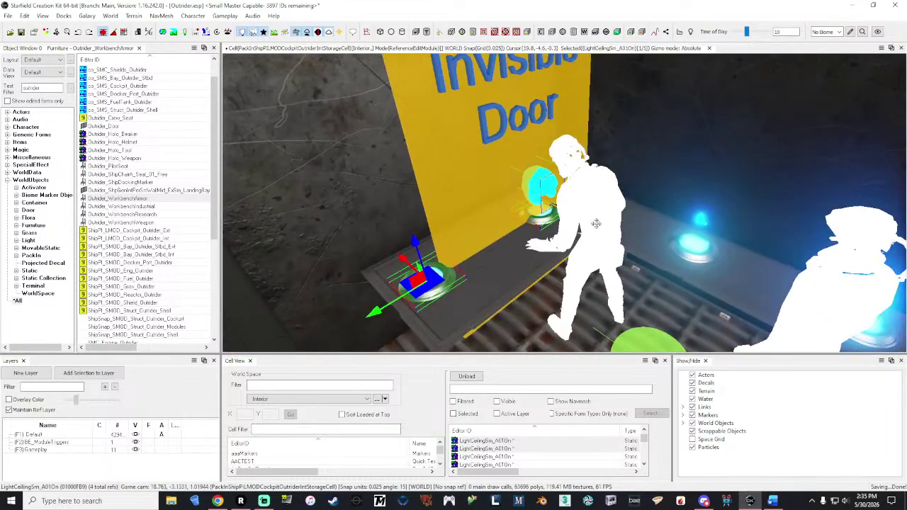
- Place the Outrider_WorkbenchWeapon furniture in front of the empty light base on the desk's short section and set its Z rotation to 90
right_click_drag(595, 223, 591, 225)
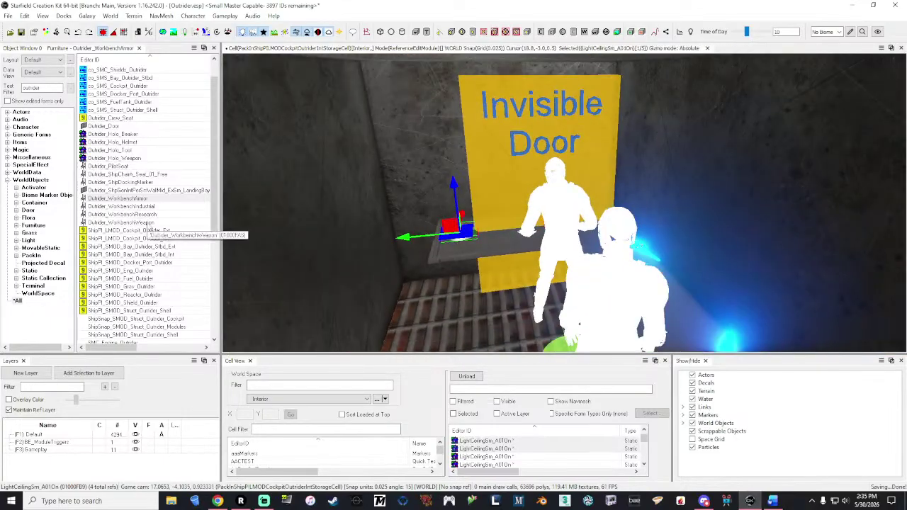
left_click_drag(135, 224, 453, 333)
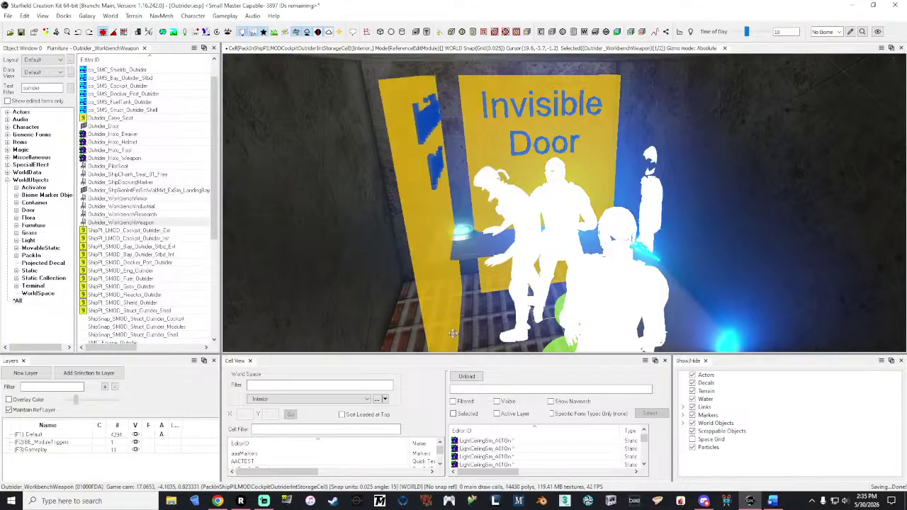
right_click(511, 209)
left_click(535, 209)
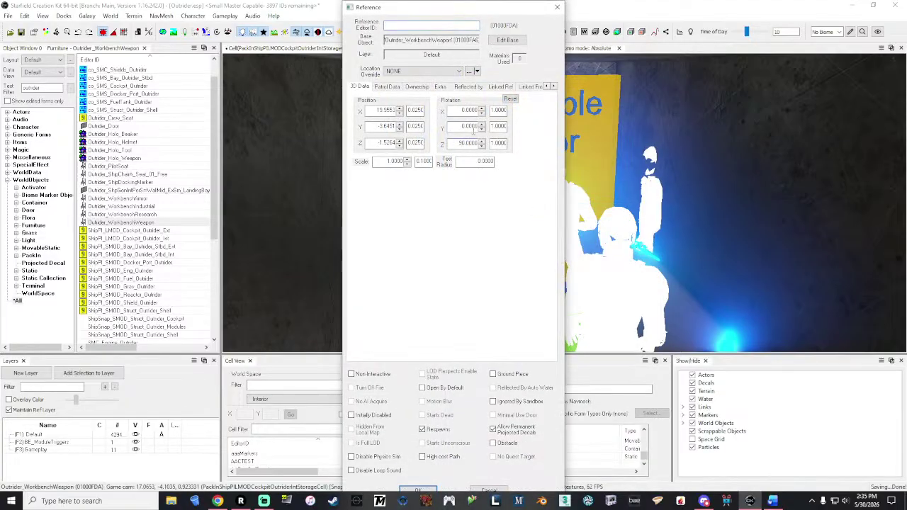
left_click(419, 490)
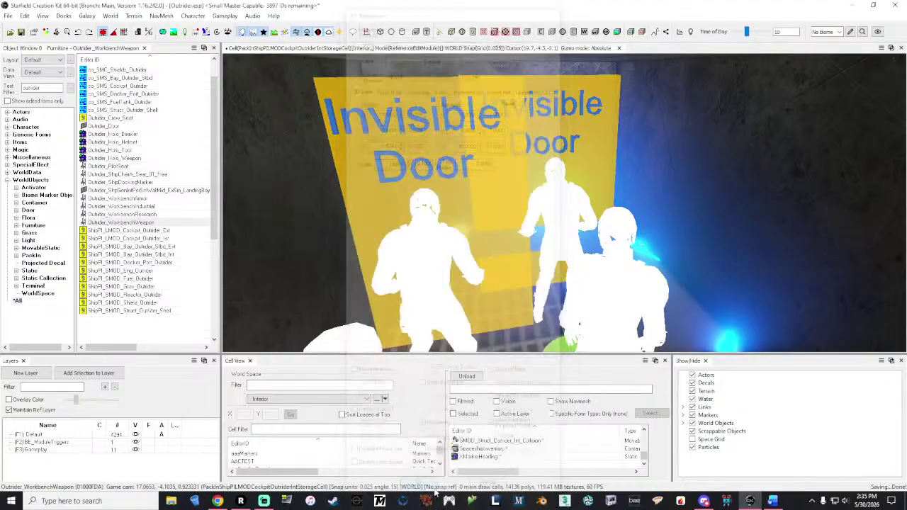
- Move the weapon workbench marker toward the end wall so it lines up with the empty light base beside the armor workbench
middle_click_drag(430, 173, 391, 281, "shift")
middle_click_drag(420, 333, 362, 322, "shift")
right_click_drag(361, 322, 347, 308)
key("e")
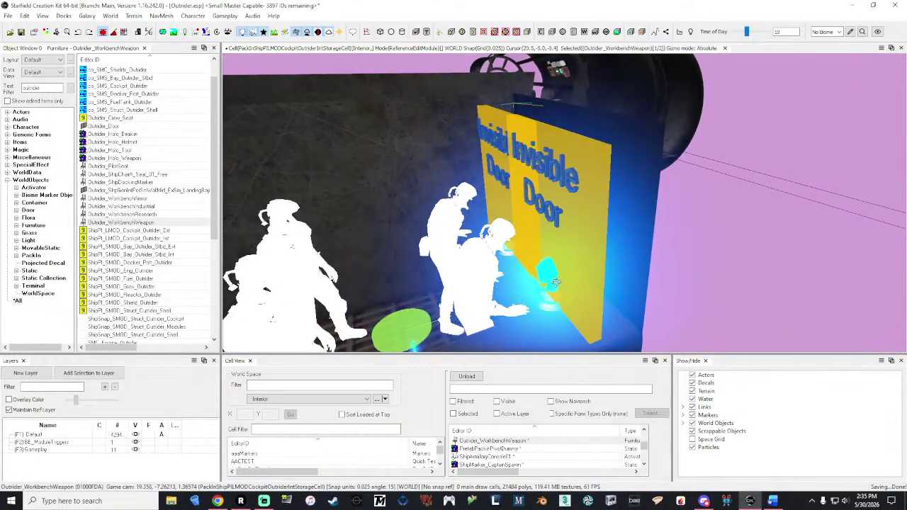
mouse_move(556, 282)
right_mouse_down()
mouse_move(599, 283)
mouse_move(564, 287)
right_mouse_up()
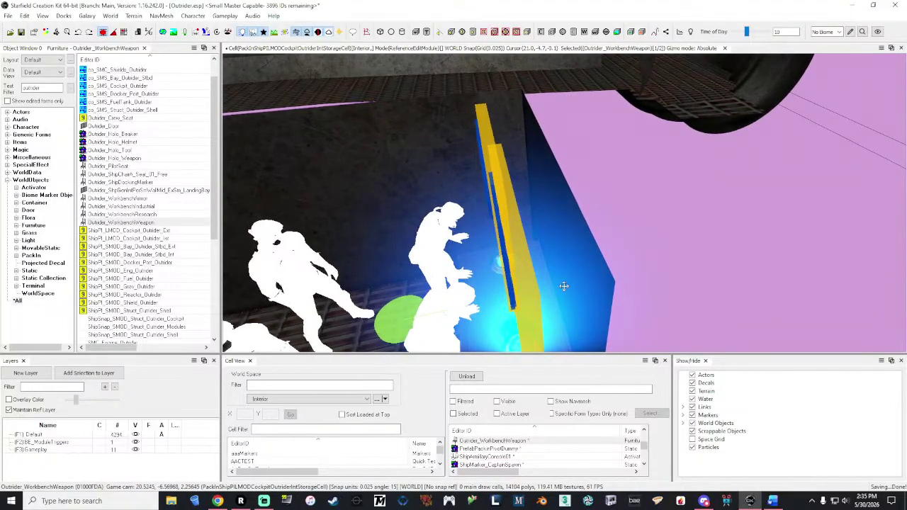
right_click_drag(564, 286, 655, 279)
key("a")
key("shift")
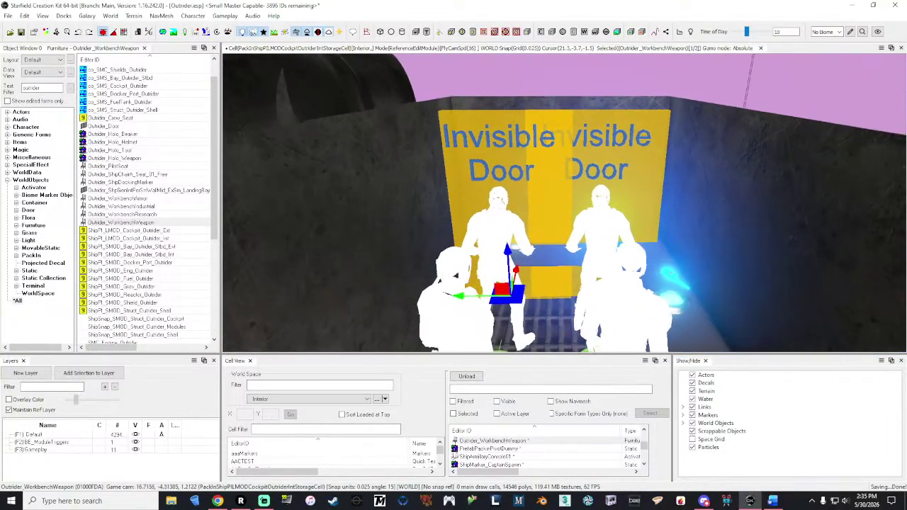
key("s")
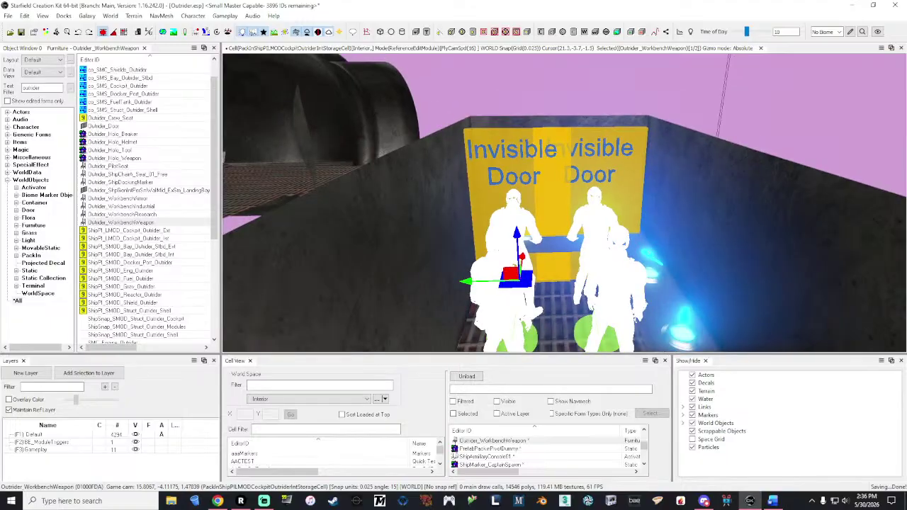
- Place the Outrider_WorkbenchIndustrial furniture on the corridor floor beside the desk's long section and set its Z rotation to 180
right_click_drag(564, 279, 528, 283)
key("w")
key("a")
key("d")
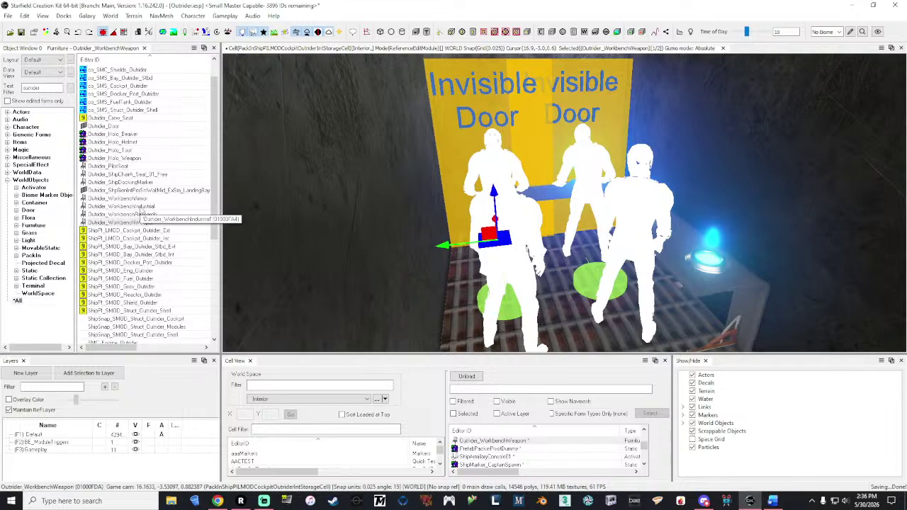
left_click_drag(133, 207, 170, 210)
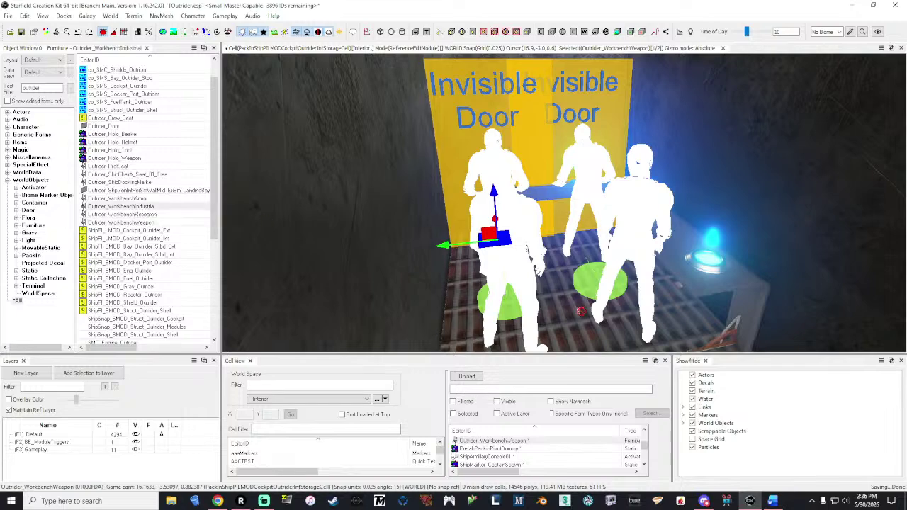
left_click_drag(581, 311, 581, 305)
right_click(581, 243)
left_click(609, 205)
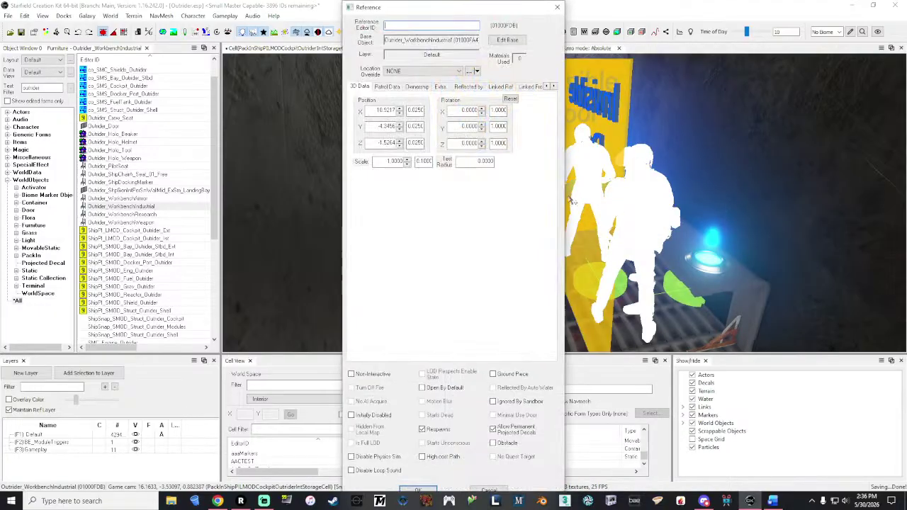
left_click(471, 129)
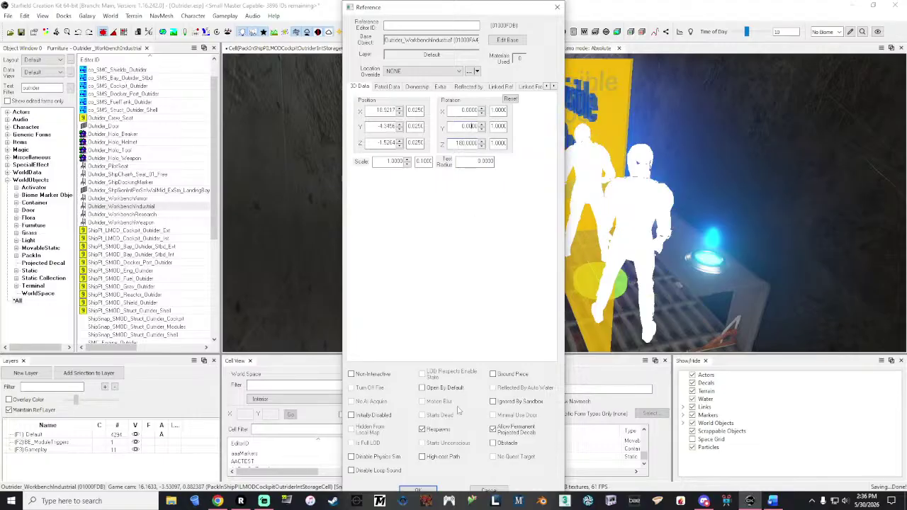
left_click(425, 491)
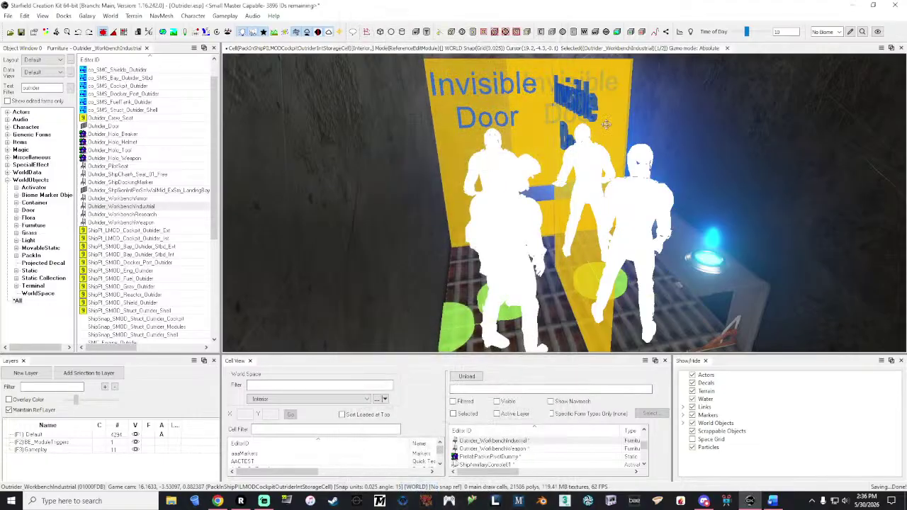
- Move the industrial workbench marker against the desk's long section and along X to line up with the hologram nearer the end wall
mouse_move(614, 97)
right_mouse_down()
mouse_move(691, 120)
mouse_move(722, 113)
mouse_move(758, 134)
right_mouse_up()
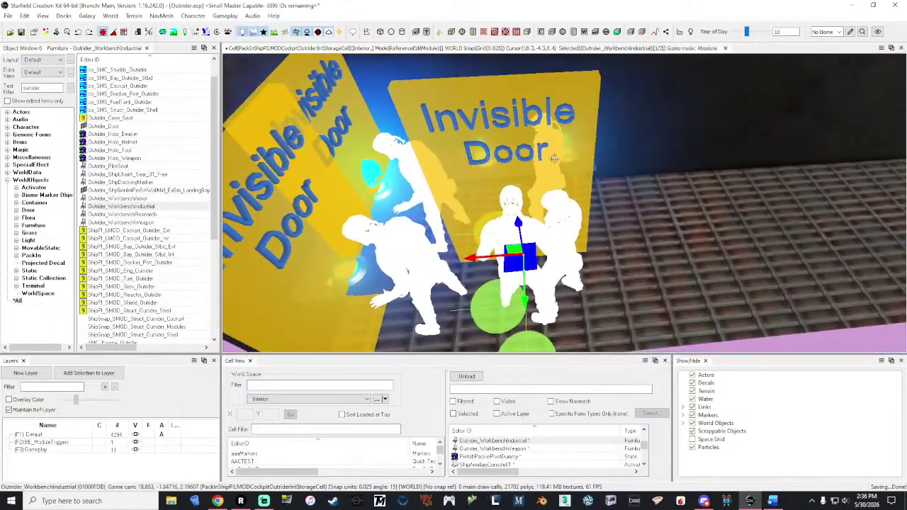
left_click_drag(488, 257, 452, 260)
middle_click_drag(452, 260, 521, 256)
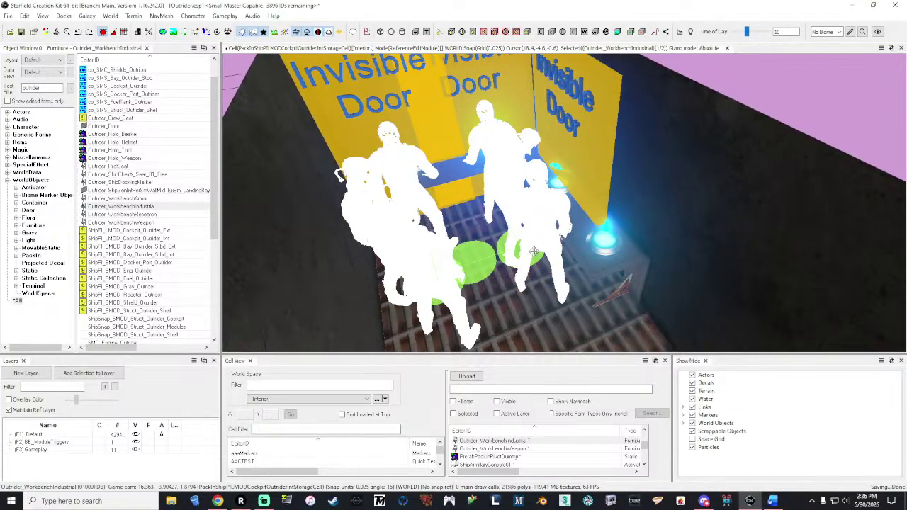
right_click_drag(521, 256, 493, 257)
middle_click_drag(493, 256, 488, 280)
right_click_drag(489, 252, 527, 225)
middle_click_drag(527, 226, 513, 238)
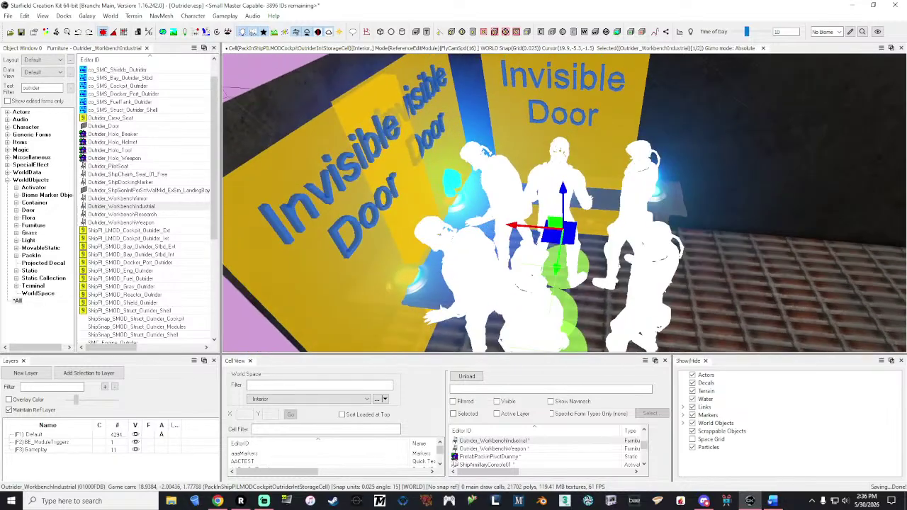
left_click_drag(520, 227, 525, 227)
right_click_drag(524, 226, 523, 226)
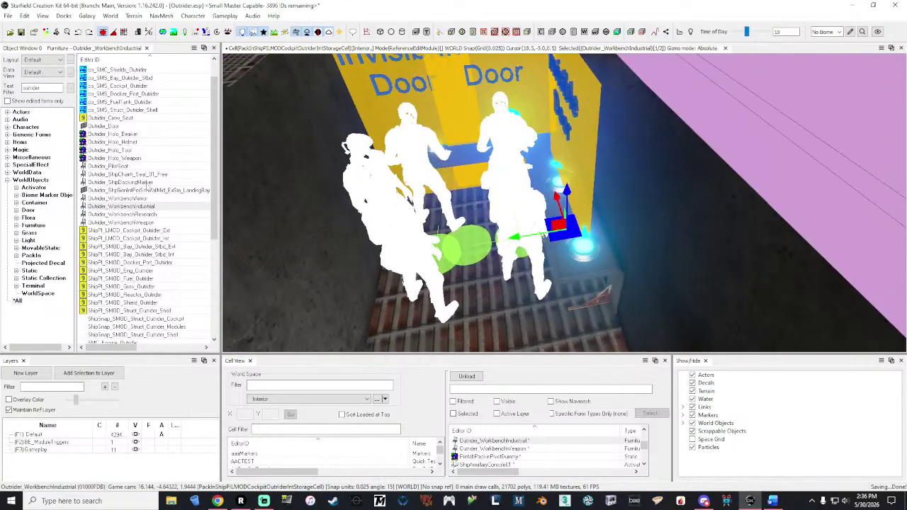
- Place the Outrider_WorkbenchResearch furniture on the corridor floor and rotate it about Z to face the same way as the industrial workbench
left_click_drag(133, 214, 584, 253)
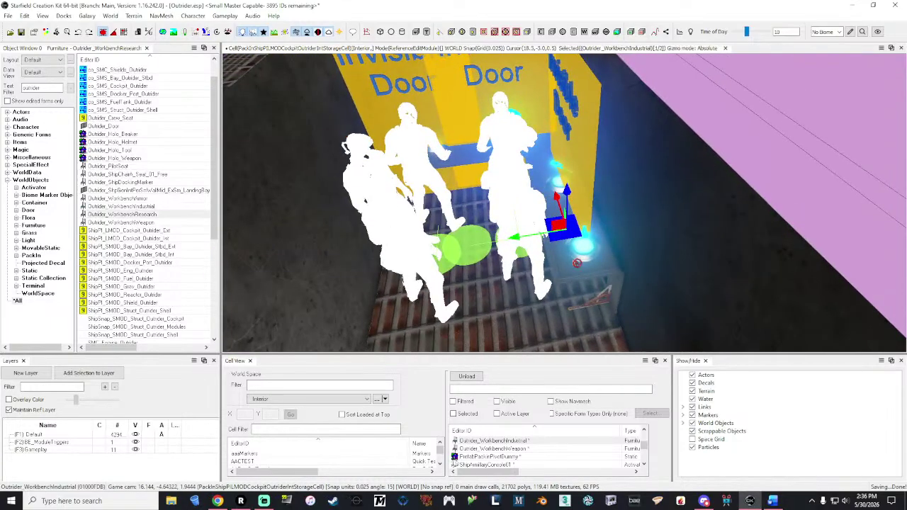
left_click_drag(521, 312, 521, 312)
right_click(514, 174)
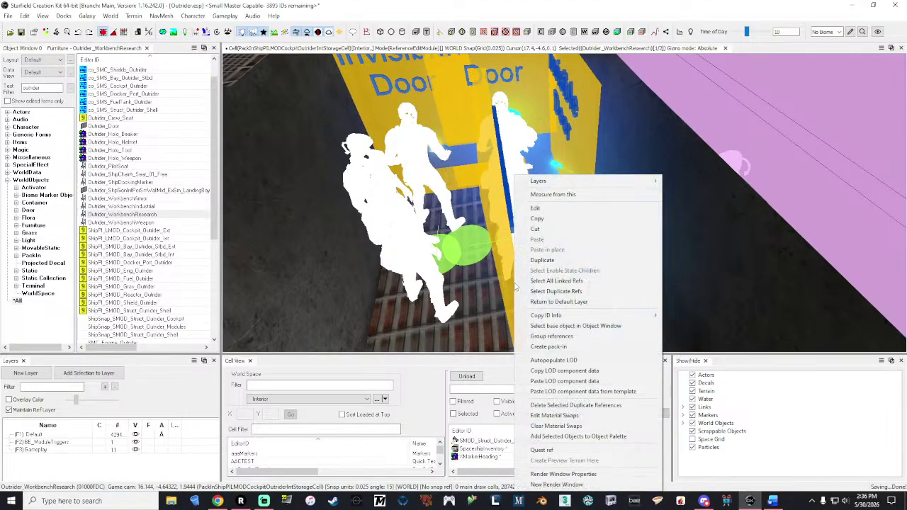
left_click(534, 209)
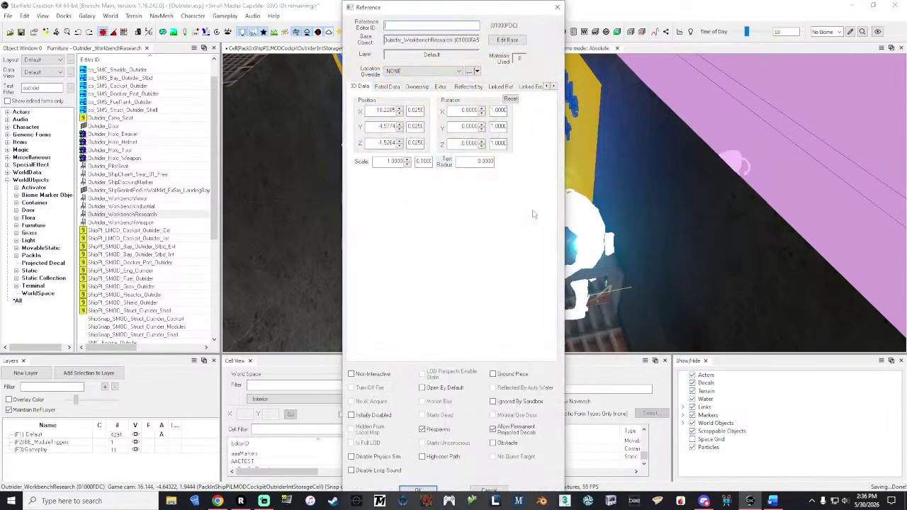
type("8")
left_click(419, 490)
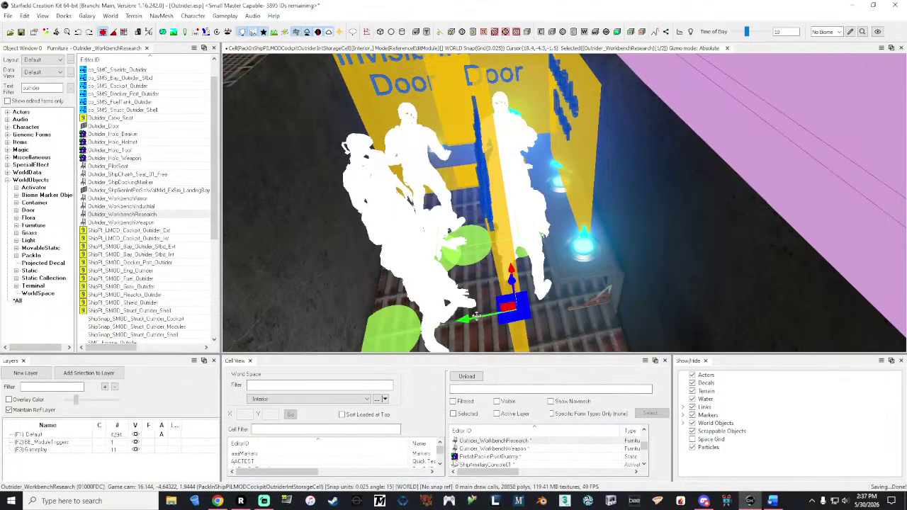
- Move the research workbench marker along Y toward the desk's long section so it lines up with the second hologram there
left_click_drag(468, 318, 545, 315)
right_click_drag(545, 314, 546, 314)
middle_click_drag(546, 314, 504, 305, "shift")
scroll(564, 203, "down", 2)
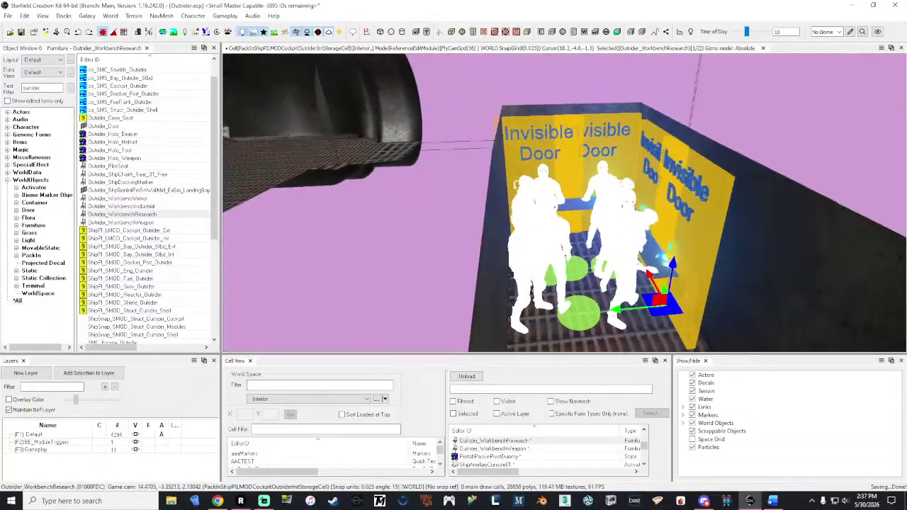
- Inspect the placed workbench markers and survey the storage cell's marker room, doors and connecting corridors
key("w")
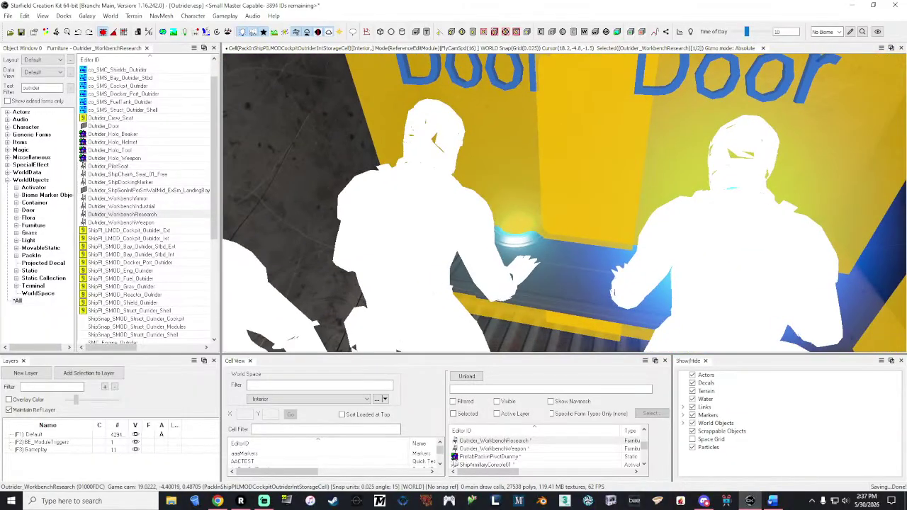
key("s")
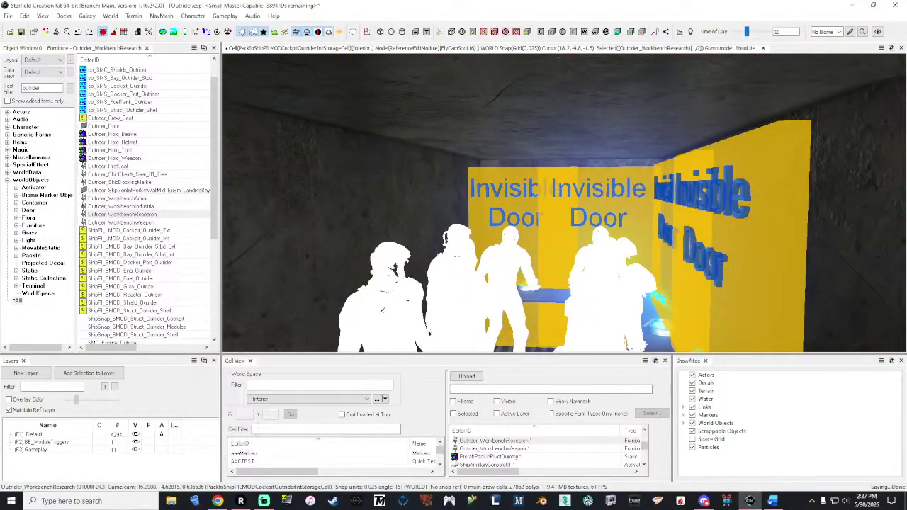
key("s")
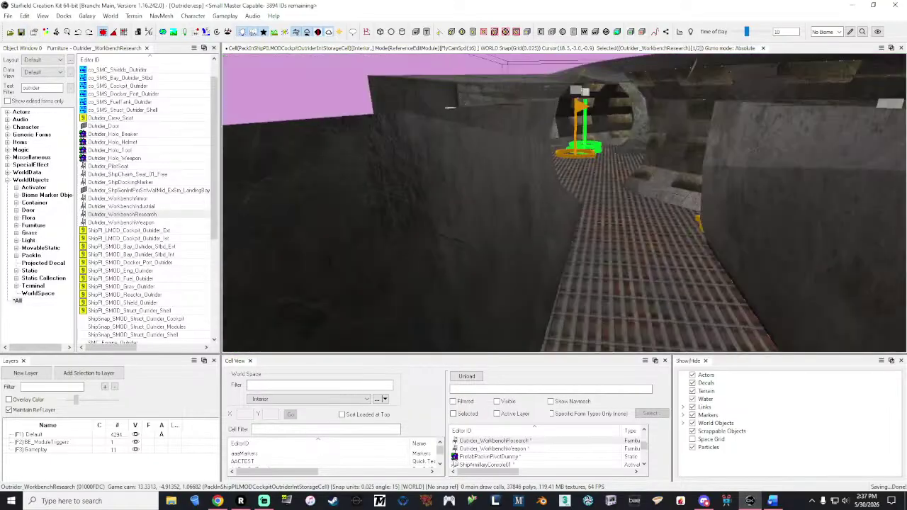
right_click_drag(563, 203, 761, 153)
key("w")
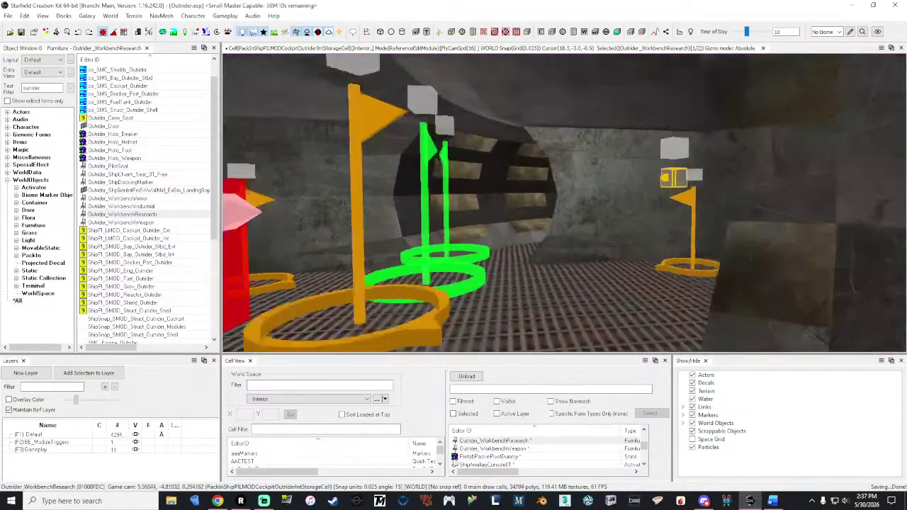
key("d")
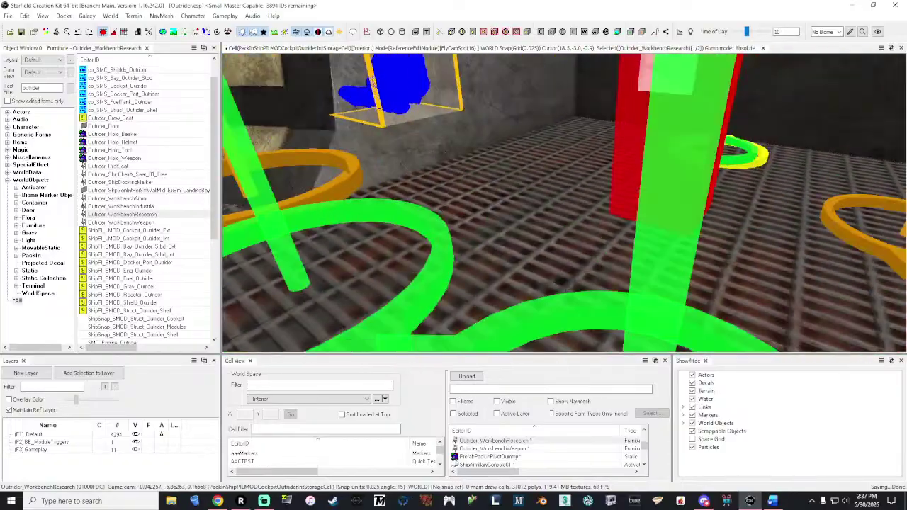
key("s")
key("s")
key("a")
key("w")
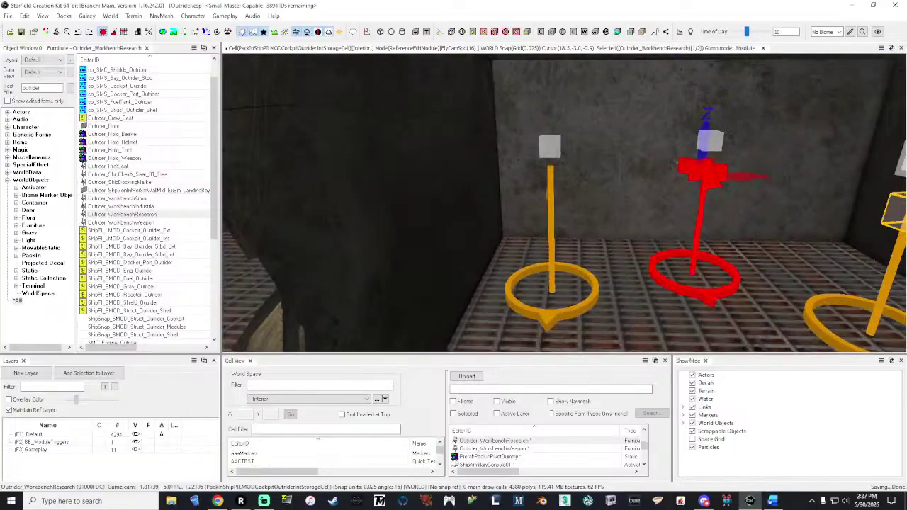
key("w")
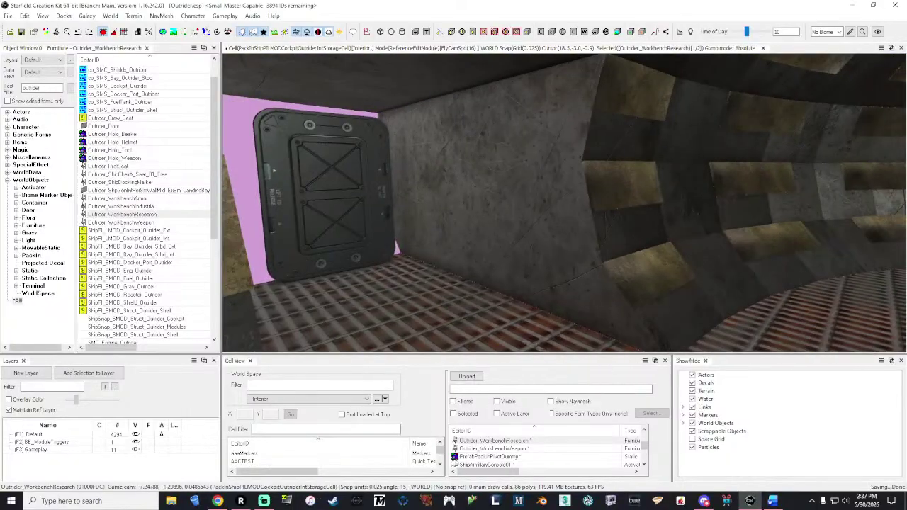
key("d")
key("w")
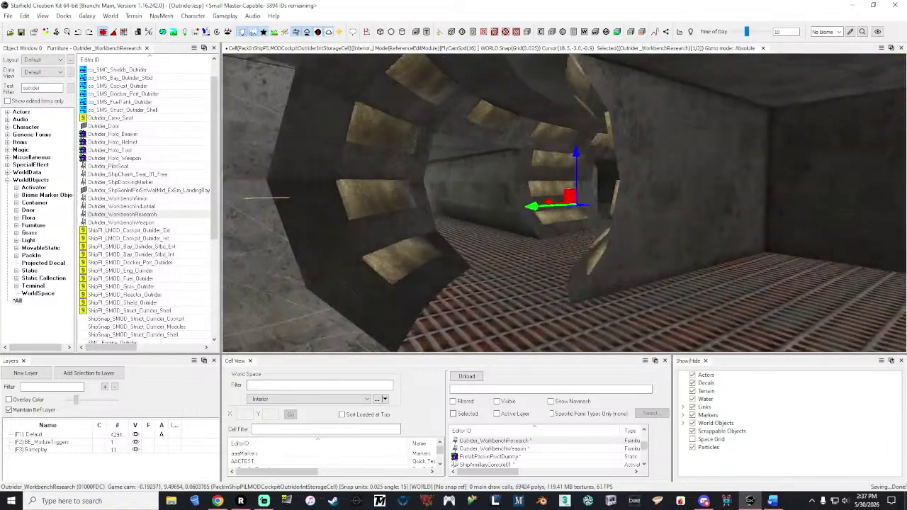
key("w")
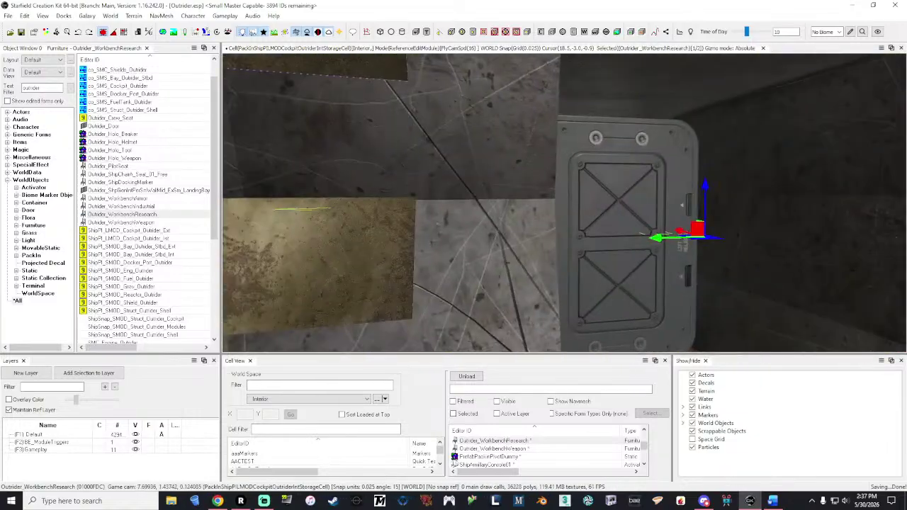
key("d")
key("s")
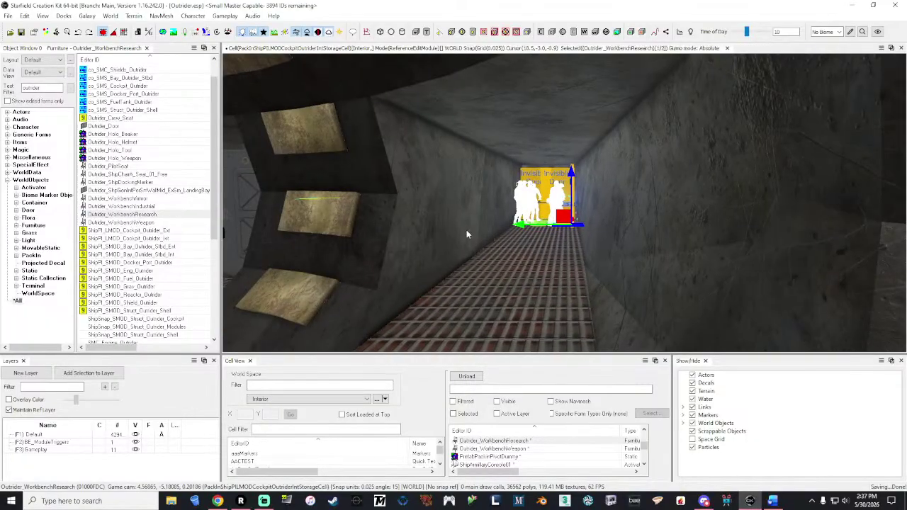
- Examine the passage to the cockpit end and review the corridor leading back to the workbench alcove
right_click_drag(562, 216, 255, 220)
key("w")
key("w")
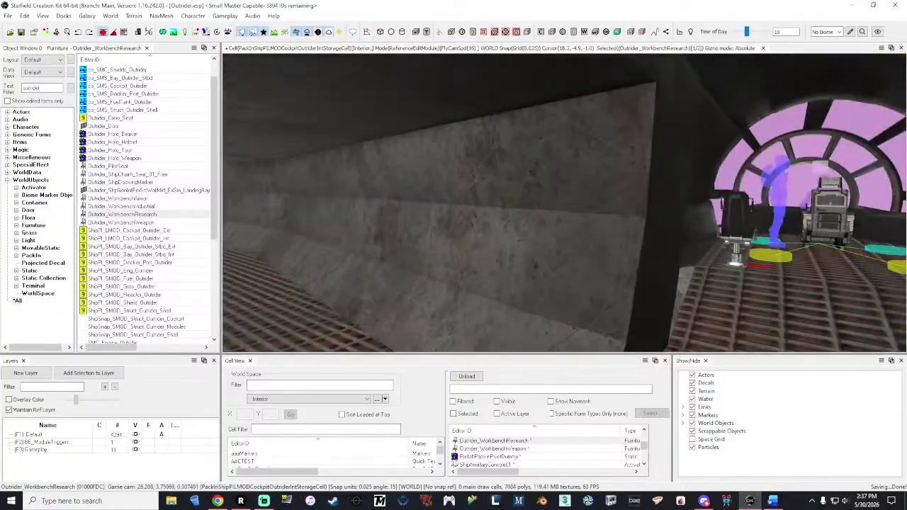
key("w")
right_click_drag(453, 220, 602, 219)
key("w")
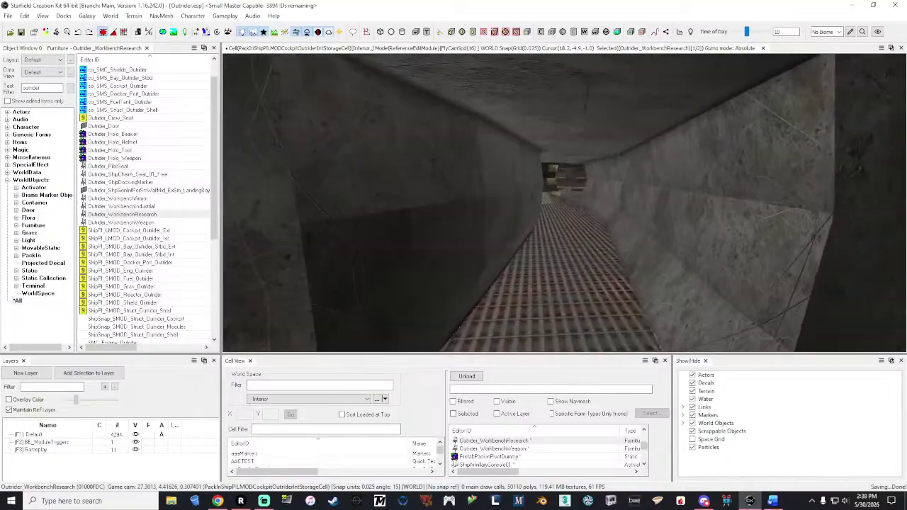
key("w")
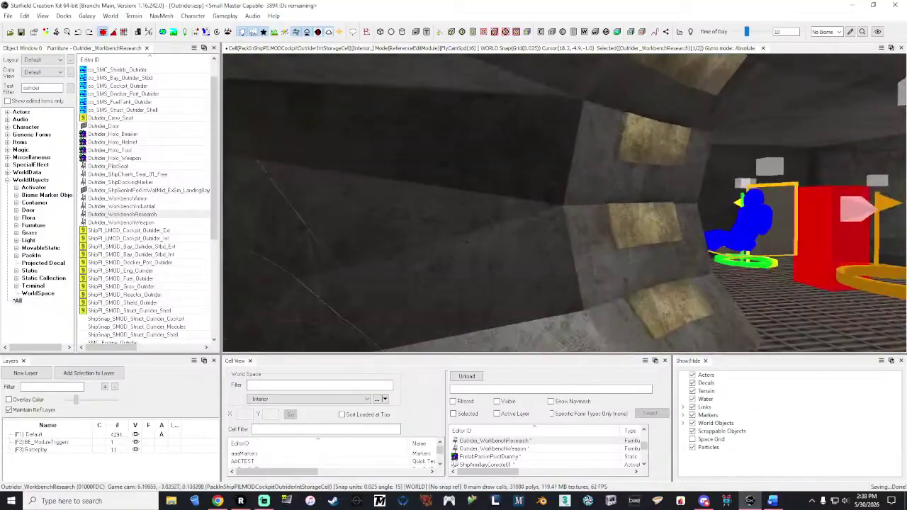
key("w")
right_click_drag(564, 202, 617, 203)
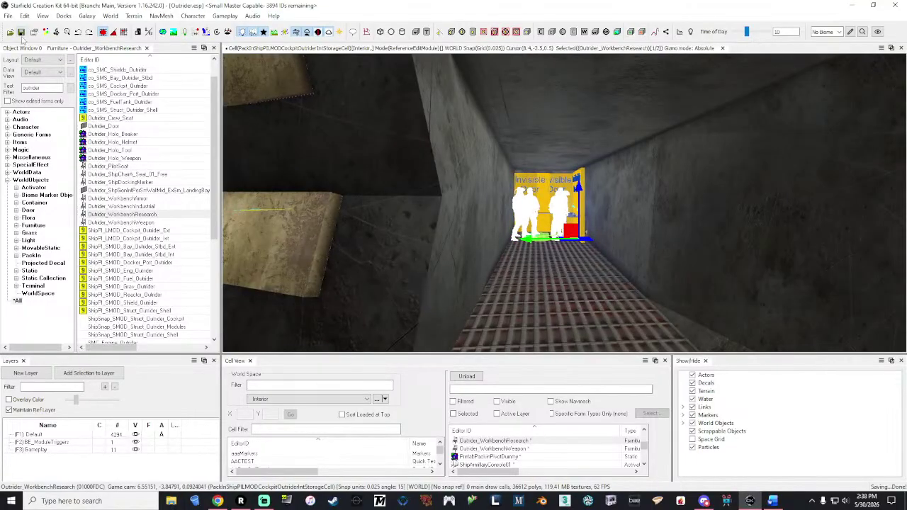